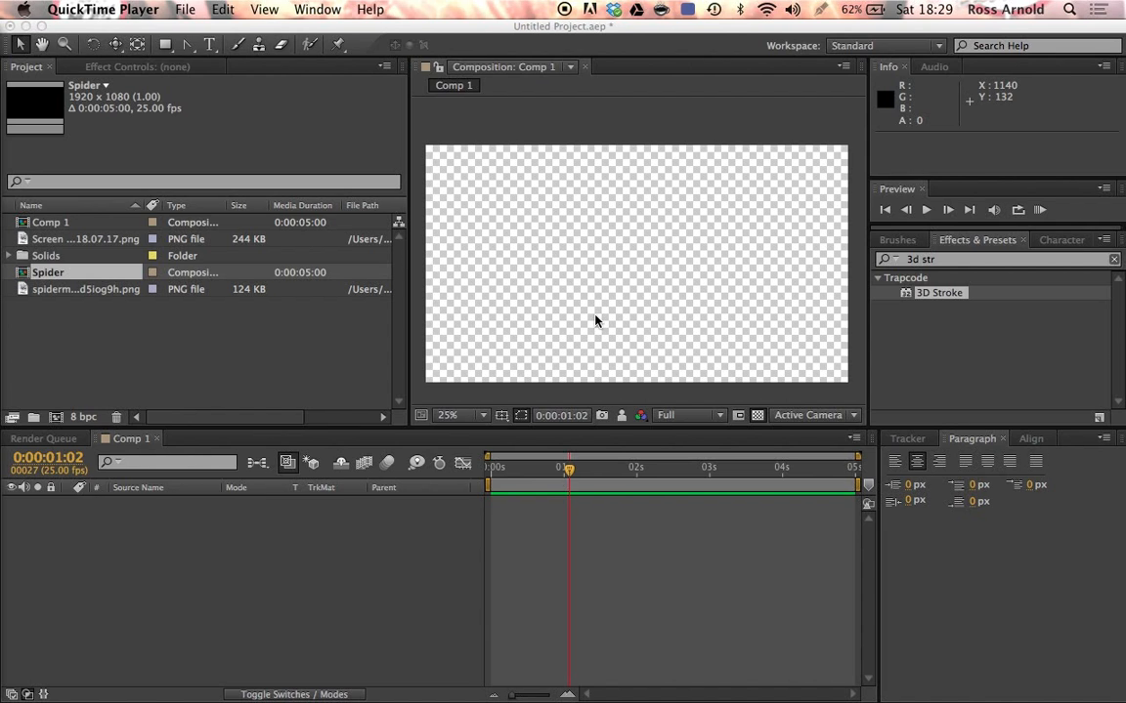
Add the Spider-Man 2 title screenshot to Comp 1 and scale it to 227% so it fills the frame
left_click(329, 359)
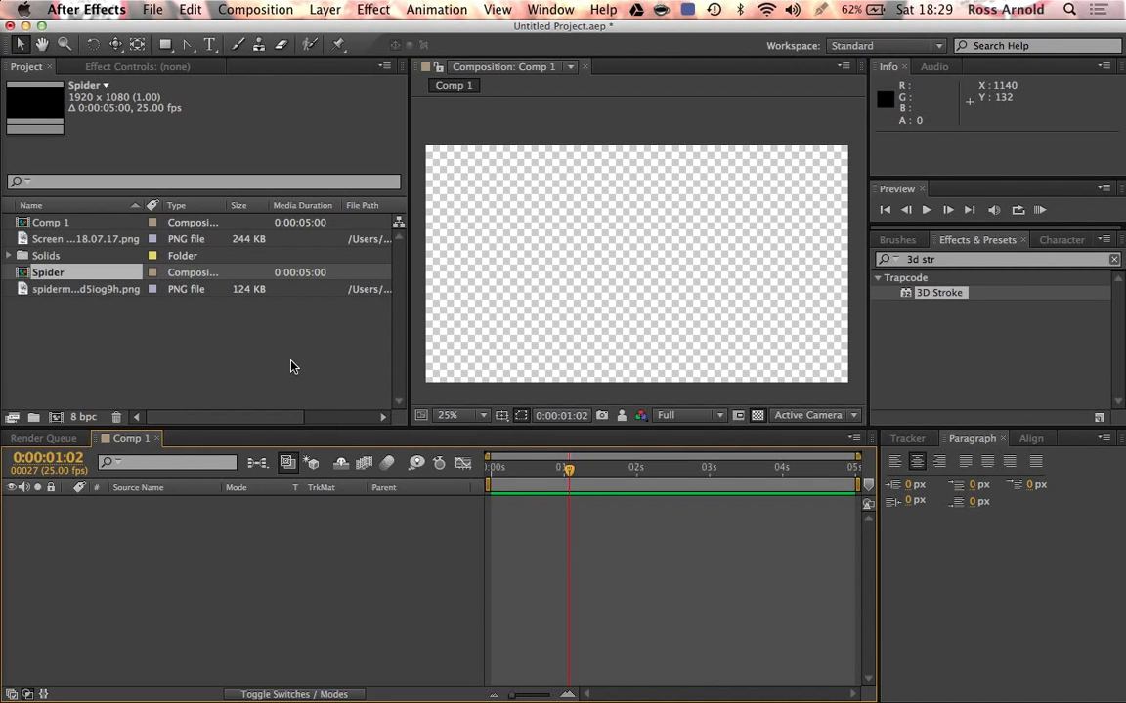
left_click(291, 366)
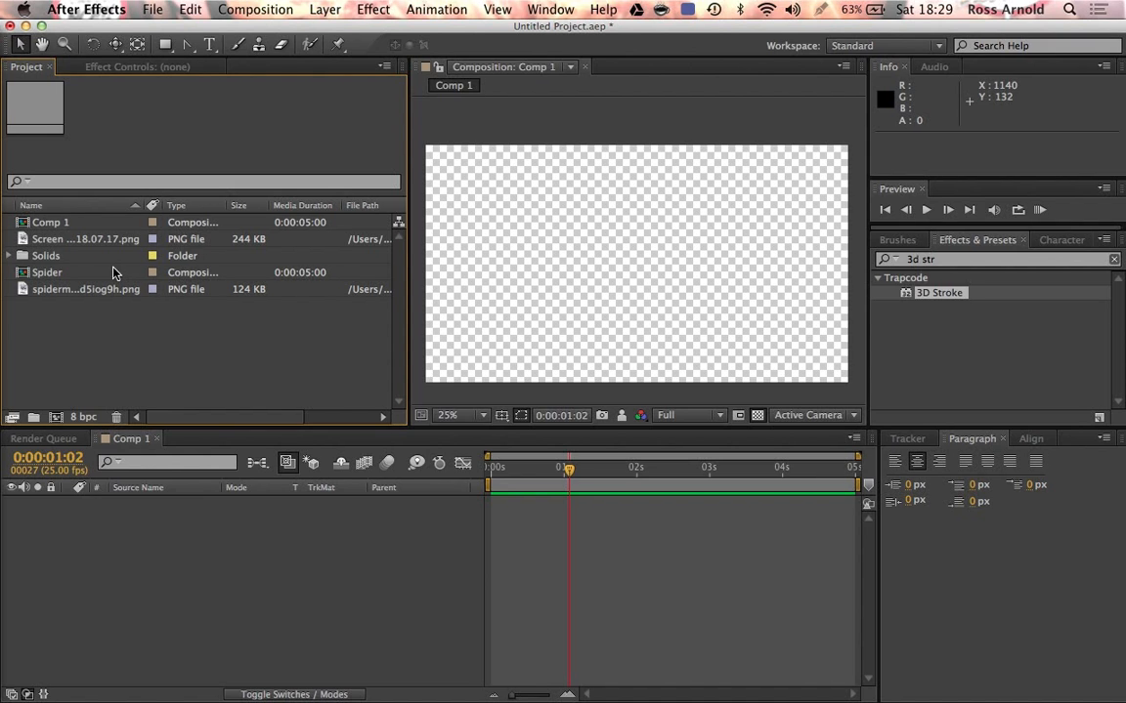
left_click_drag(79, 240, 640, 269)
key("s")
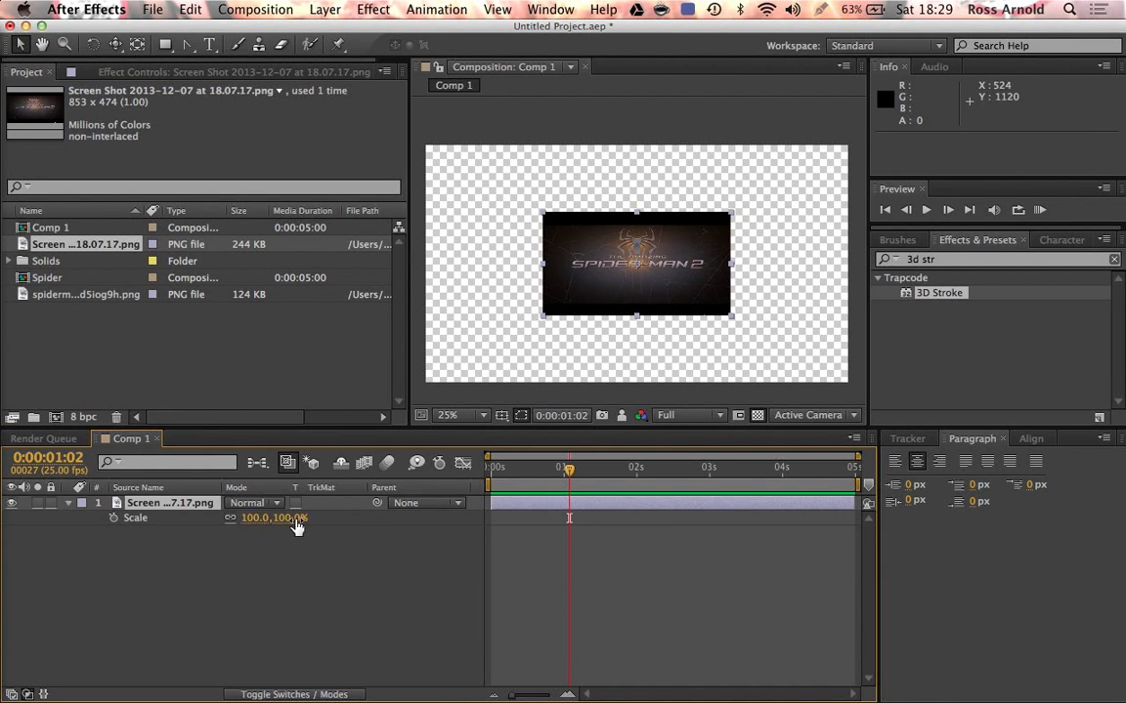
left_click_drag(278, 518, 390, 518)
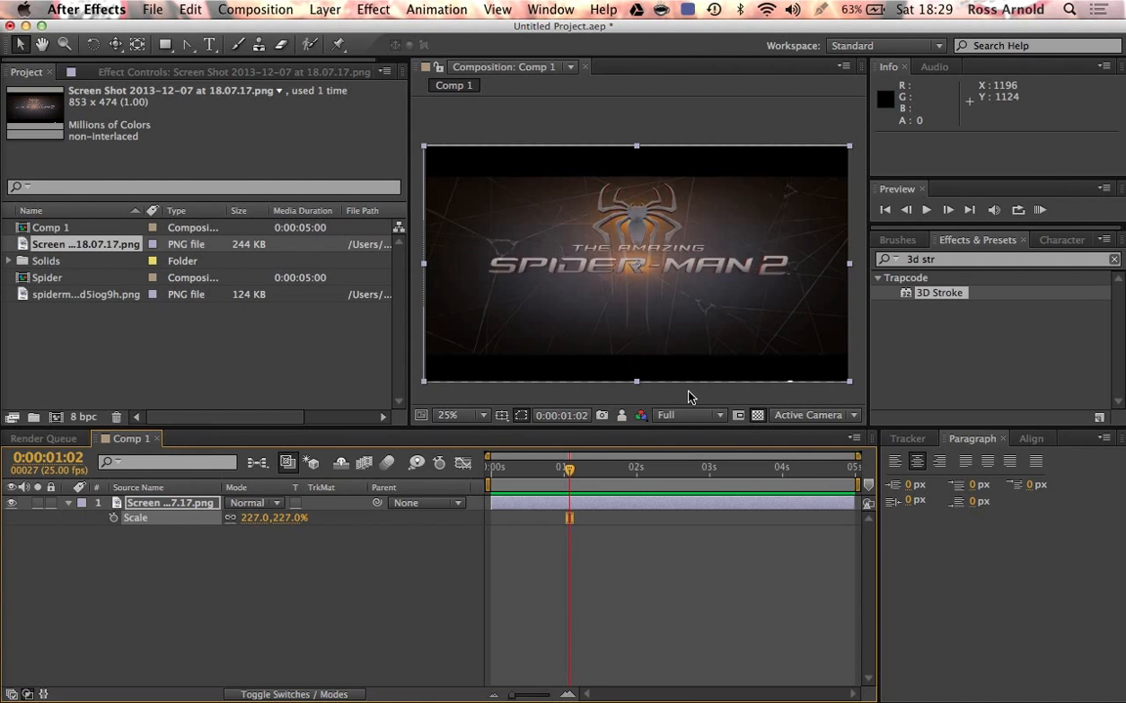
Create a 1920 x 1080 black solid named AspectBars and set its opacity to 0%
left_click(325, 12)
mouse_move(389, 36)
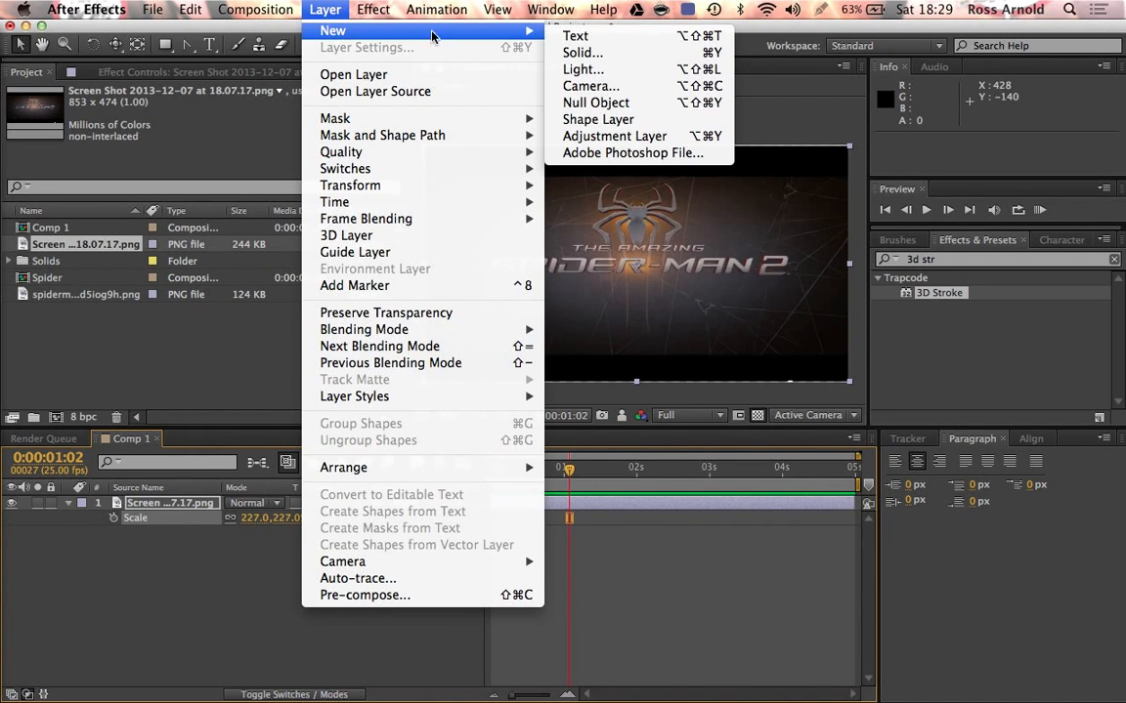
left_click(586, 50)
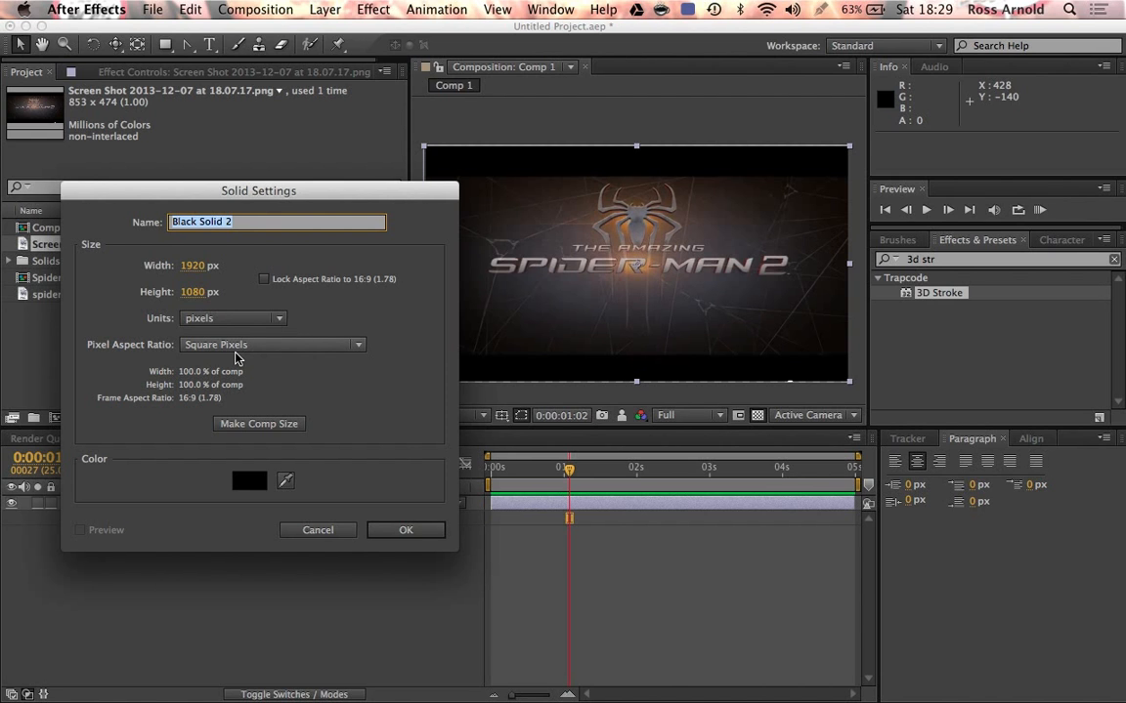
type("AspectBars")
key("Return")
key("t")
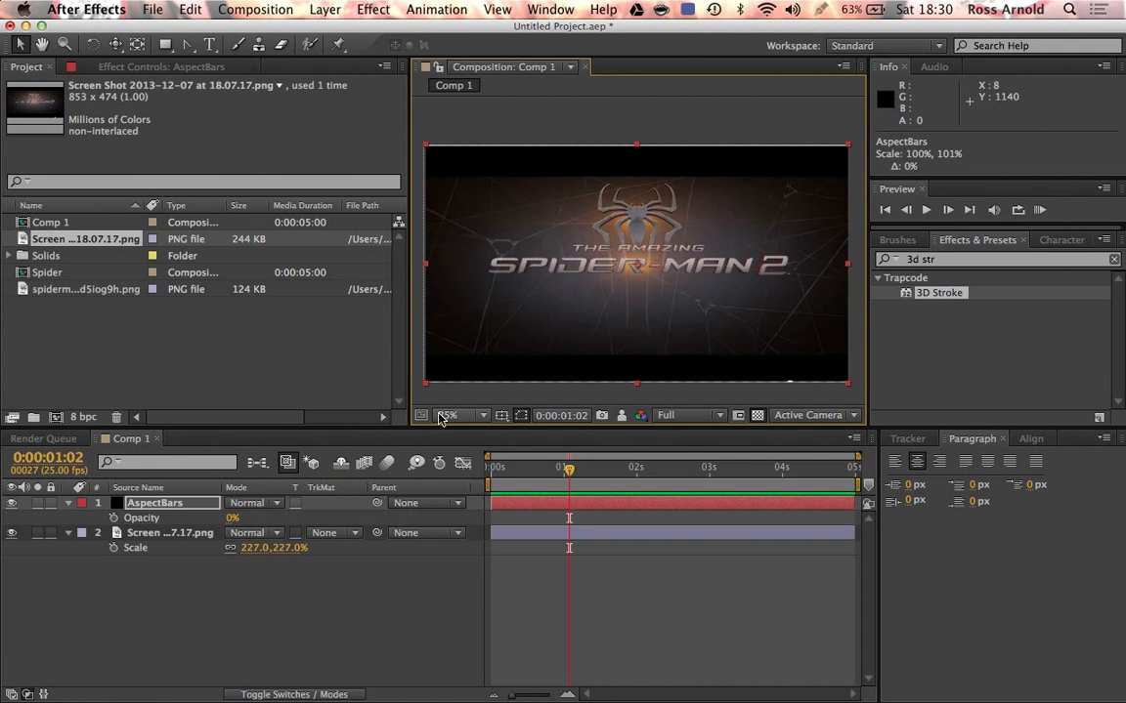
Show the Title/Action Safe guides and draw a full-width rectangular mask on AspectBars between the title-safe lines, from about 115 to 973 px vertically
left_click(501, 415)
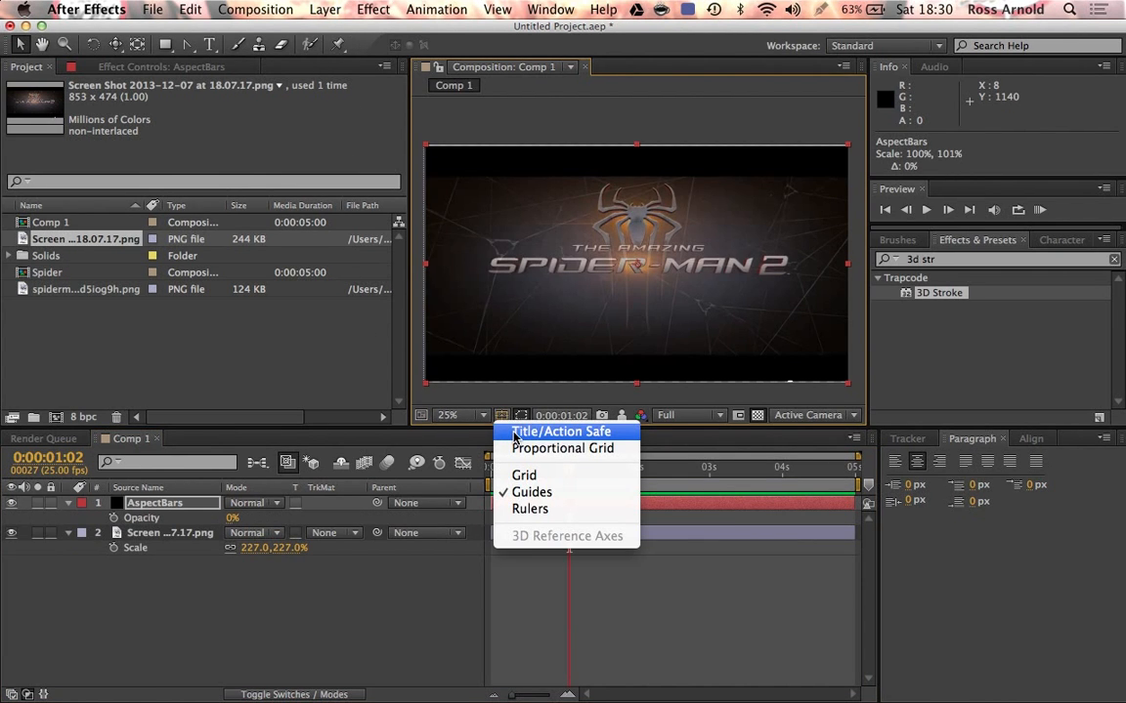
left_click(515, 432)
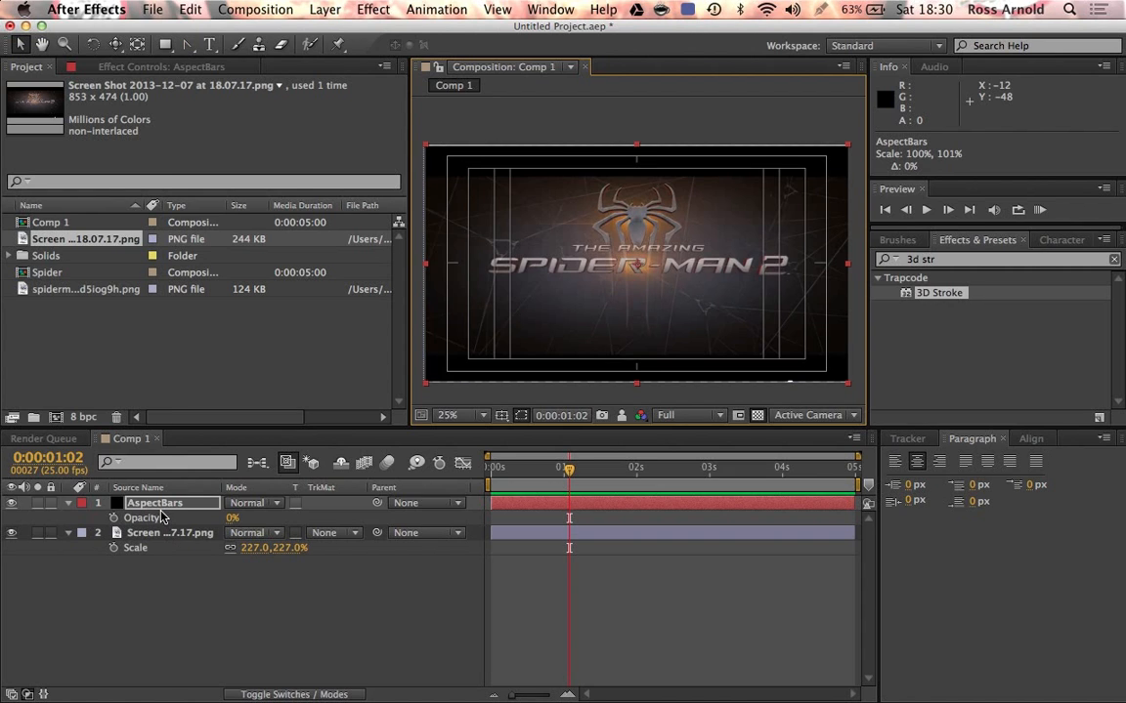
left_click(165, 46)
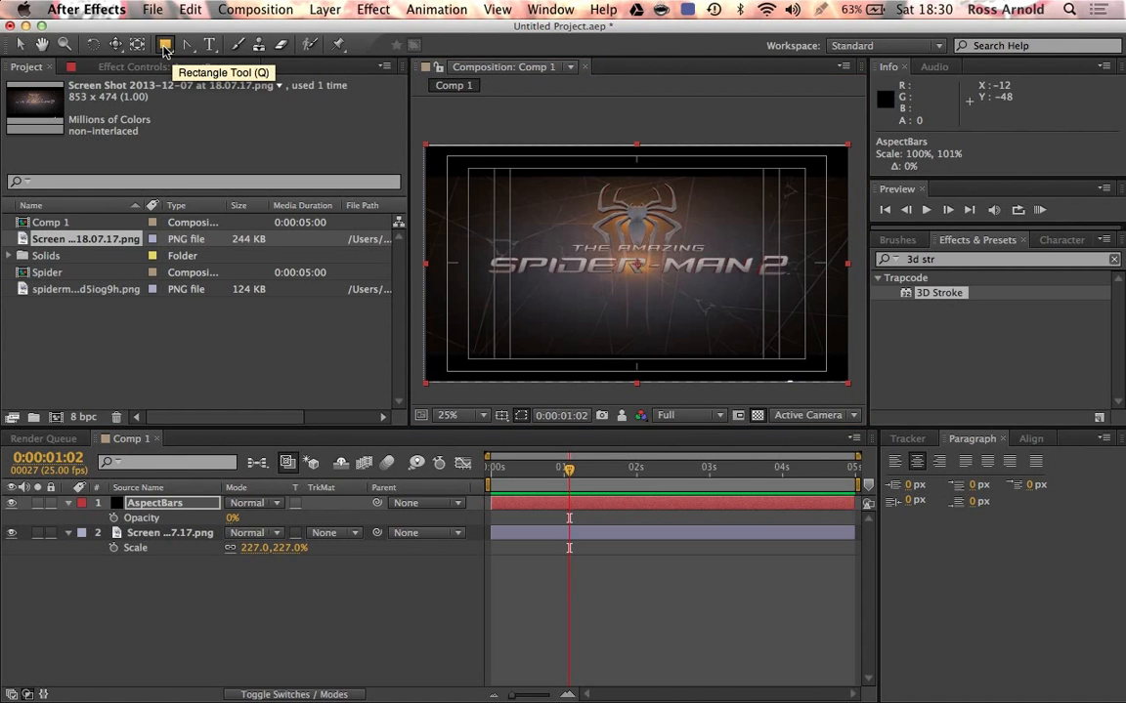
left_click_drag(165, 46, 199, 46)
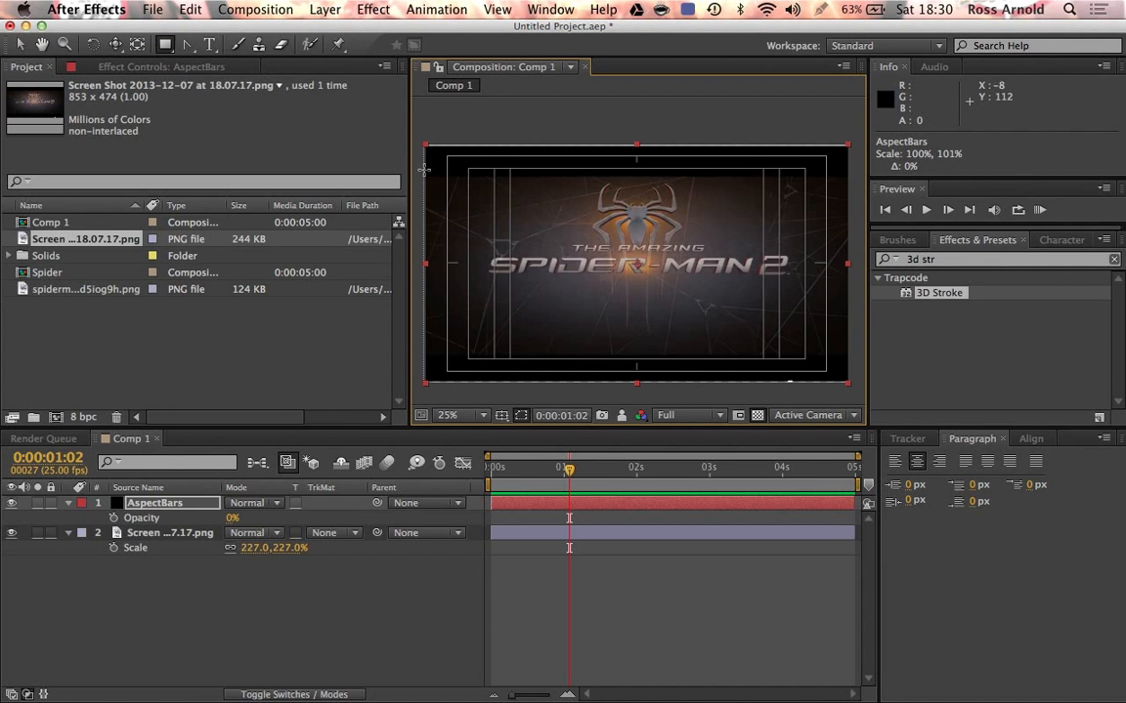
left_click_drag(421, 171, 873, 359)
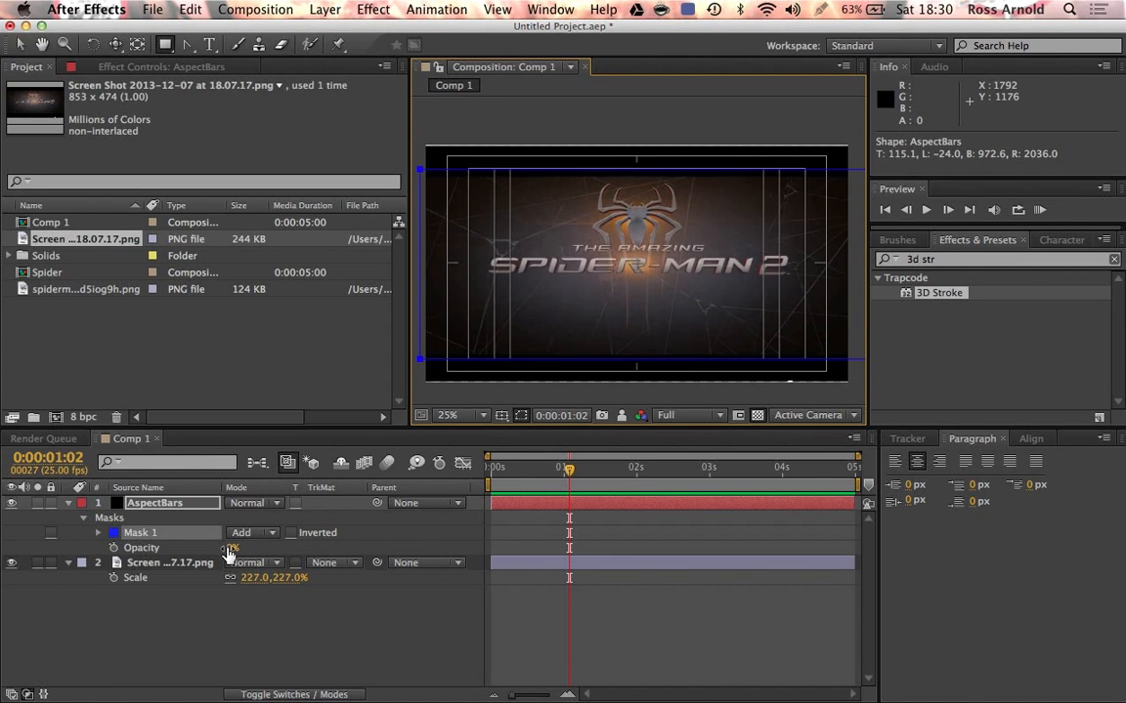
Set the AspectBars opacity to 100% and its mask mode to Subtract
left_click_drag(233, 547, 586, 577)
left_click(251, 533)
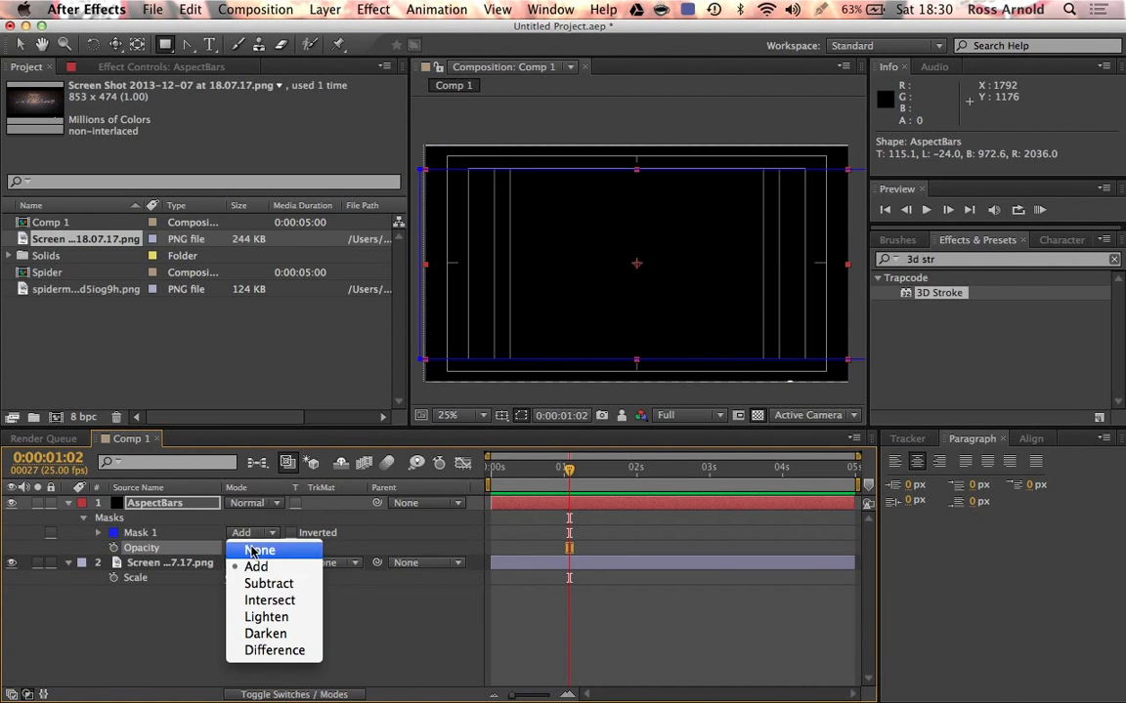
left_click(259, 583)
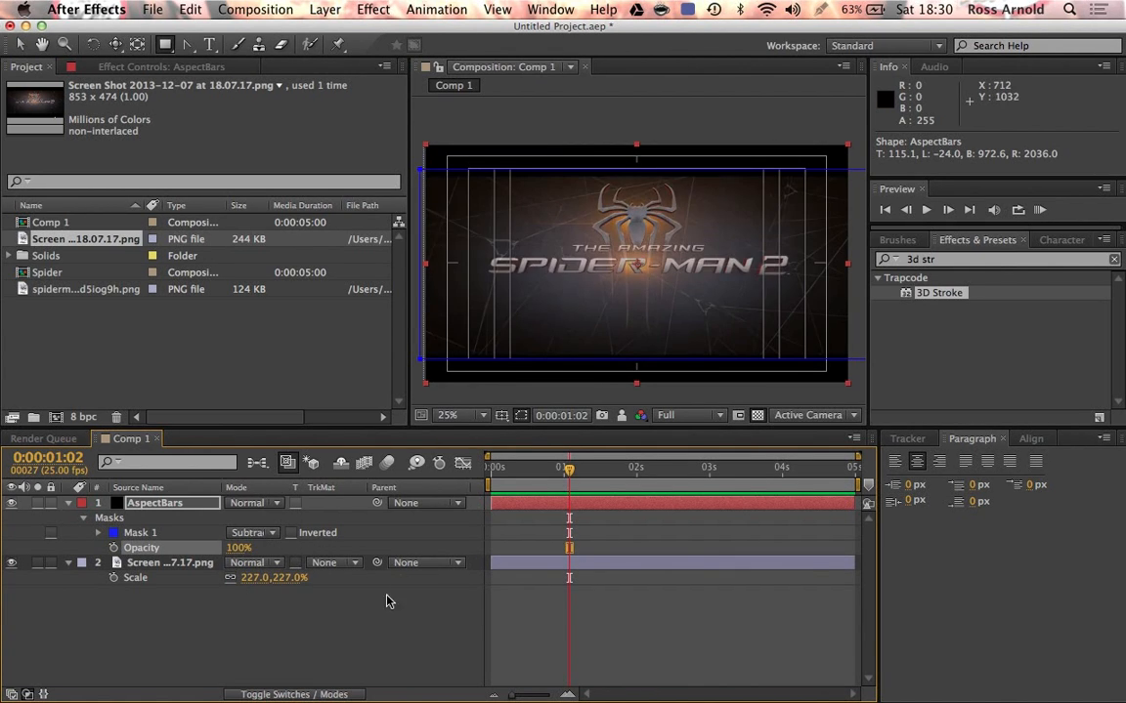
left_click(631, 582)
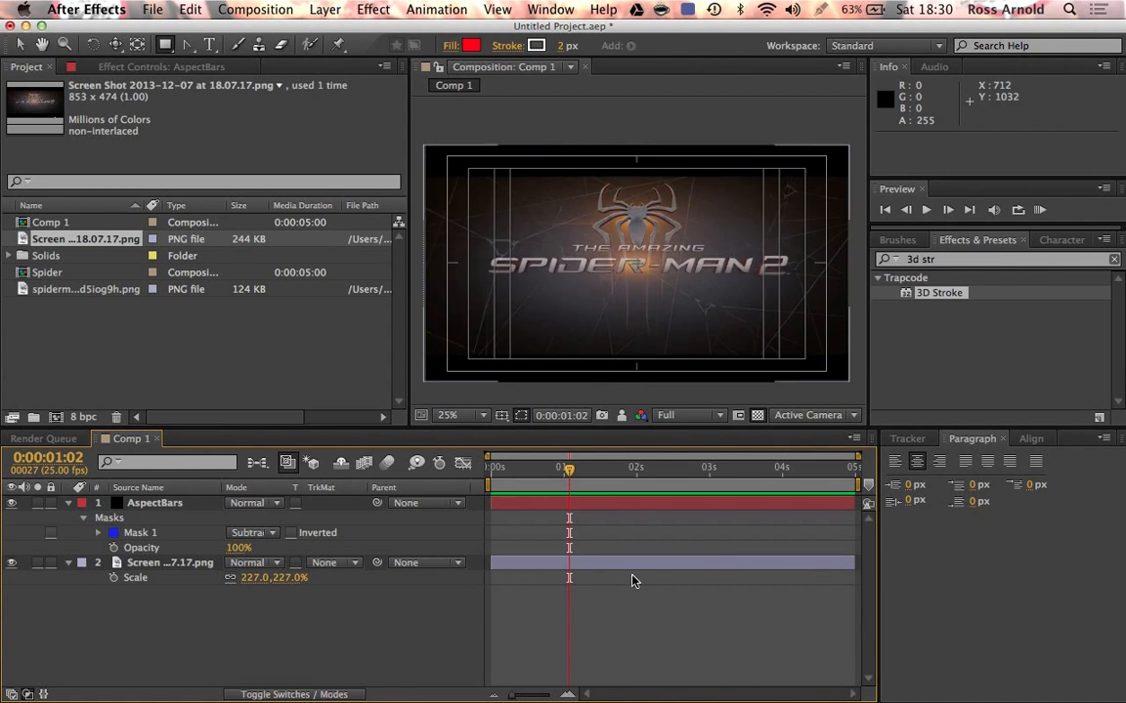
Turn off the Title/Action Safe guides and check the black bars with the reference screenshot briefly hidden
left_click(501, 415)
left_click(515, 439)
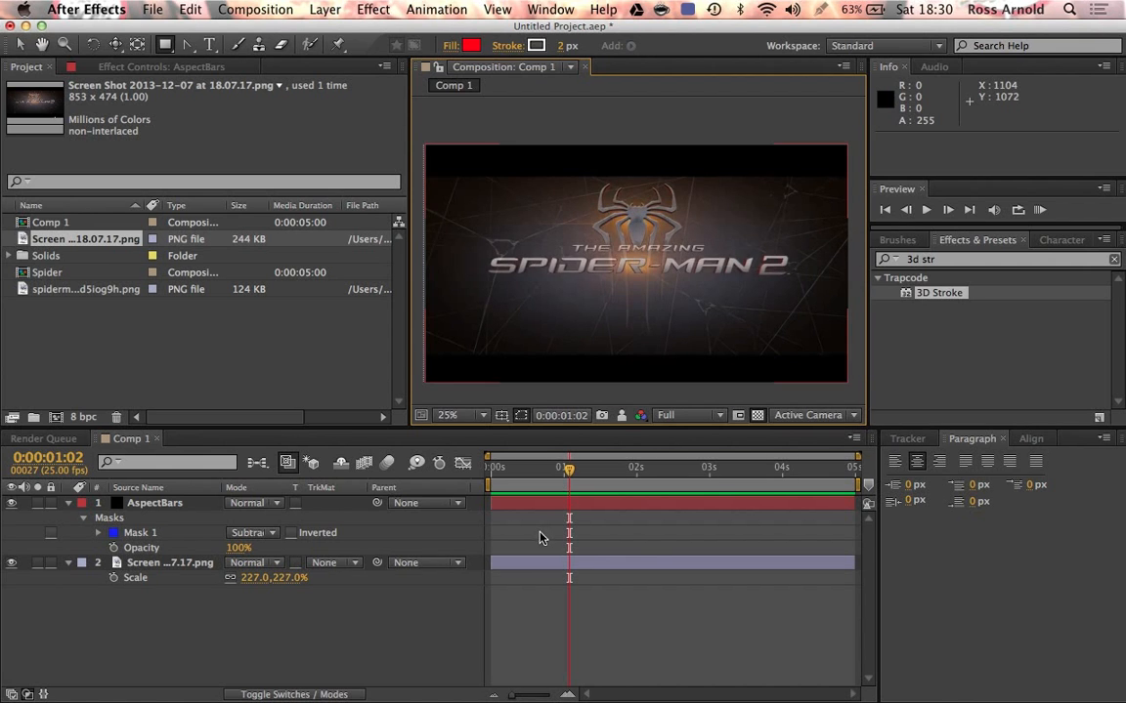
left_click(13, 564)
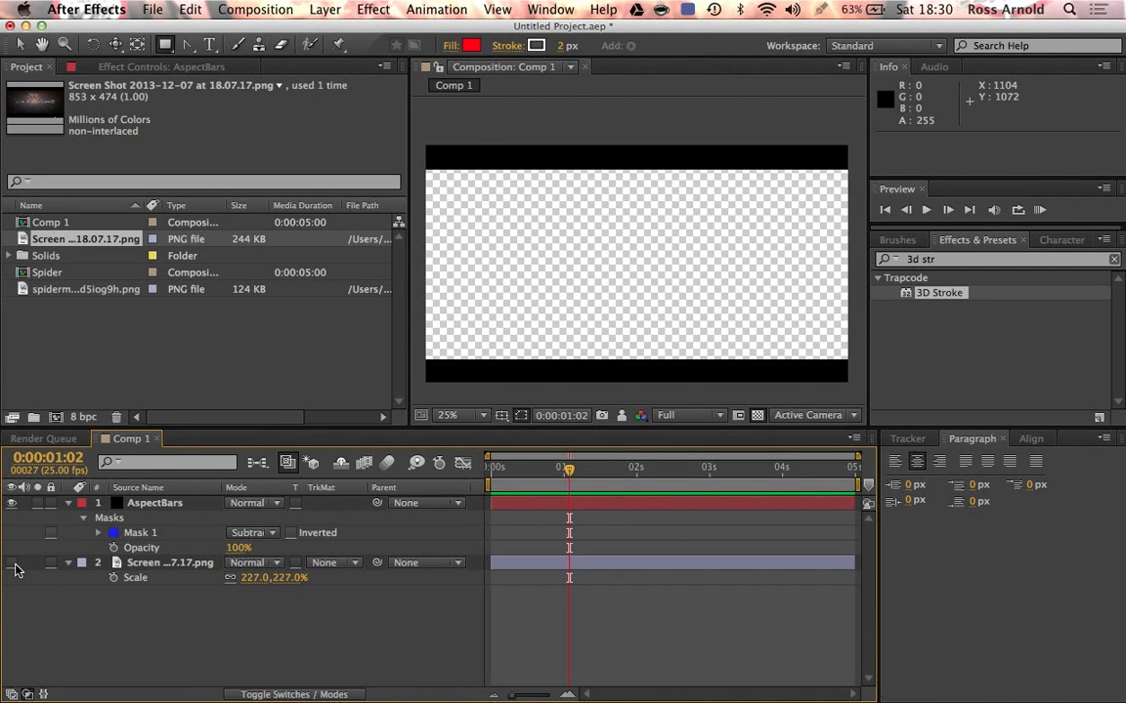
left_click(13, 564)
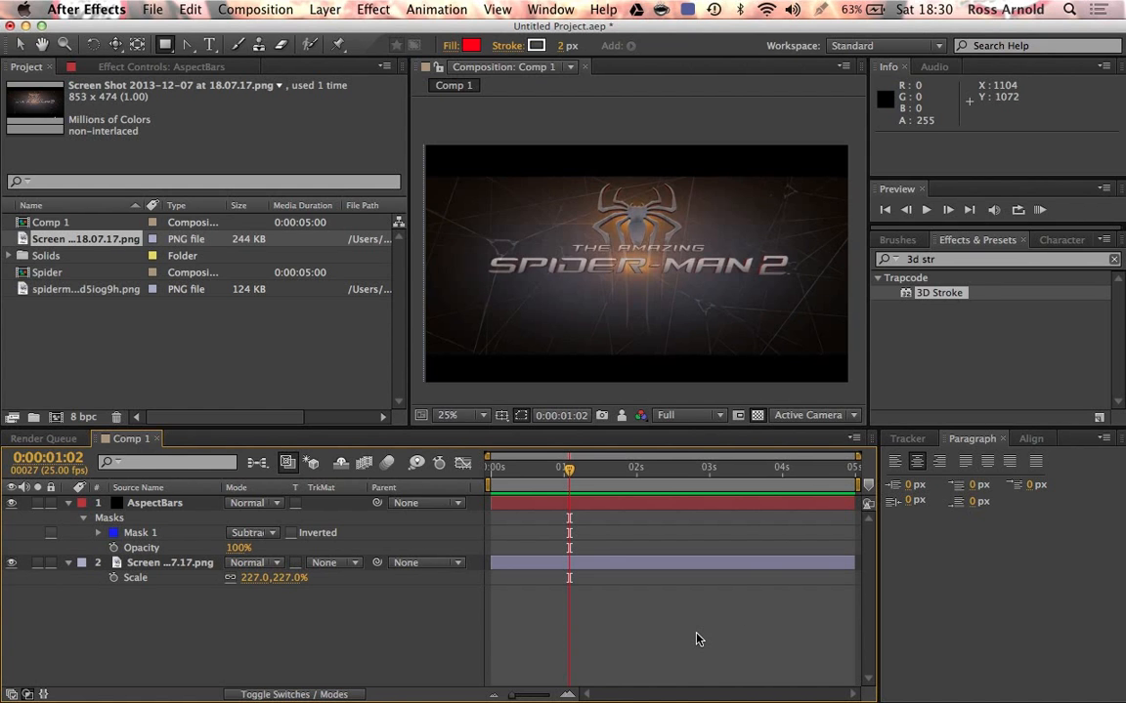
Create a 1920 x 1080 solid in a very dark, muted blue with hue 237°
left_click(325, 8)
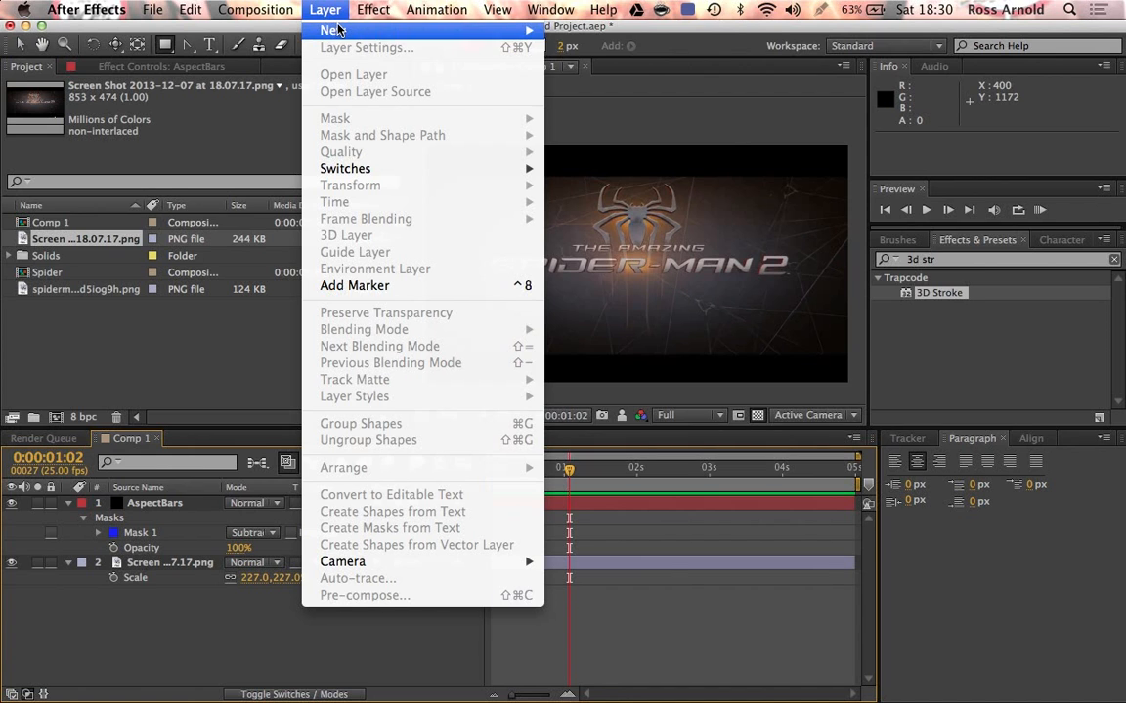
mouse_move(322, 30)
left_click(584, 53)
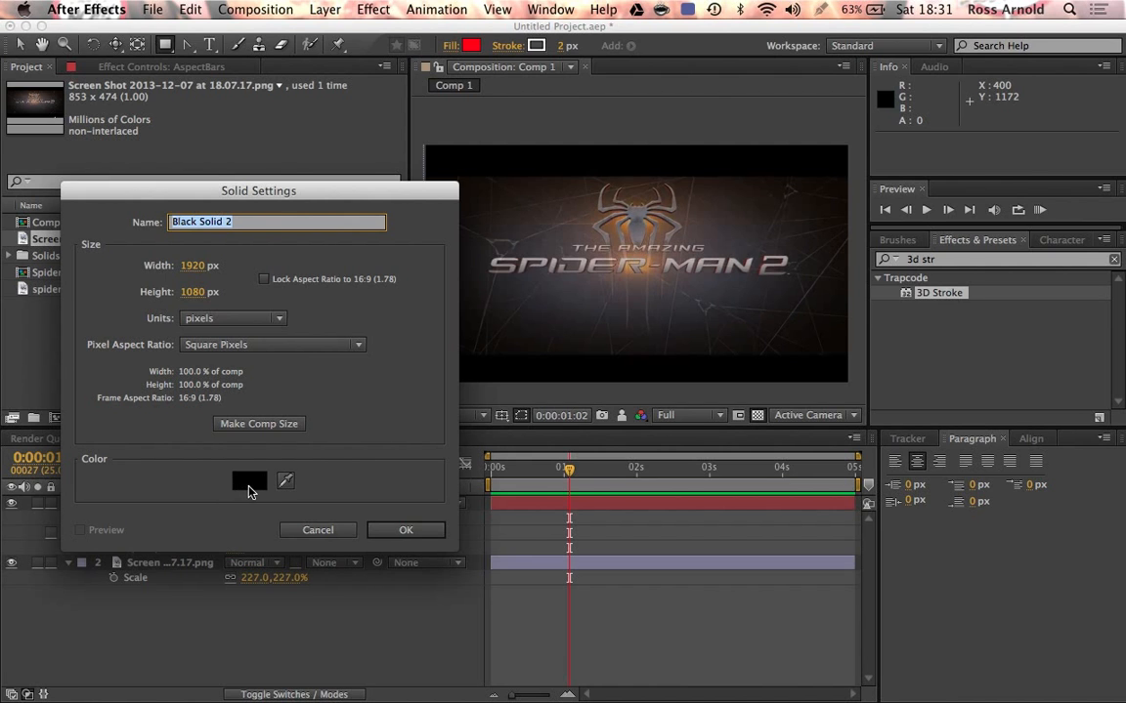
left_click(248, 482)
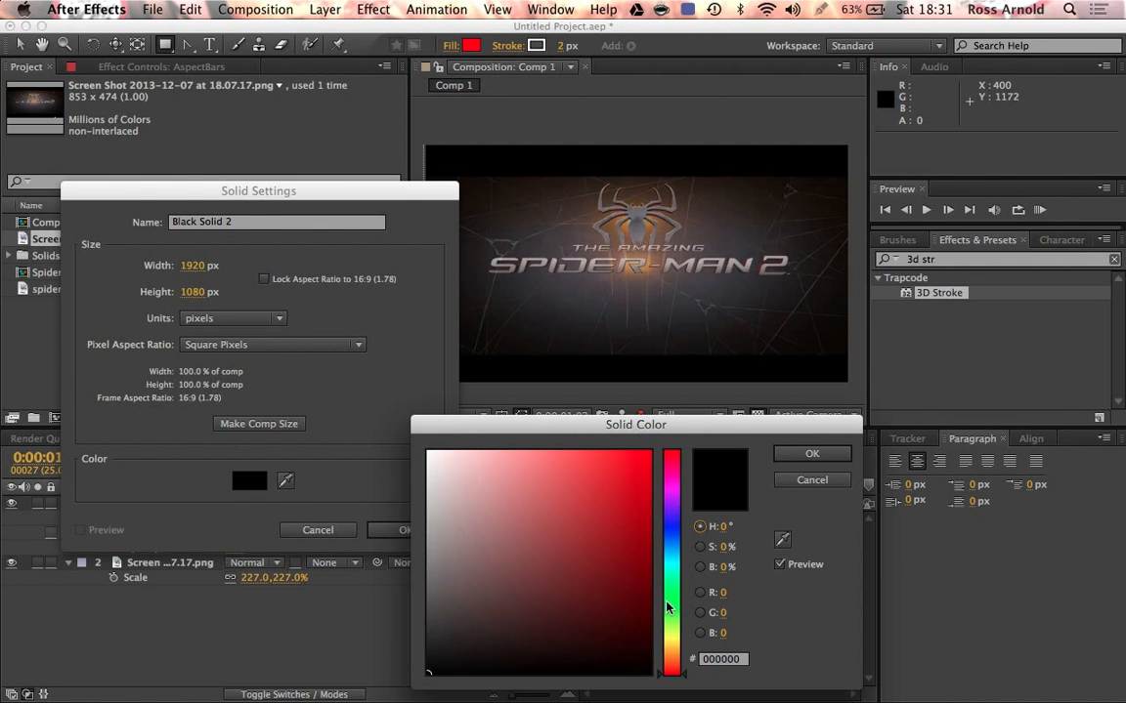
left_click(674, 531)
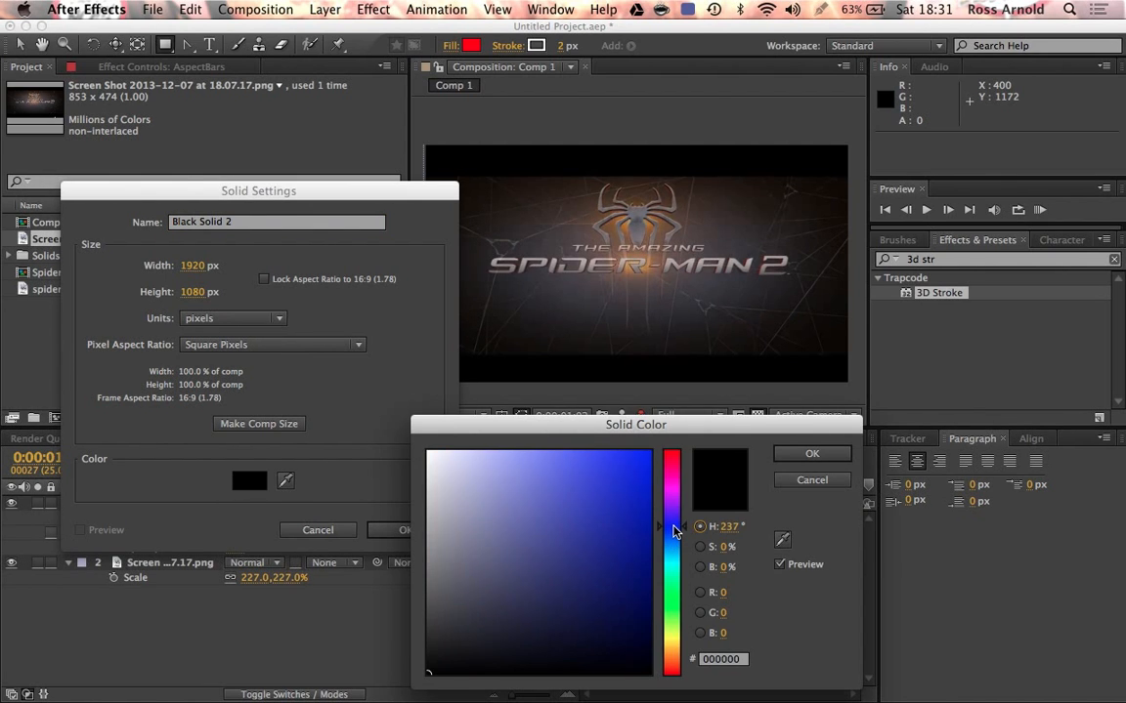
left_click_drag(601, 630, 590, 638)
left_click(547, 629)
left_click(542, 633)
left_click(526, 634)
left_click(513, 641)
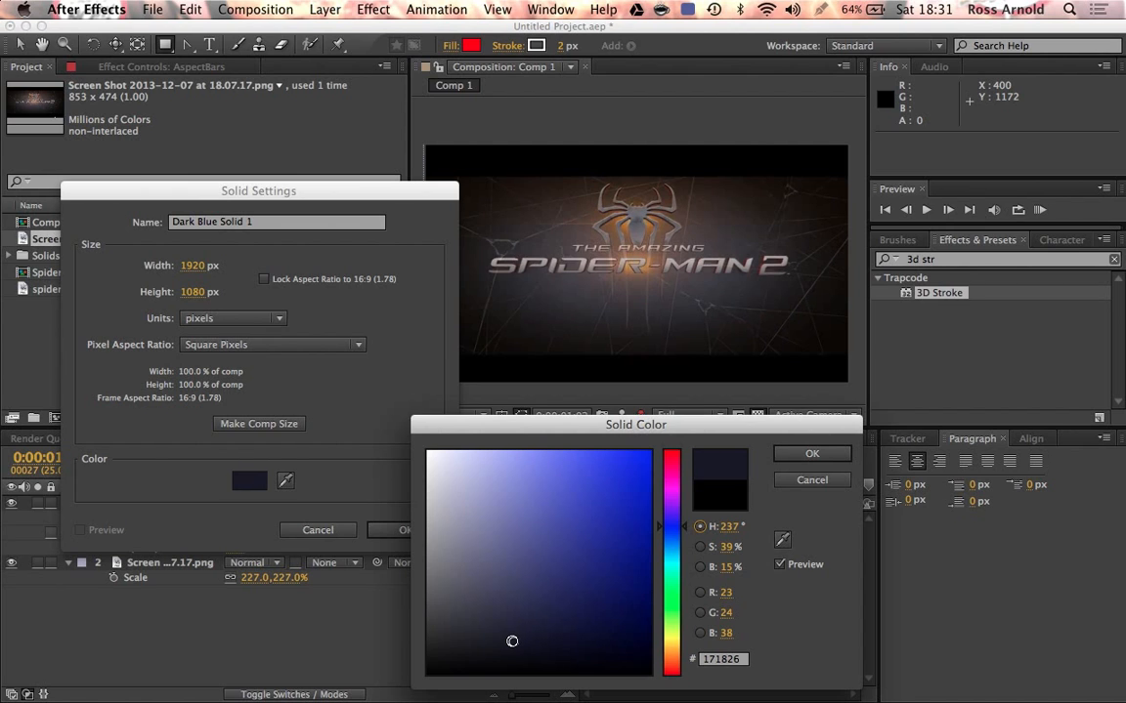
left_click(503, 641)
left_click(813, 454)
left_click(419, 522)
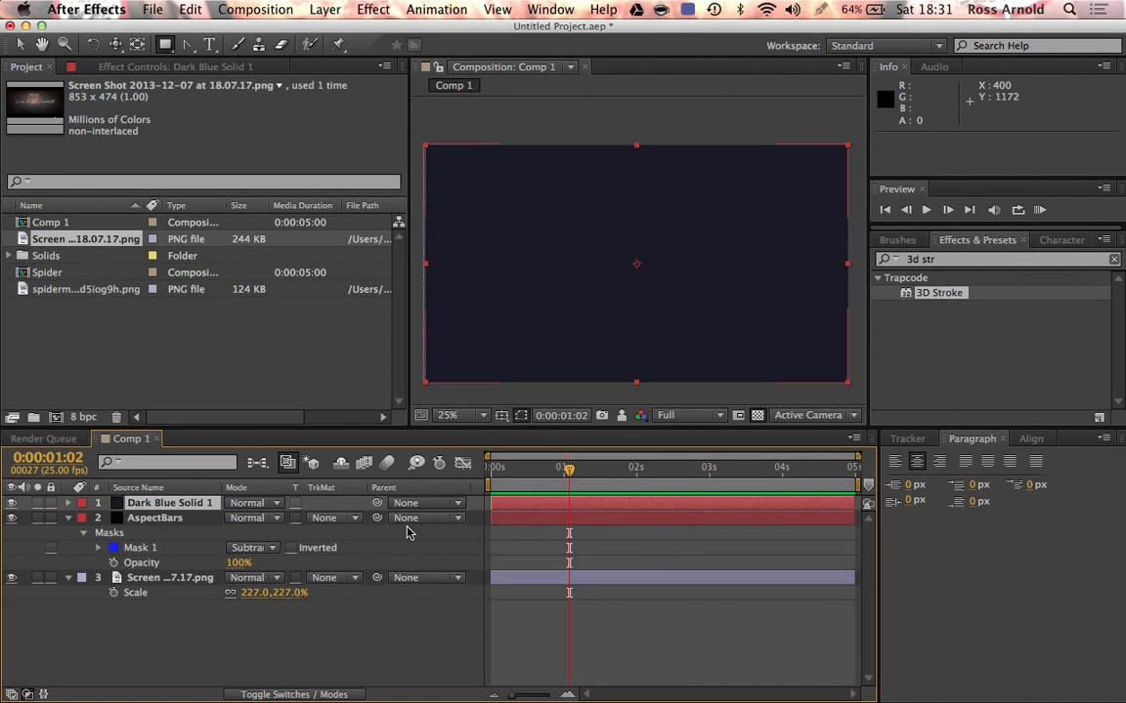
Move AspectBars above the dark blue solid and rename that solid BG
left_click_drag(149, 525, 146, 505)
left_click(665, 678)
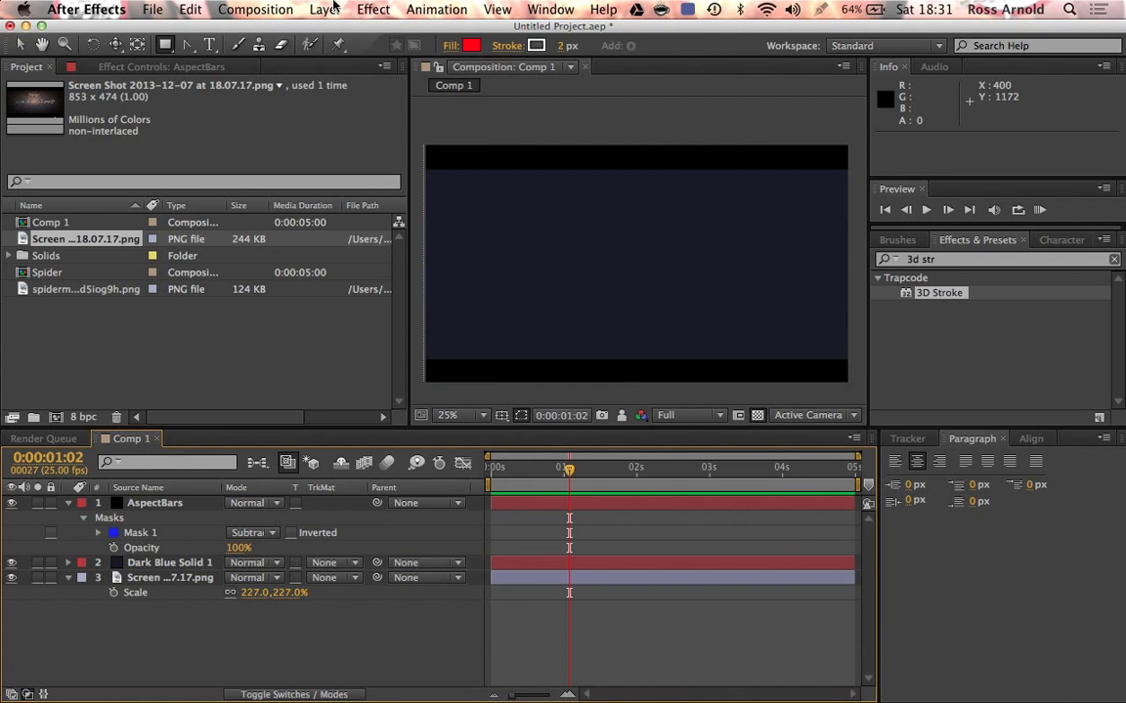
left_click(164, 562)
key("Return")
type("BG")
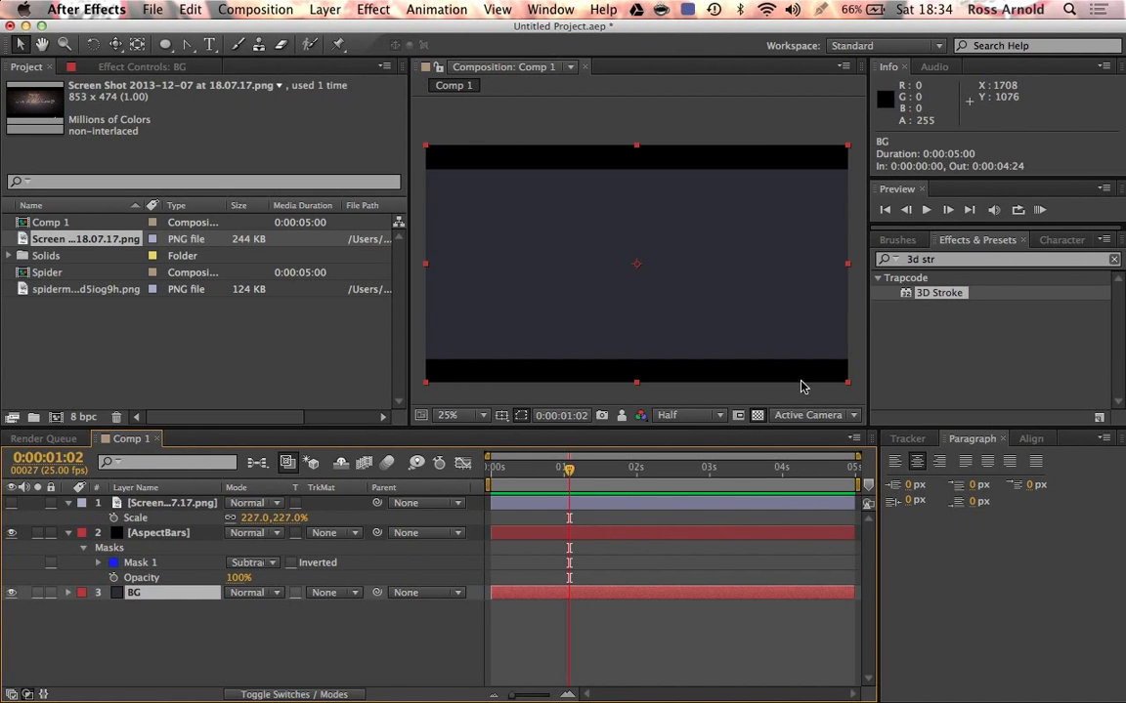
Find the CI Vignette effect and apply it to the BG layer
left_click(933, 260)
type("vign")
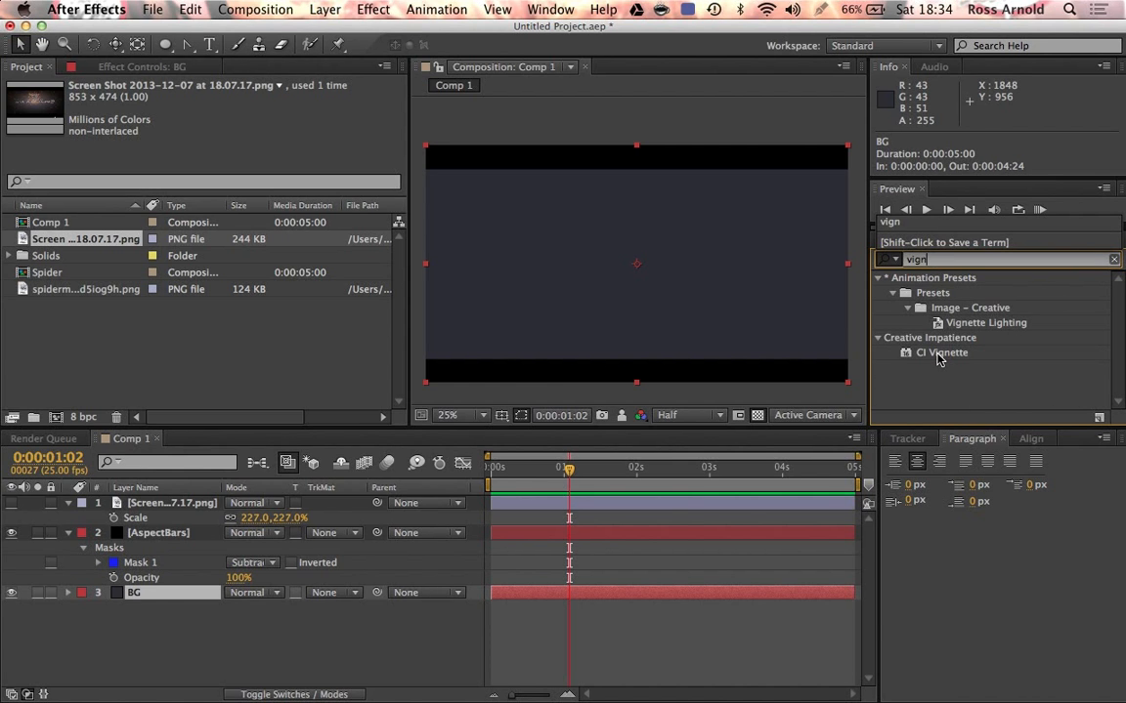
left_click(938, 357)
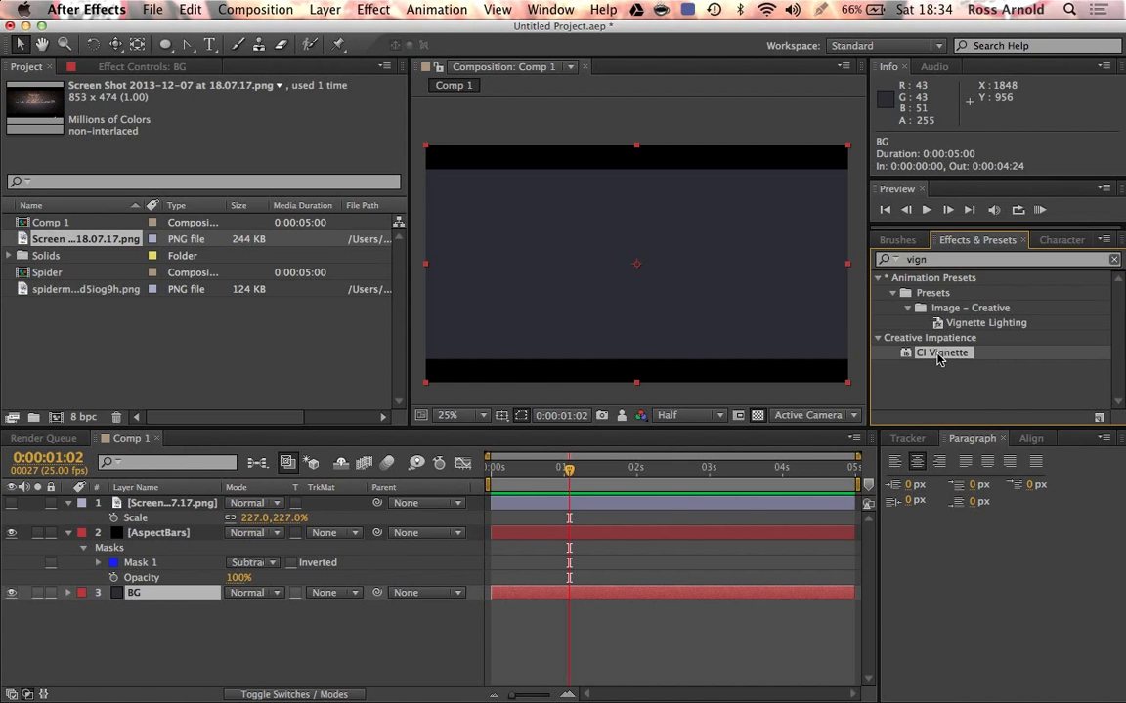
left_click_drag(938, 356, 206, 334)
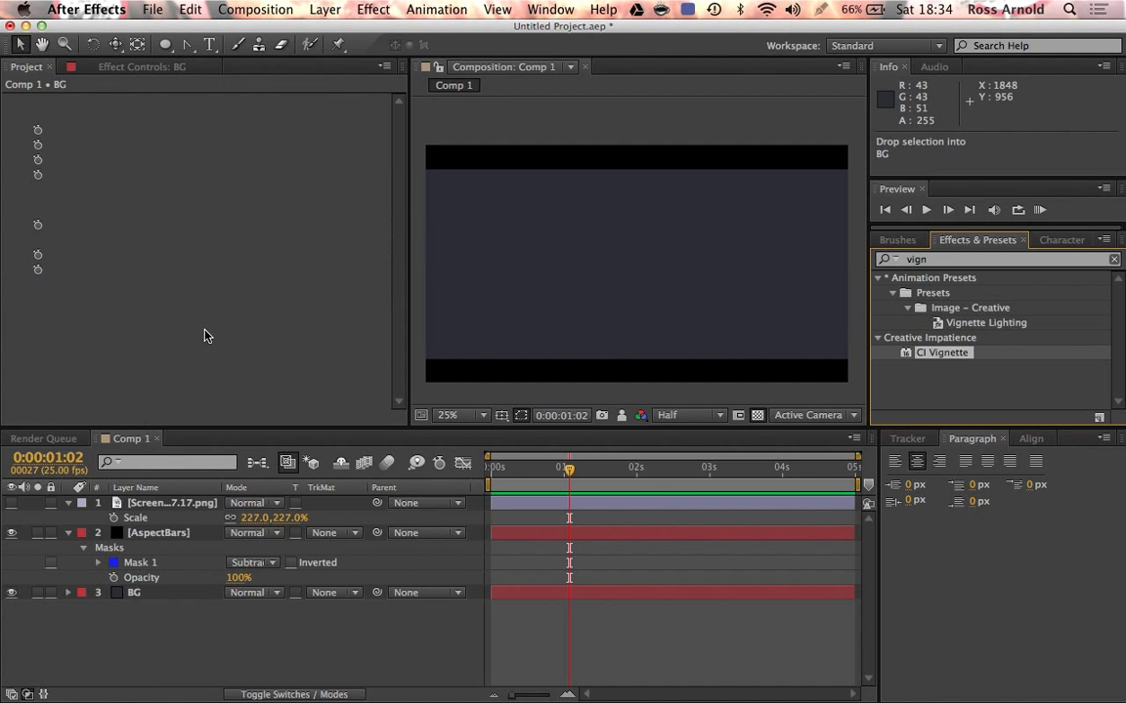
Shape the vignette on BG with a width of 1592, height 792, feather about 514.6 and opacity about 24%
left_click_drag(669, 283, 812, 352)
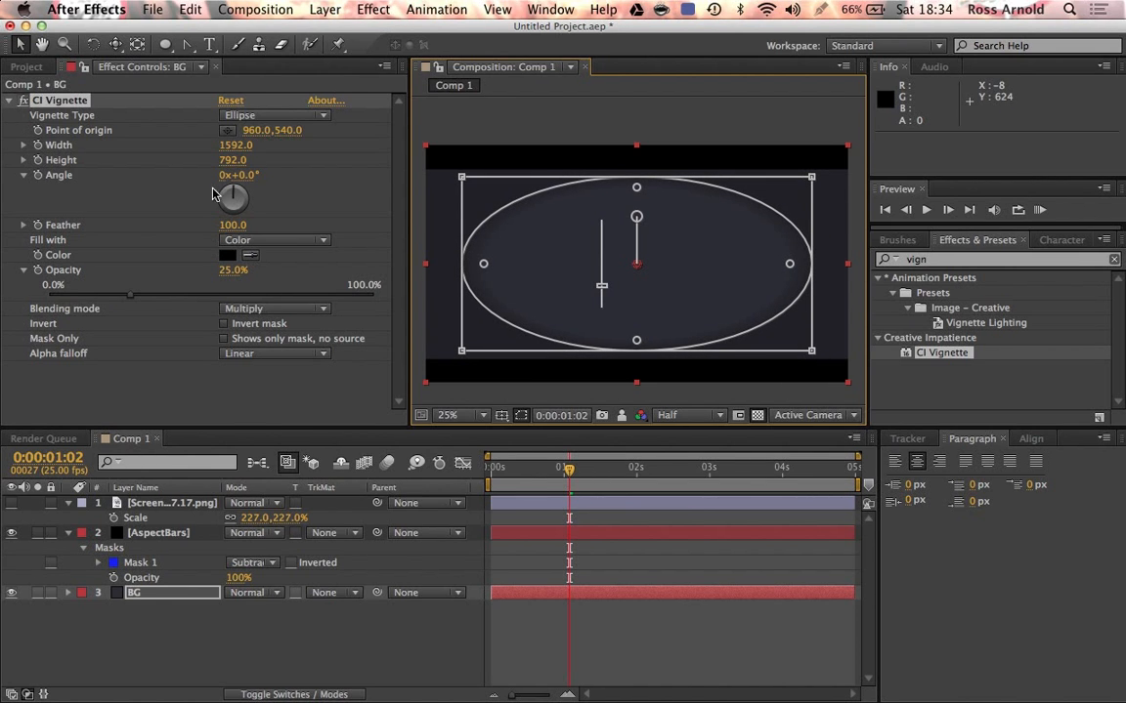
left_click_drag(123, 303, 83, 308)
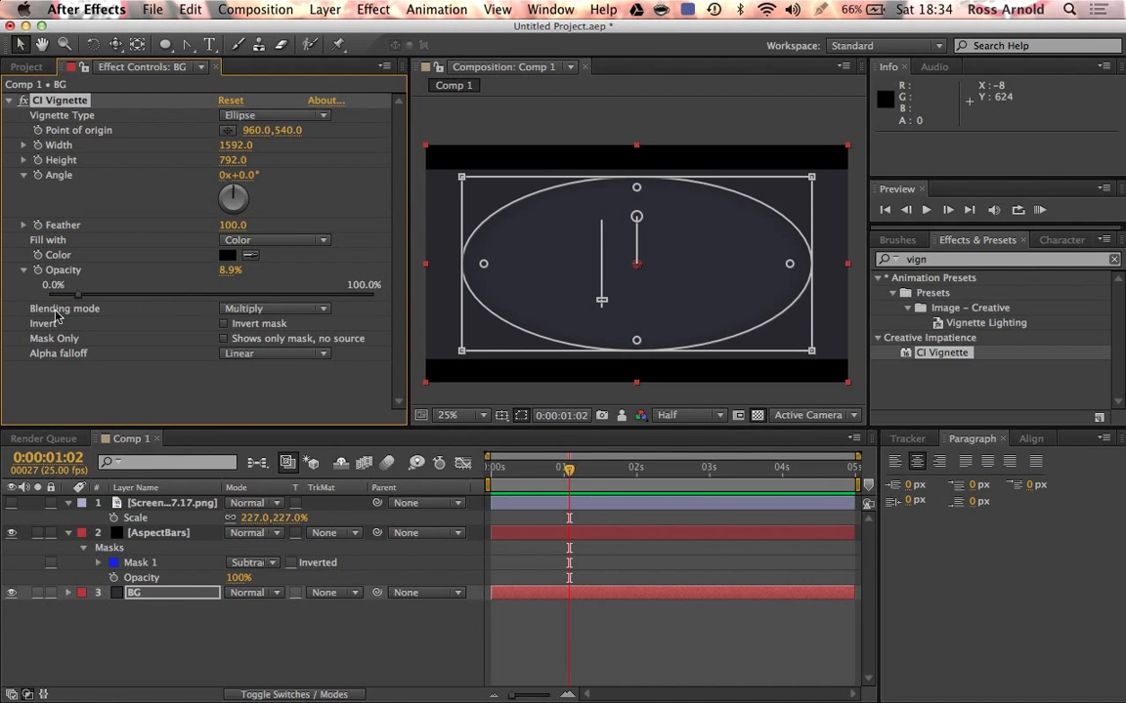
mouse_move(231, 225)
left_mouse_down()
mouse_move(293, 205)
mouse_move(233, 213)
left_mouse_up()
left_click(235, 226)
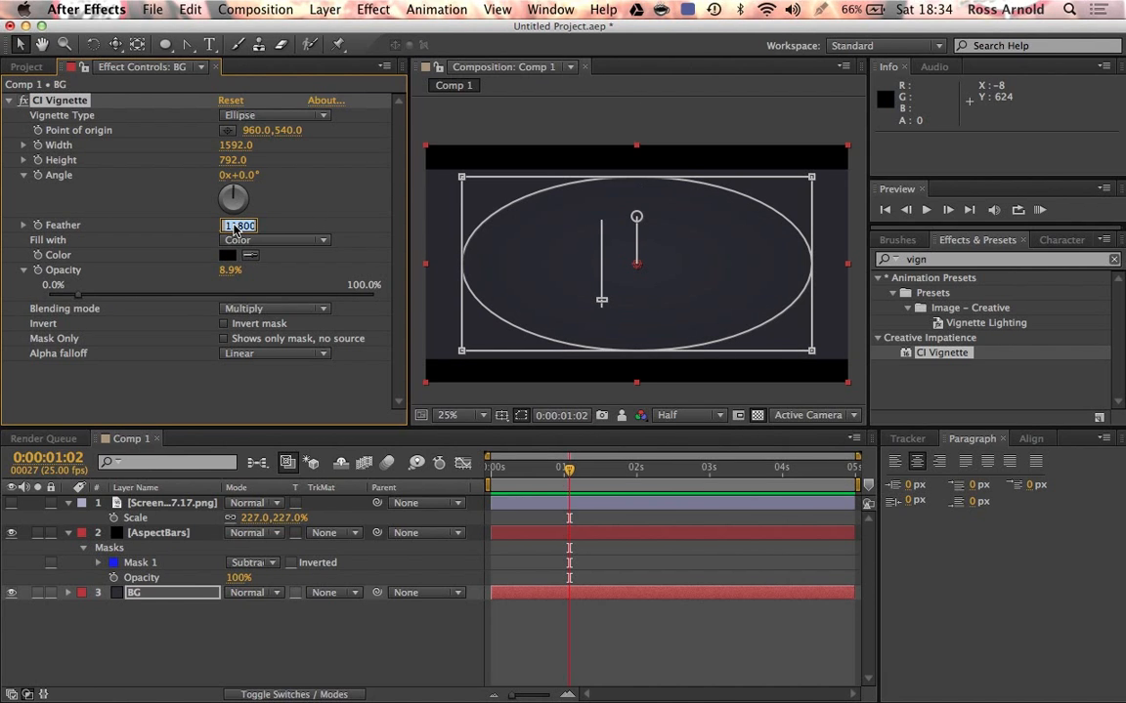
key("BackSpace")
key("Return")
mouse_move(599, 300)
left_mouse_down()
mouse_move(598, 266)
mouse_move(596, 298)
mouse_move(598, 289)
mouse_move(635, 315)
mouse_move(621, 288)
mouse_move(595, 291)
mouse_move(607, 294)
left_mouse_up()
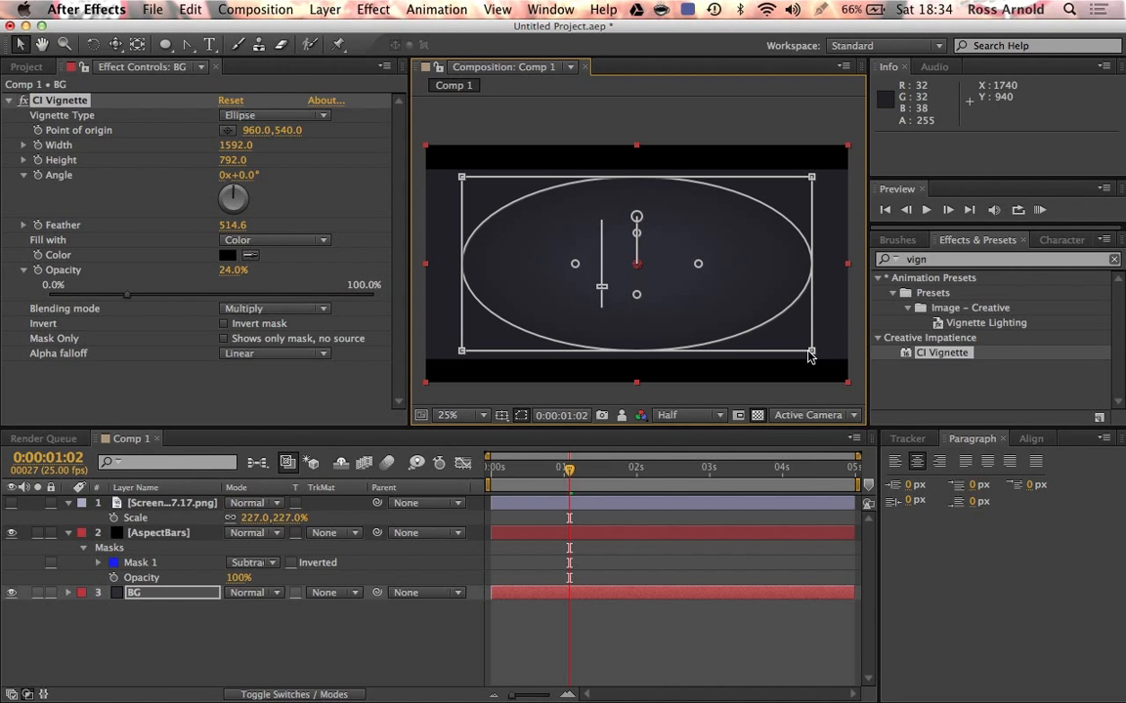
Enlarge the vignette ellipse to about 1856 by 1064 and show the reference screenshot layer for comparison
left_click_drag(810, 354, 842, 381)
left_click(786, 635)
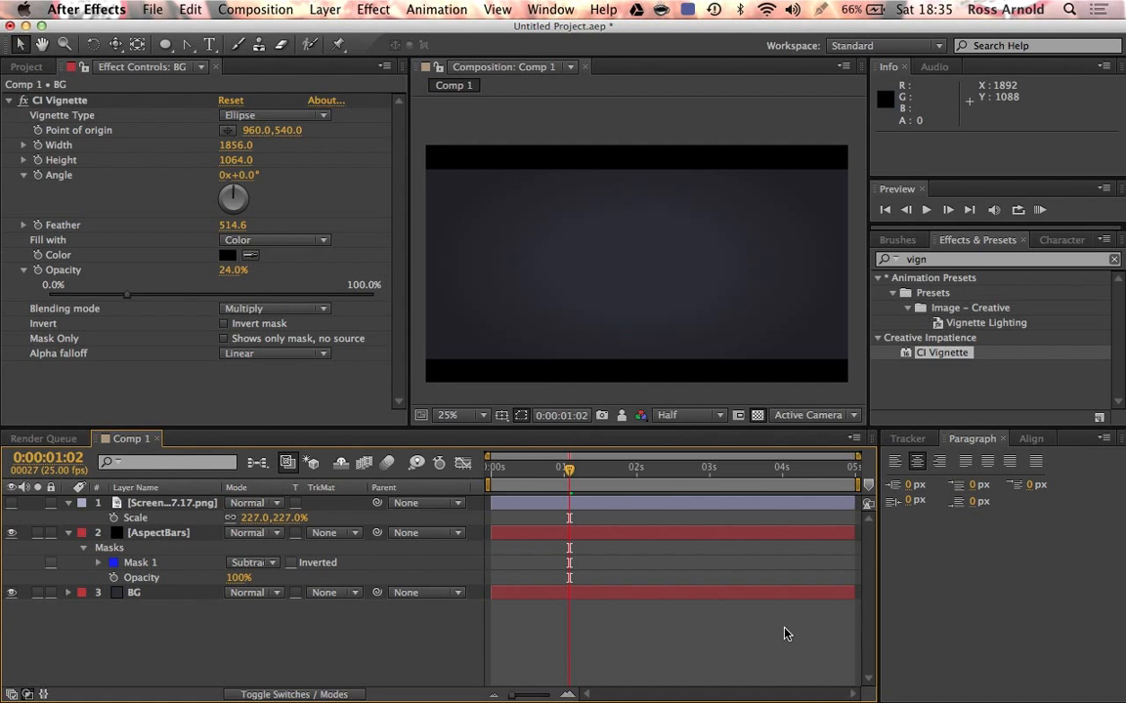
left_click(11, 504)
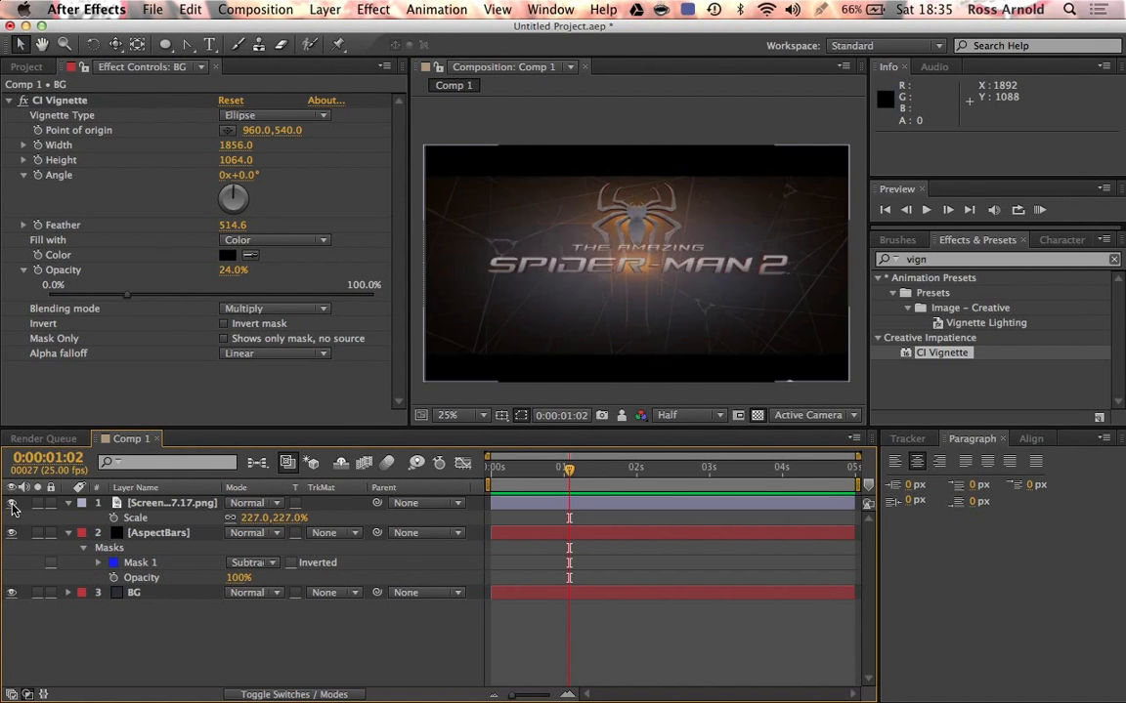
Hide and reshow the reference screenshot layer to compare it with the vignetted background
left_click(11, 504)
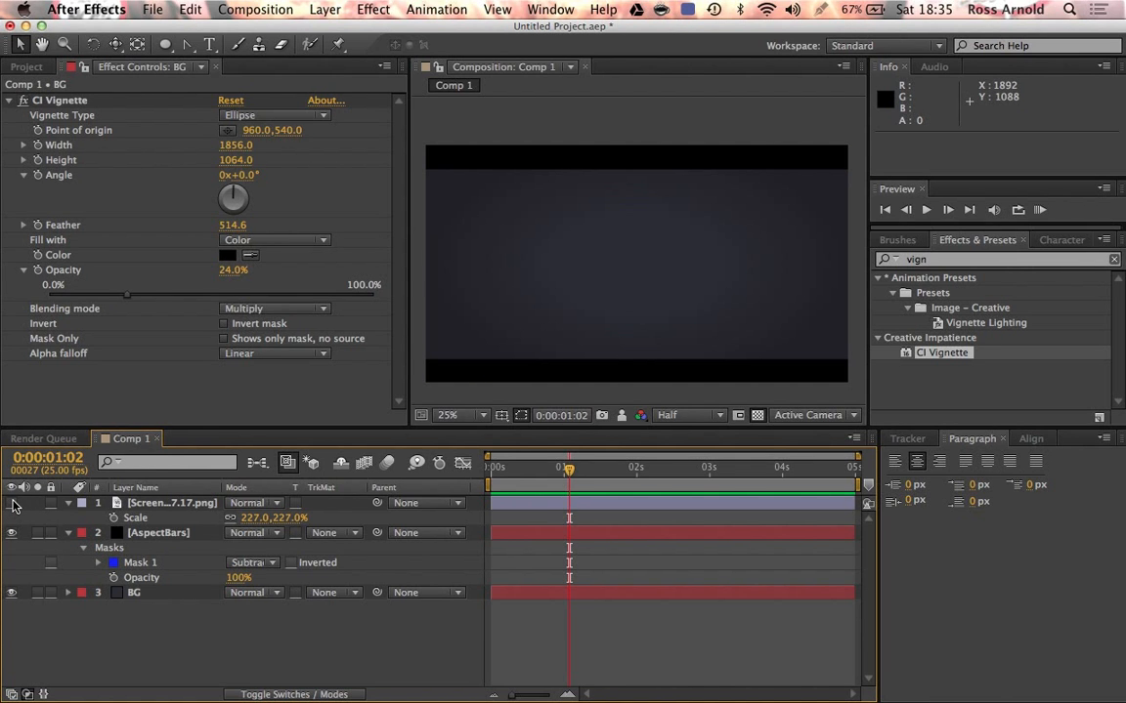
left_click(11, 504)
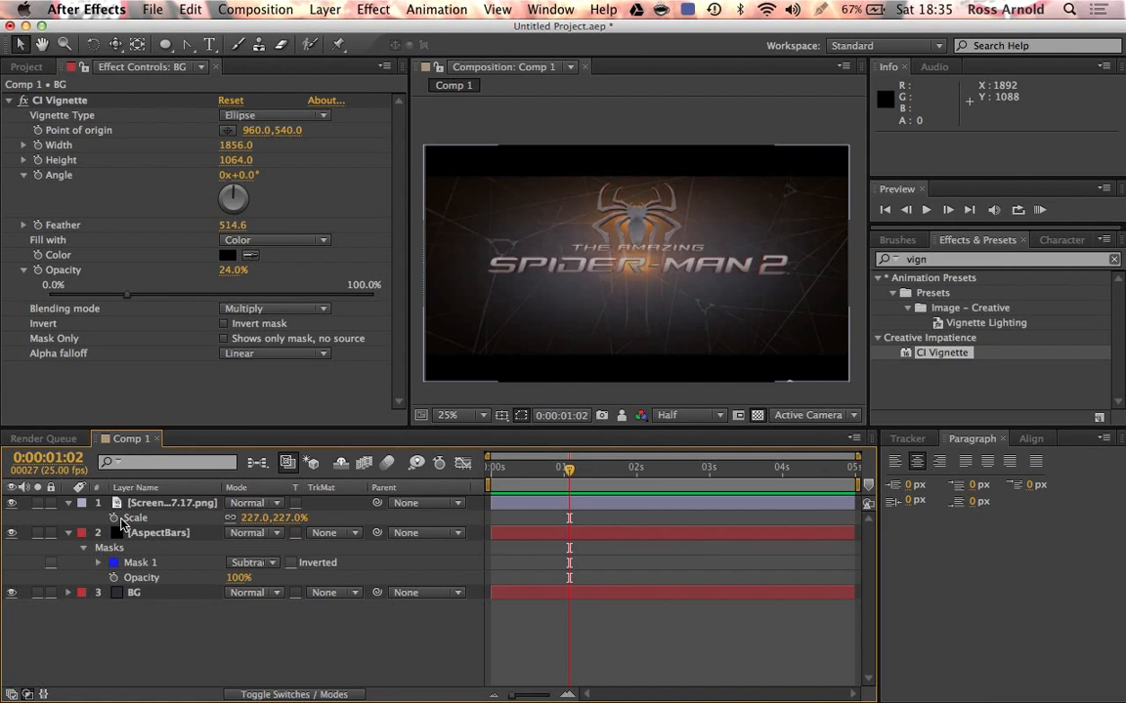
left_click(26, 66)
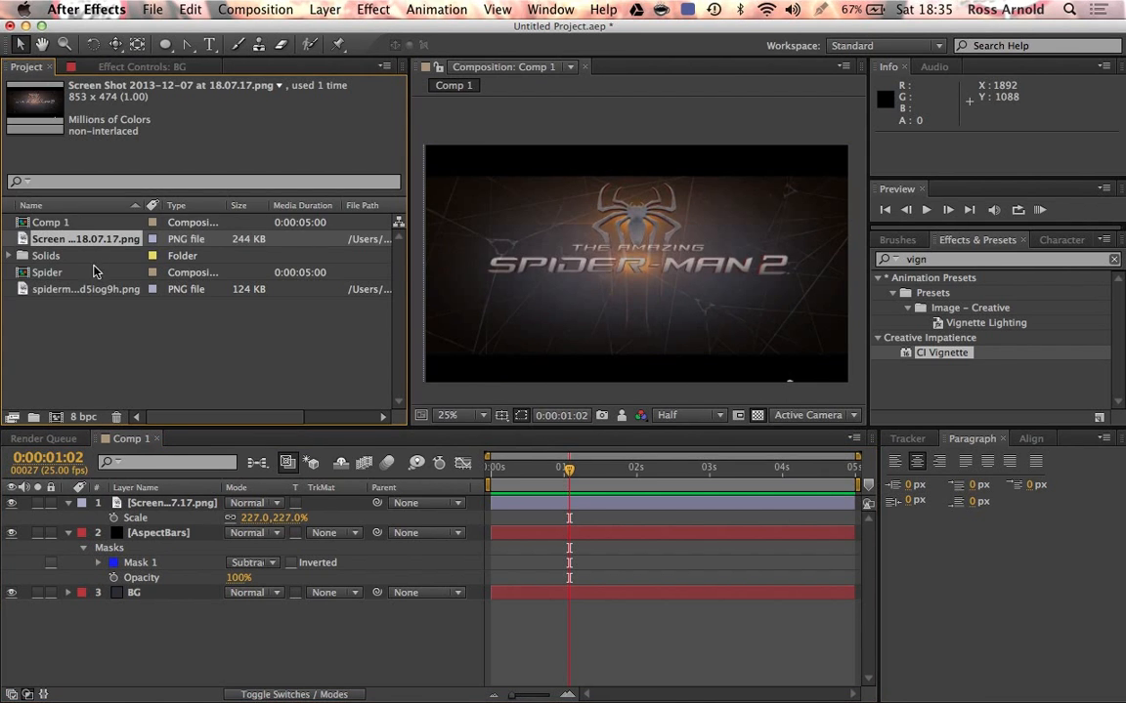
left_click(96, 348)
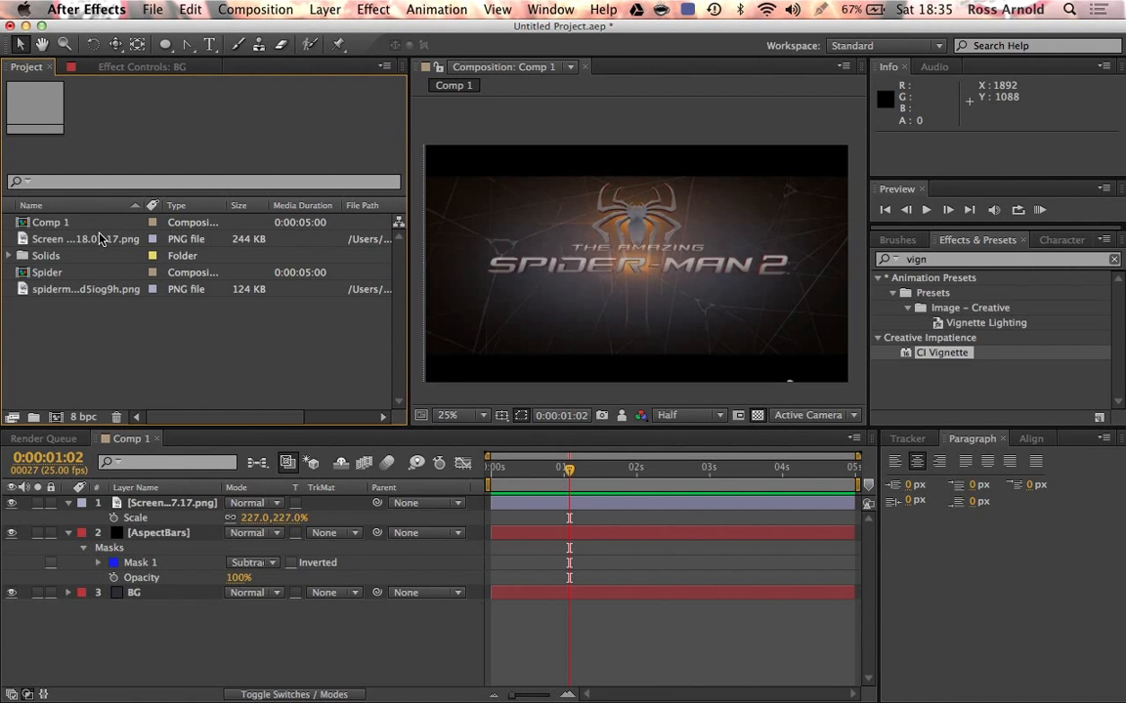
left_click_drag(41, 297, 568, 246)
left_click_drag(635, 283, 639, 253)
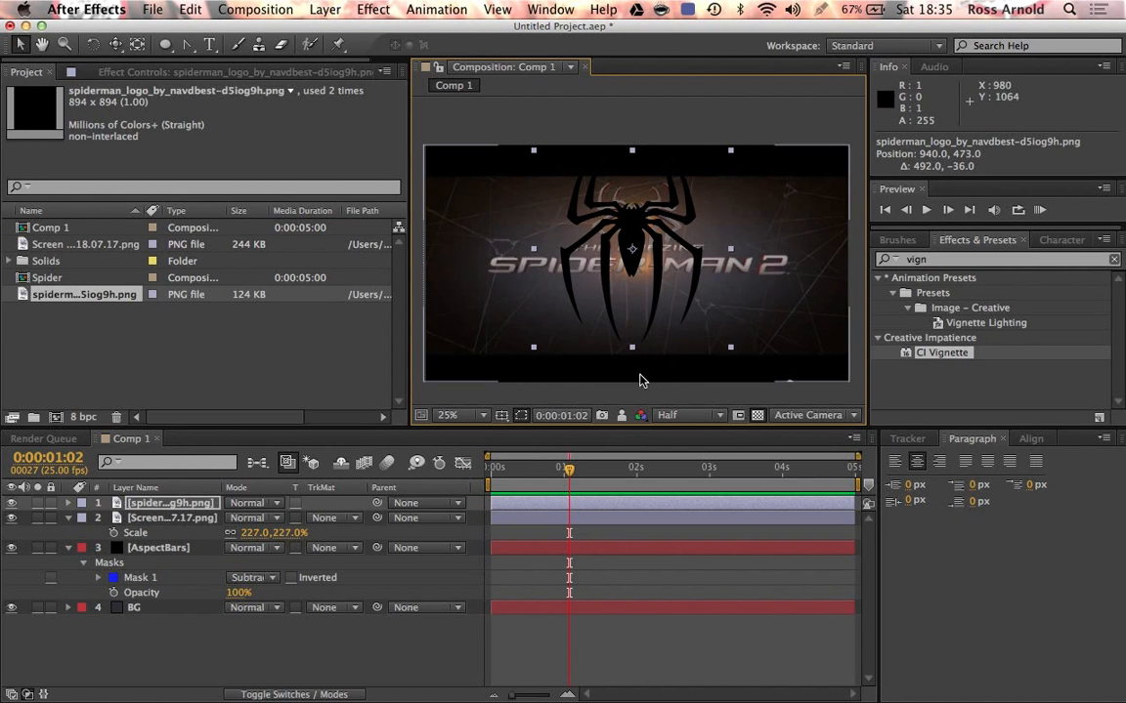
left_click_drag(632, 347, 630, 308)
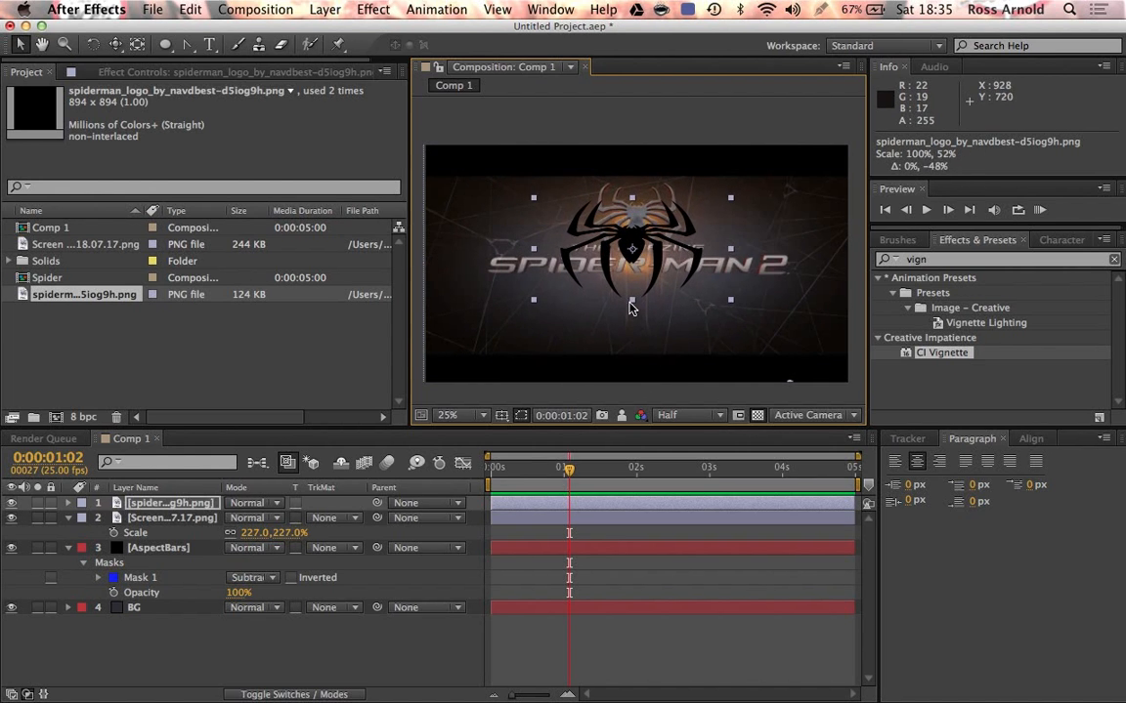
mouse_move(640, 251)
left_mouse_down()
mouse_move(644, 220)
mouse_move(648, 238)
left_mouse_up()
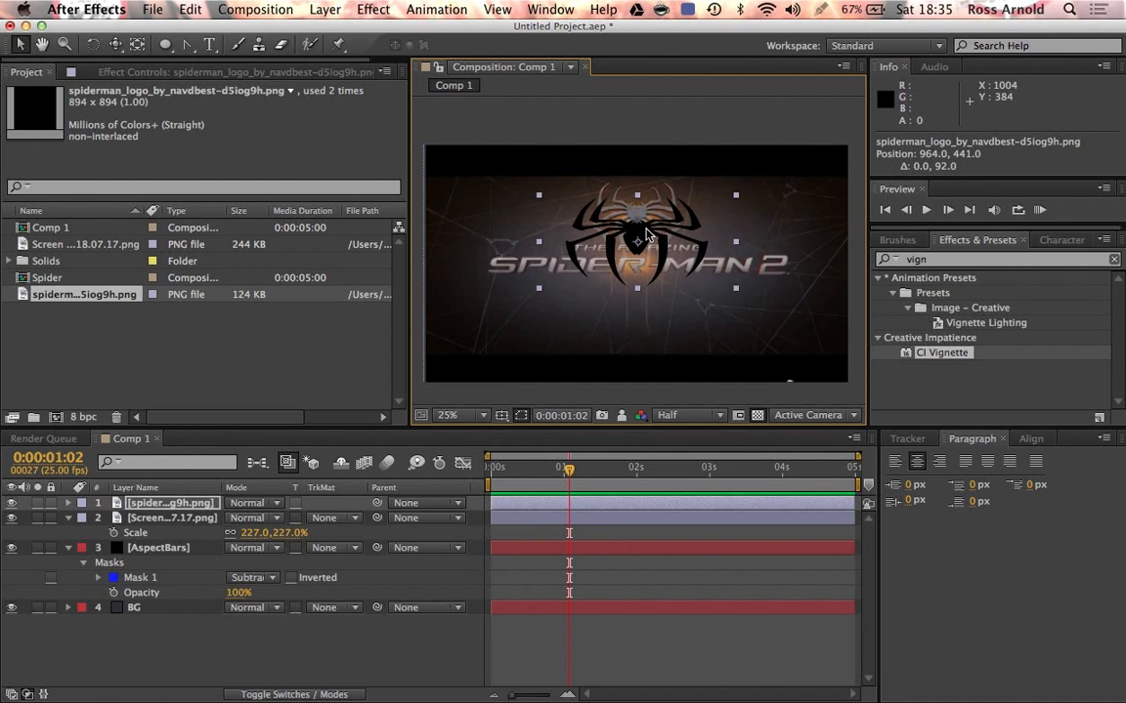
key("Delete")
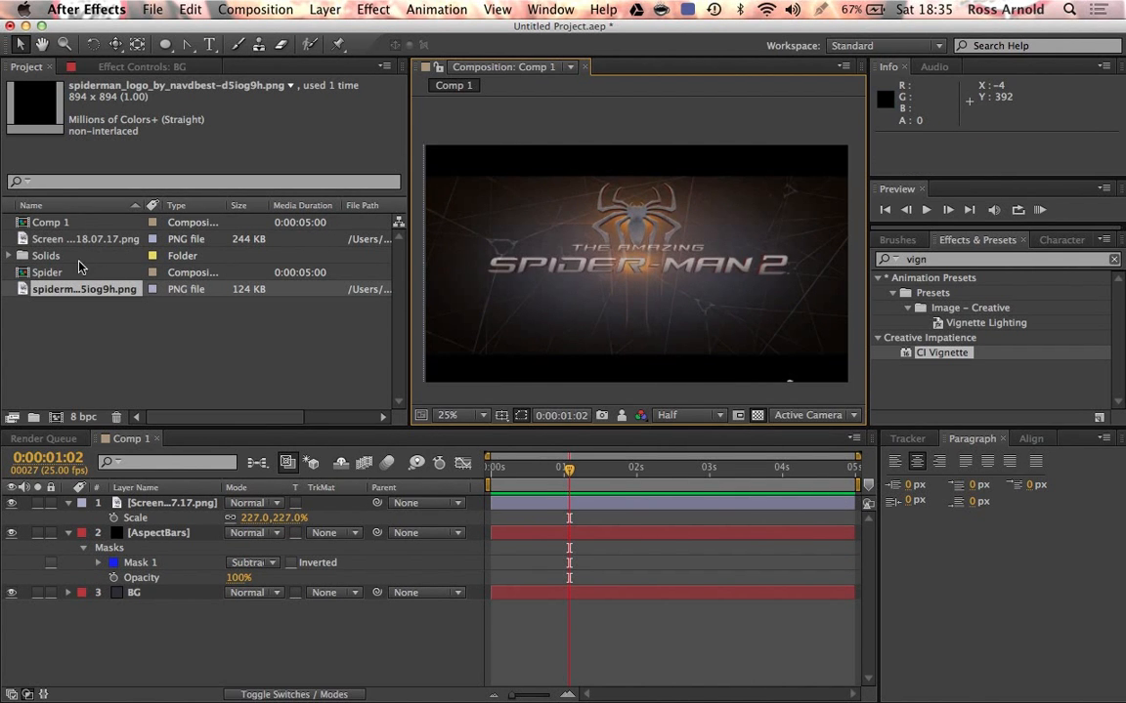
Add the Spider comp above the screenshot layer, rotate it upright and move it to about 980, 748
left_click_drag(51, 278, 633, 262)
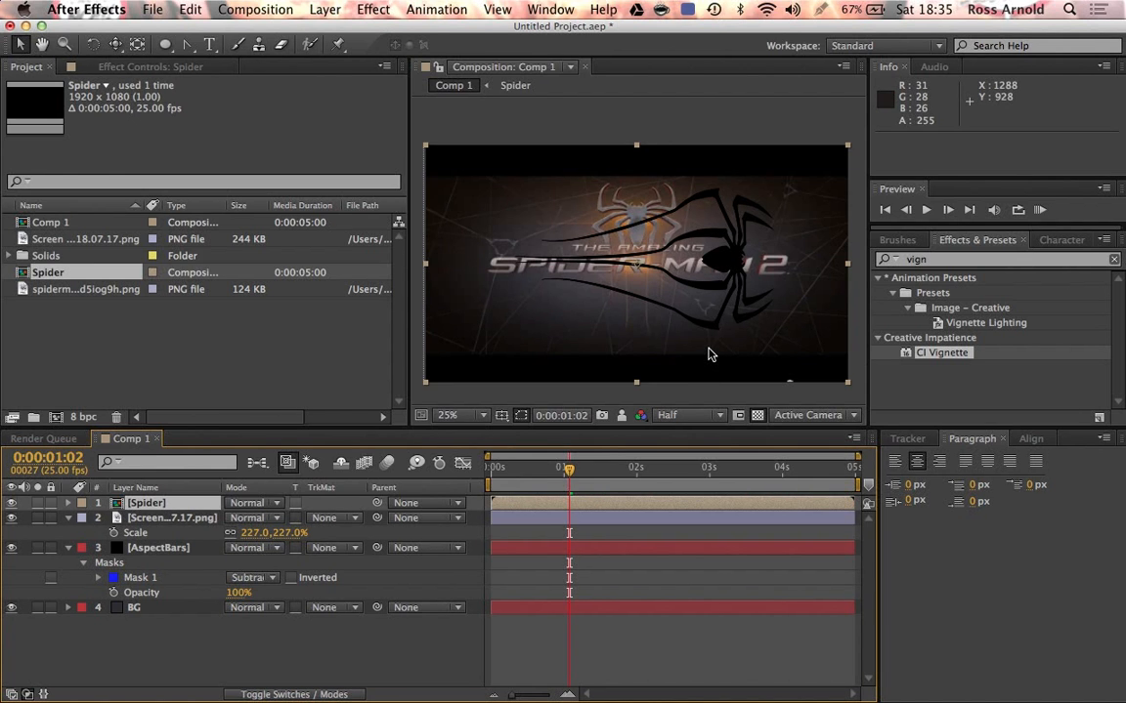
key("w")
left_click_drag(709, 354, 637, 172)
key("v")
left_click_drag(682, 217, 684, 266)
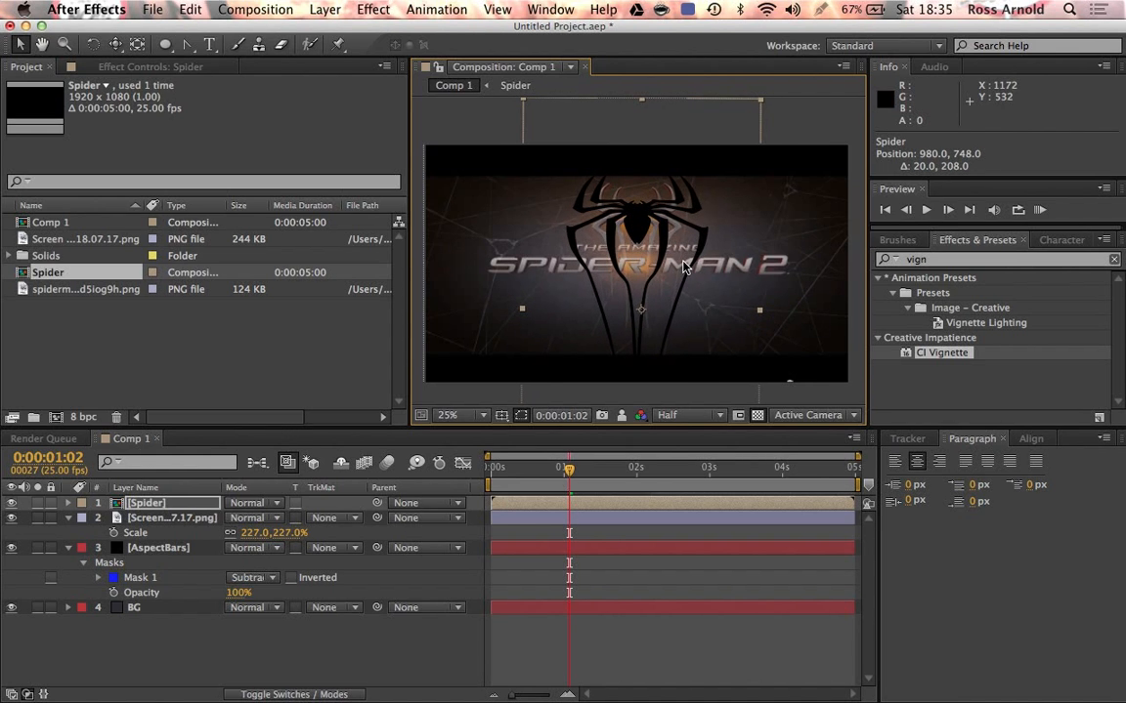
Scale the Spider layer down to 58% and place it over the reference spider at about 972, 556
key("alt+shift+s")
left_click_drag(276, 518, 227, 515)
left_click_drag(645, 317, 642, 266)
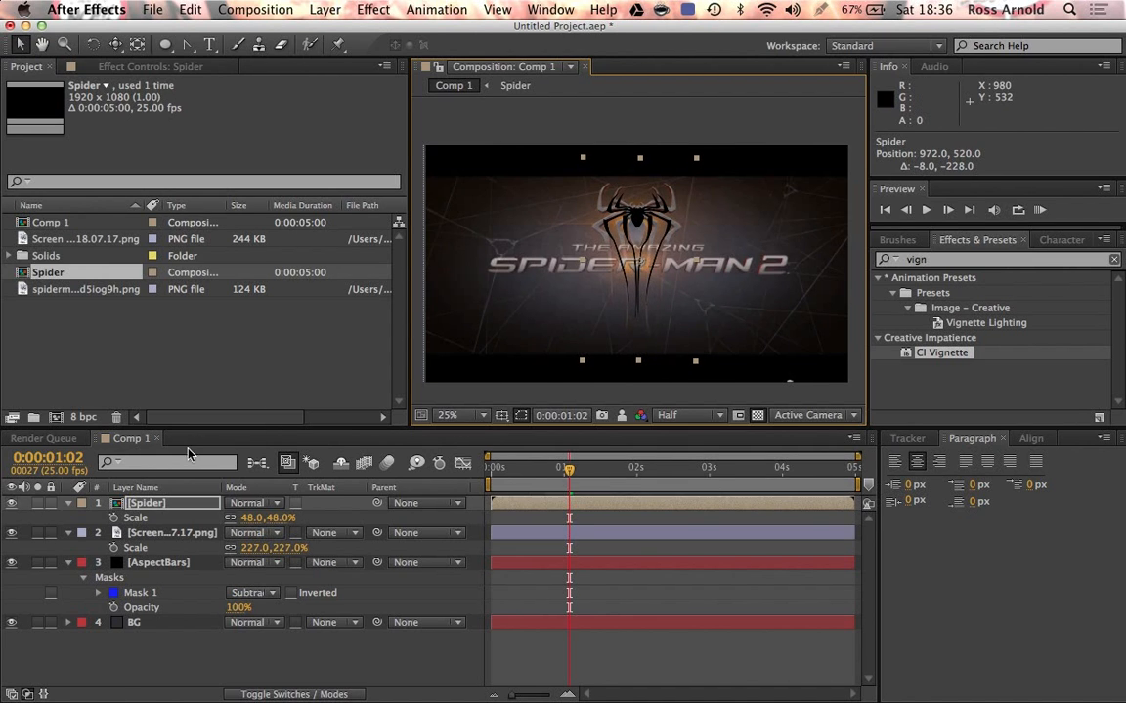
left_click_drag(272, 518, 284, 518)
left_click_drag(641, 214, 629, 226)
Set the Spider layer's scale to 60%, align it at about 968, 568, and stretch its second scale value to about 63%
left_click(277, 517)
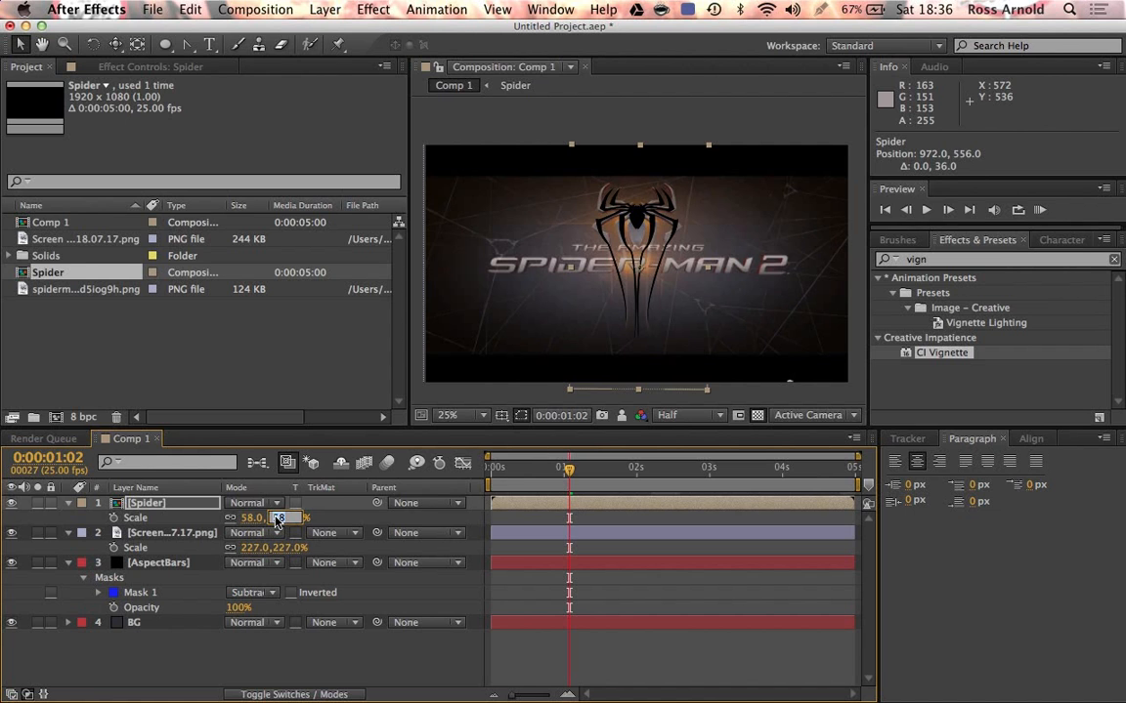
type("60")
key("Return")
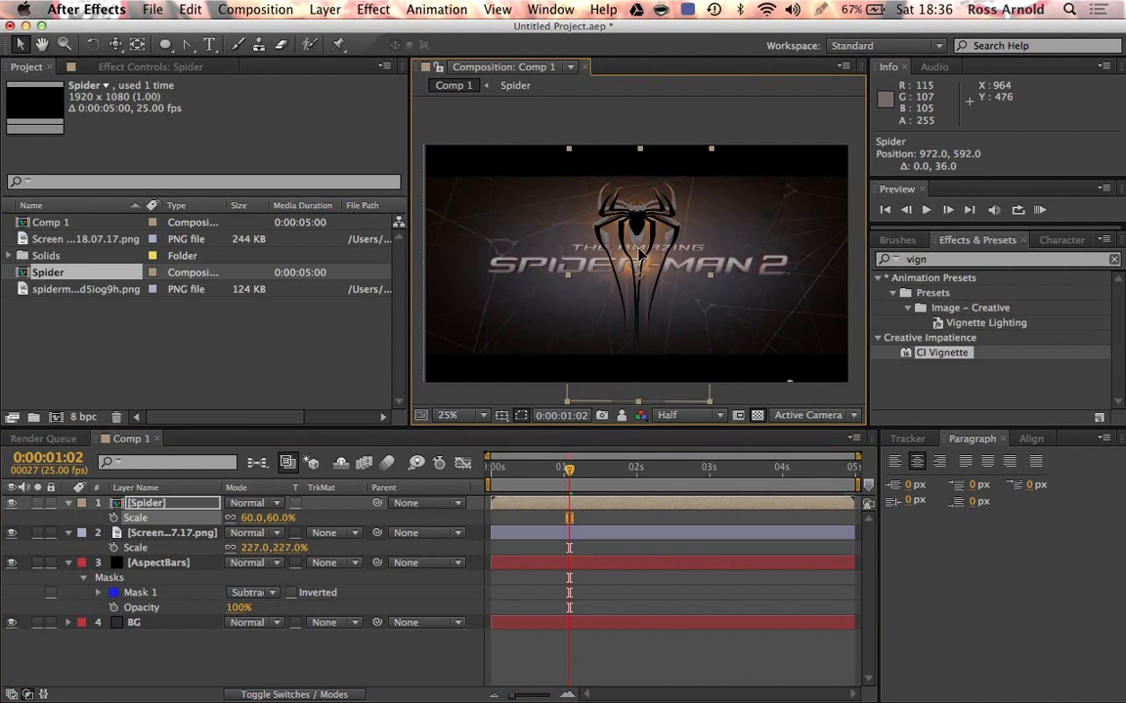
left_click_drag(638, 244, 638, 248)
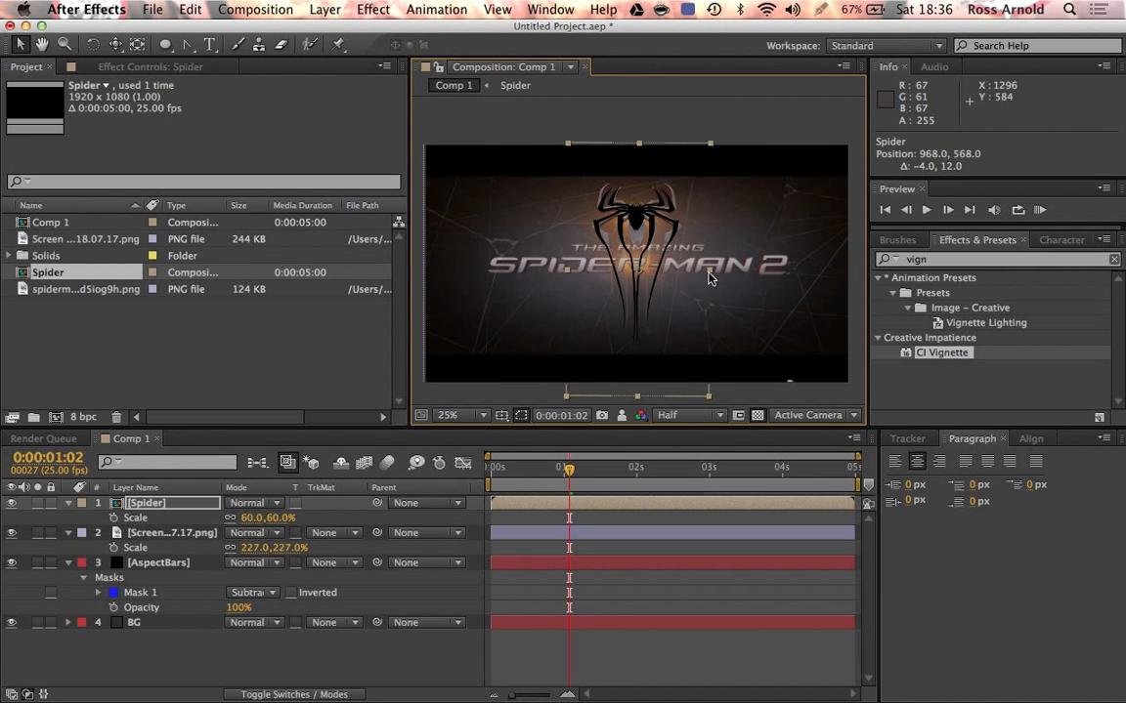
left_click_drag(710, 269, 713, 278)
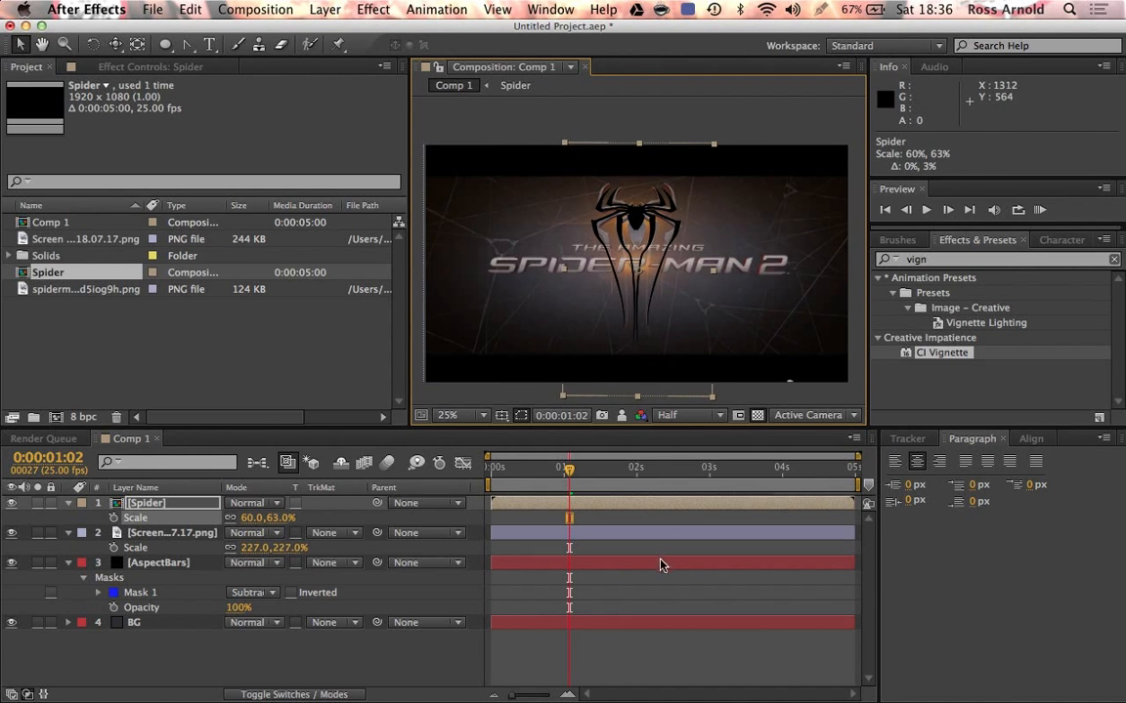
left_click(635, 669)
Create a new 1920 by 1080 solid named Element at the top of Comp 1
left_click(90, 505)
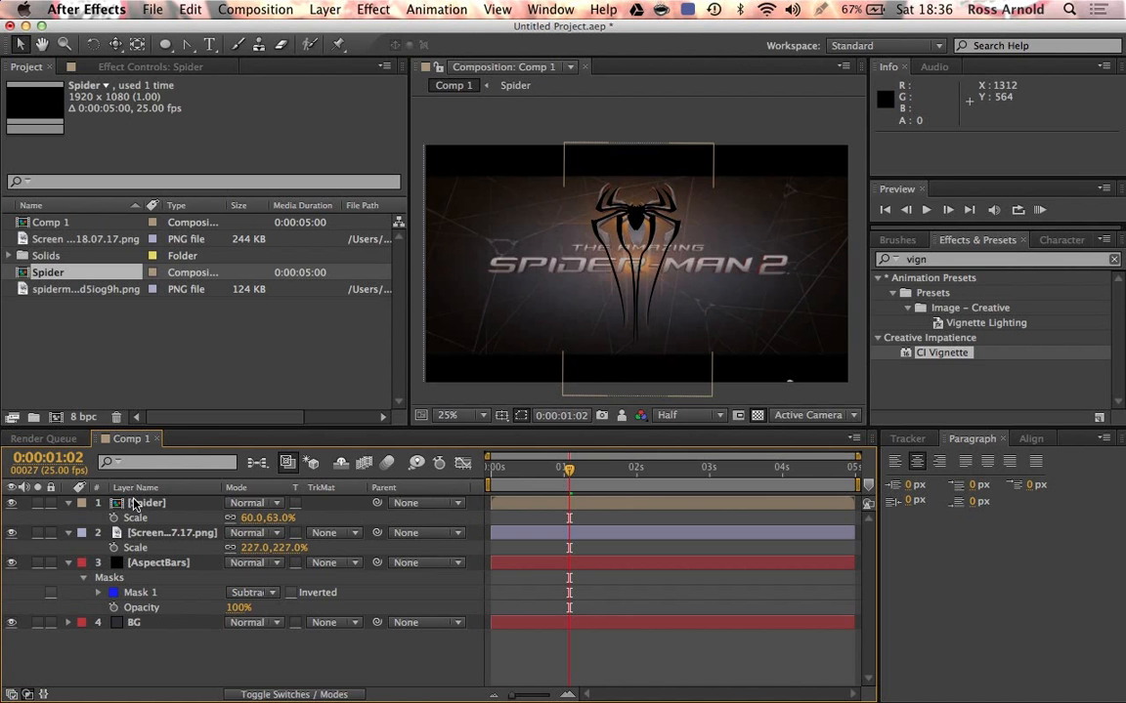
left_click(630, 662)
left_click(586, 519)
key("super+y")
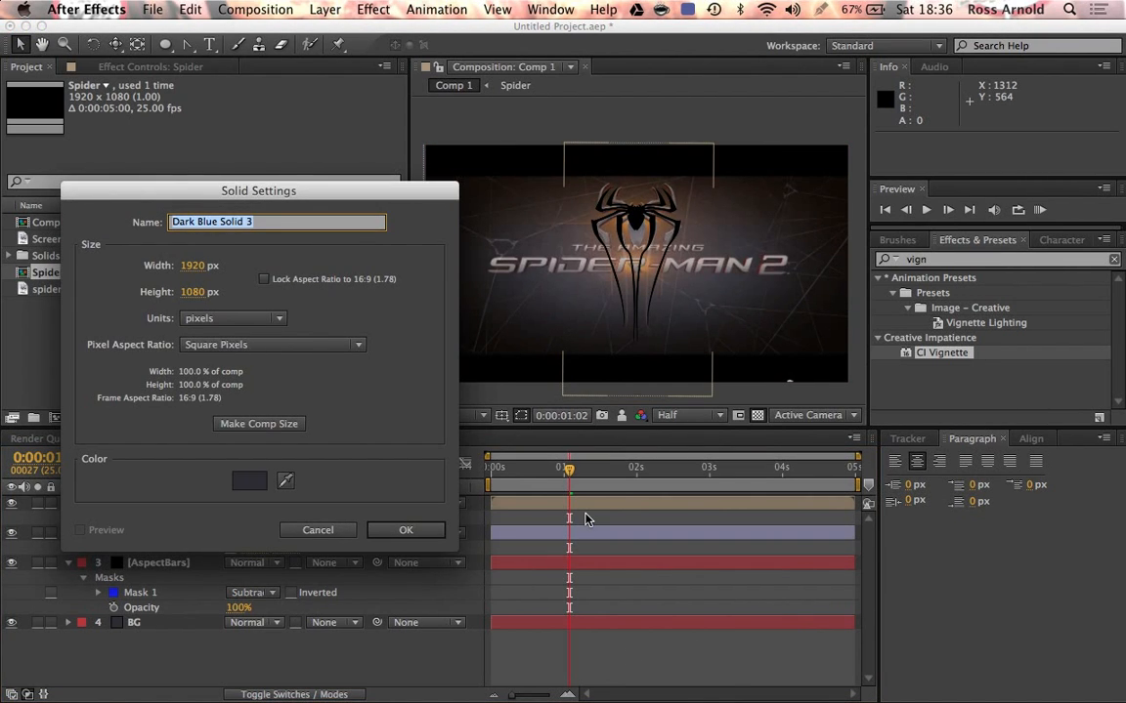
type("Element")
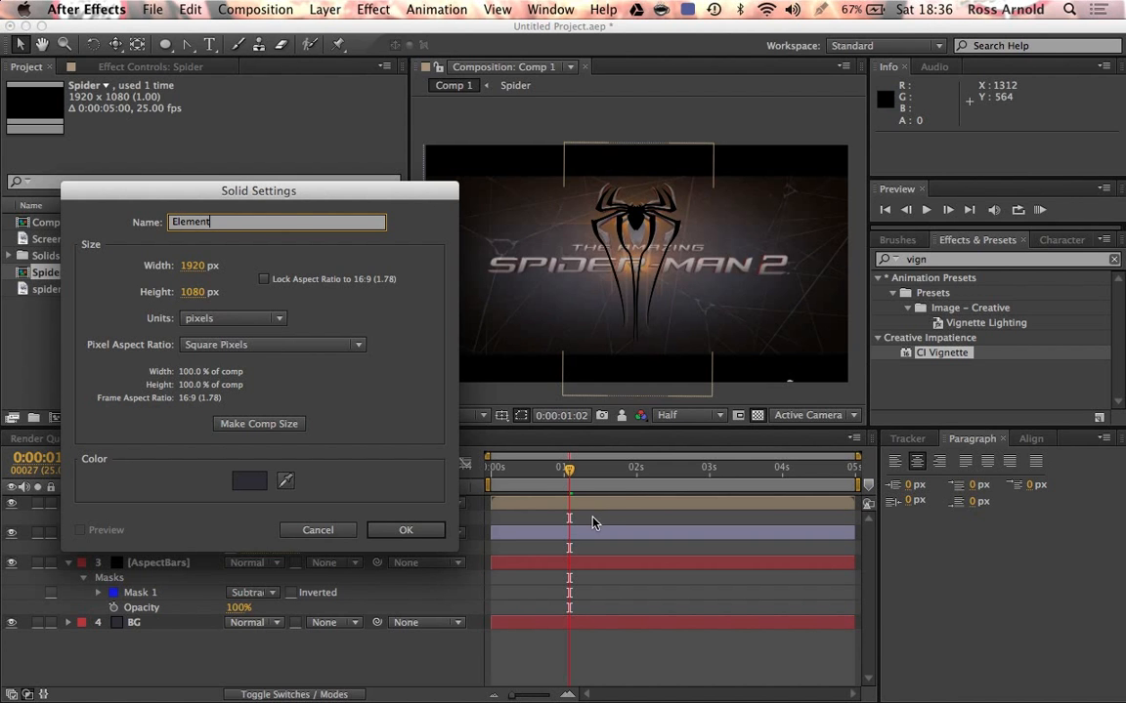
key("Return")
Find the Video Copilot Element effect and apply it to the Element solid
left_click(934, 261)
type("Elemtn")
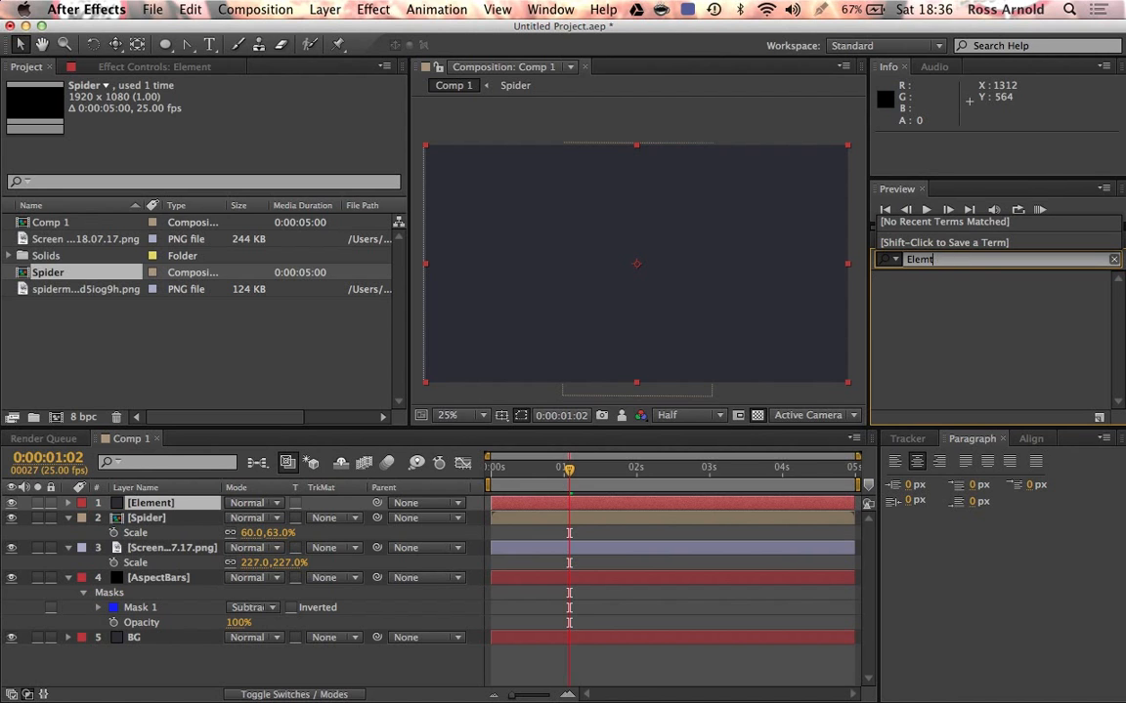
key("BackSpace")
left_click_drag(934, 293, 646, 287)
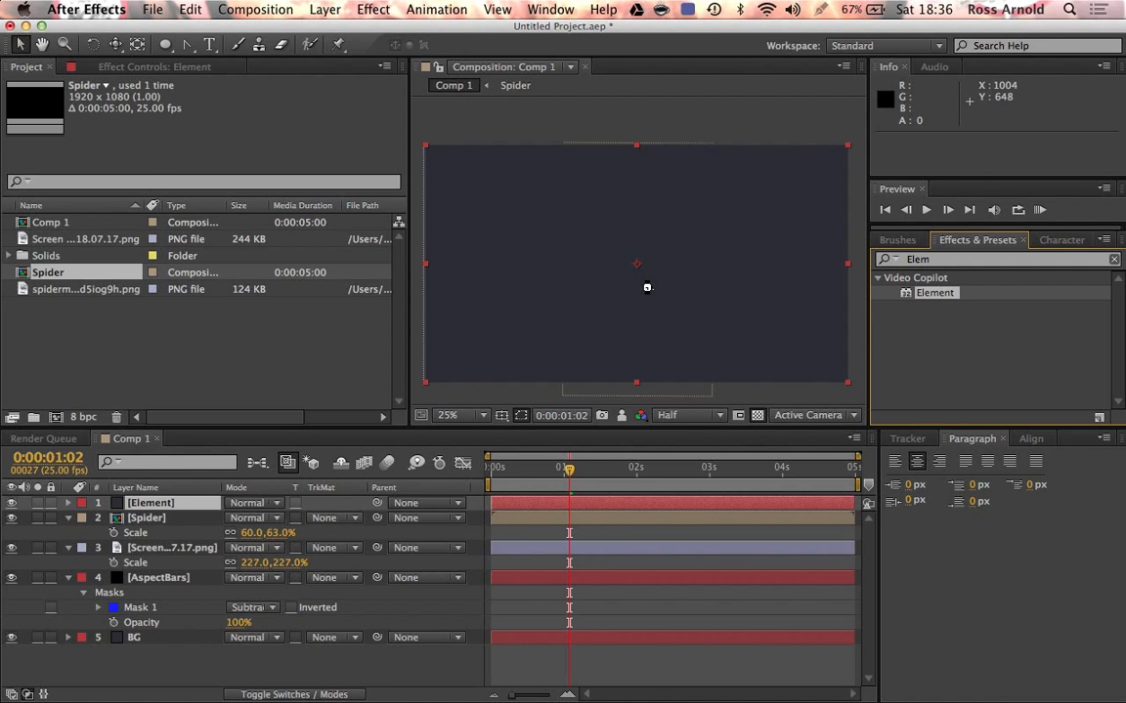
left_click_drag(647, 287, 648, 294)
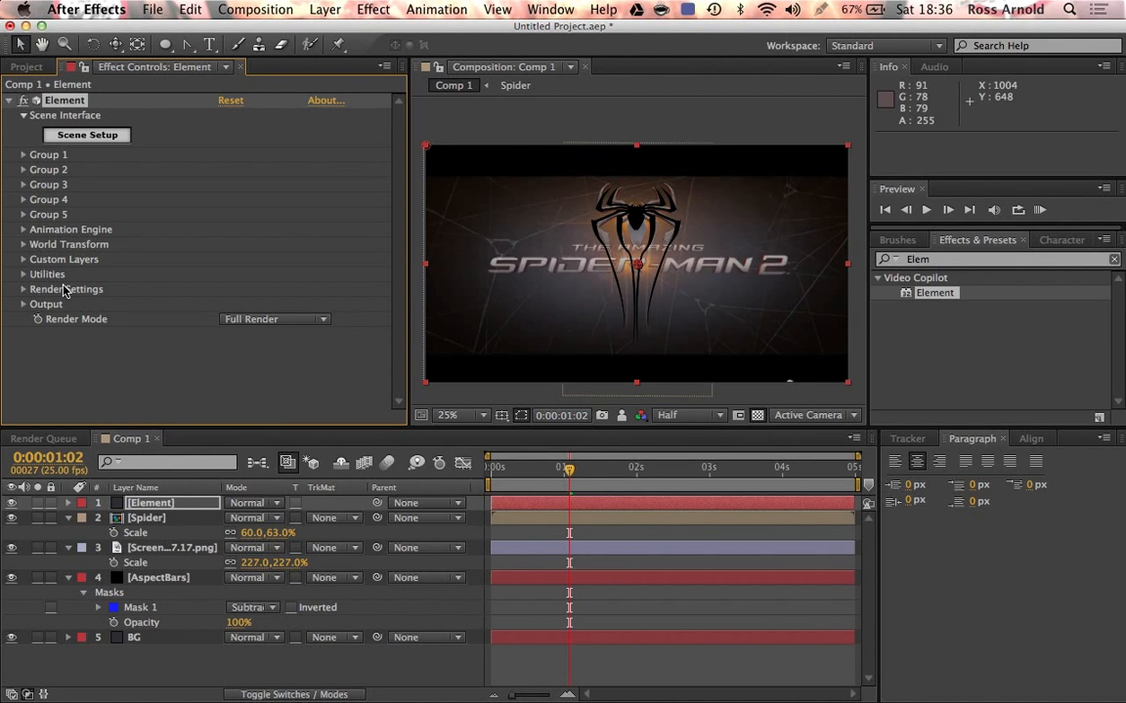
Set the Element effect's Render Mode to Preview
left_click(261, 320)
left_click(259, 351)
left_click(23, 259)
left_click(23, 259)
Auto-trace the current frame of the Spider layer using its Alpha channel
left_click(147, 518)
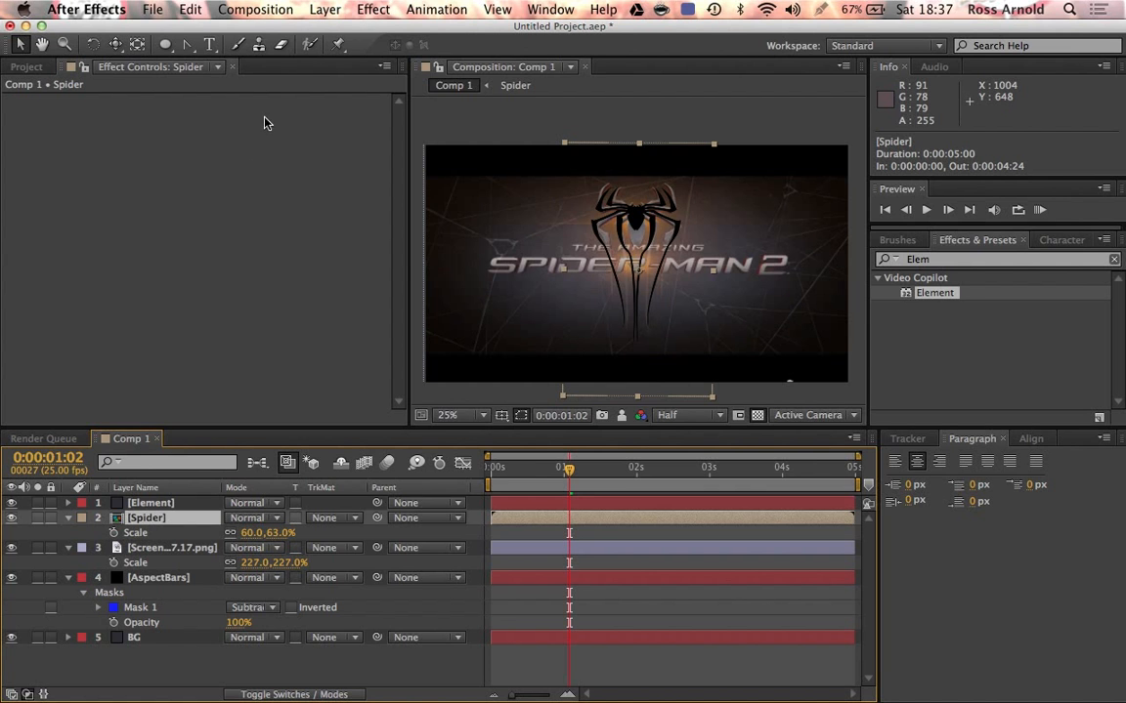
left_click(322, 8)
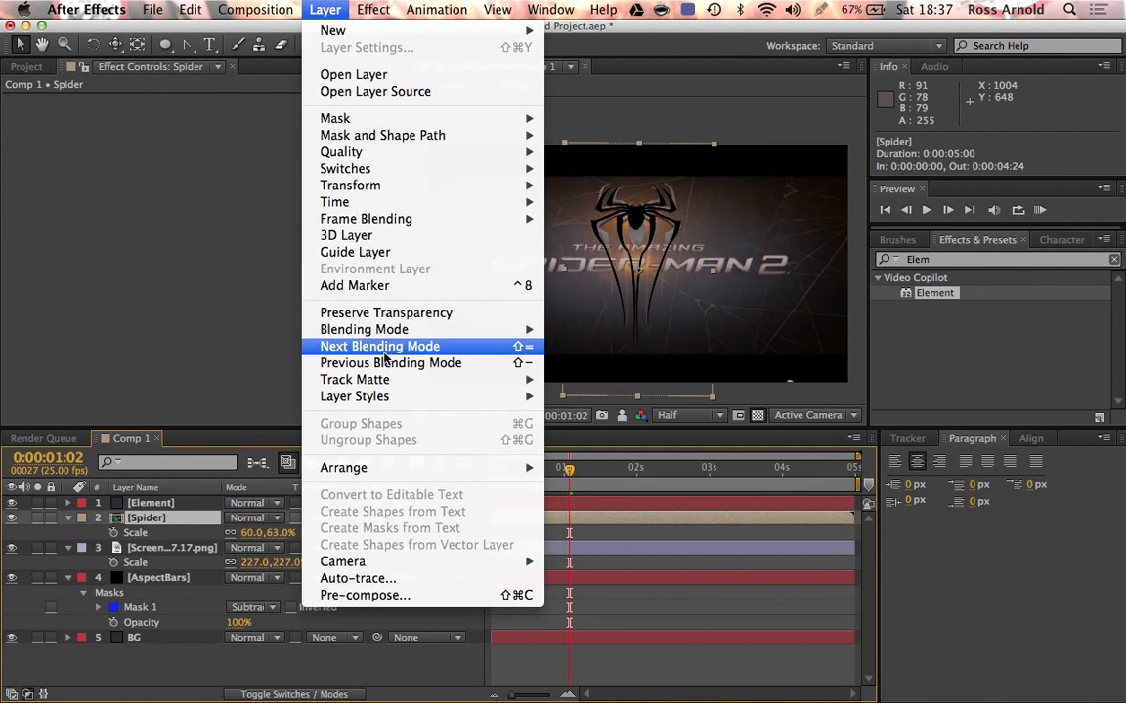
left_click(367, 578)
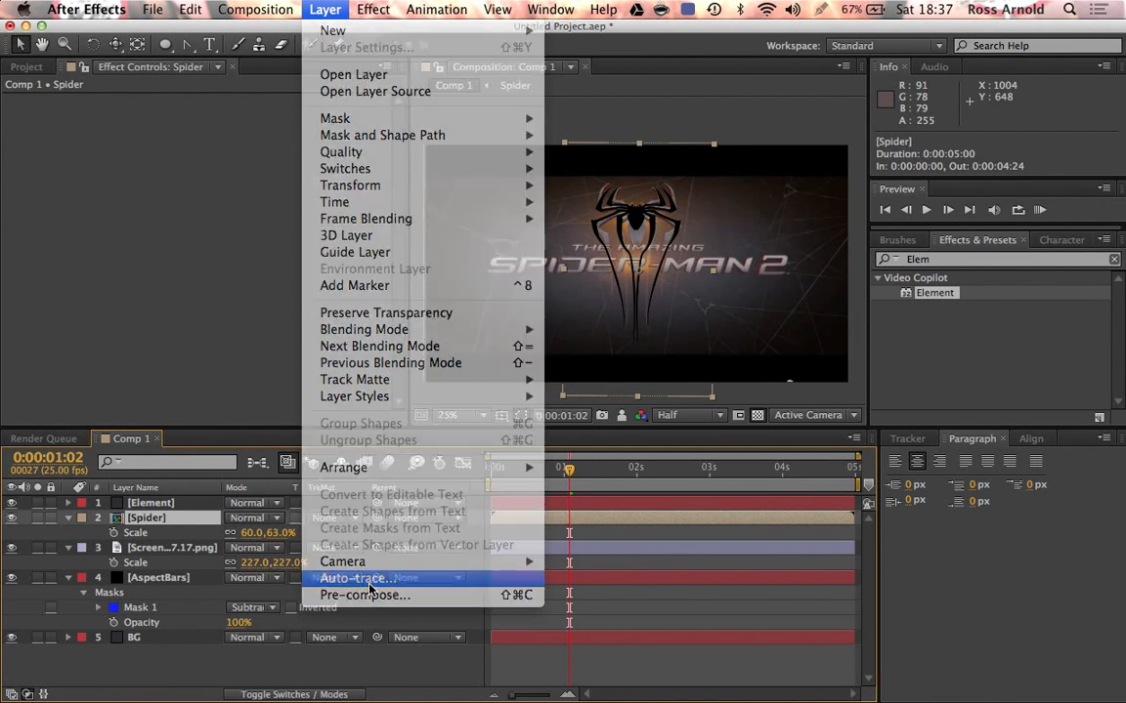
left_click(443, 376)
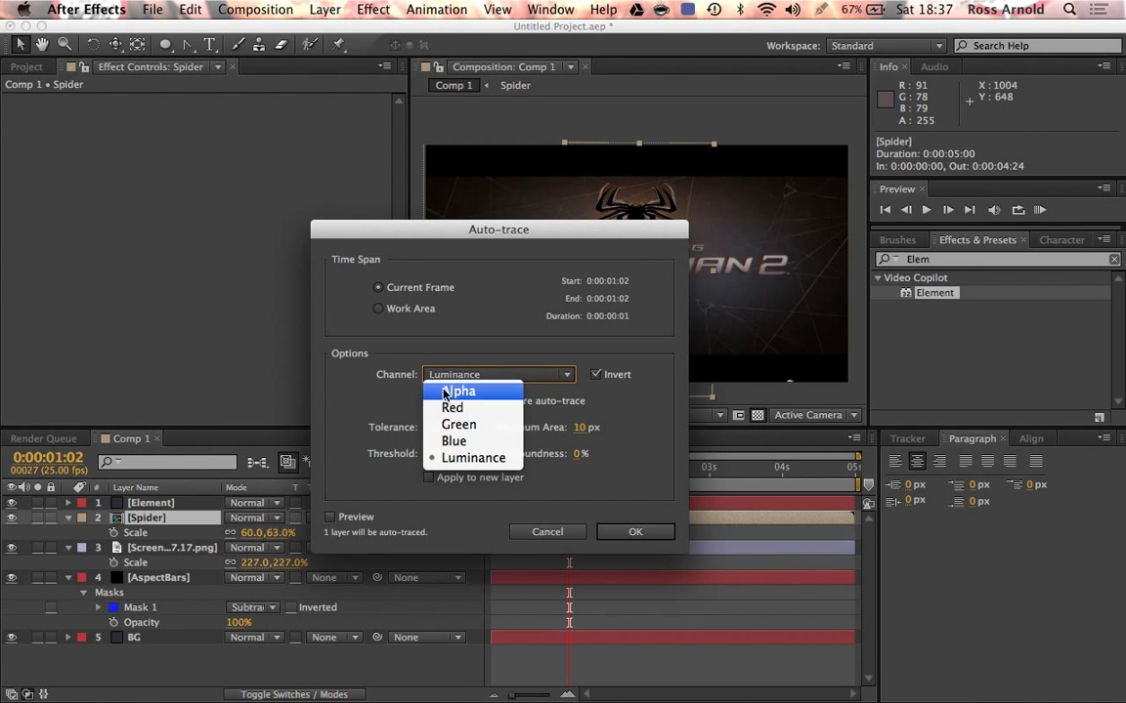
left_click(458, 391)
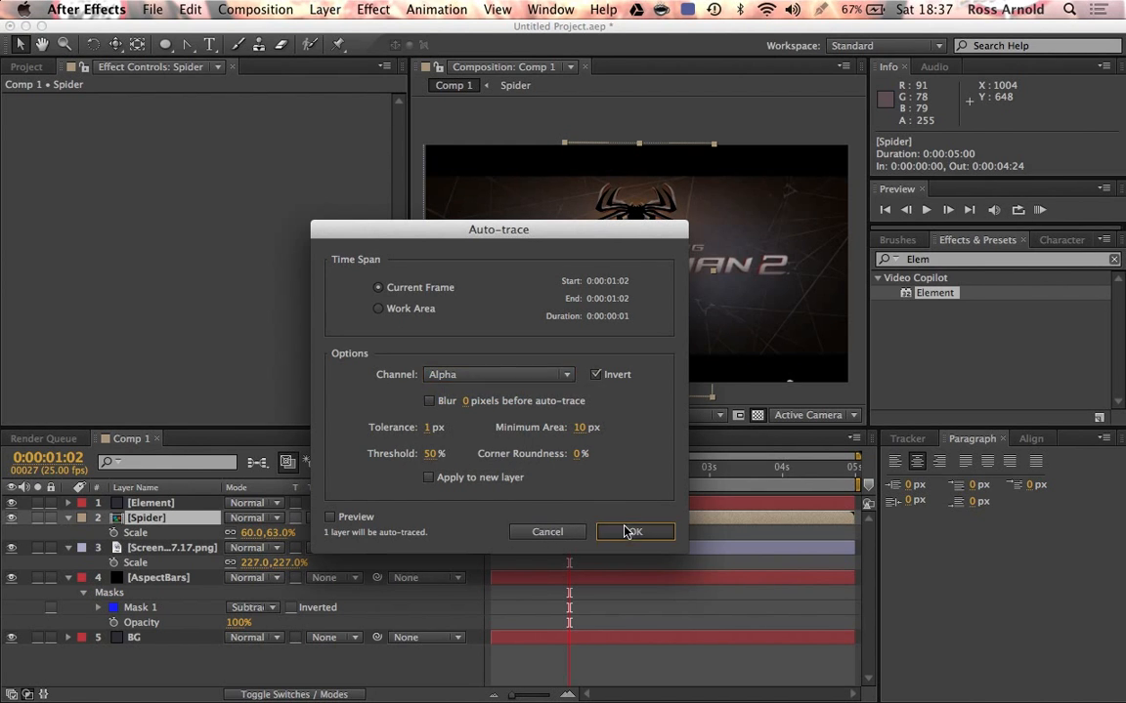
left_click(630, 531)
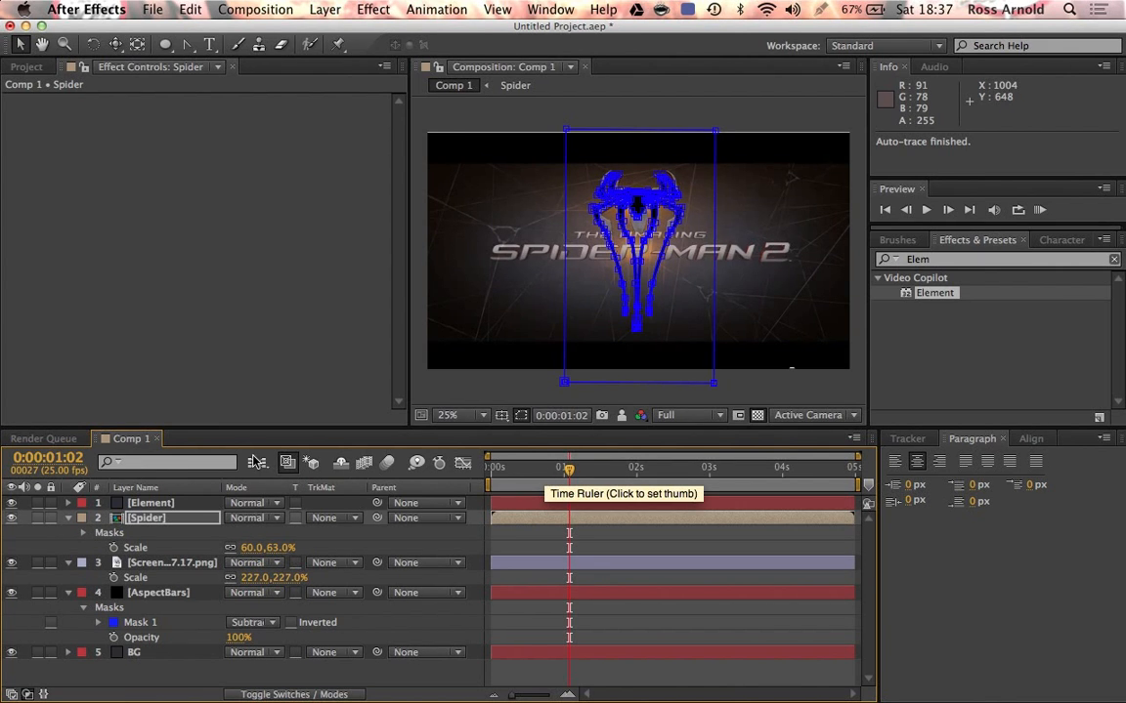
Reveal the Spider layer's traced masks and delete Mask 1, the rectangular outline around the layer
key("m")
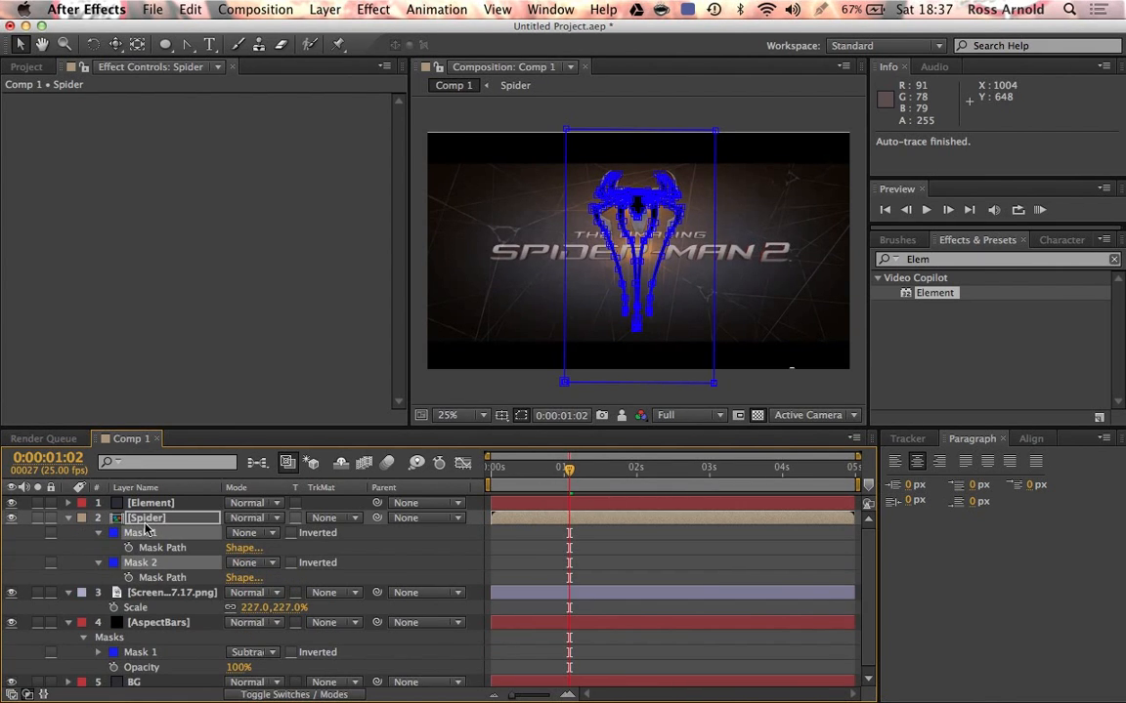
left_click(379, 540)
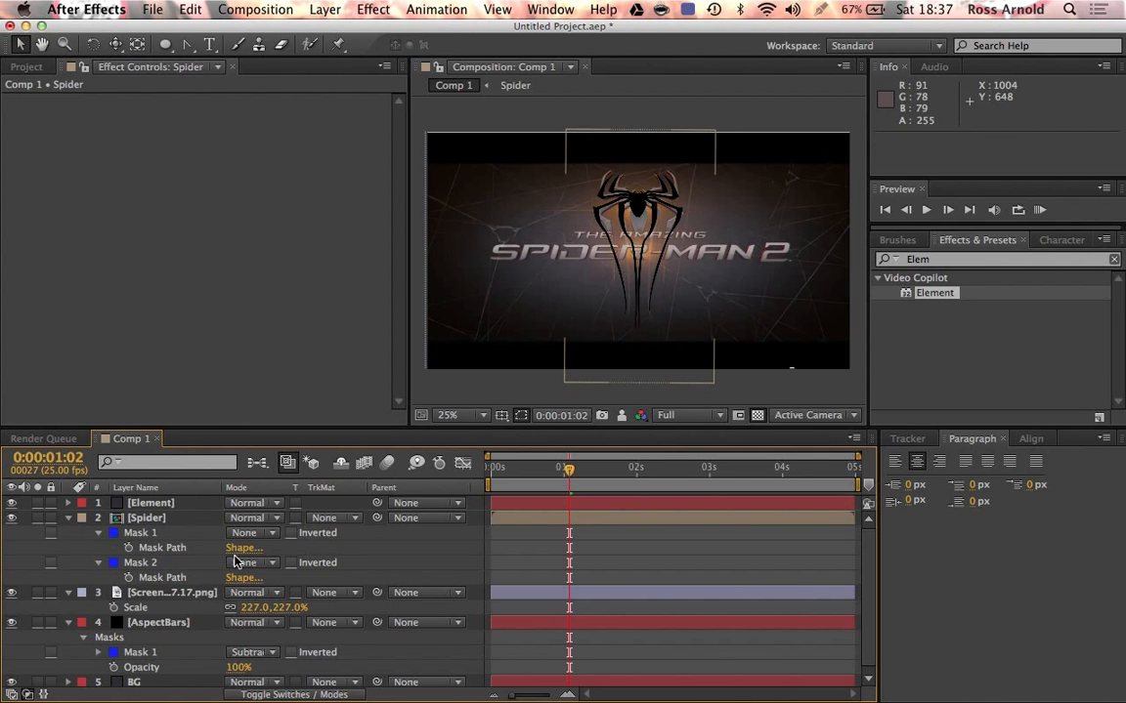
left_click(153, 532)
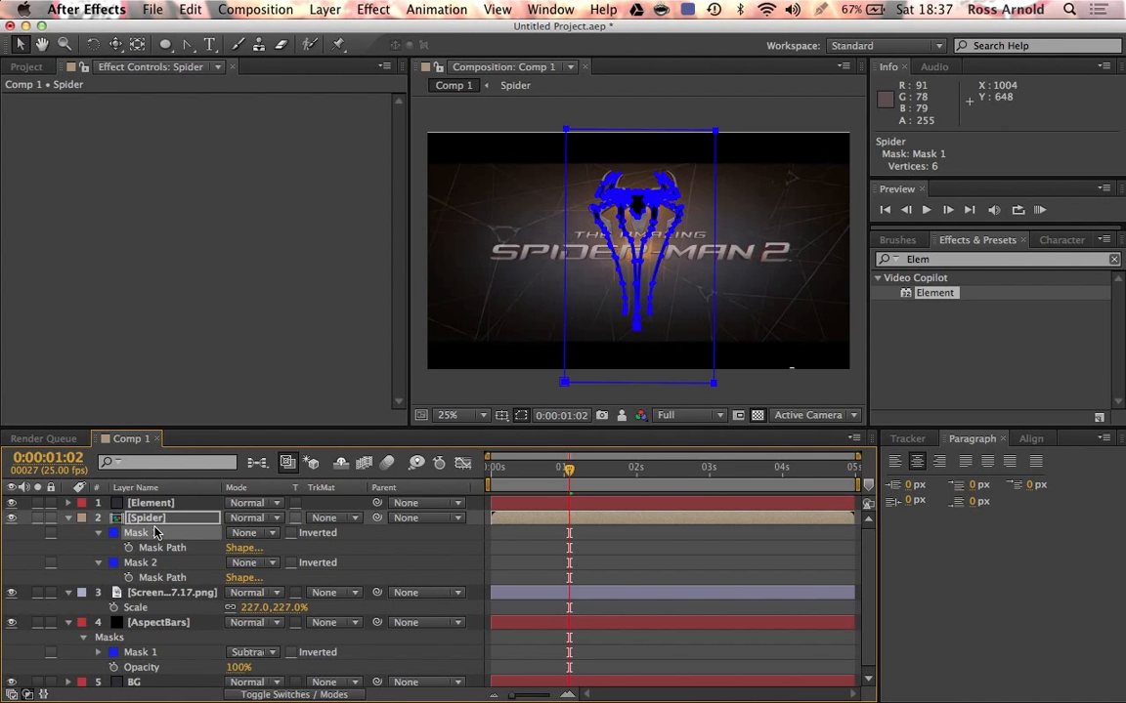
key("Delete")
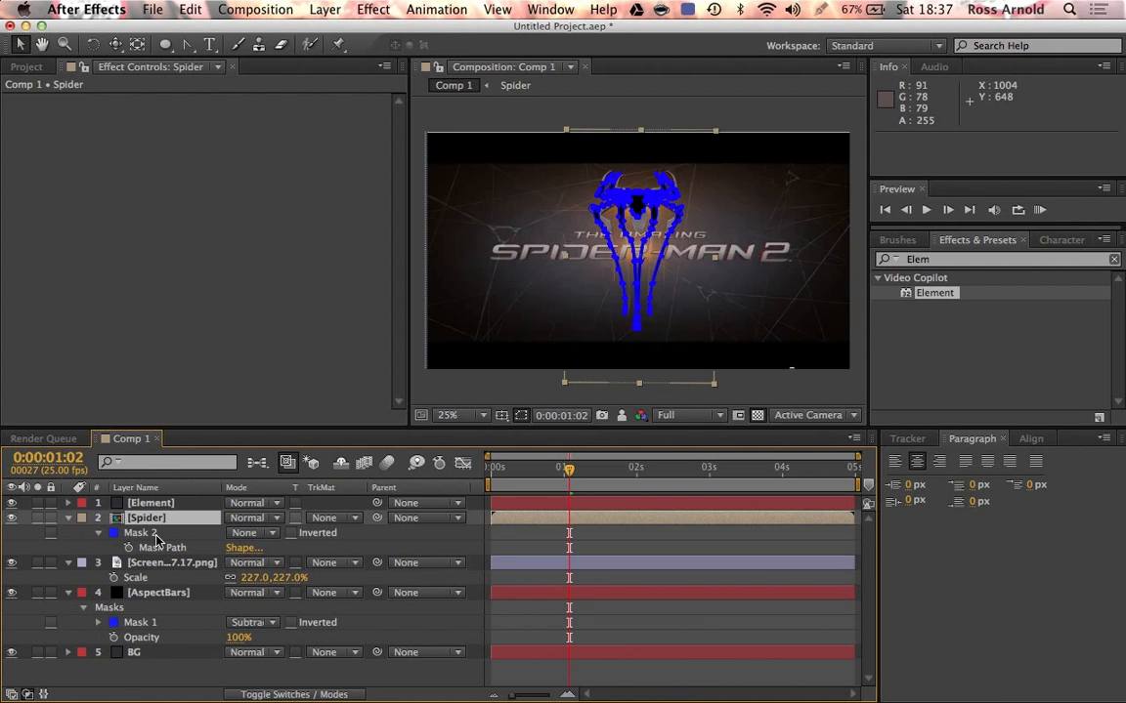
Hide the Spider layer and move it below BG at the end of the layer stack
left_click(18, 523)
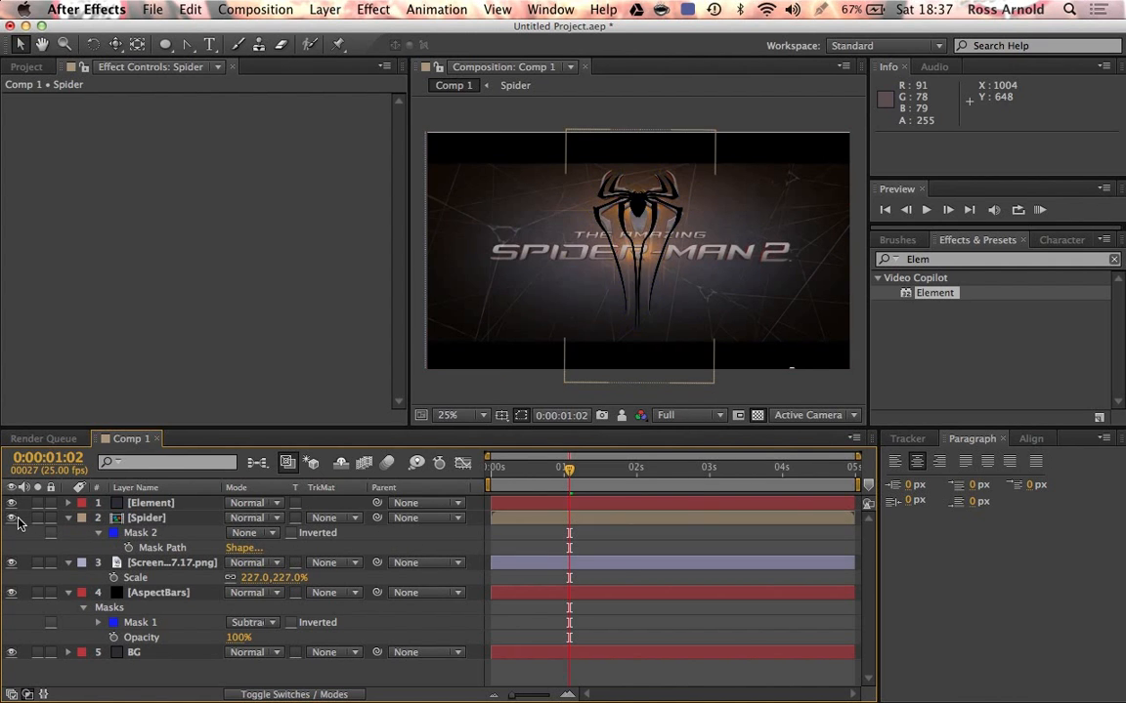
left_click_drag(145, 518, 143, 672)
left_click(213, 636)
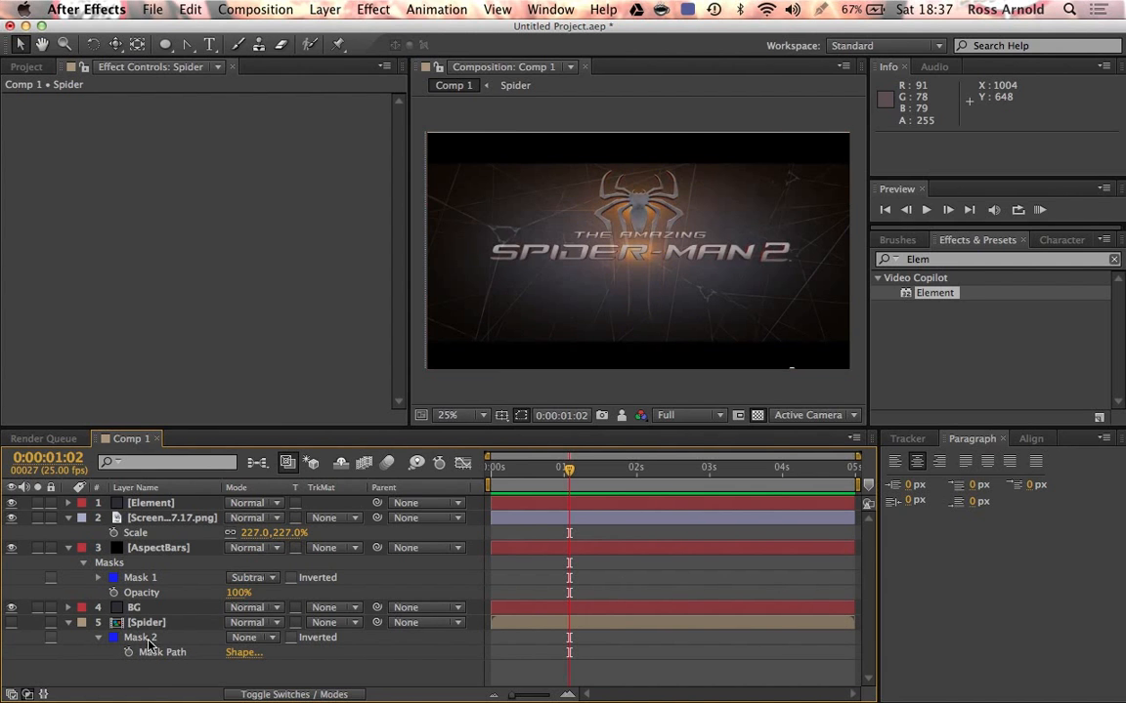
Assign the Spider layer as Path Layer 1 in the Element effect's Custom Text and Masks
left_click(159, 504)
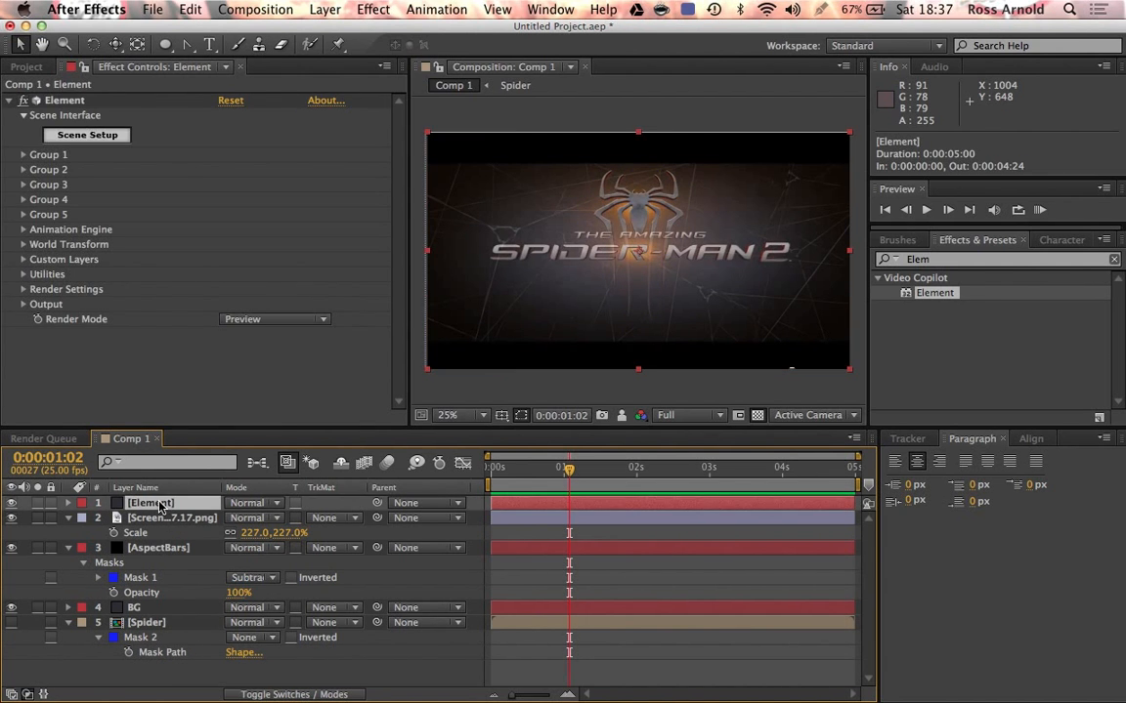
left_click(23, 260)
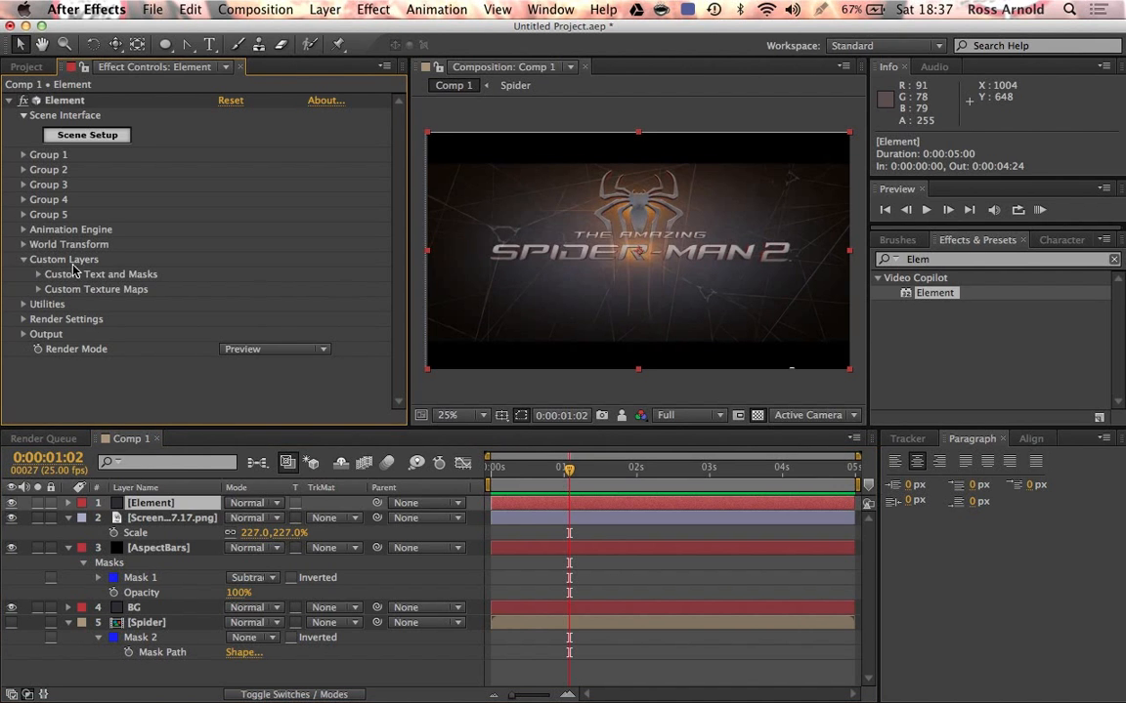
left_click(37, 275)
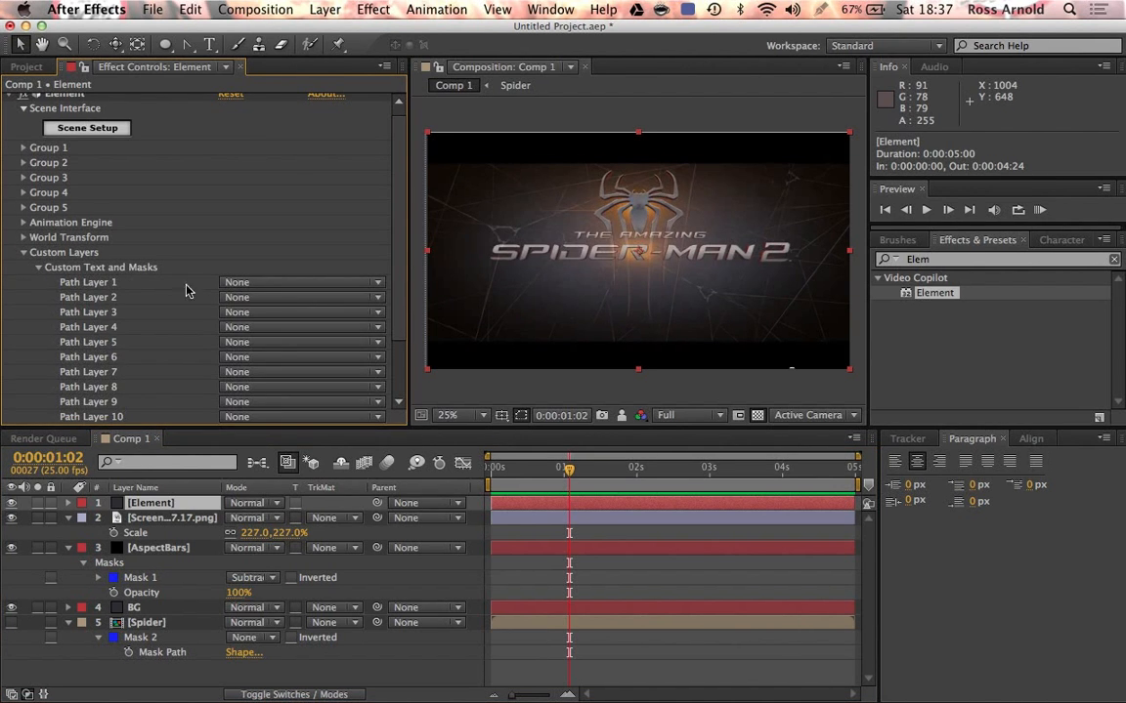
left_click(265, 285)
left_click(283, 394)
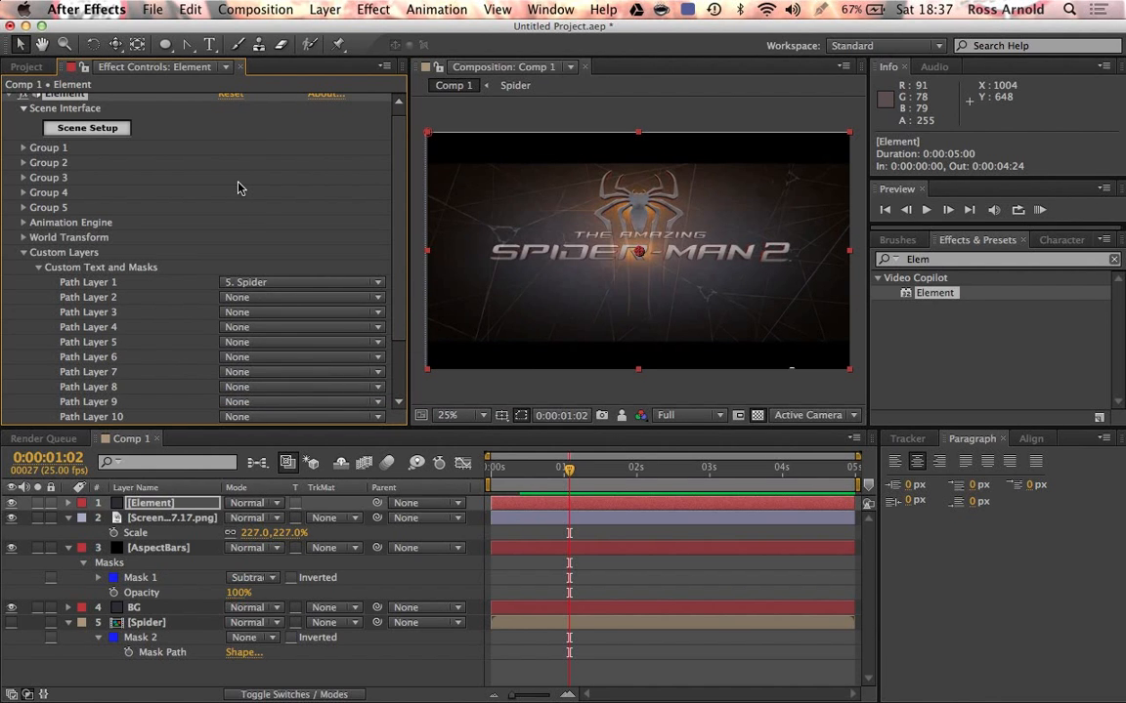
Extrude the custom spider path into a 3D model in Element's Scene Setup and inspect it from an angle
left_click(94, 131)
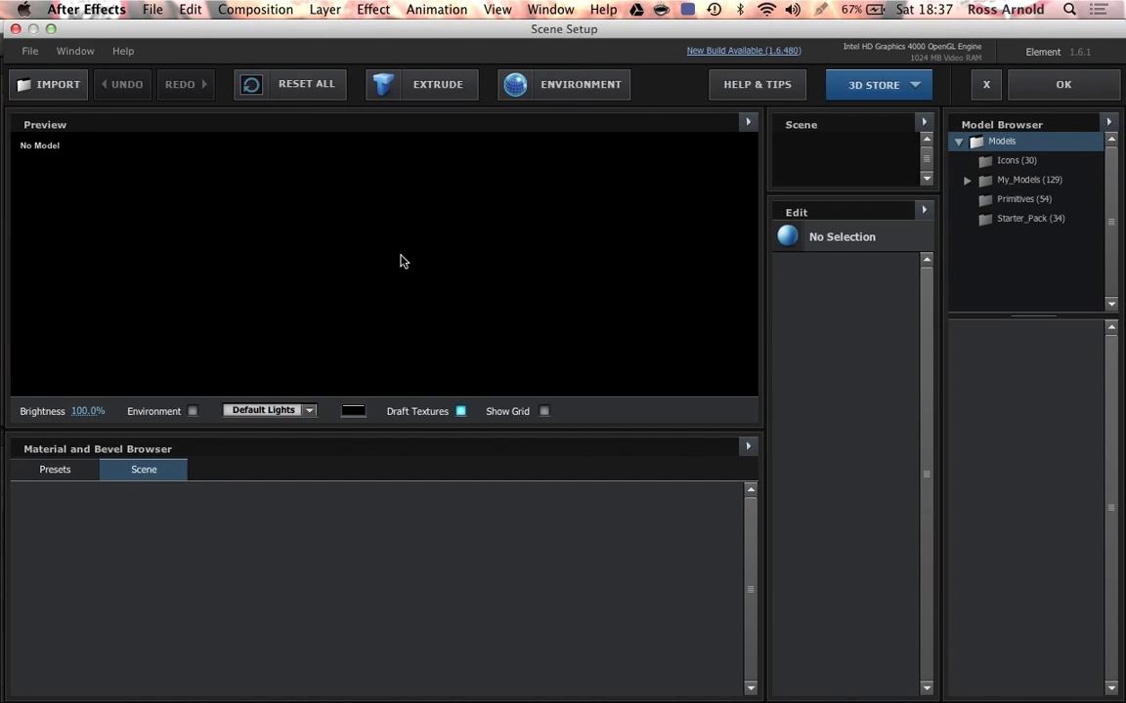
left_click(423, 94)
left_click_drag(458, 241, 354, 188)
left_click_drag(357, 306, 222, 450)
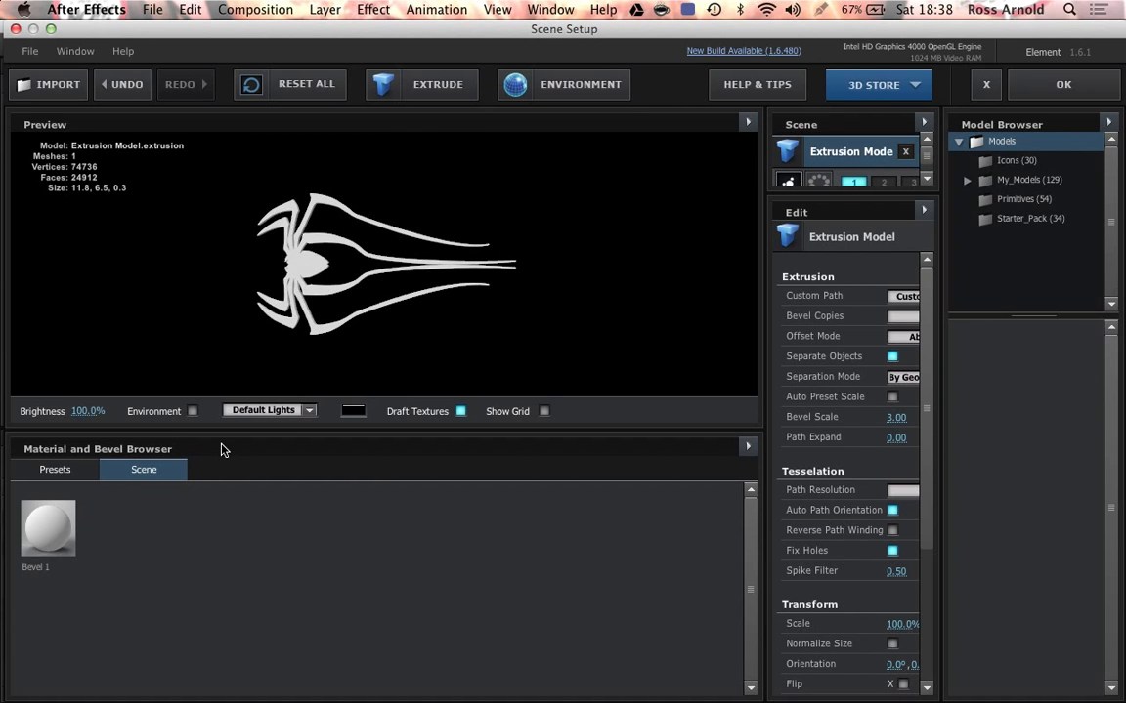
left_click_drag(340, 375, 352, 354)
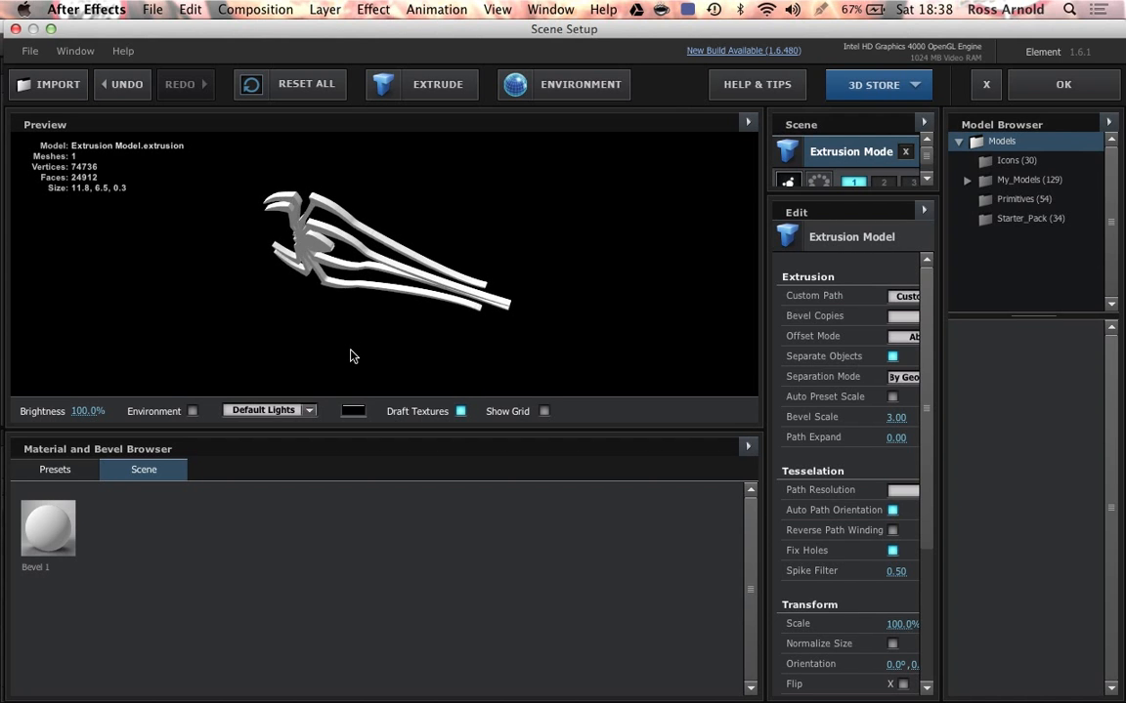
Set the spider model's Bevel 1 Extrude value to 0.75 and accept the scene
left_click(837, 168)
left_click(837, 168)
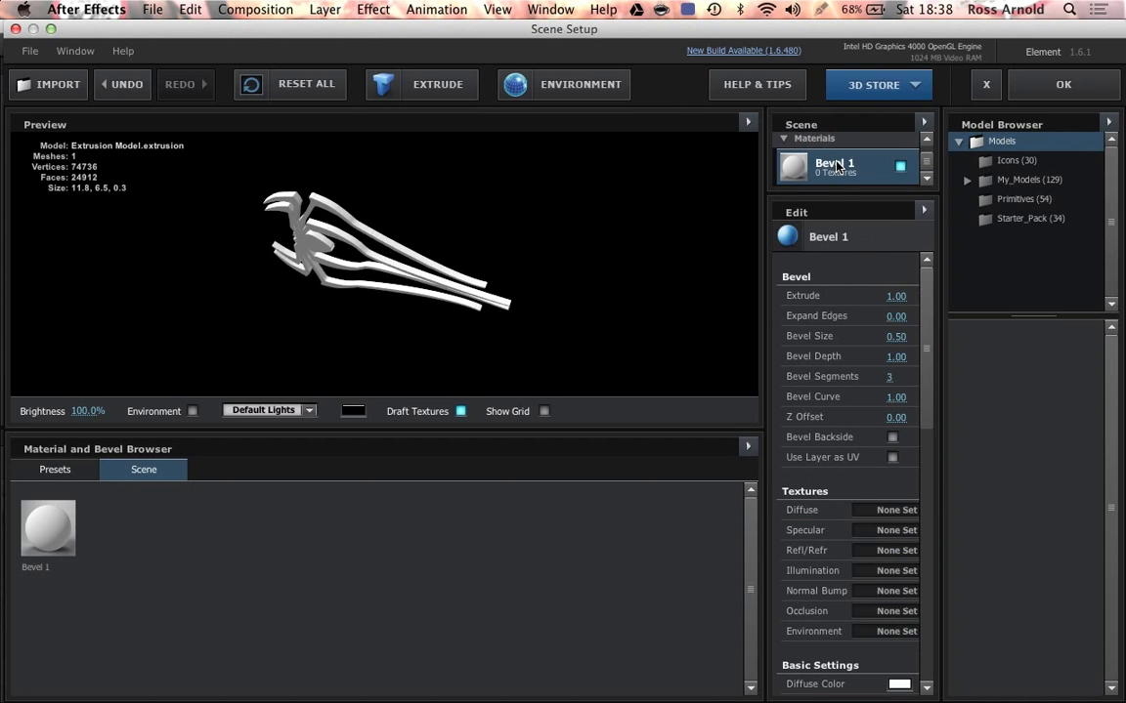
left_click(888, 296)
type("0.75")
key("Return")
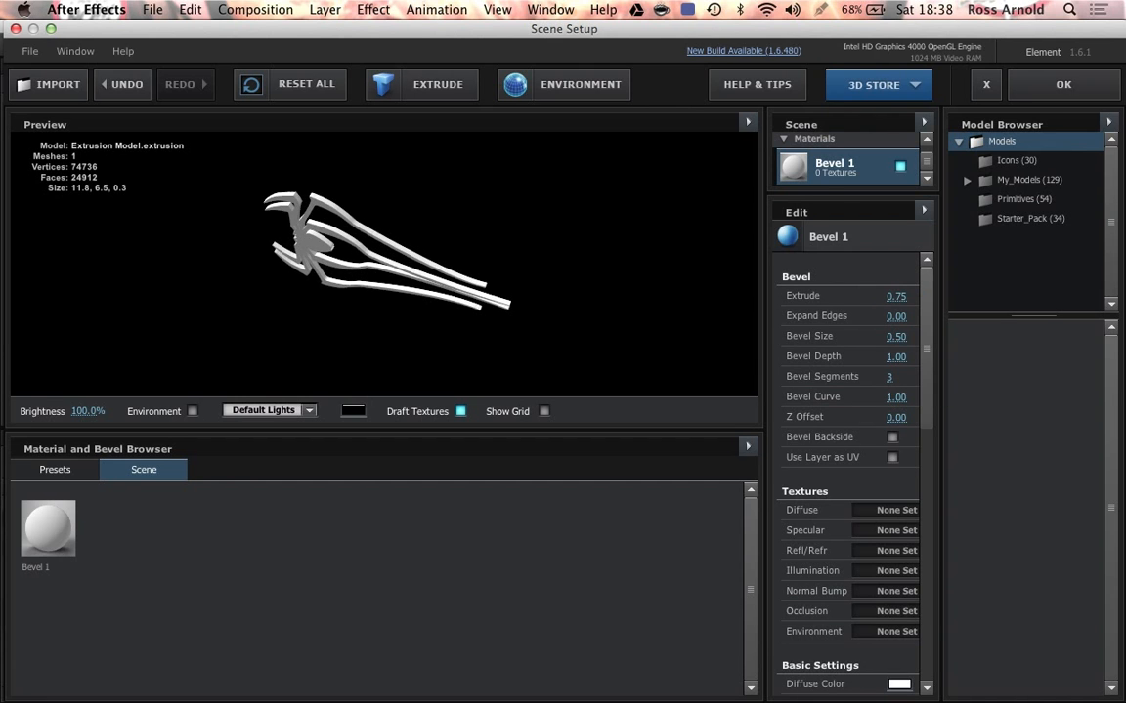
left_click_drag(523, 298, 222, 252)
left_click(1063, 85)
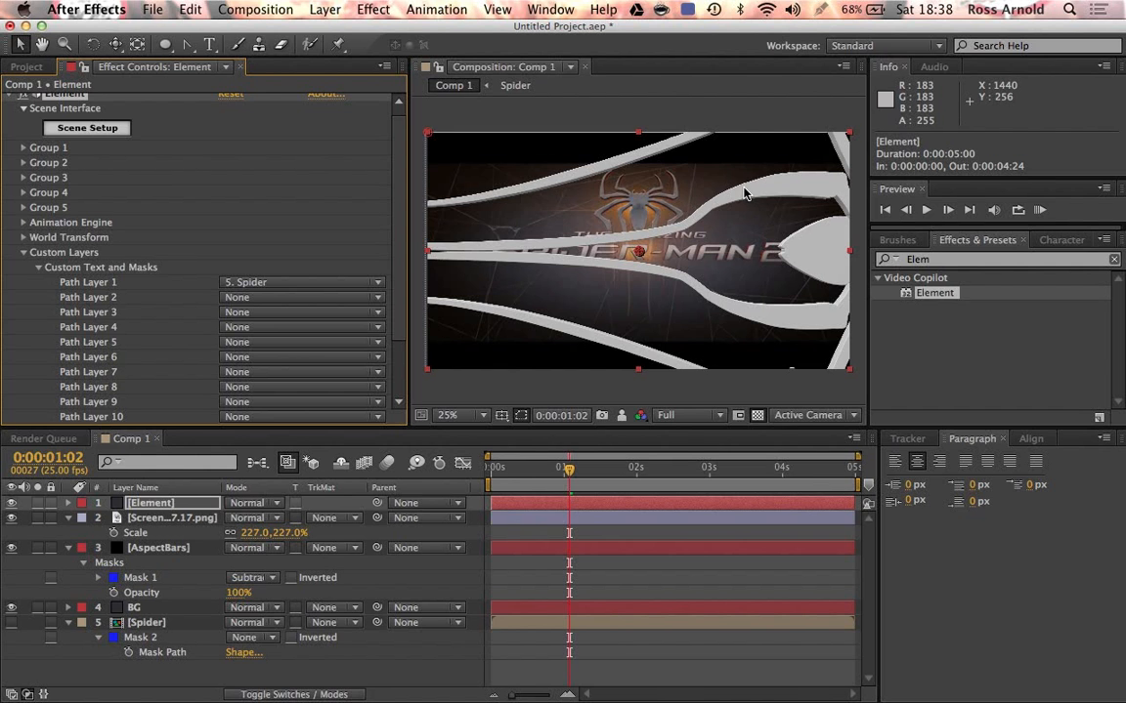
Create a group null for Group 1 of the Element effect
left_click(24, 253)
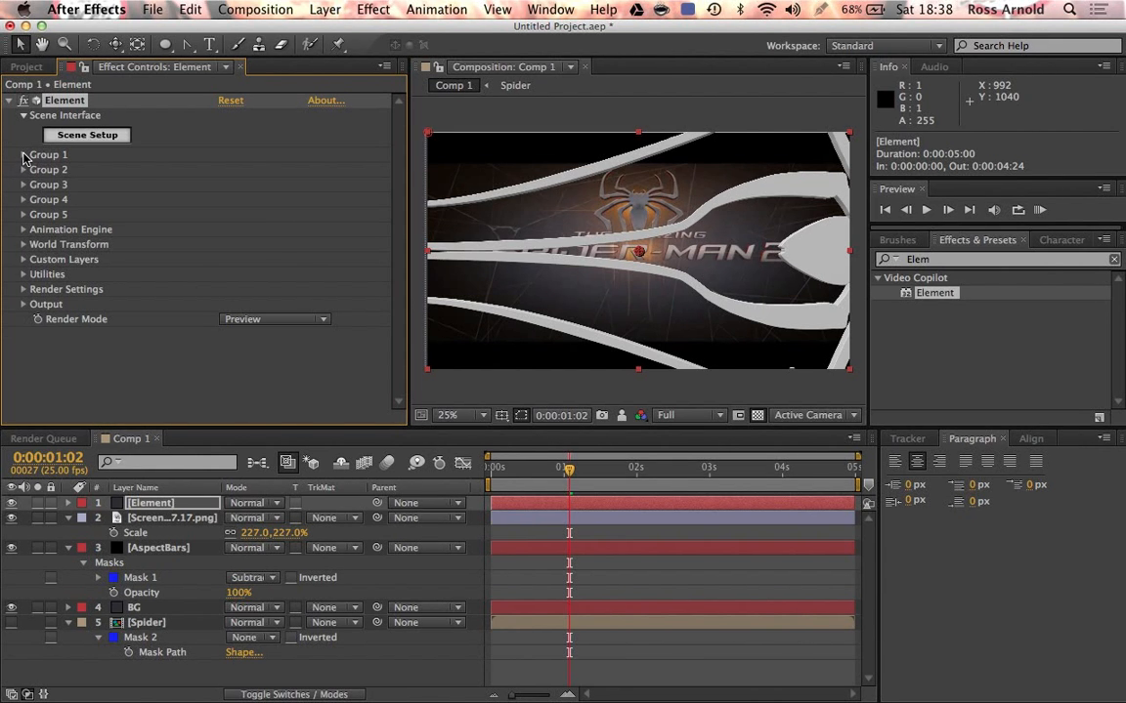
left_click(23, 156)
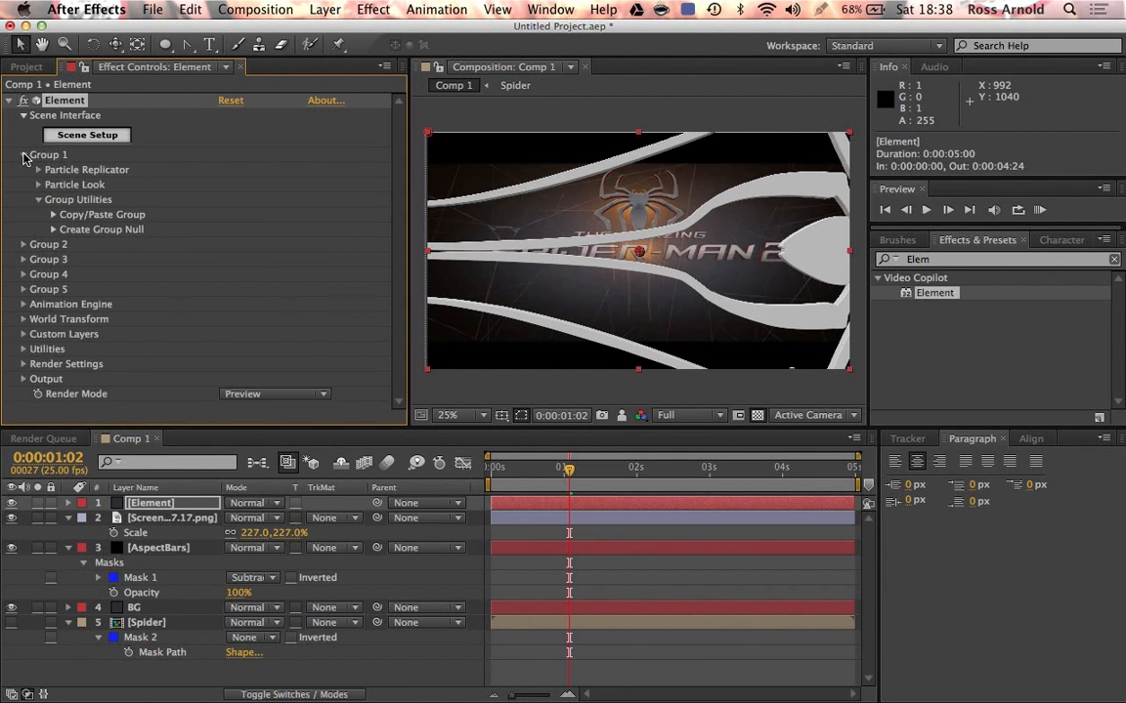
left_click(52, 230)
left_click(102, 249)
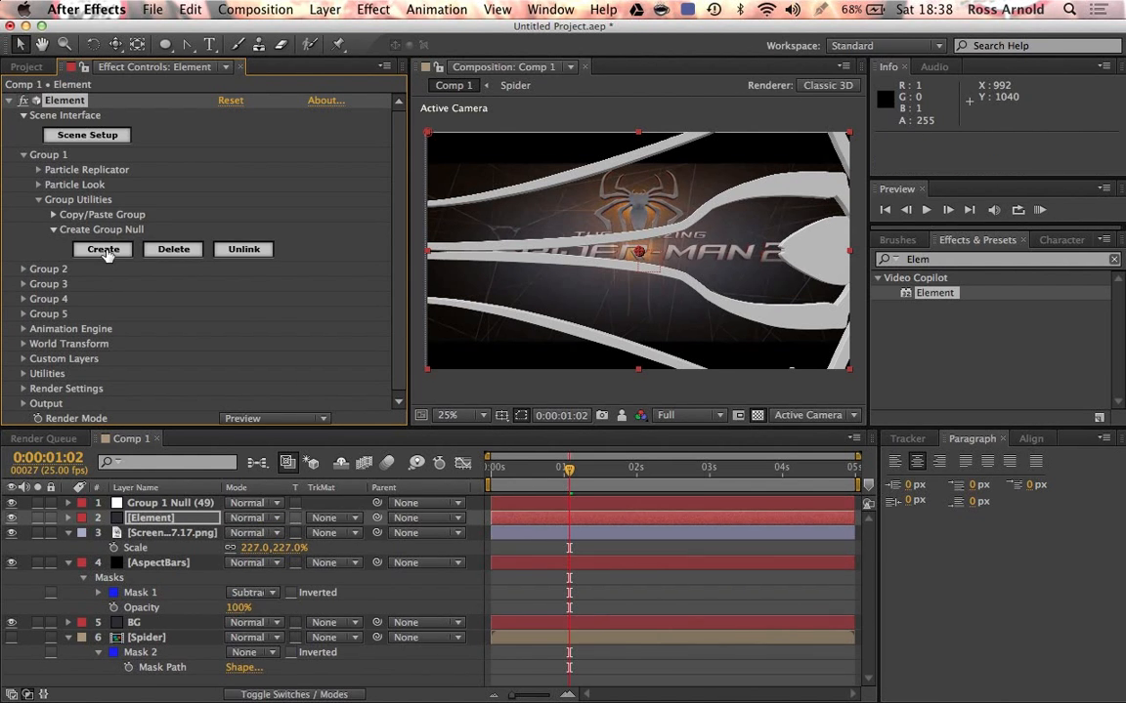
Push Group 1 Null back to a Z position of 2343
left_click(182, 504)
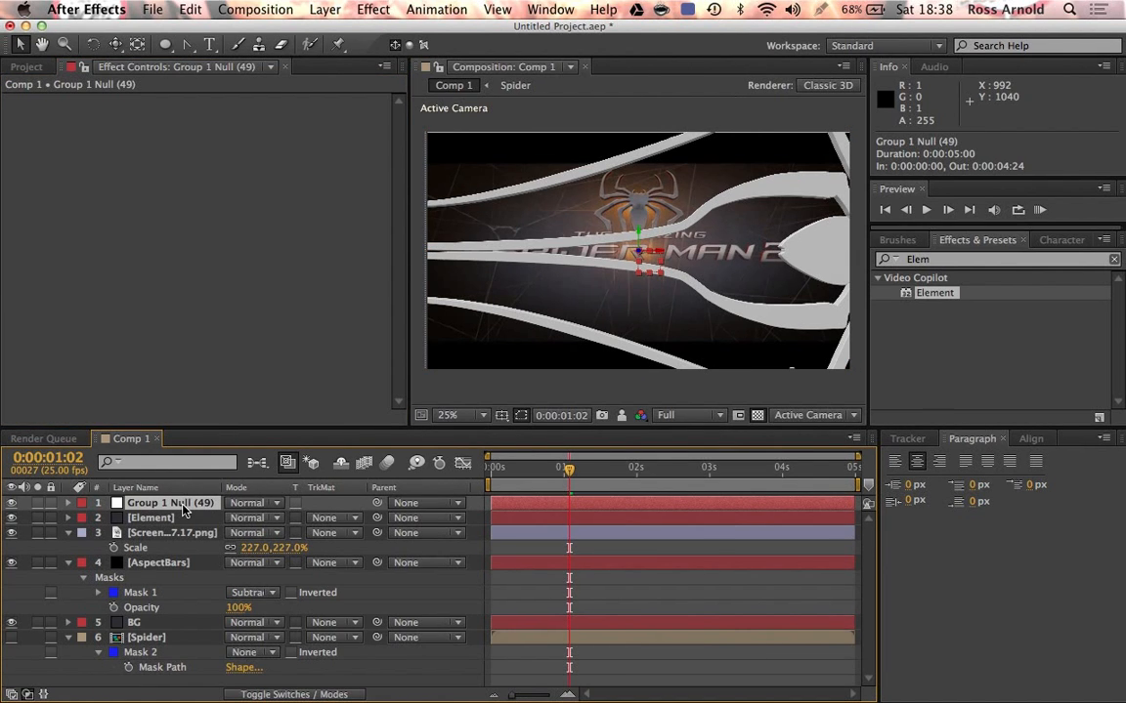
key("p")
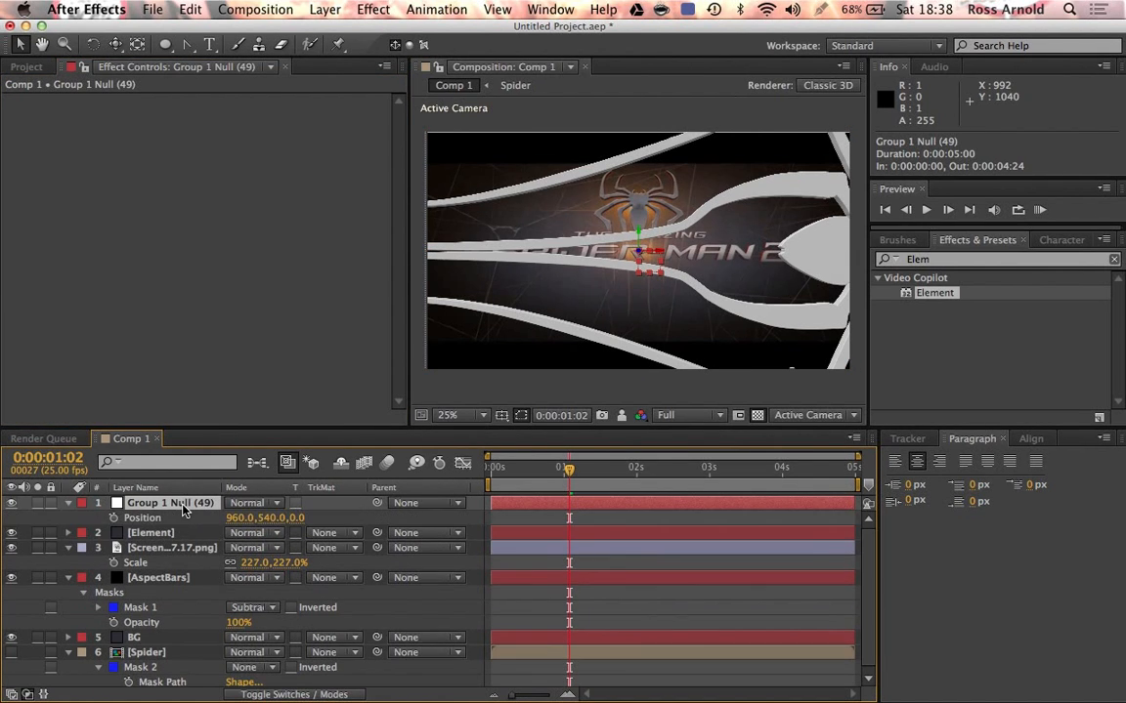
left_click_drag(315, 518, 974, 521)
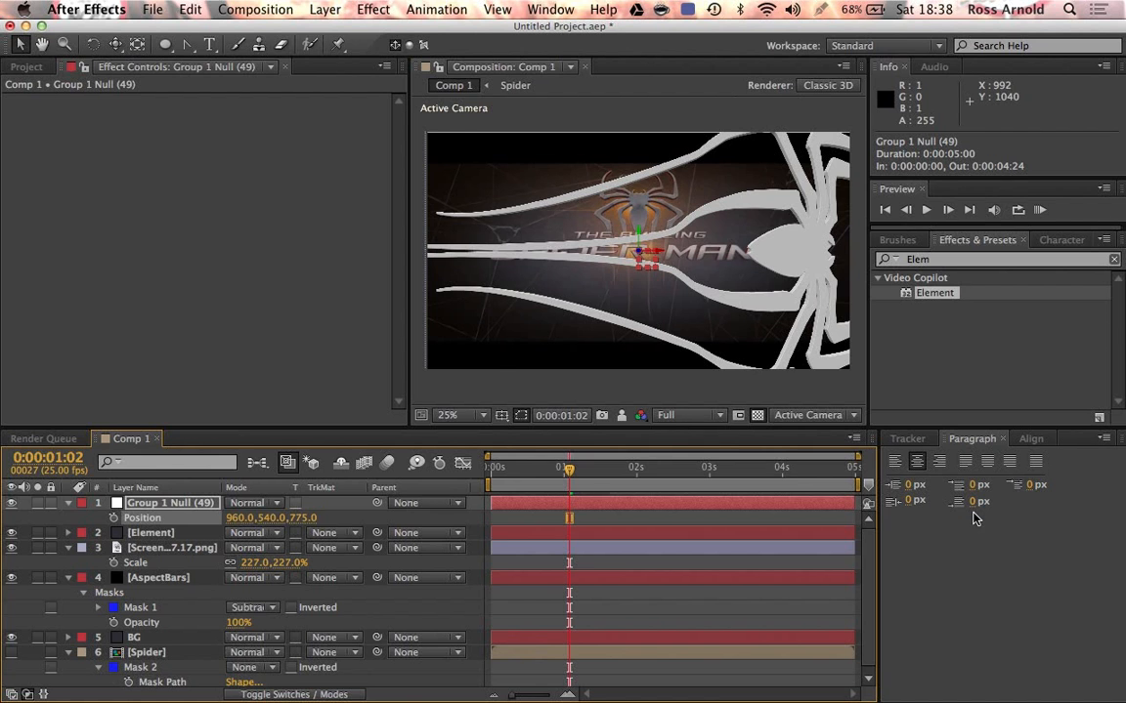
left_click_drag(294, 519, 533, 491)
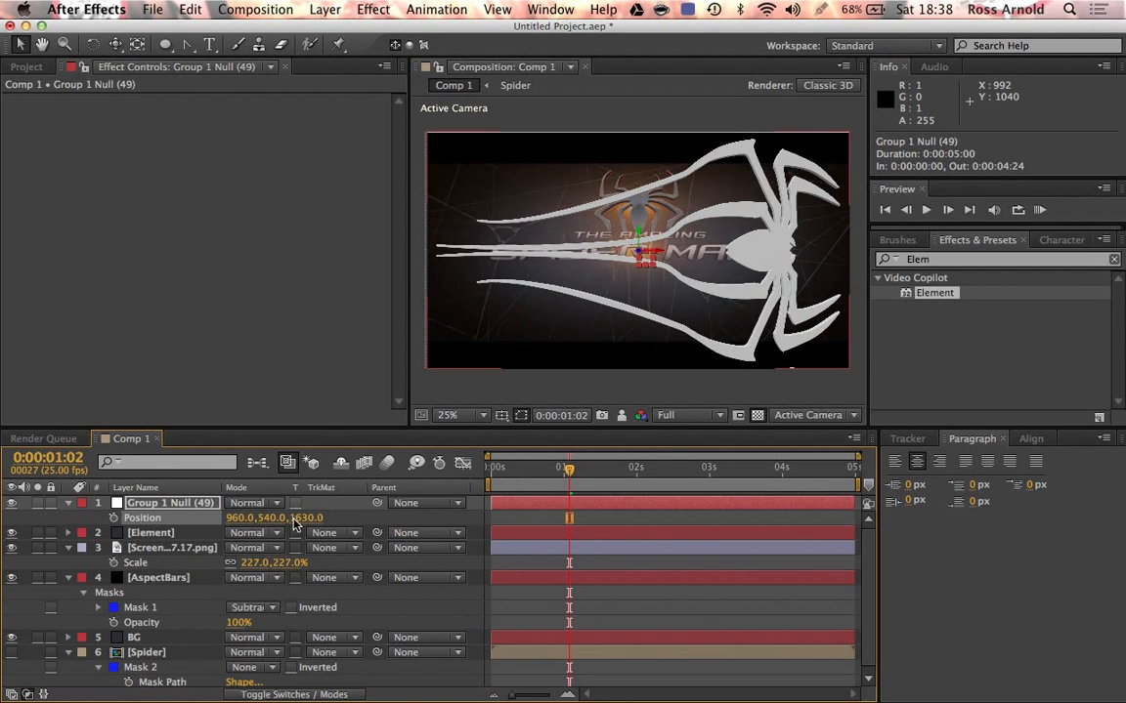
left_click_drag(306, 518, 274, 443)
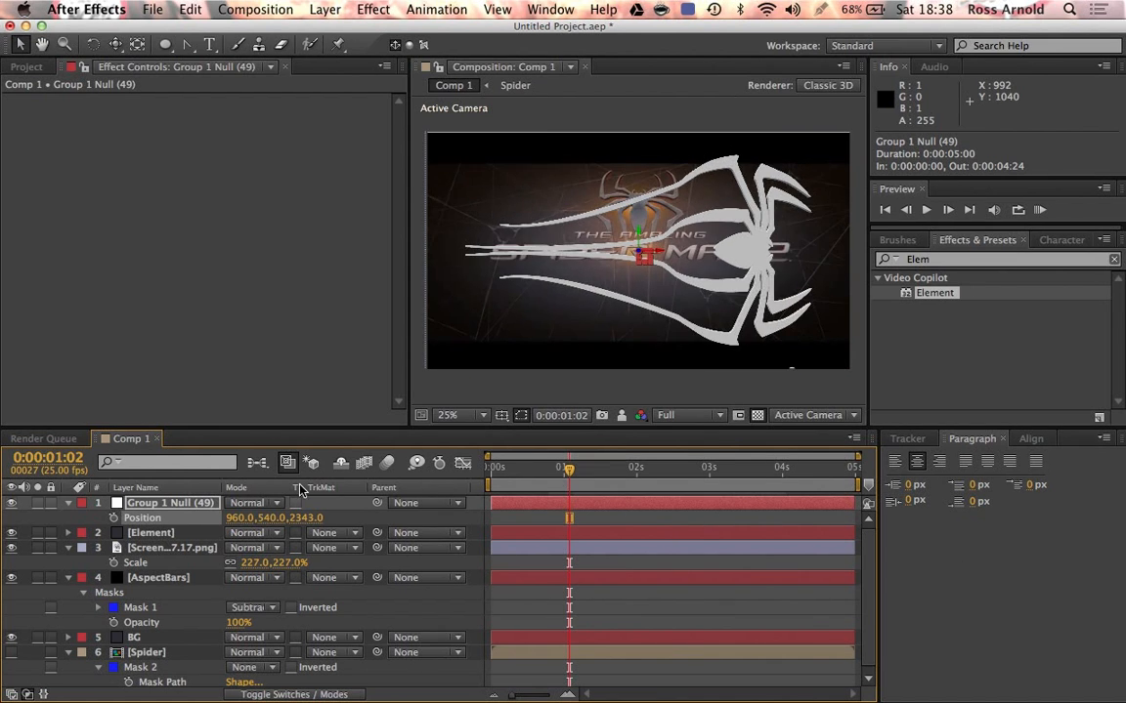
Reveal Group 1 Null's rotation properties and return its Y Rotation to 0°
key("w")
key("r")
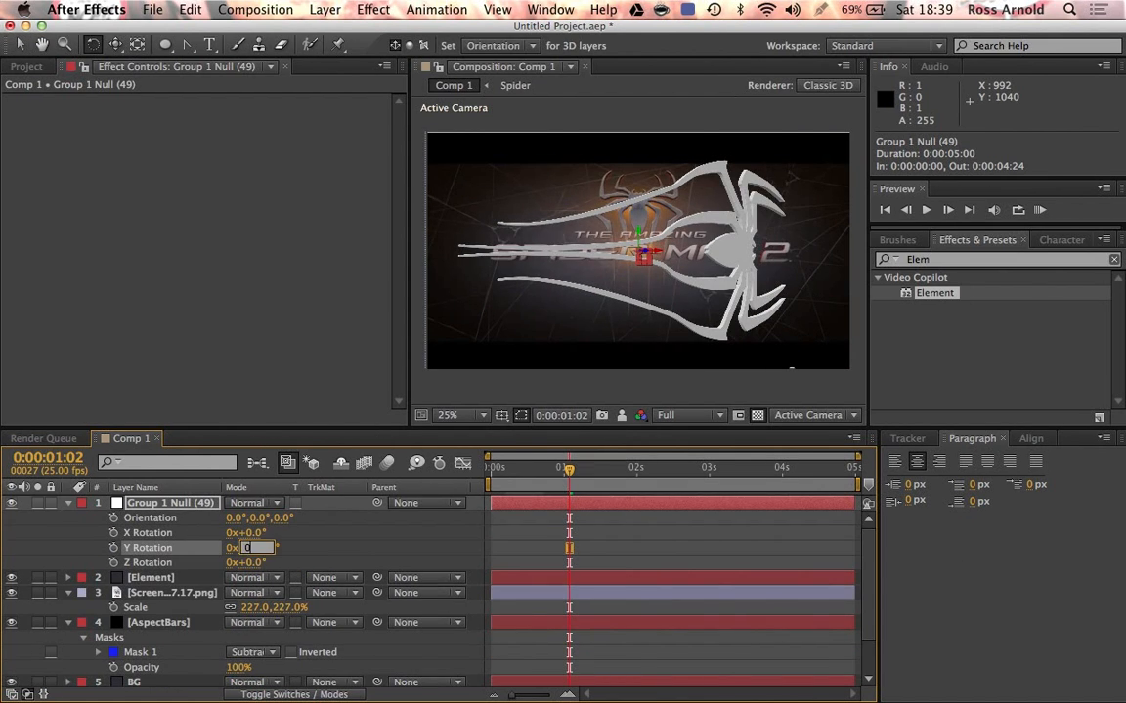
left_click(257, 564)
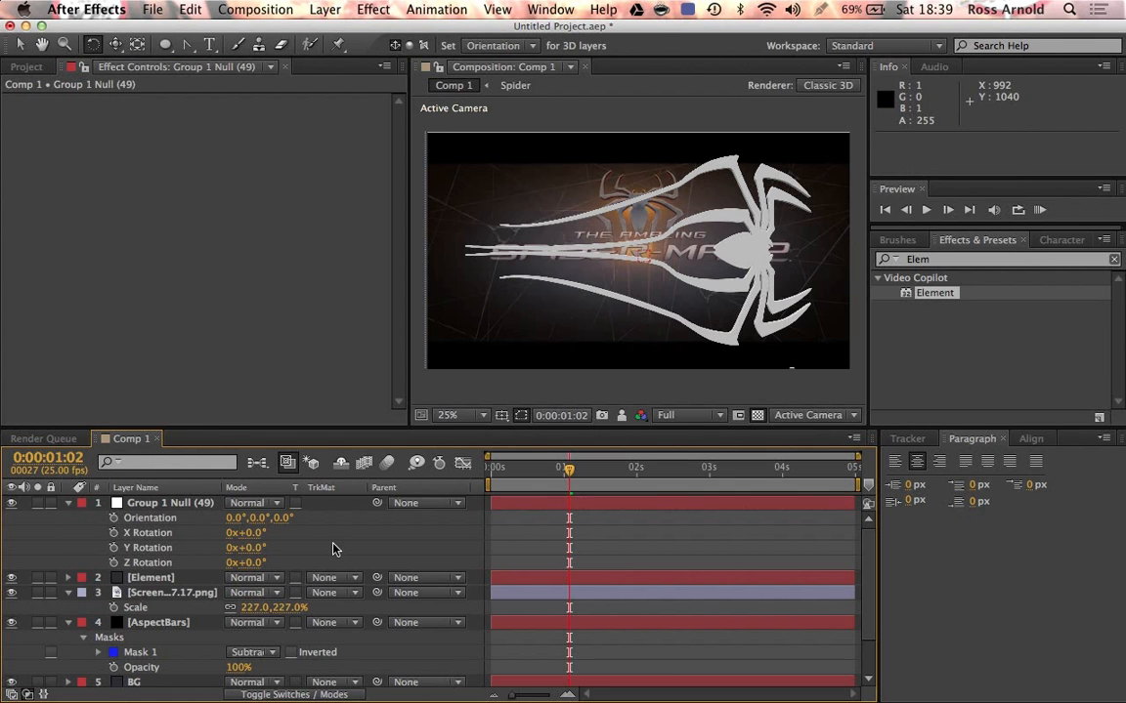
Add a two-node camera named Camera 1 with the 50mm preset
left_click(327, 12)
mouse_move(332, 30)
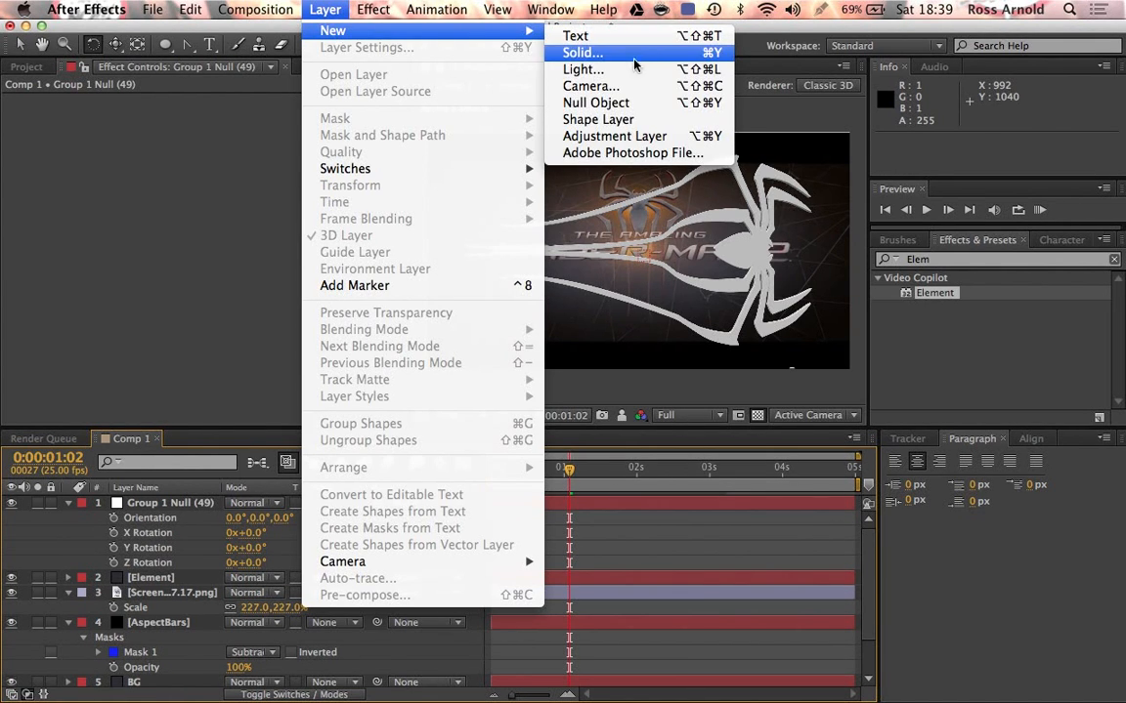
left_click(616, 91)
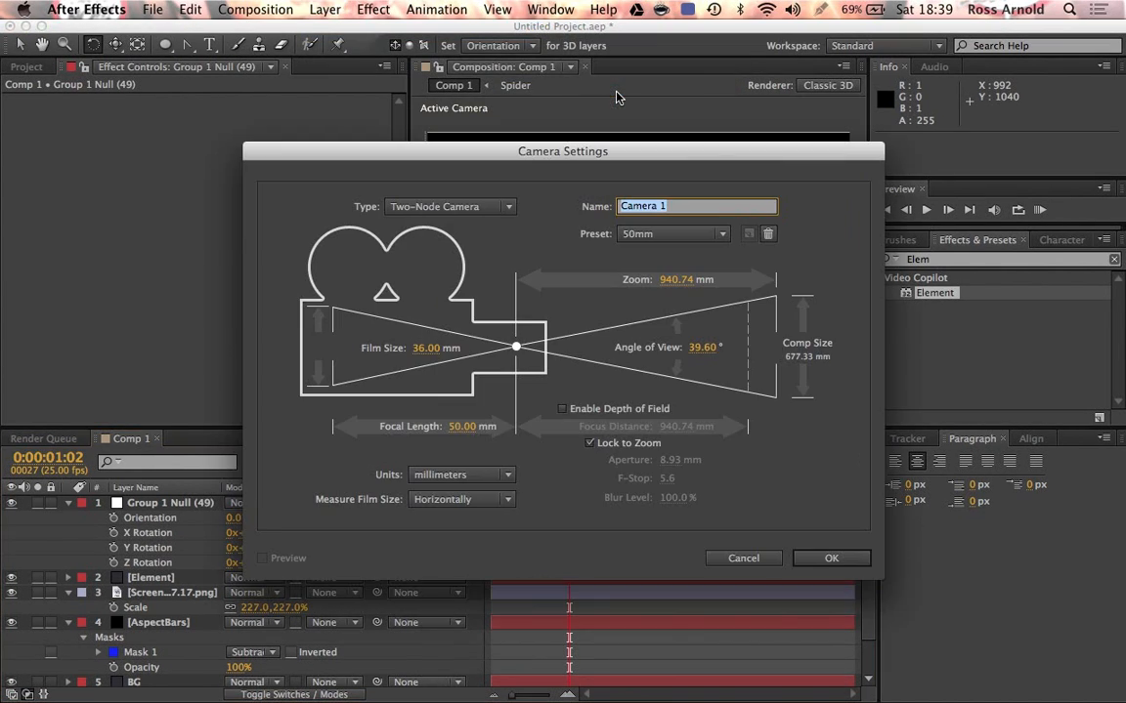
left_click(836, 564)
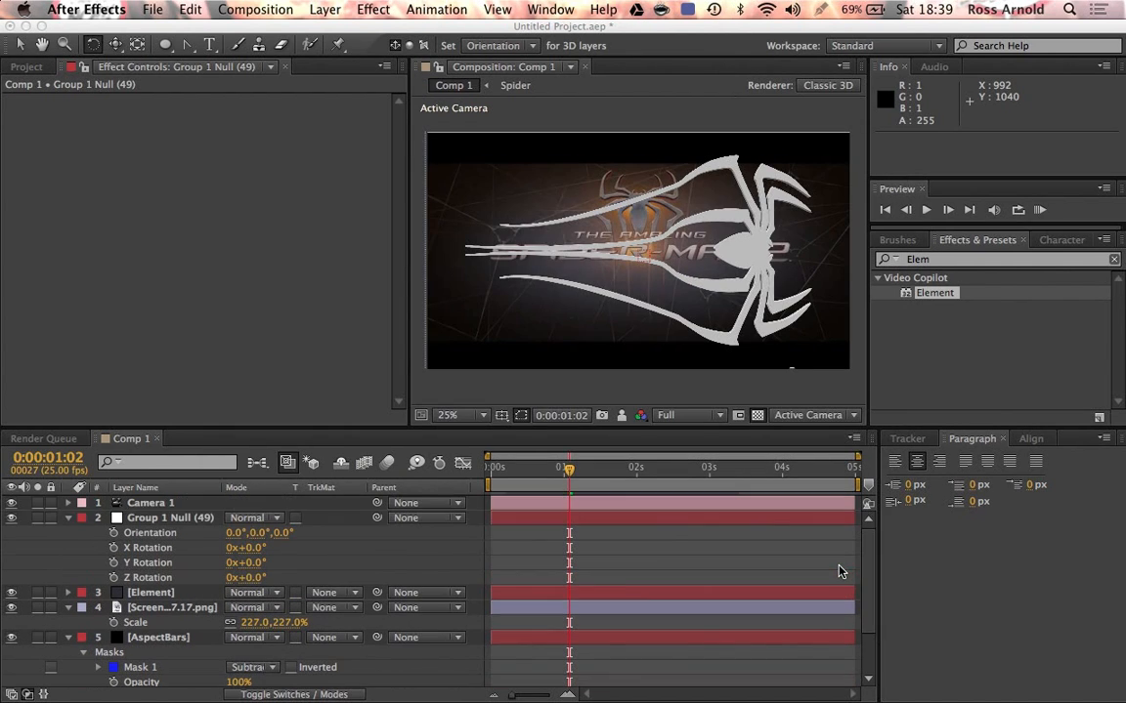
Set Group 1 Null's Z Rotation to -90° so the spider stands upright
left_click(166, 517)
left_click_drag(240, 578, 261, 580)
left_click(253, 580)
type("-90")
key("Return")
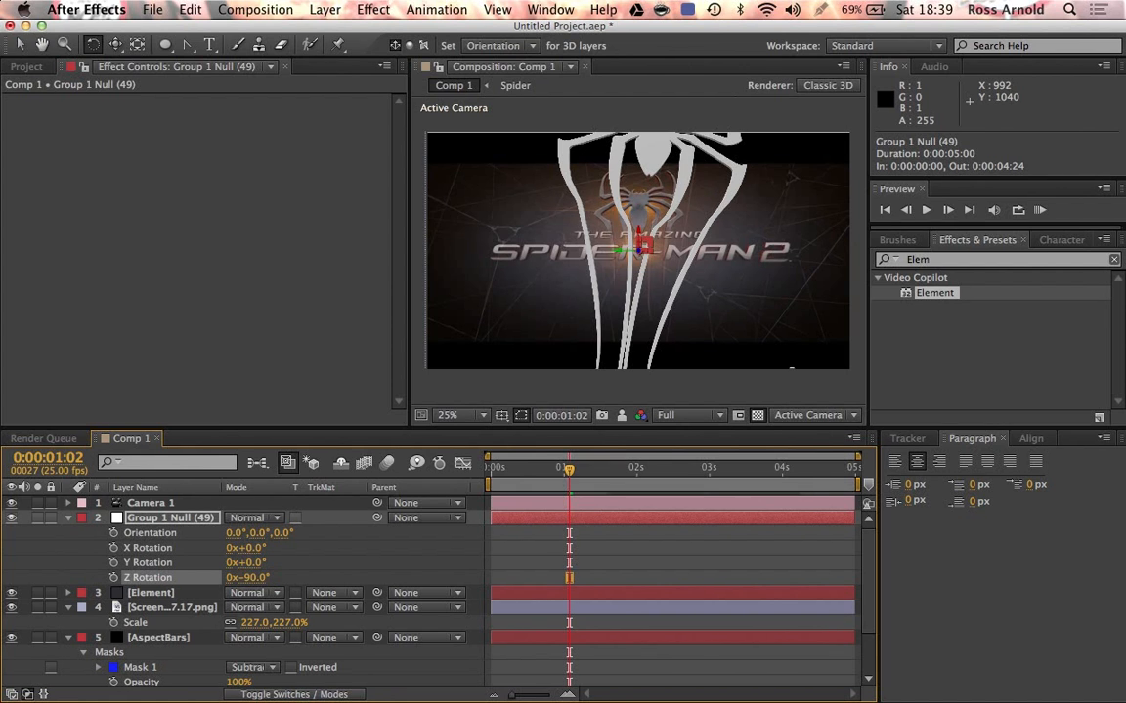
Scale Group 1 Null to 47% and lower it to a Y position of 580, matching the reference spider
key("s")
left_click_drag(244, 533, 210, 532)
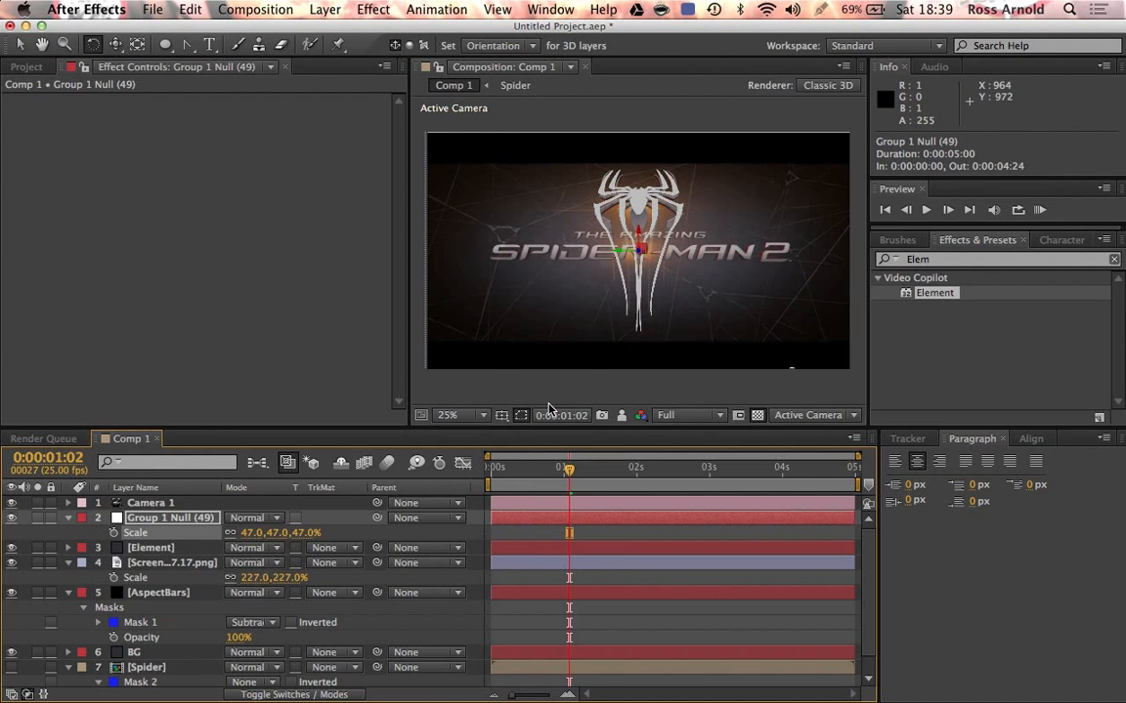
key("v")
left_click_drag(638, 230, 640, 242)
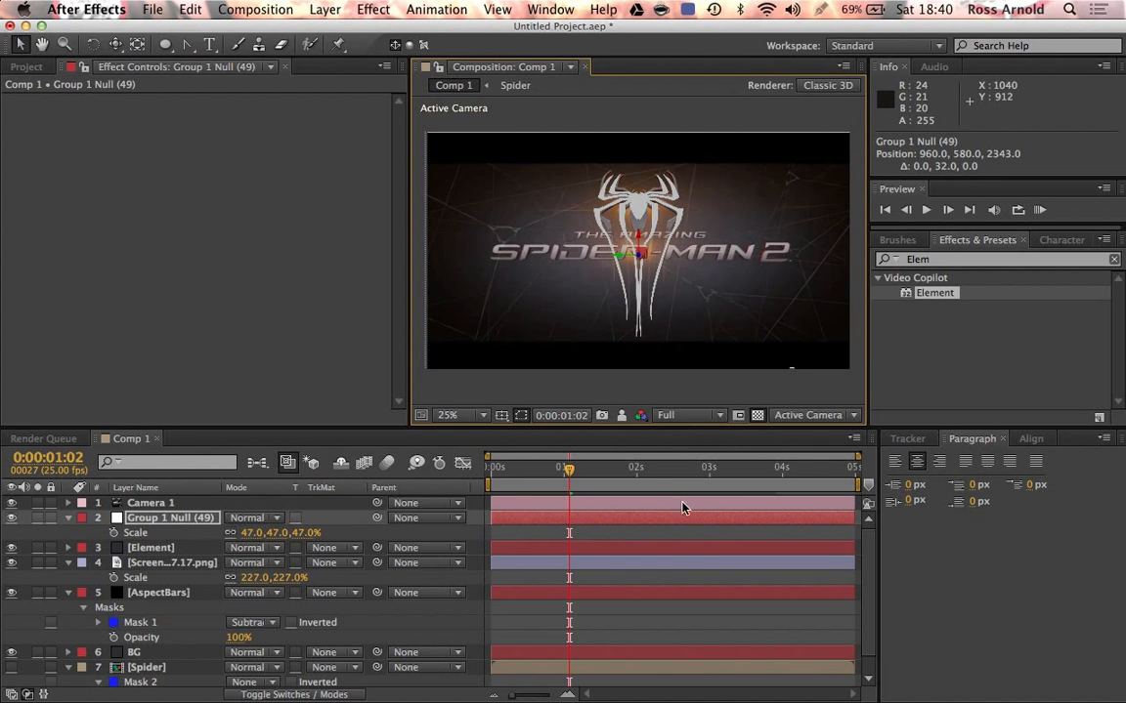
Set the preview resolution to Third and hide the reference screenshot and Element layers
left_click(665, 623)
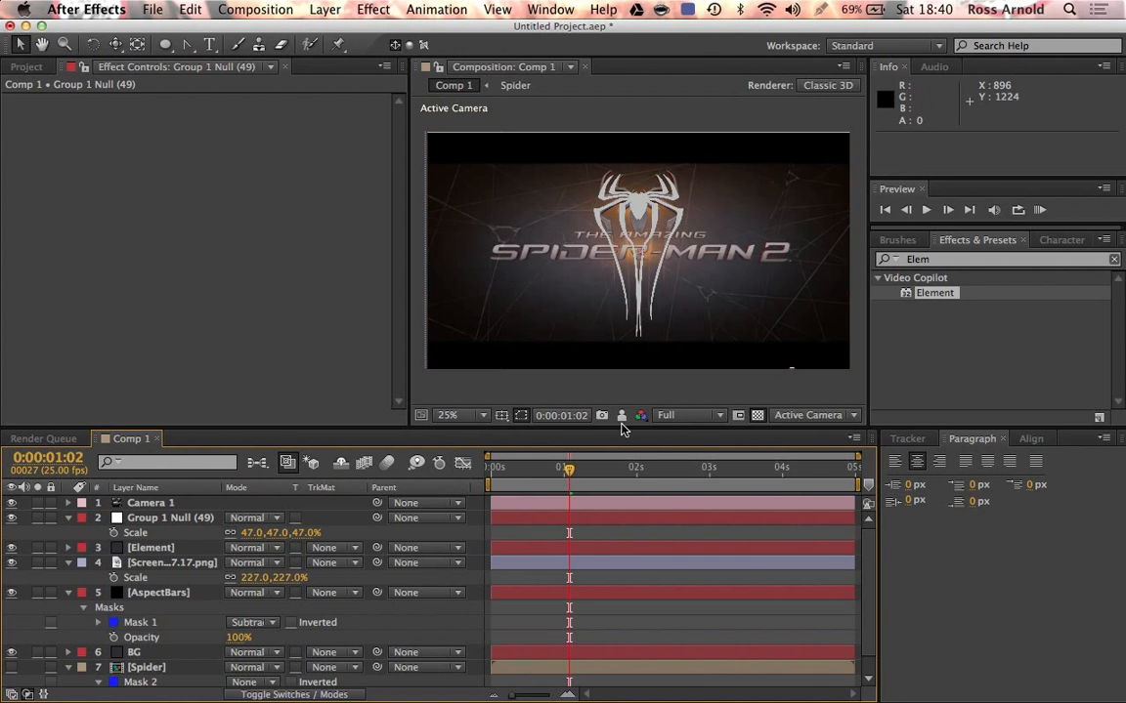
left_click(674, 416)
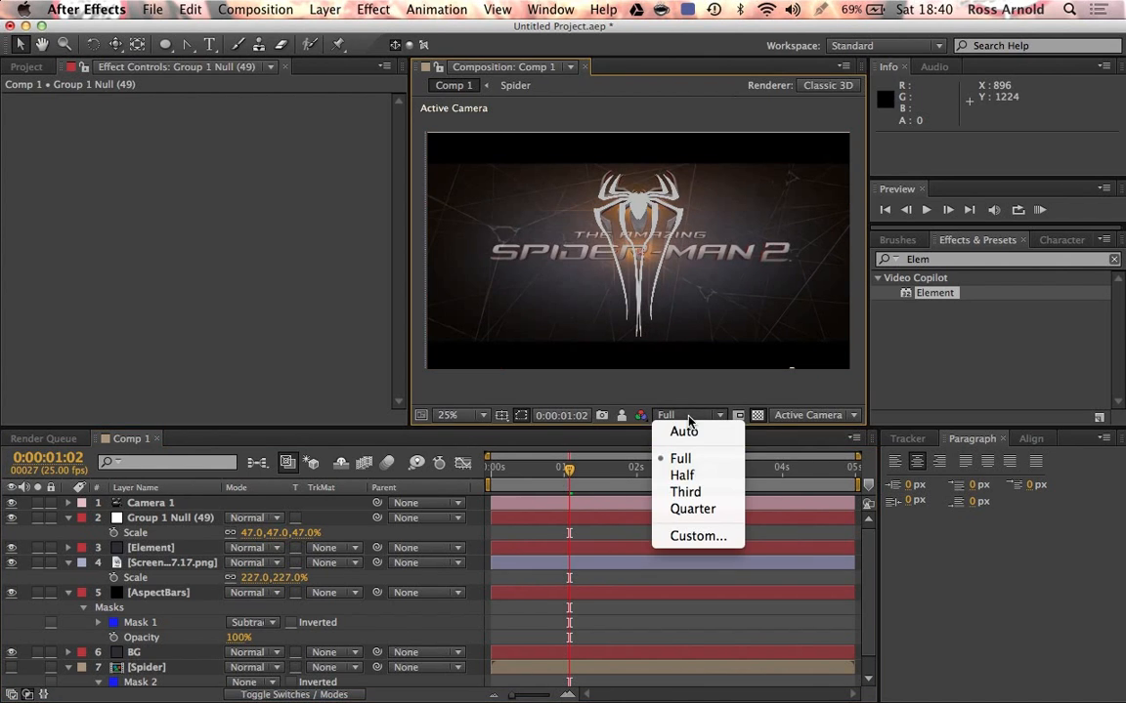
left_click(688, 490)
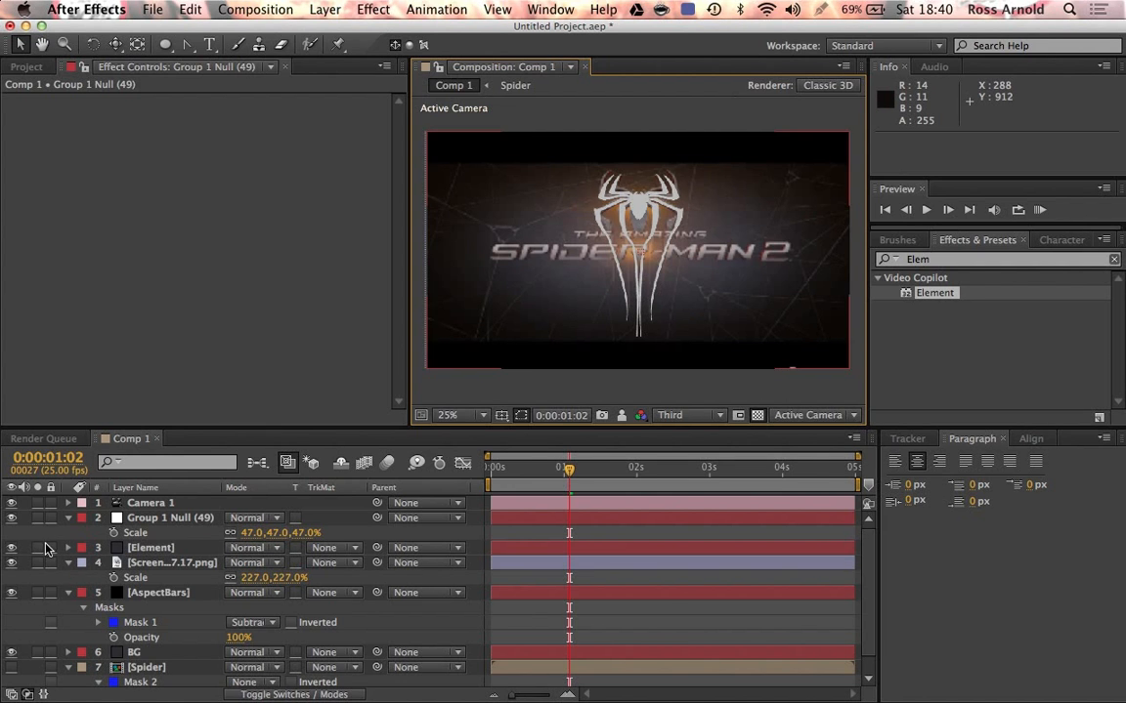
left_click(12, 563)
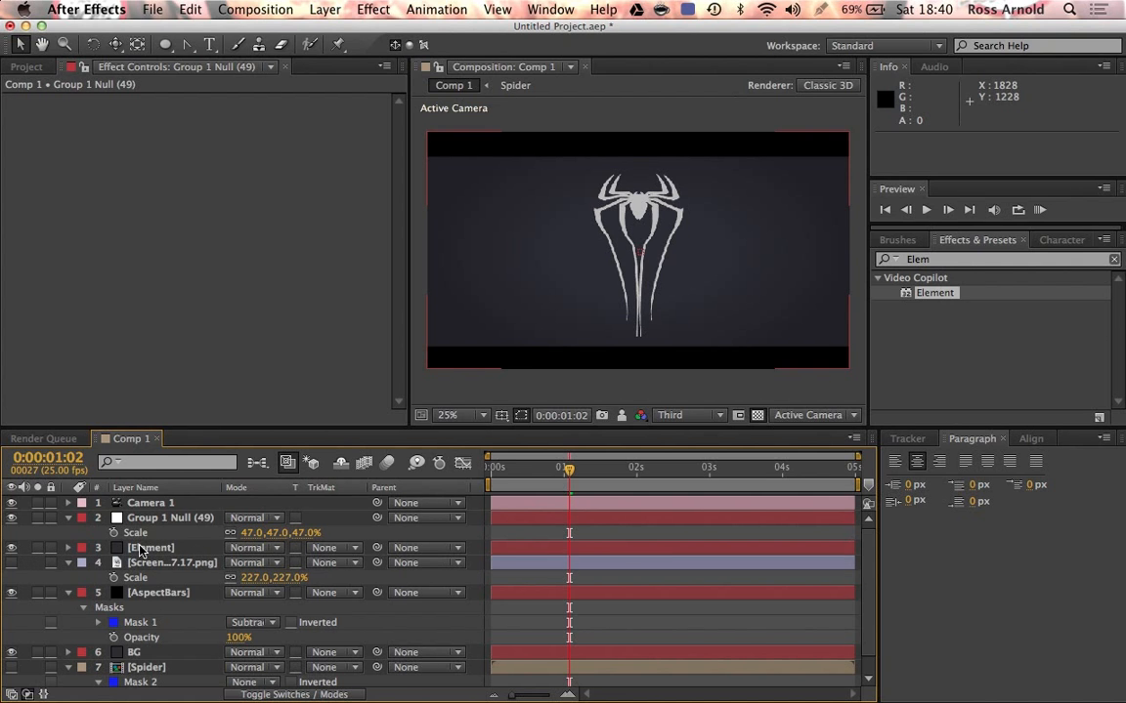
left_click(12, 549)
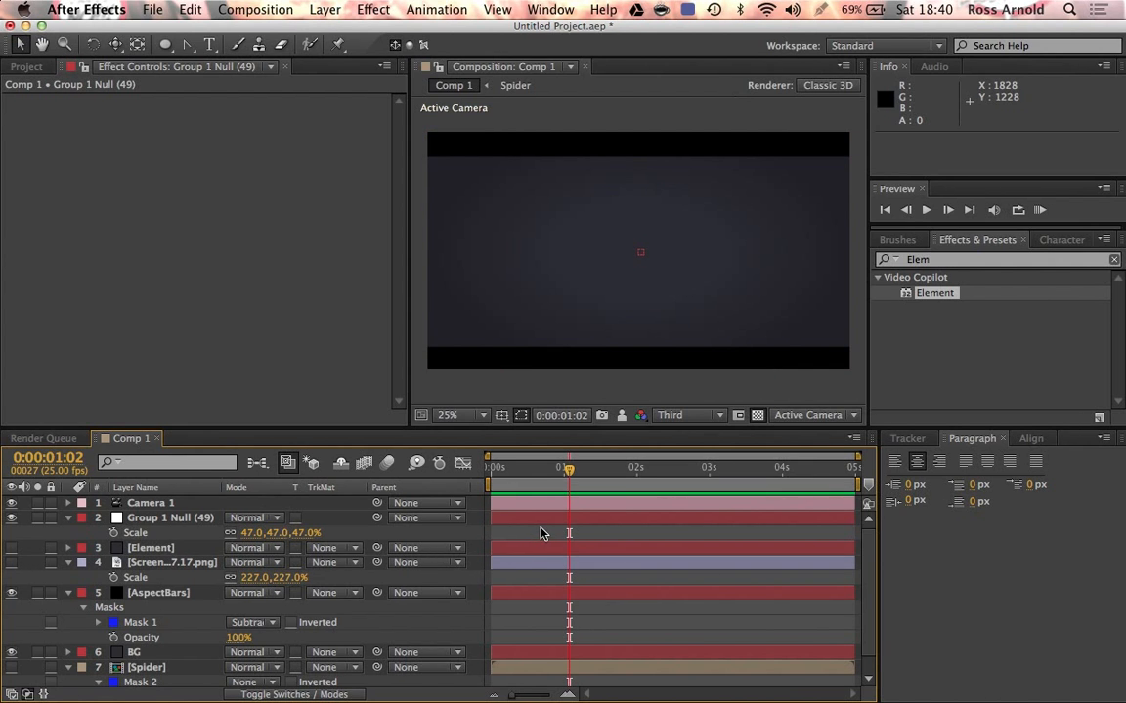
Create a new solid layer named Webs
left_click(328, 10)
mouse_move(326, 30)
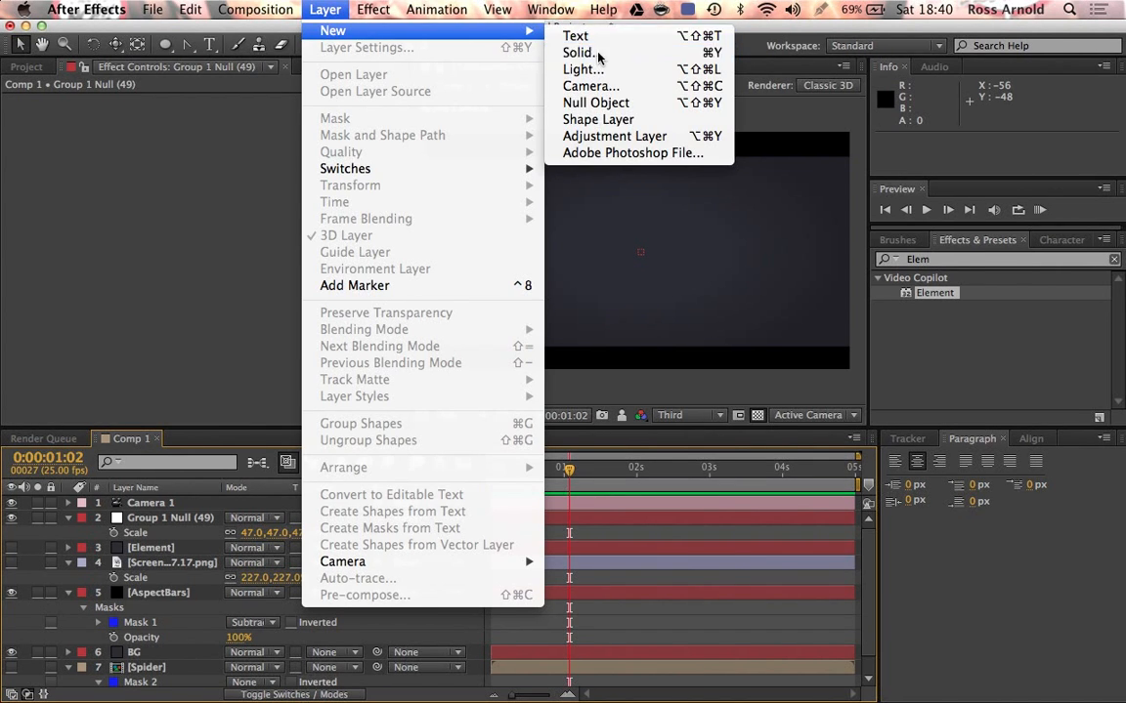
left_click(586, 51)
type("Webs")
key("Return")
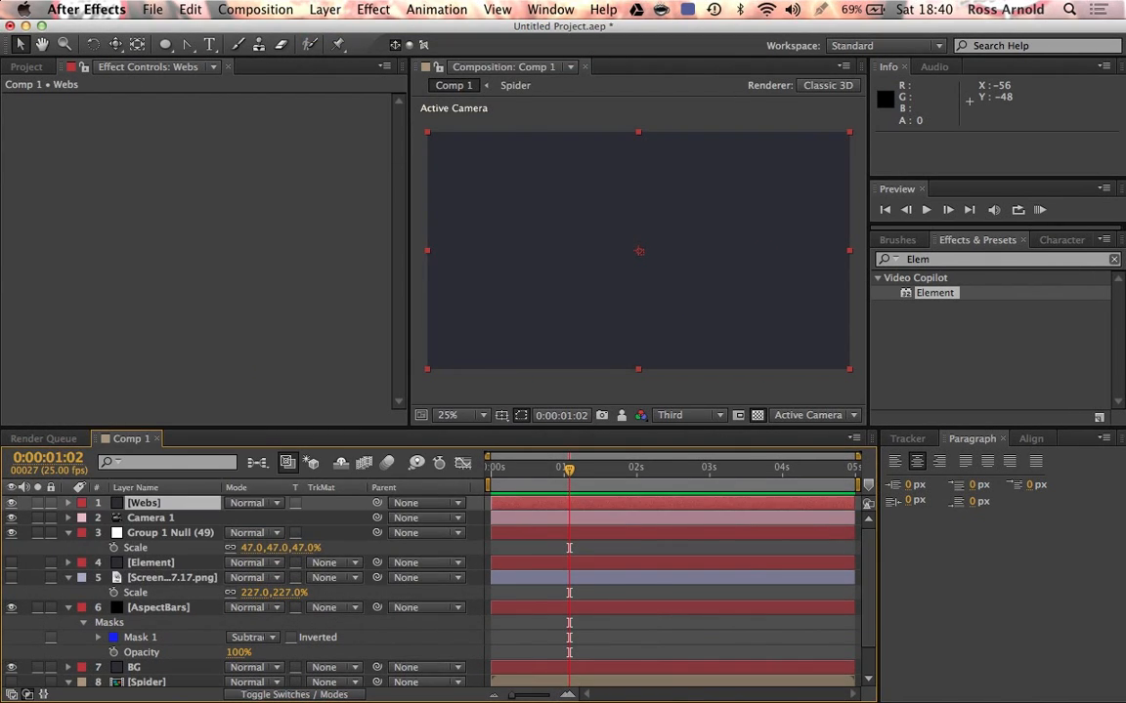
Find the 3D Stroke effect and apply it to the Webs layer
left_click(955, 260)
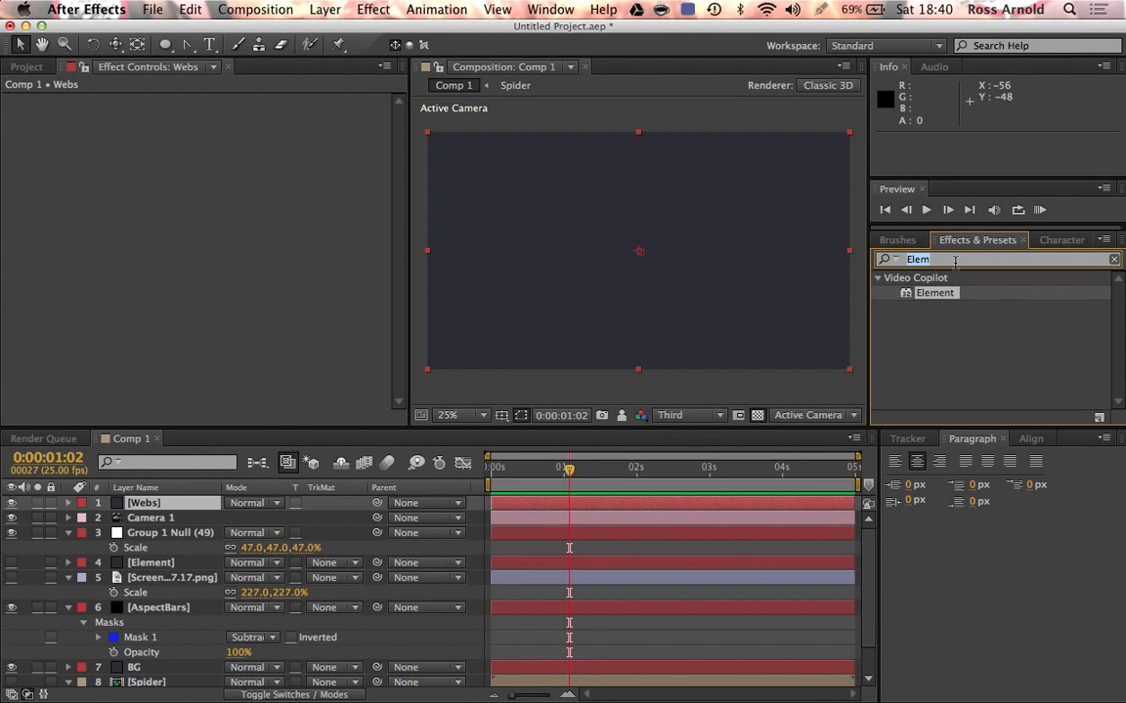
type("3d")
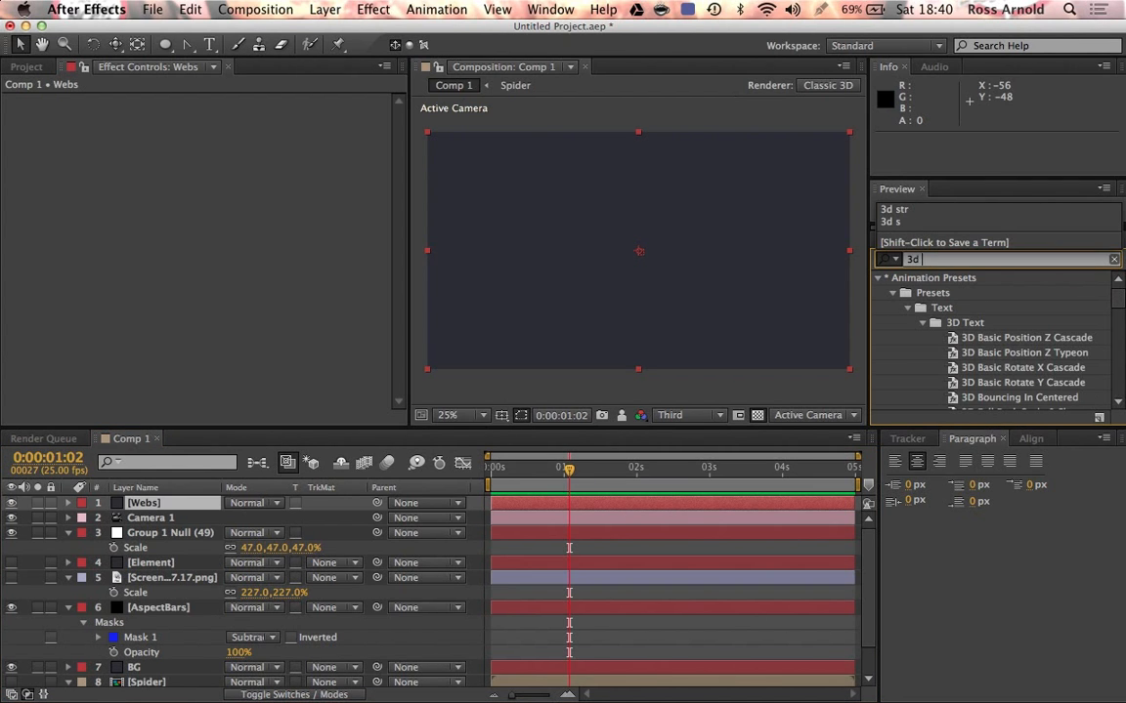
type(" strok")
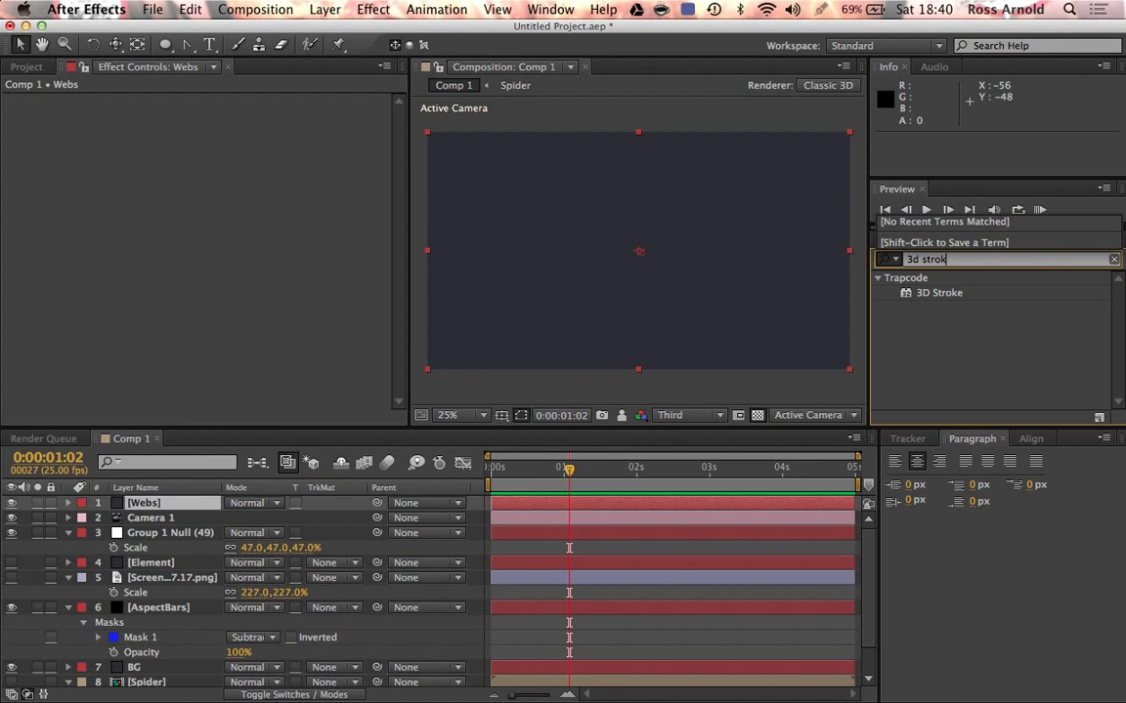
left_click_drag(949, 299, 723, 292)
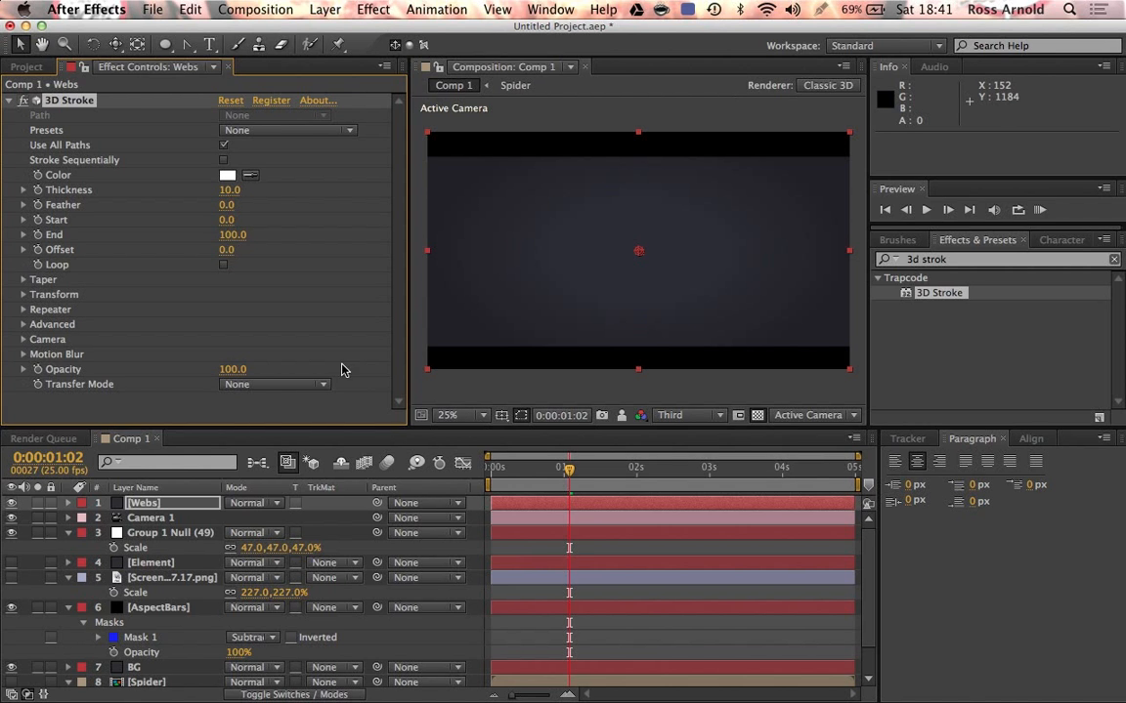
Solo the Webs layer together with the reference screenshot, and turn off the transparency grid
left_click(38, 503)
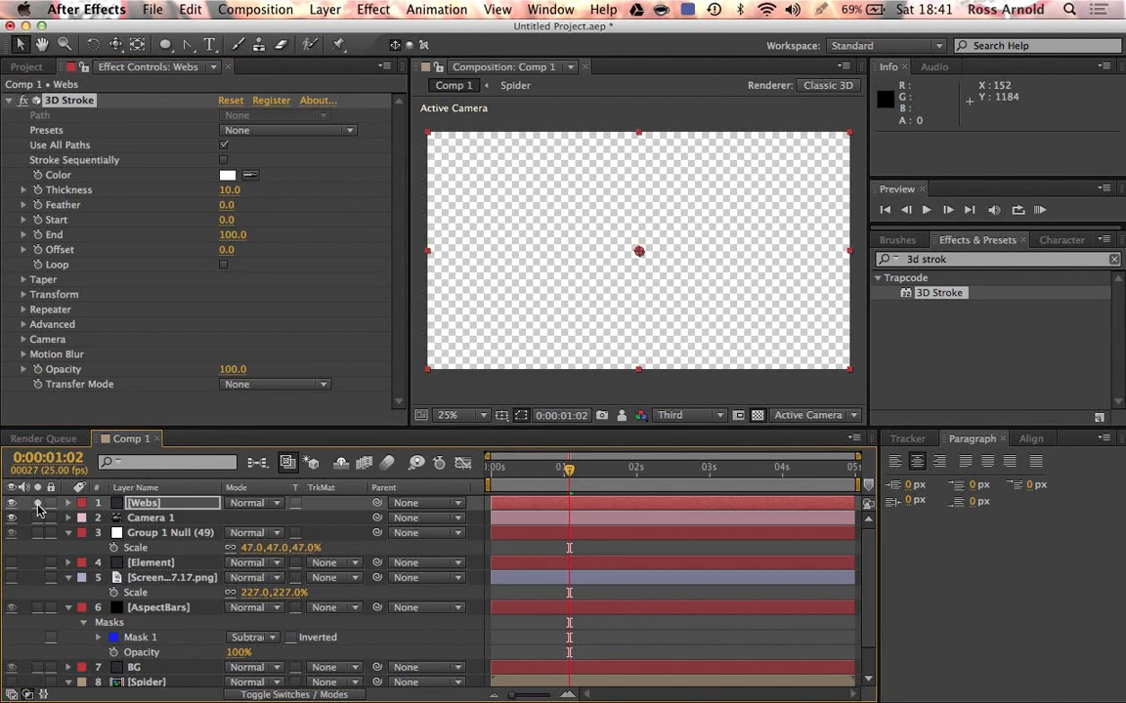
left_click(756, 415)
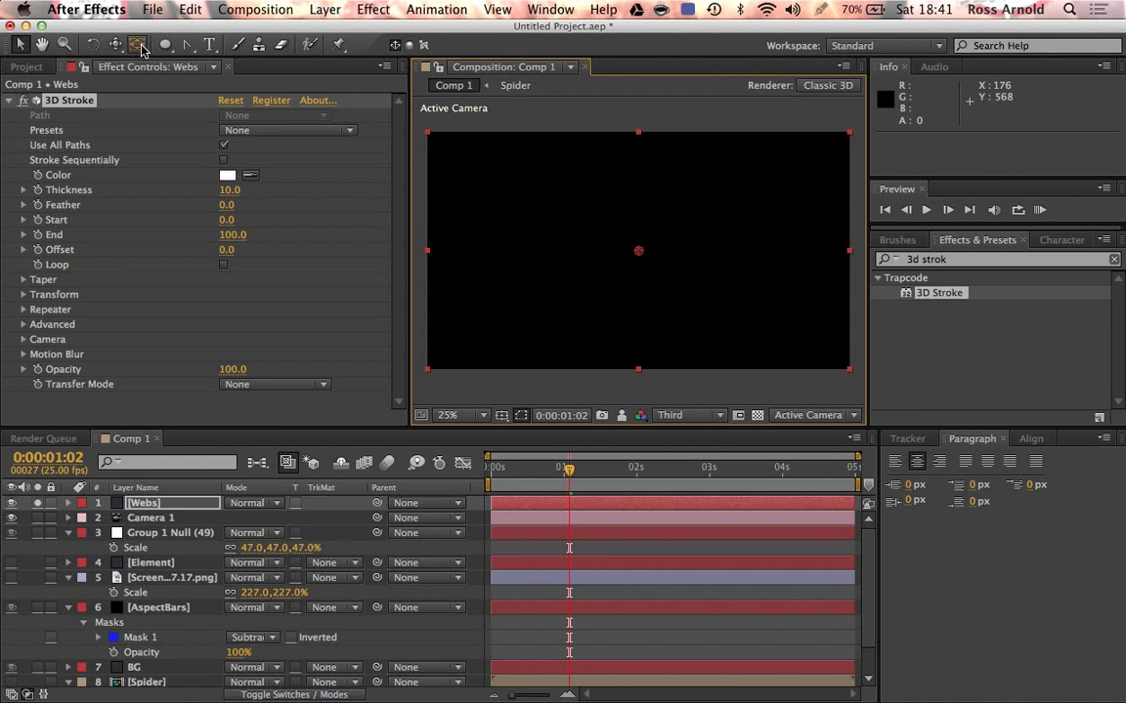
key("p")
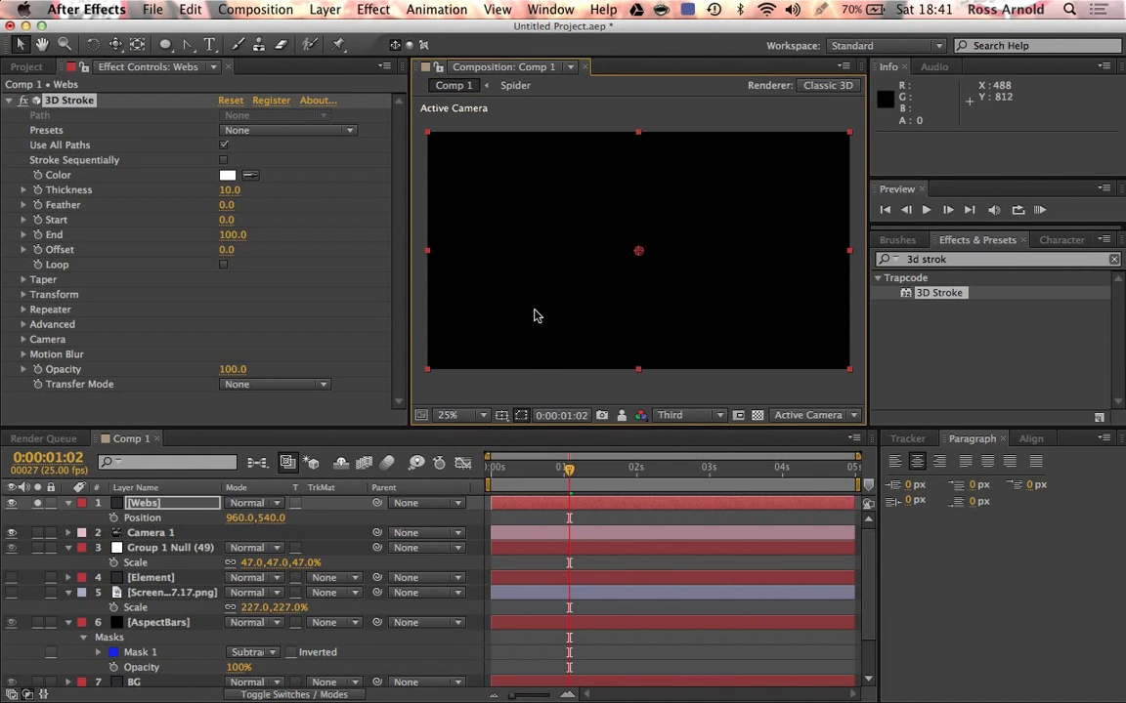
key("g")
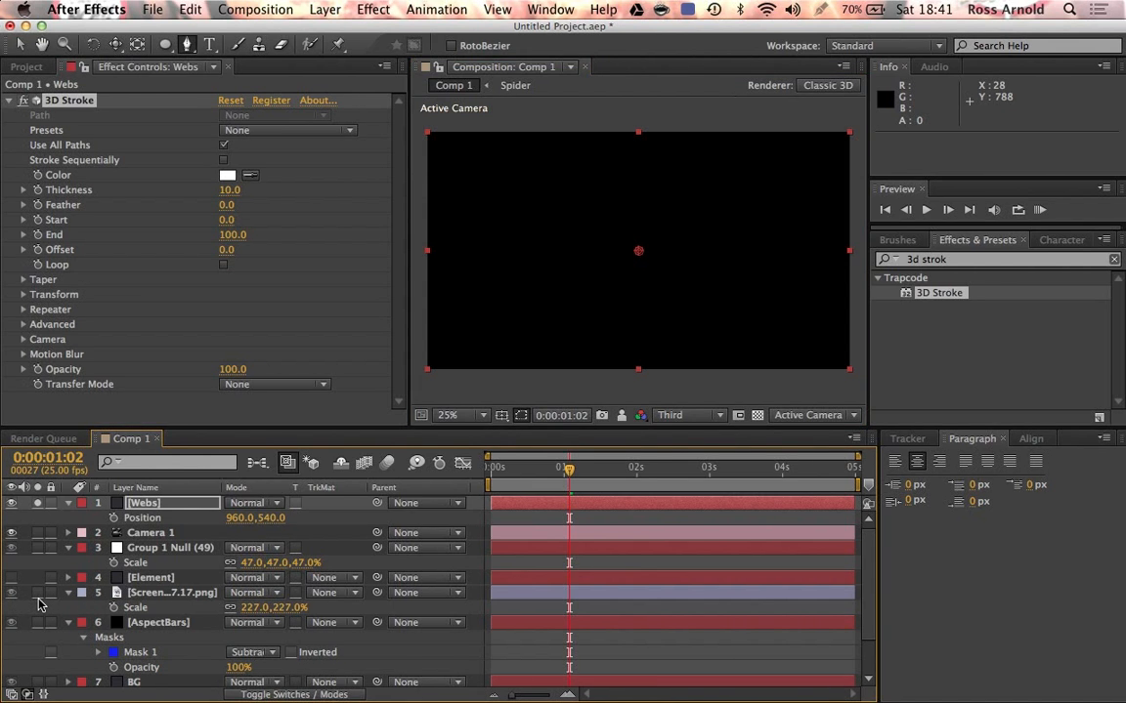
left_click(39, 603)
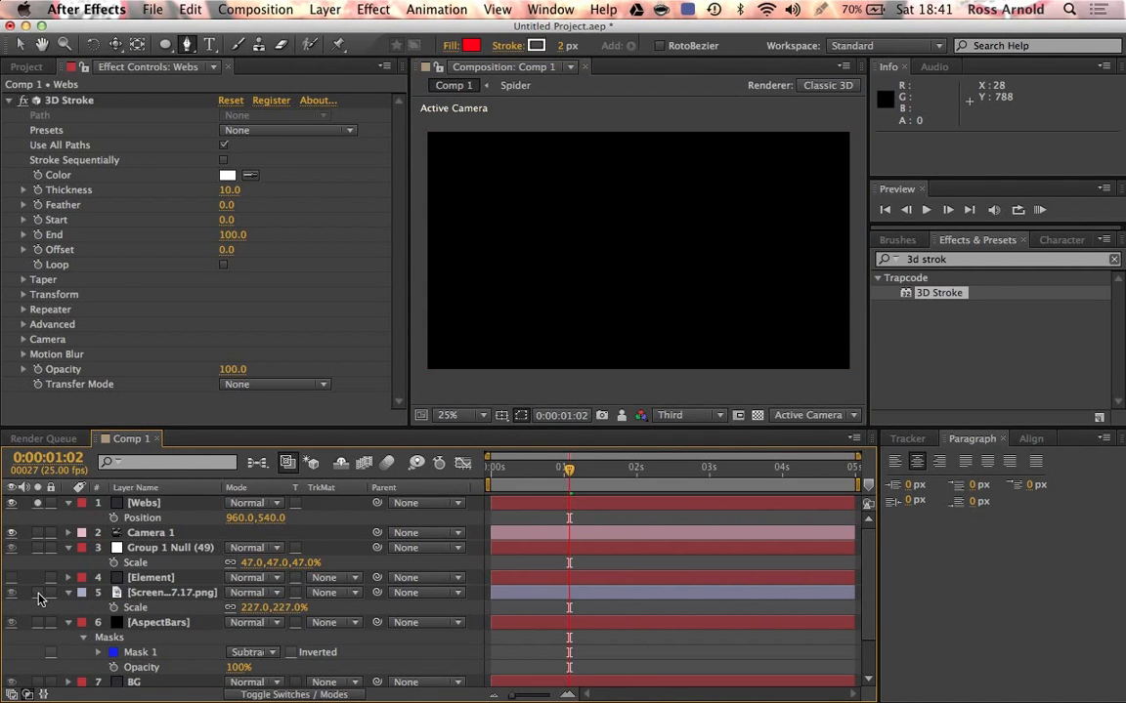
left_click(38, 593)
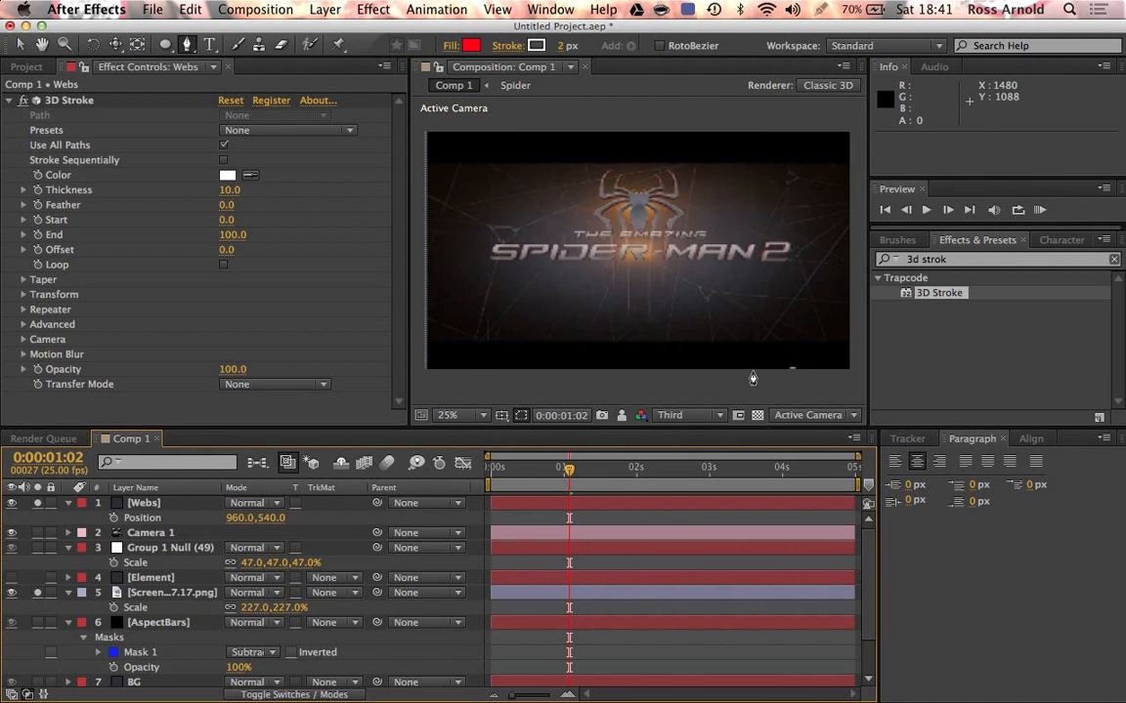
Trace the reference web strands meeting at the small triangle above the title's S as open masks on the Webs layer
left_click(422, 194)
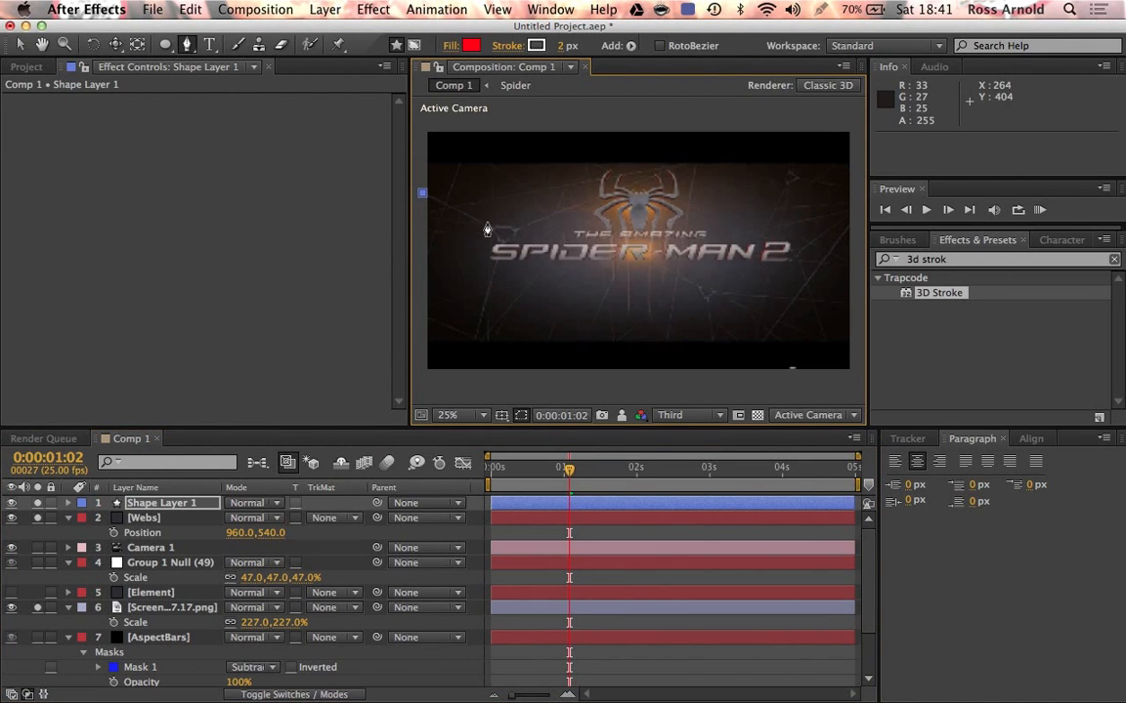
key("super+z")
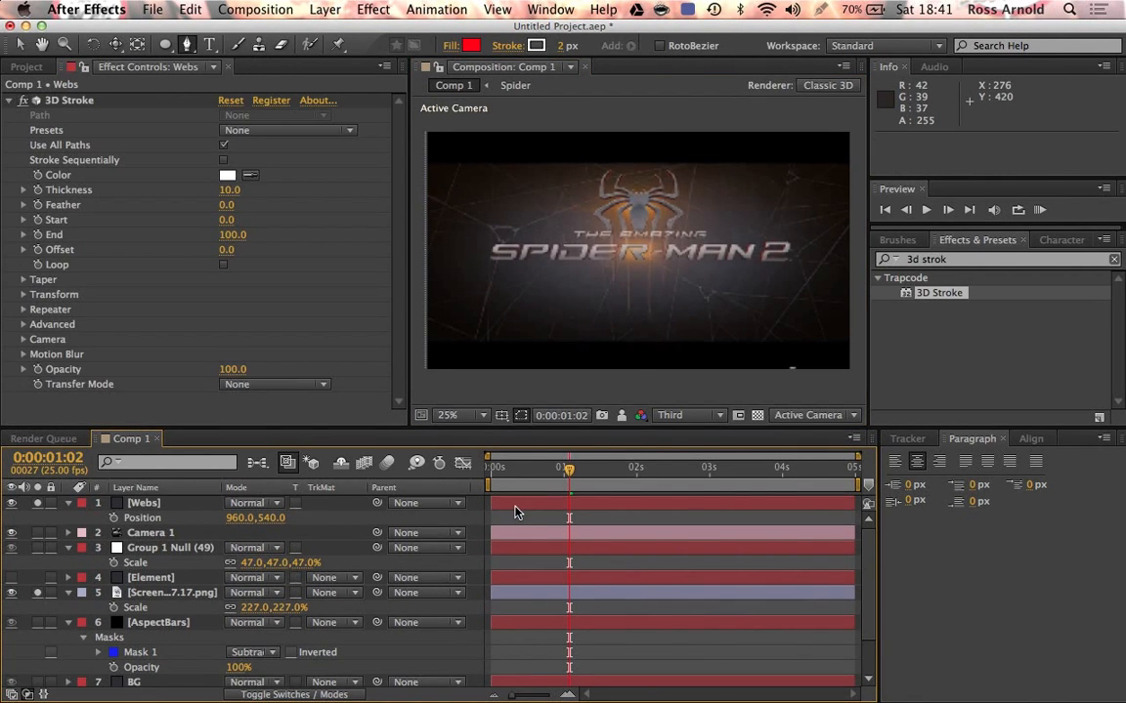
left_click(422, 194)
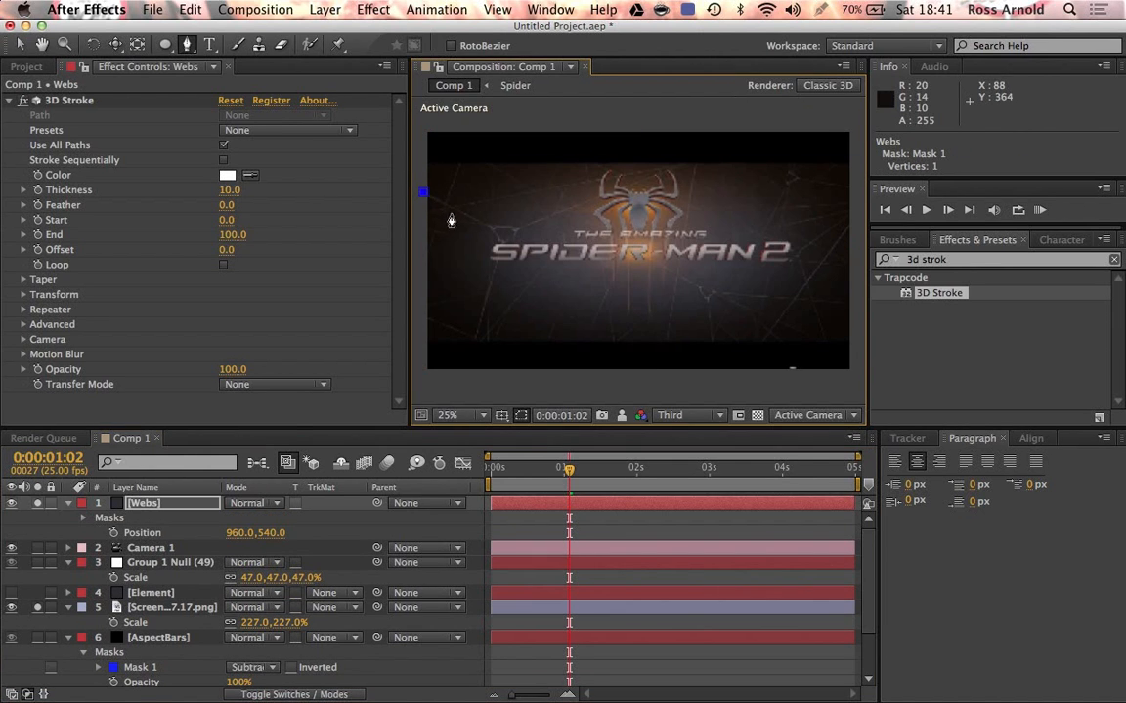
left_click(489, 226)
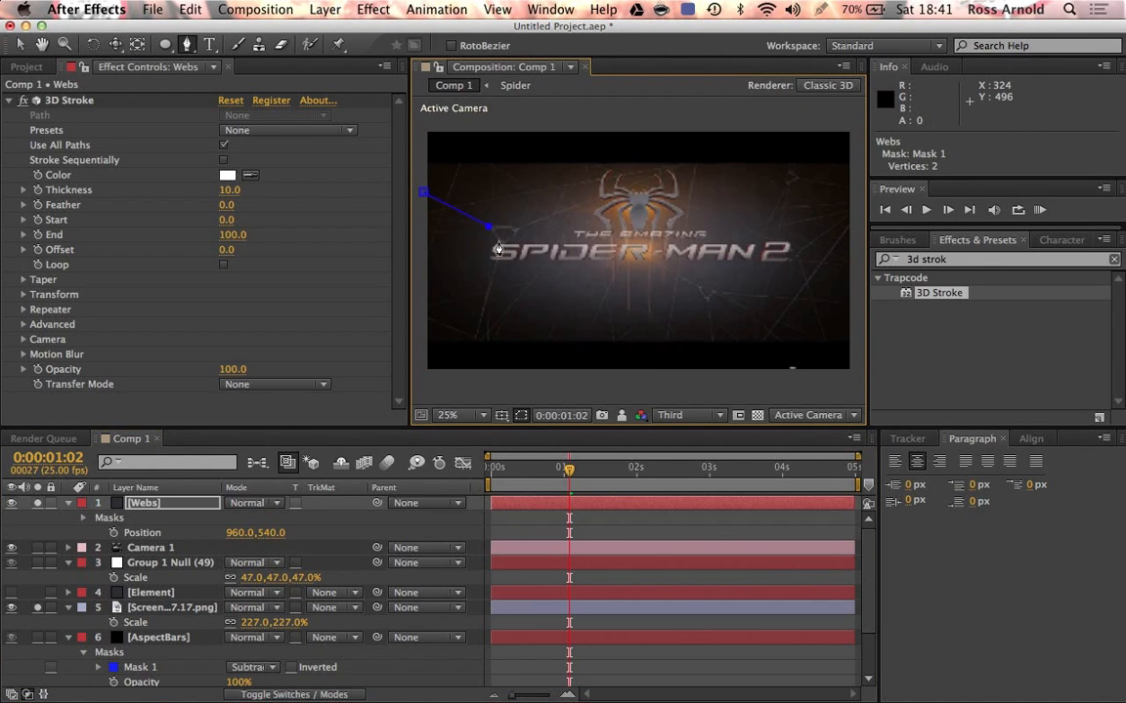
key("v")
scroll(449, 227, "up", 1)
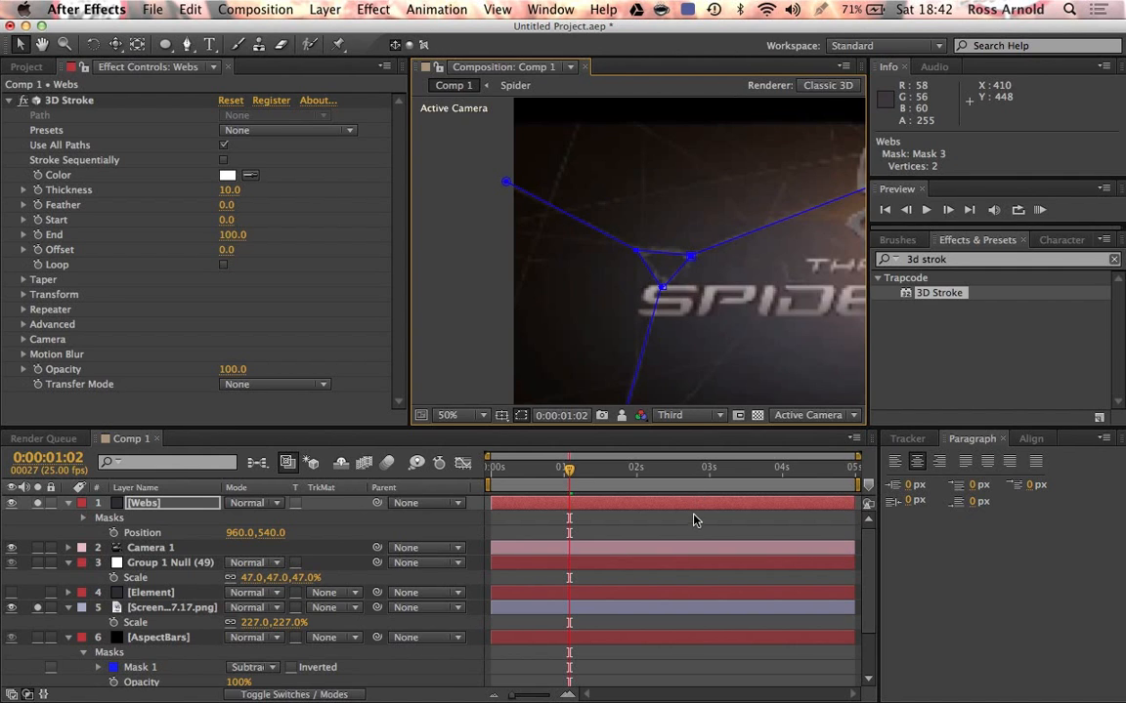
left_click(690, 525)
left_click(542, 508)
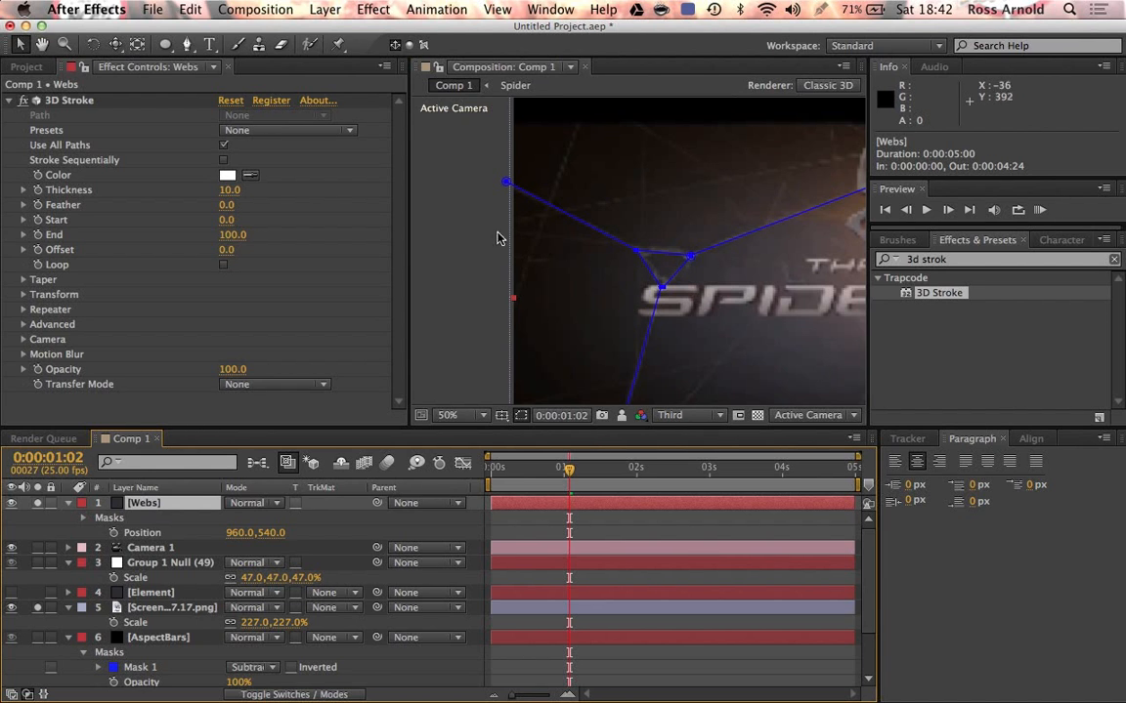
Extend the strand that crosses the spider so its outer end lies beyond the upper edge of the frame
key("h")
scroll(648, 320, "down", 2)
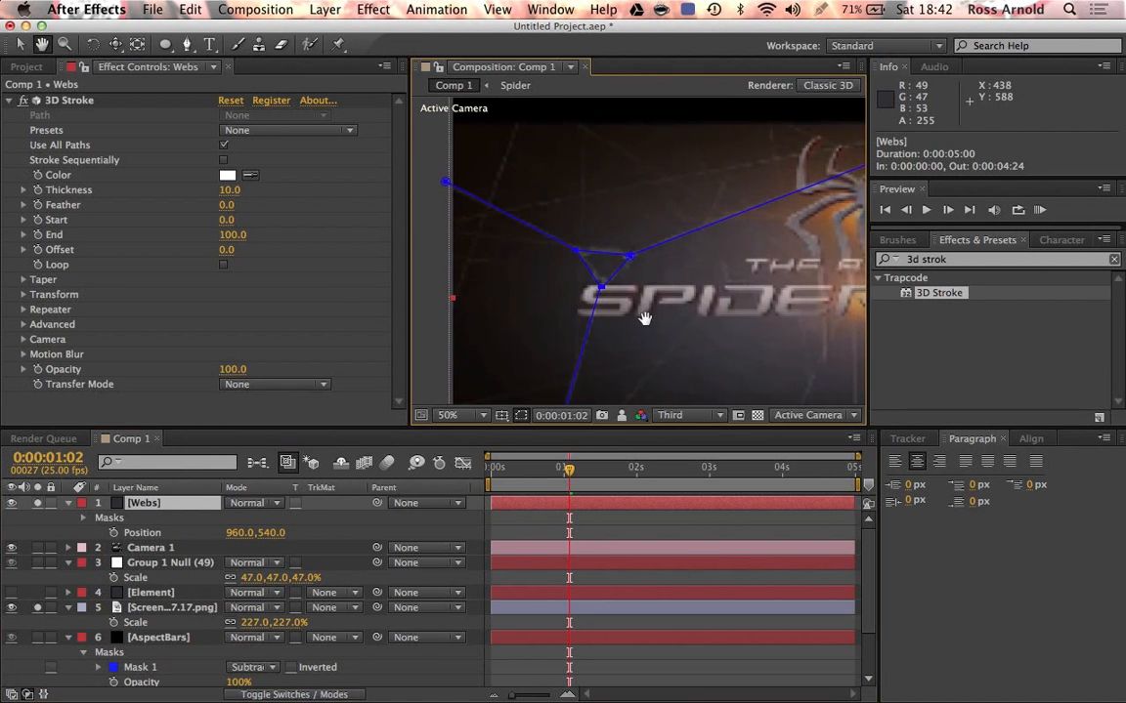
left_click_drag(742, 317, 674, 301)
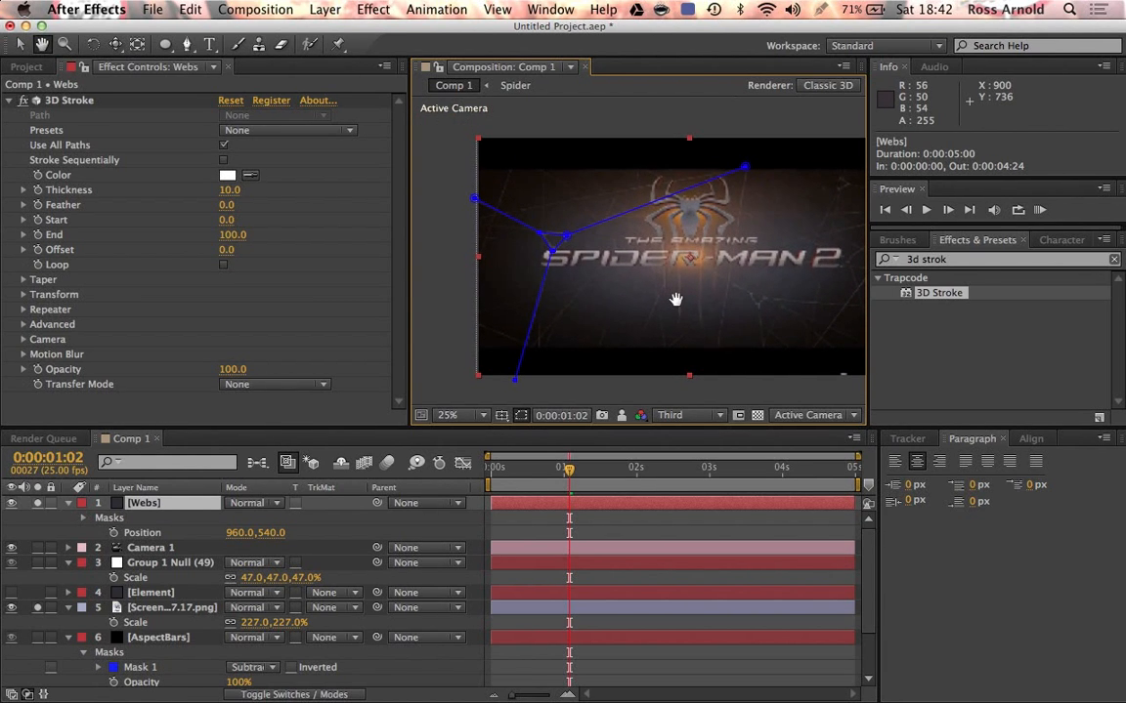
key("v")
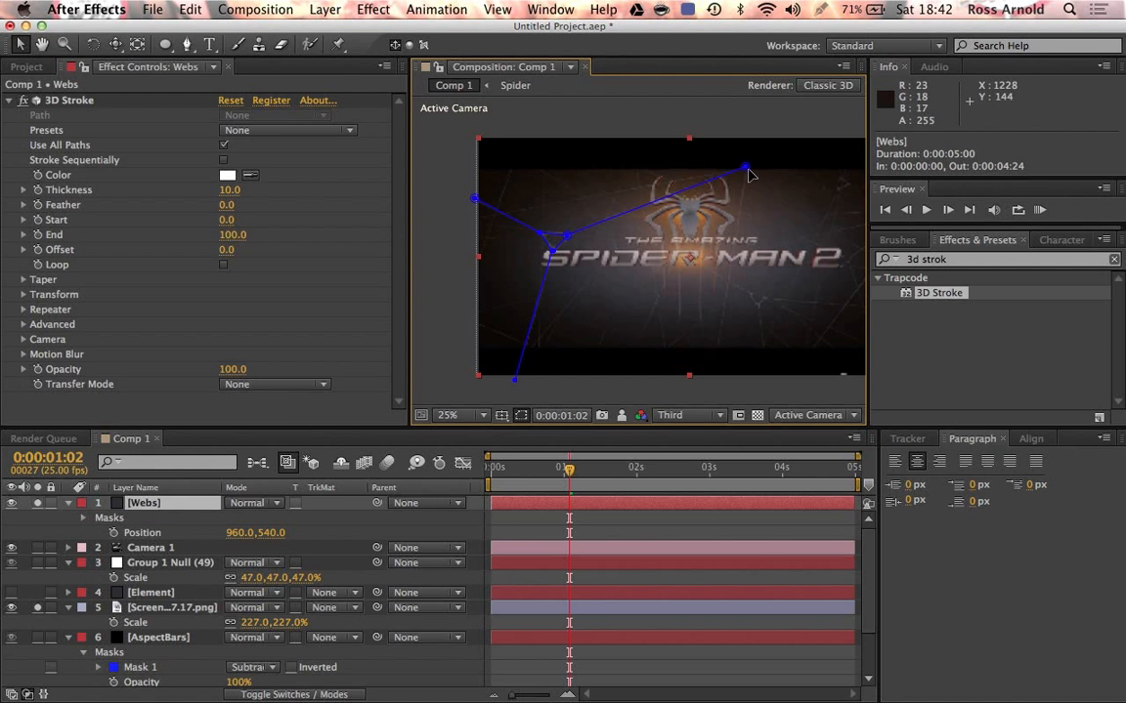
left_click_drag(744, 167, 832, 141)
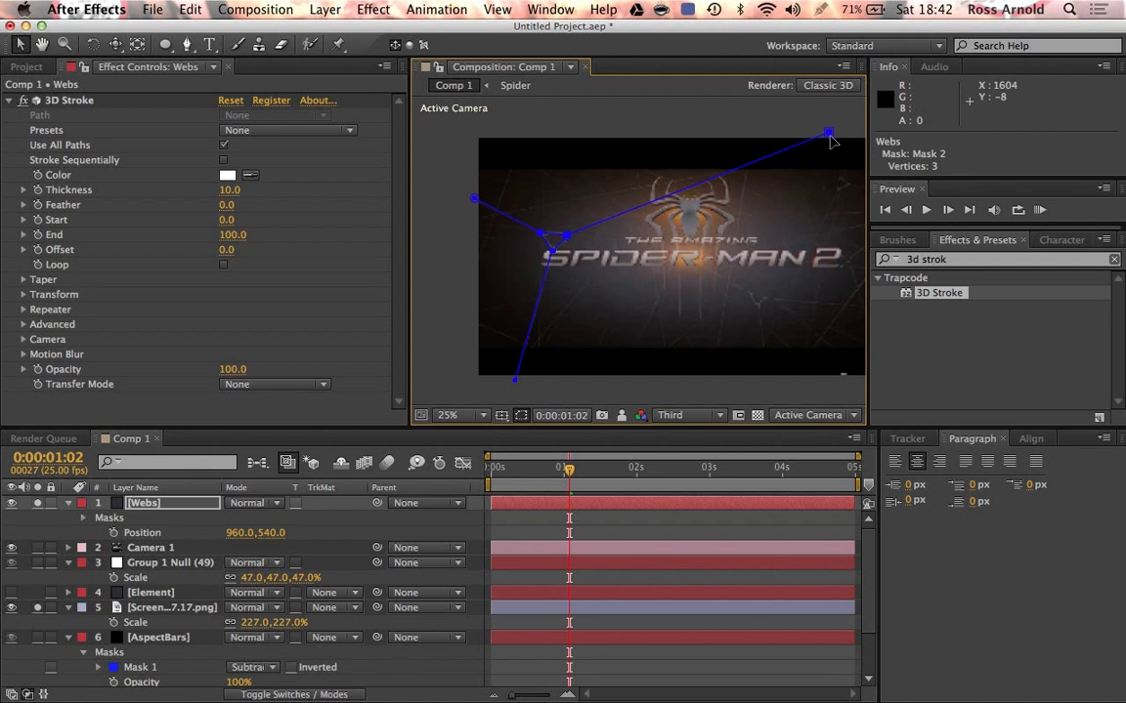
Draw a separate web strand on the Webs layer from outside the frame's left edge to the area above and right of the spider
key("g")
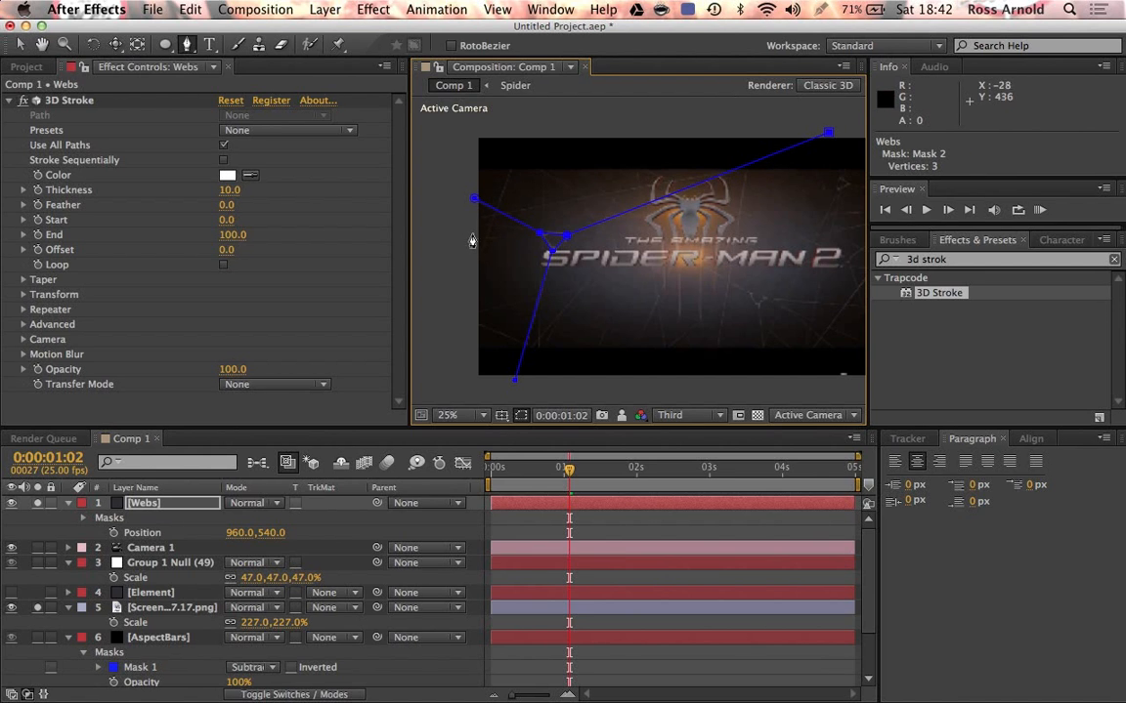
left_click(466, 219)
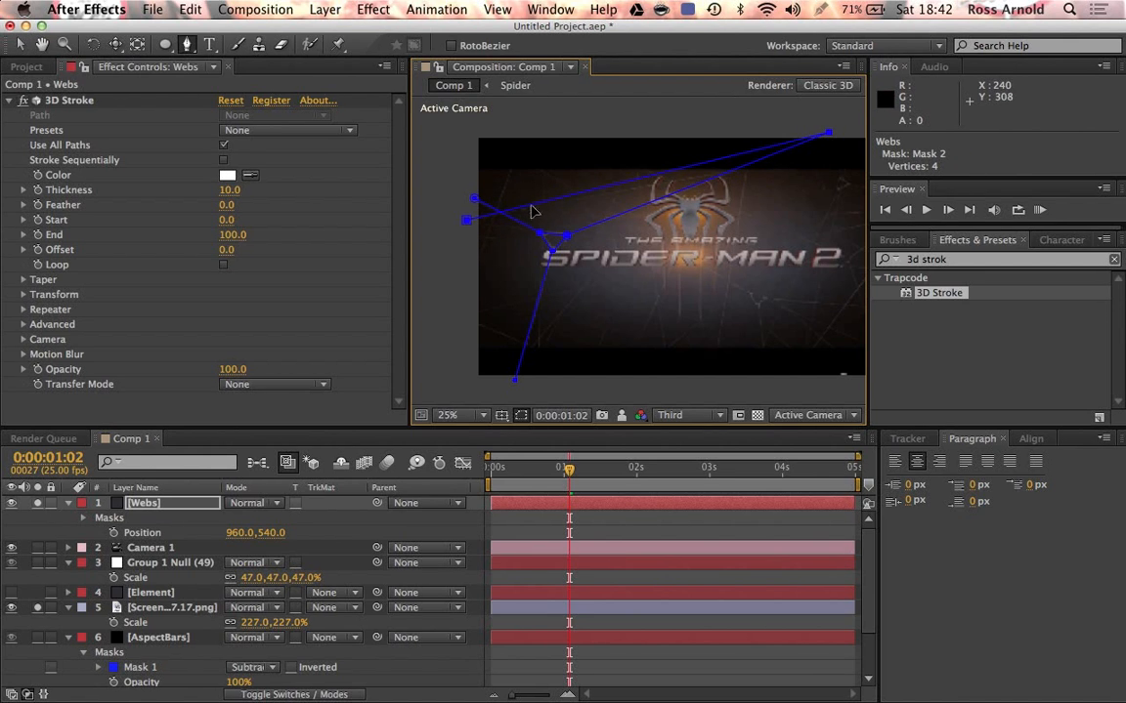
key("super+z")
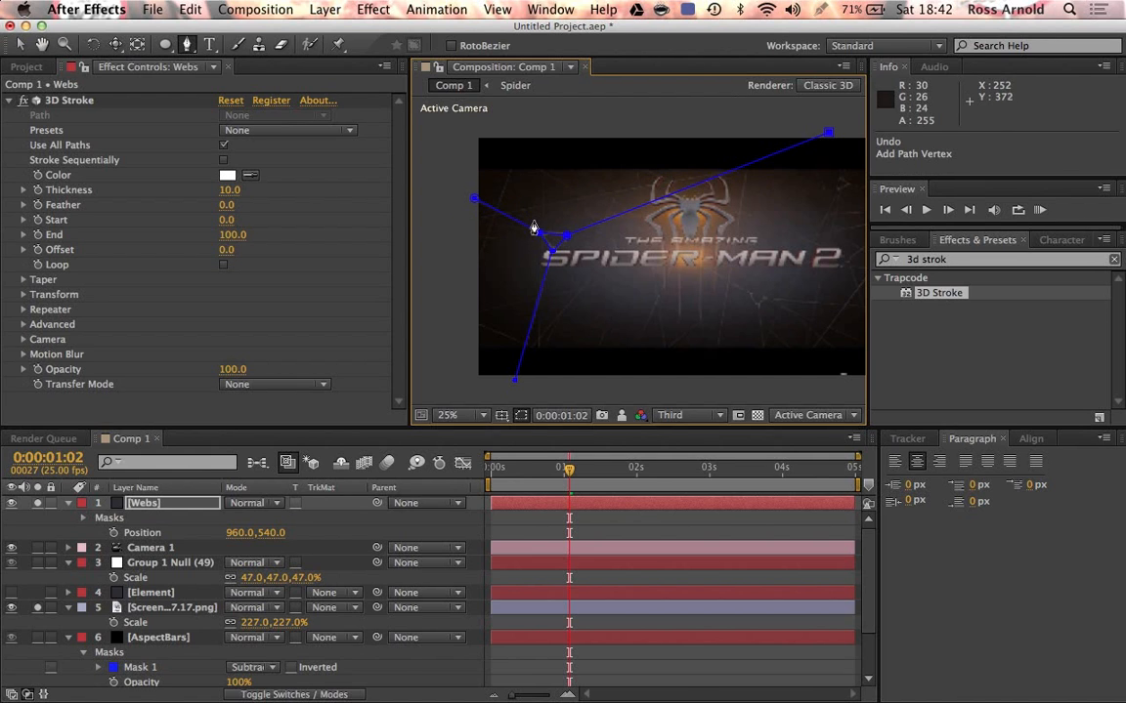
left_click(464, 222)
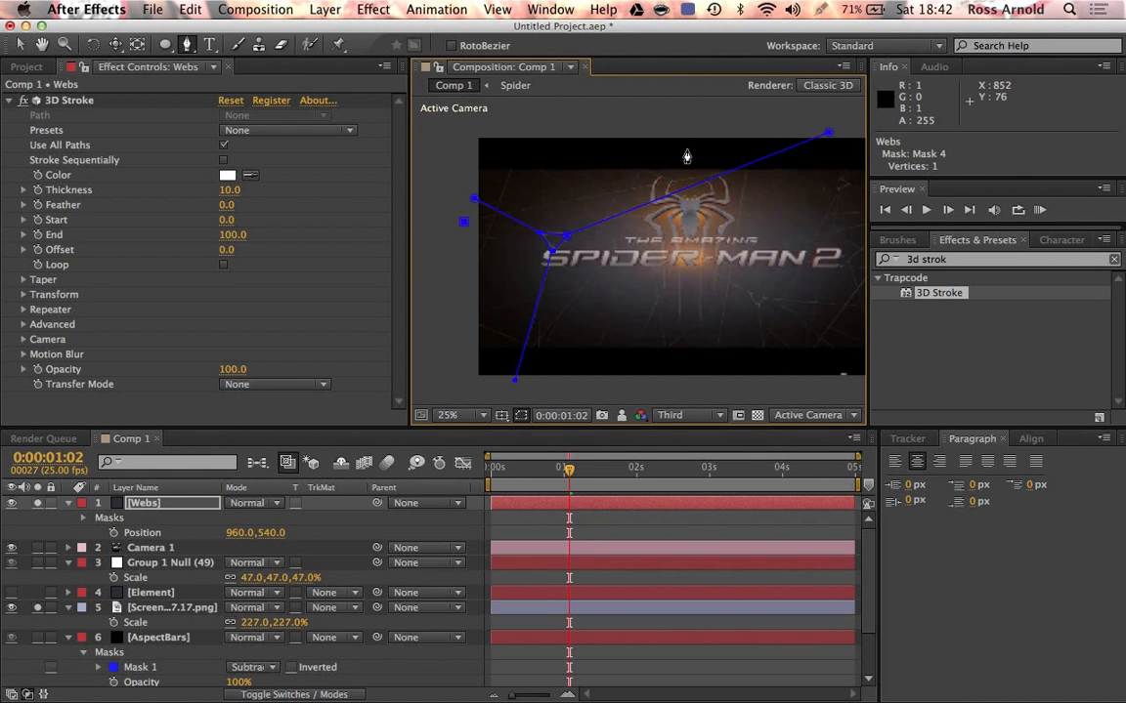
left_click(749, 173)
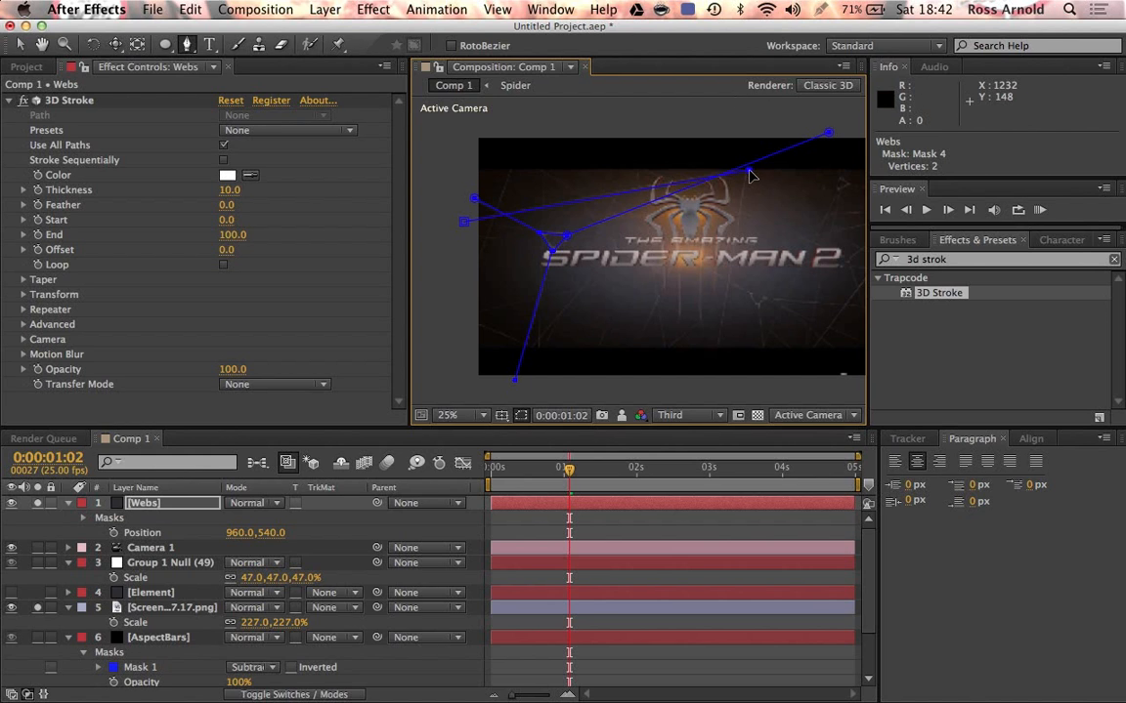
left_click_drag(749, 172, 755, 171)
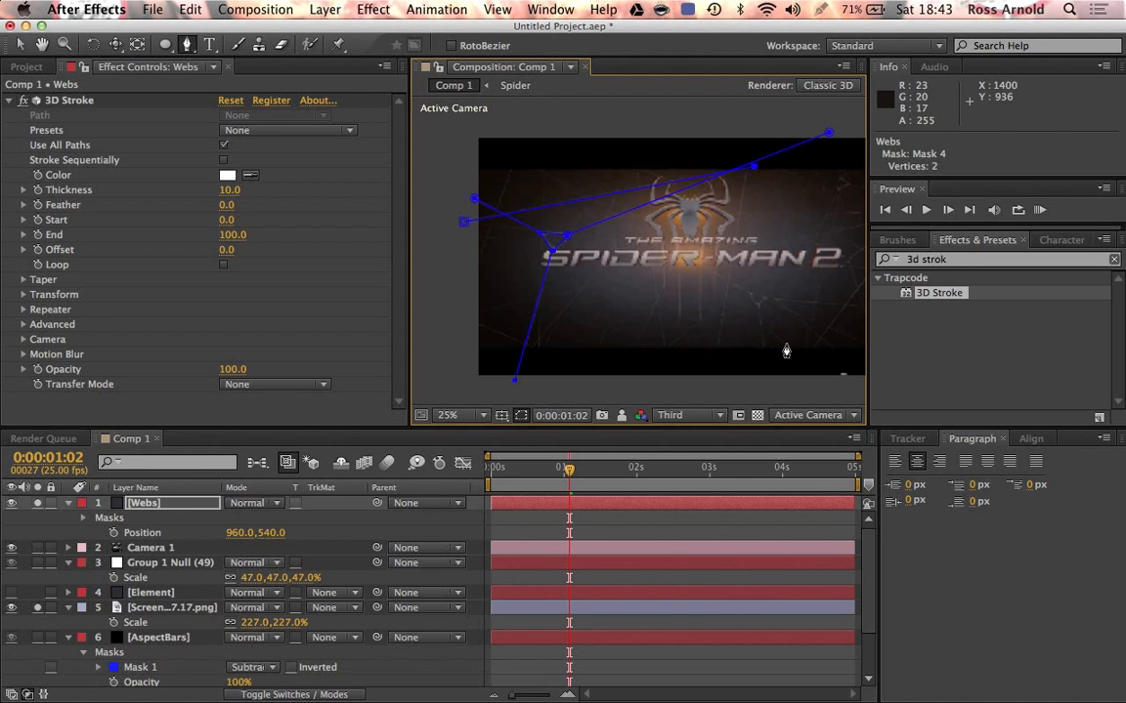
Draw a diagonal web strand on the Webs layer from just outside the frame's right edge down past its lower edge
key("h")
mouse_move(770, 330)
left_mouse_down()
mouse_move(675, 309)
mouse_move(684, 326)
left_mouse_up()
key("g")
left_click(823, 213)
left_click(696, 383)
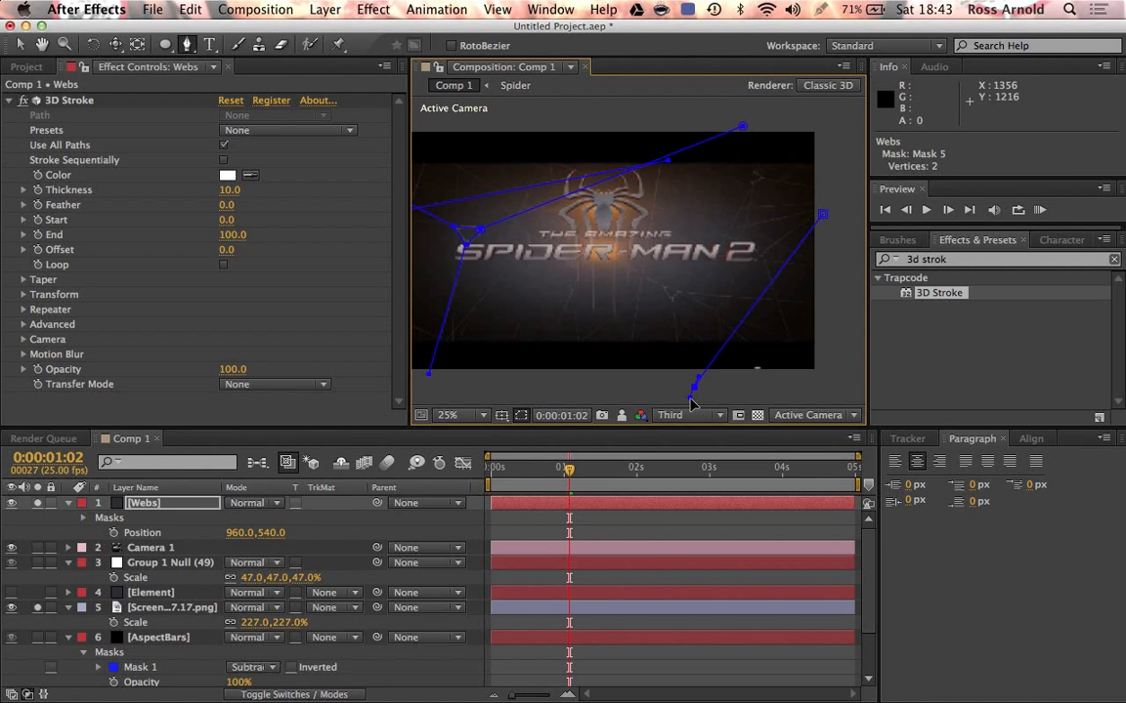
key("v")
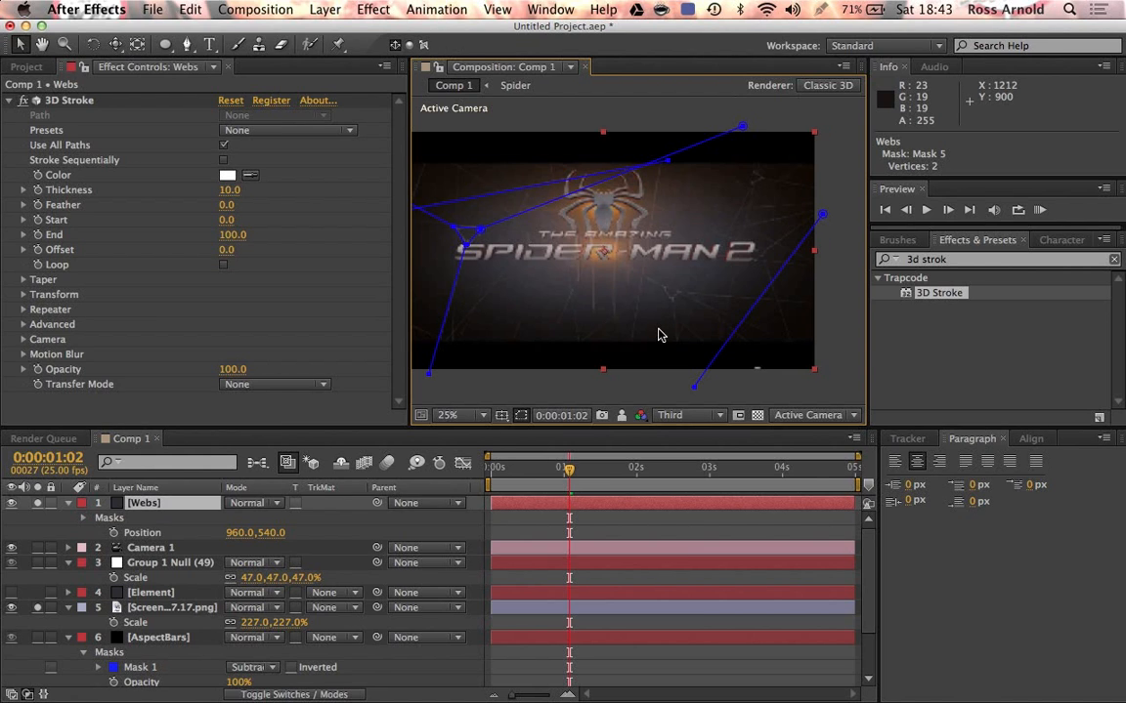
Draw a steep web strand just right of the spider, running from above the frame to below it
key("g")
left_click(667, 117)
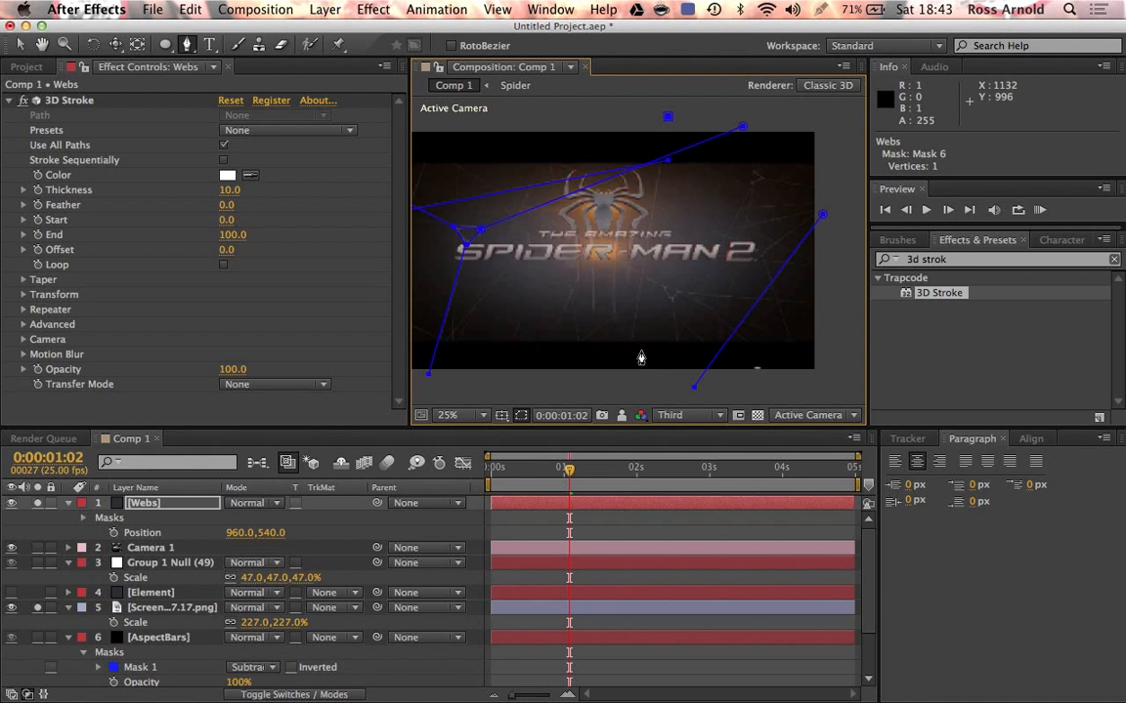
left_click(625, 380)
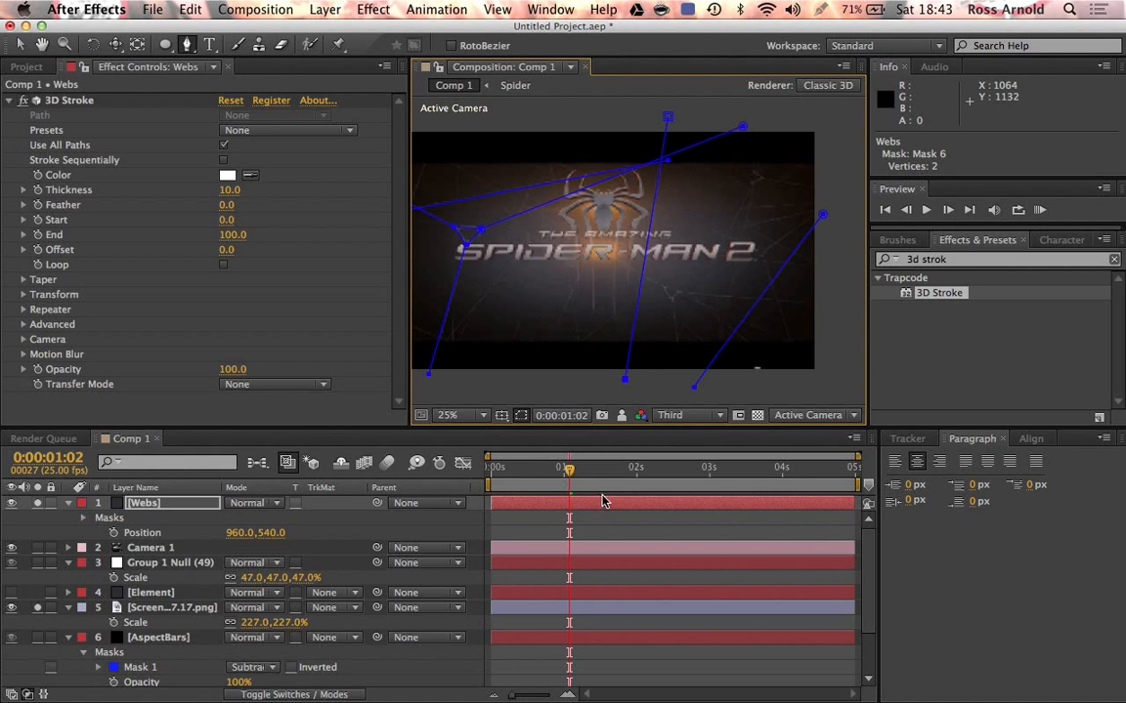
key("v")
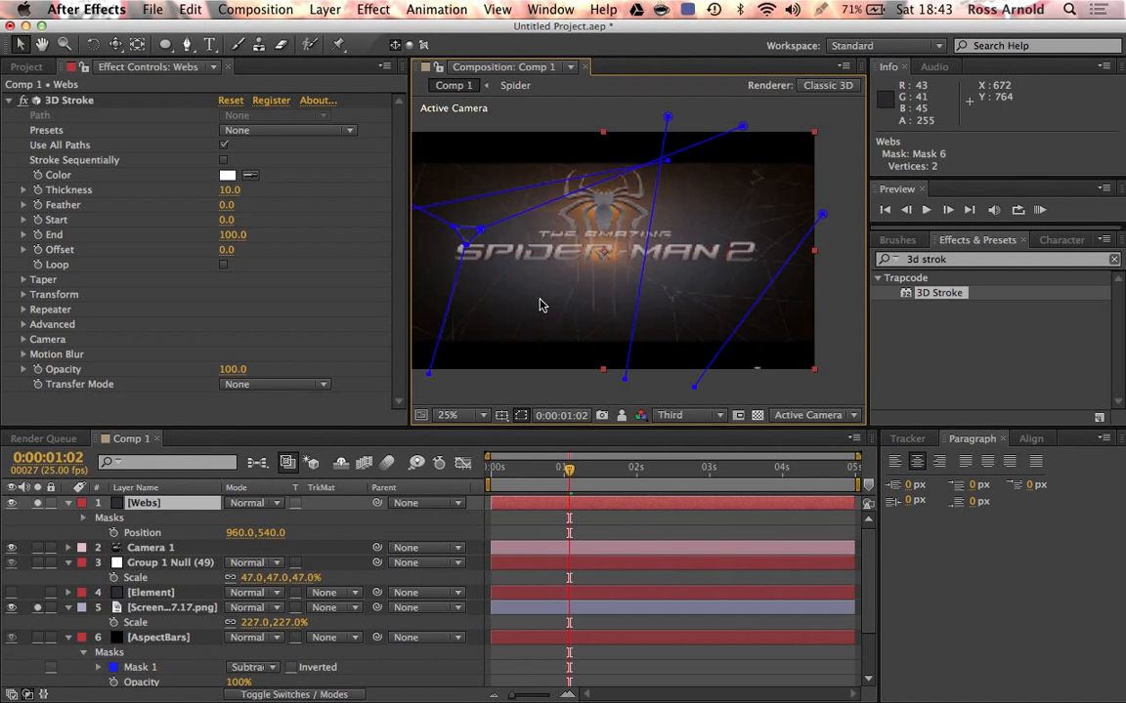
key("g")
Set the 3D Stroke thickness on the Webs layer to 0.9
left_click_drag(228, 189, 227, 189)
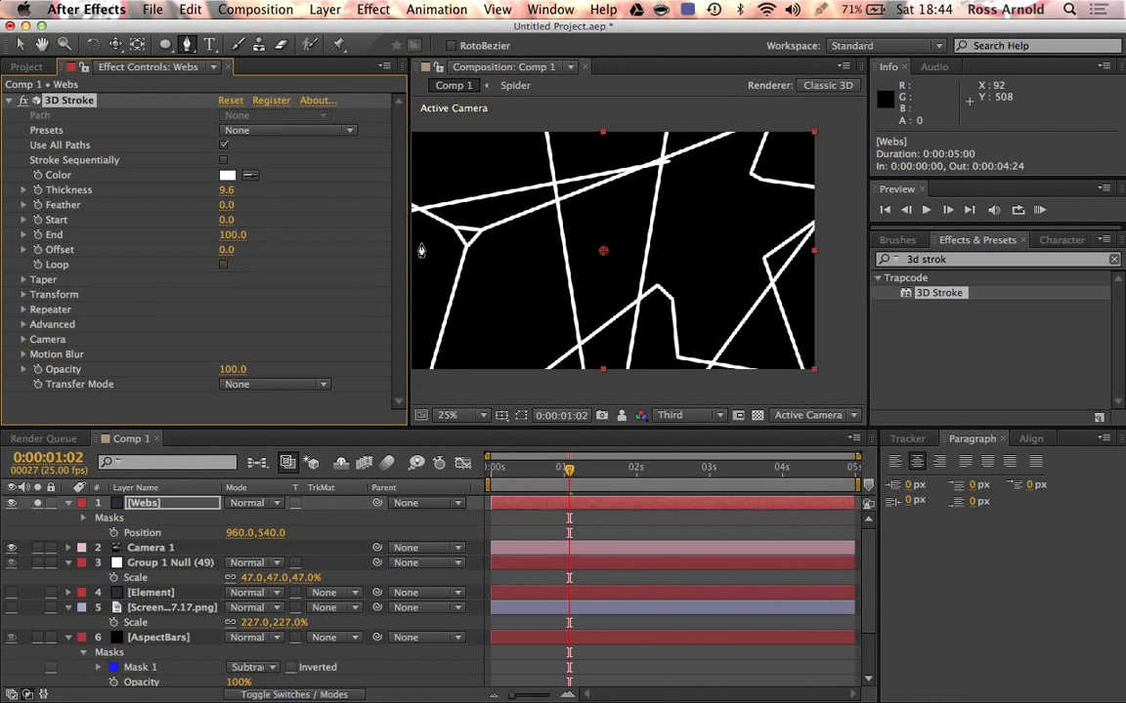
scroll(530, 264, "down", 1)
scroll(531, 262, "up", 1)
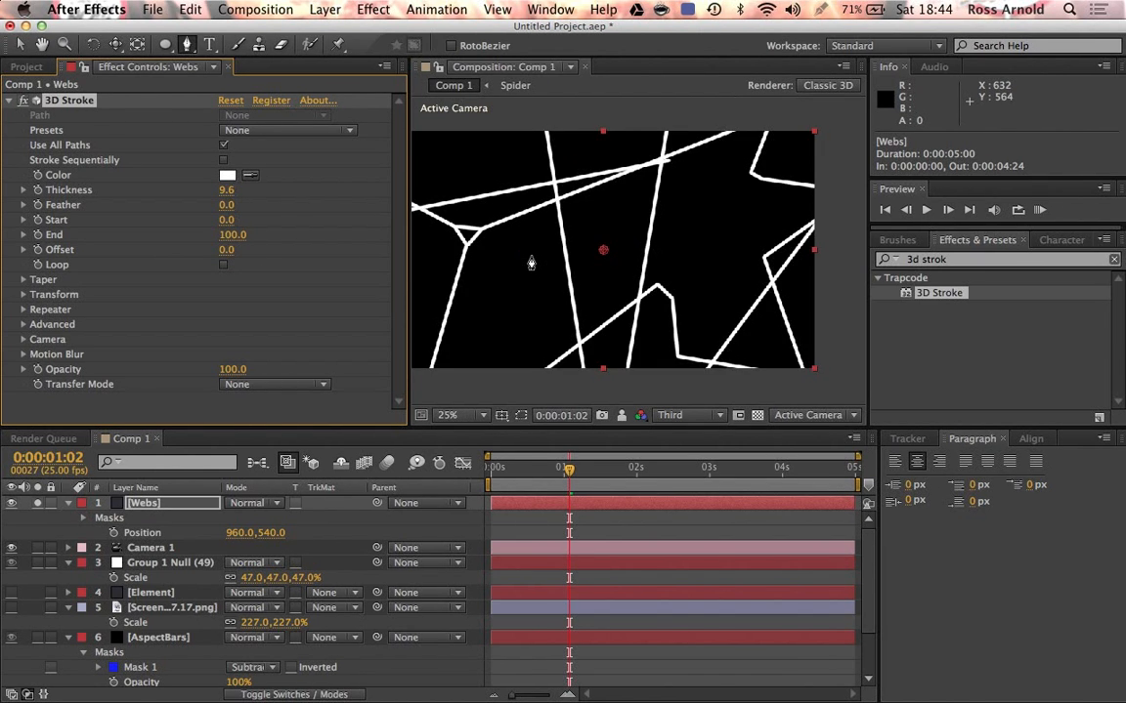
left_click(227, 191)
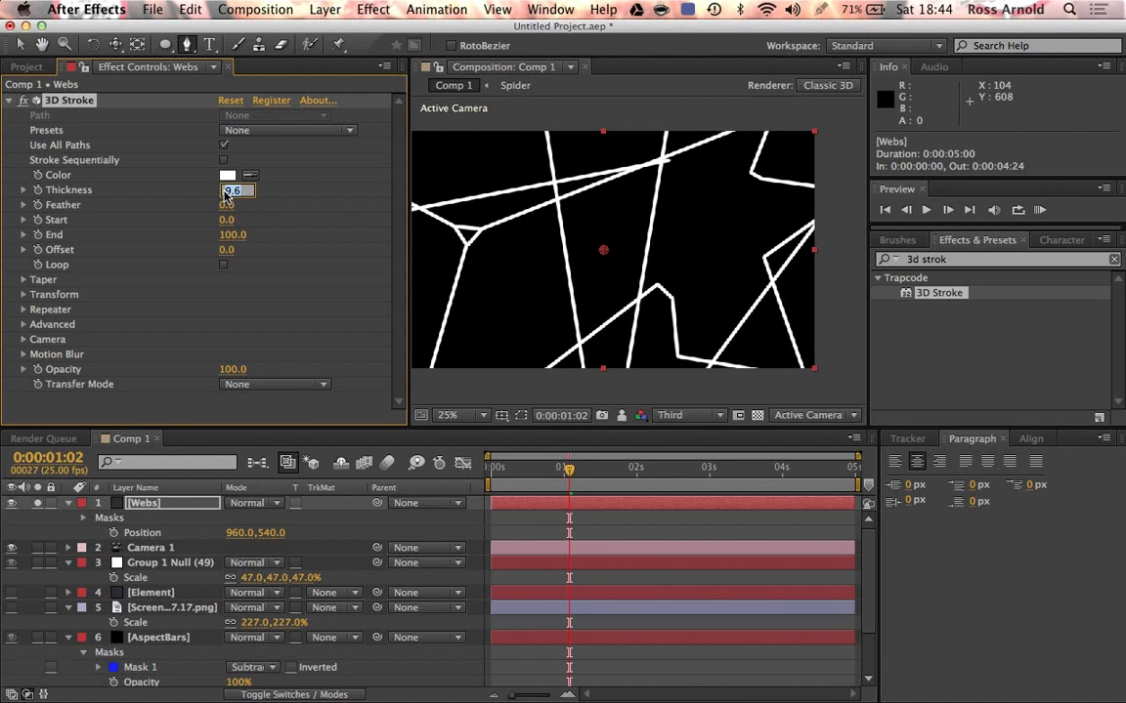
key("BackSpace")
type(".9")
key("Return")
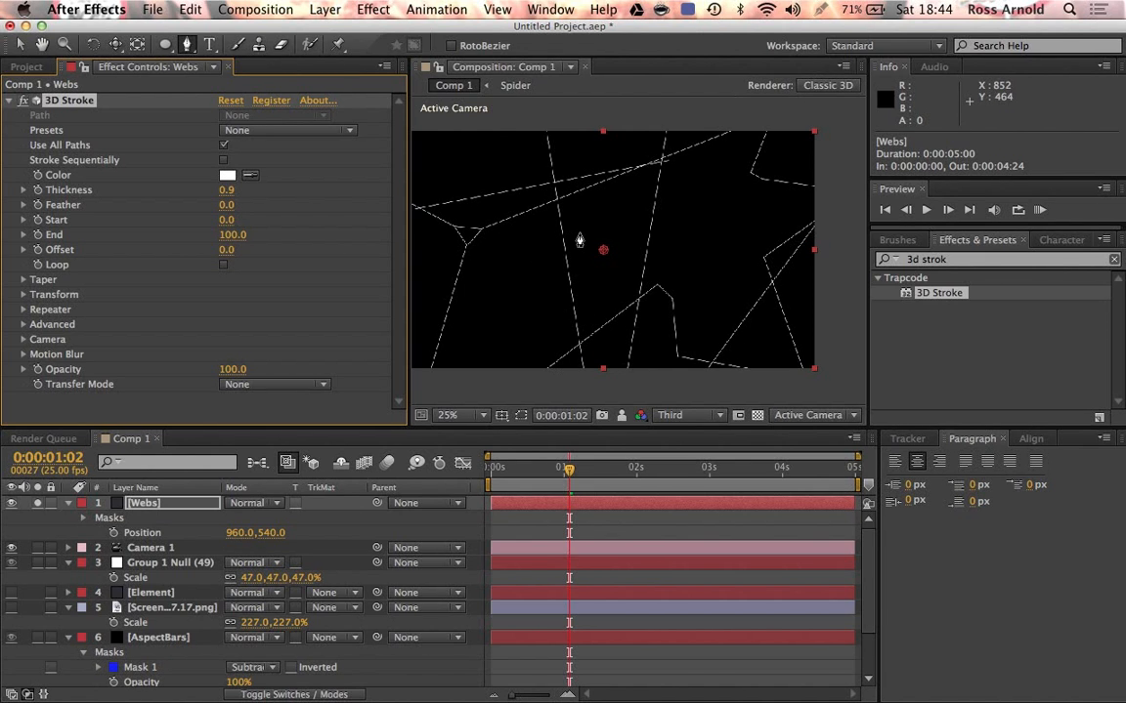
Inspect the web strands up close at full resolution and return the composition preview to half resolution
key("super+j")
scroll(668, 243, "up", 6)
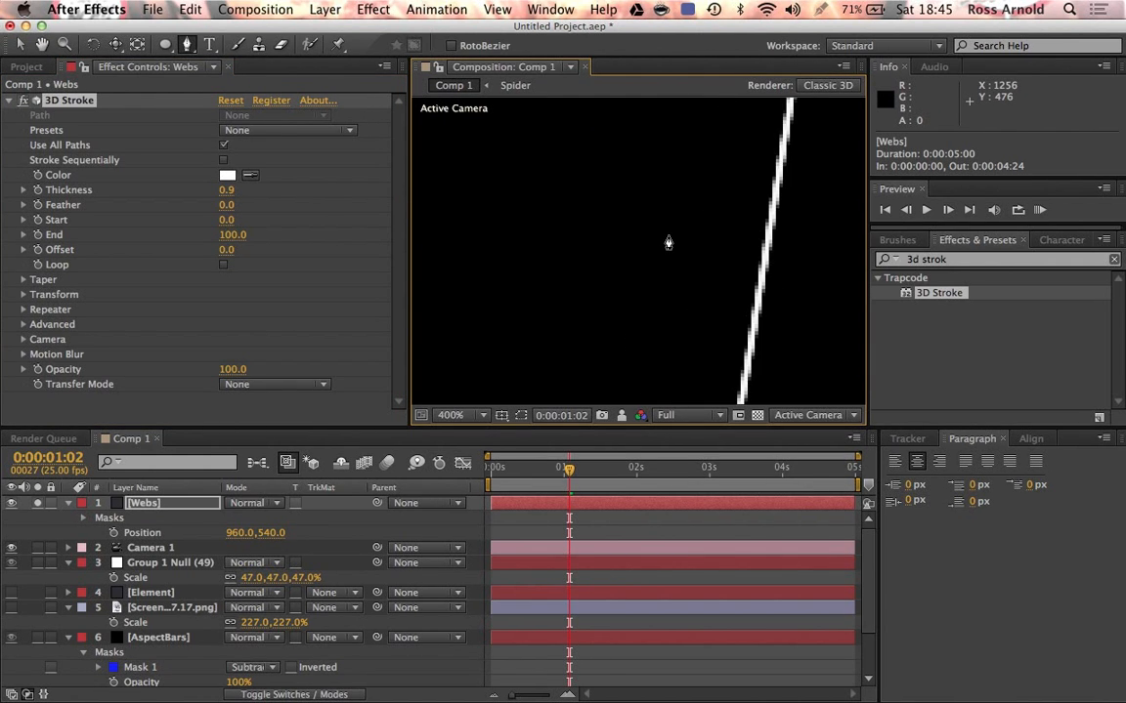
scroll(668, 242, "down", 12)
scroll(668, 242, "up", 7)
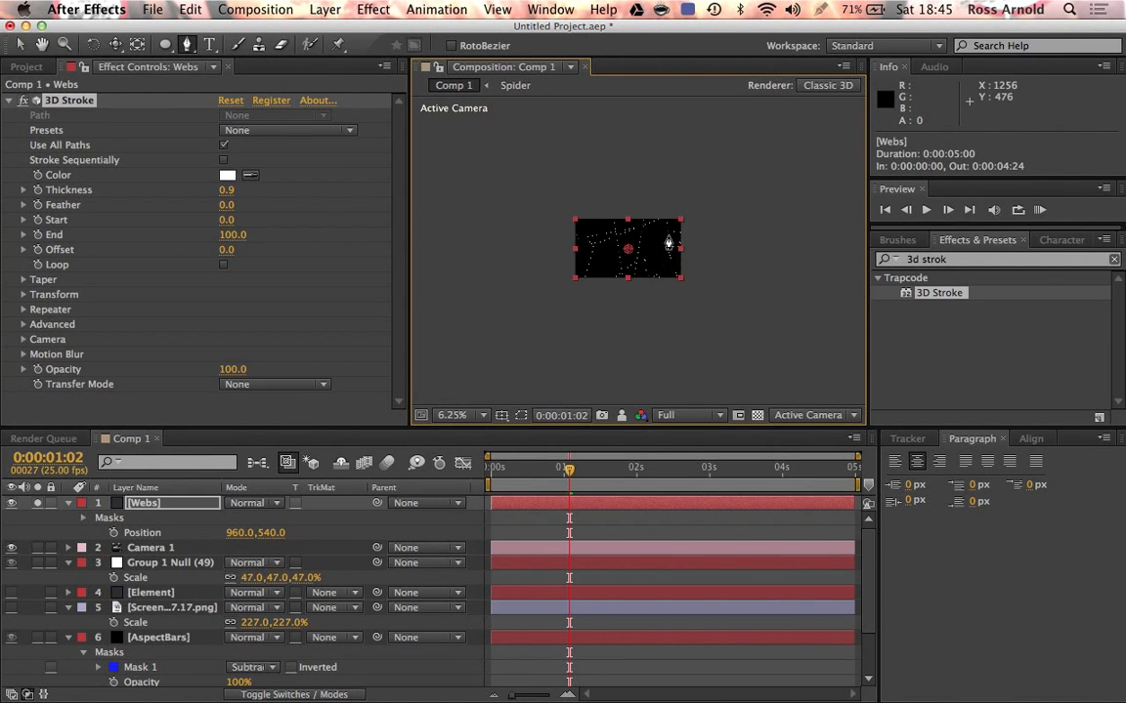
key("v")
scroll(616, 258, "down", 1)
key("super+shift+j")
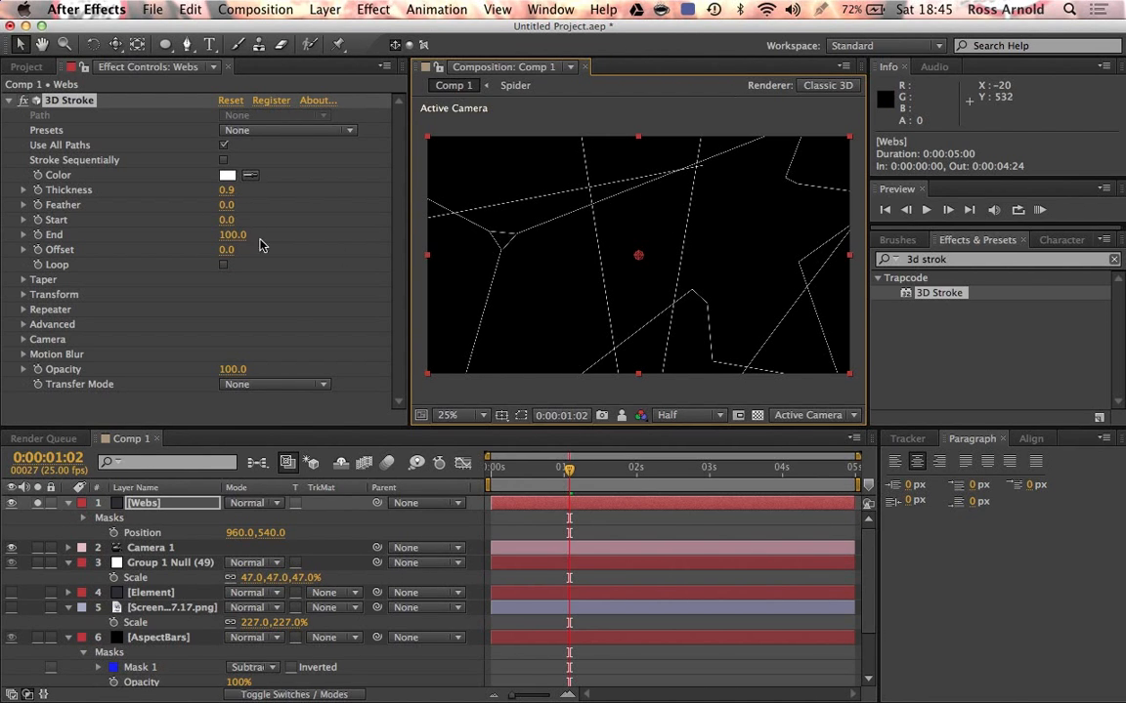
Find the Roughen Edges effect and apply it to the Webs layer
double_click(950, 259)
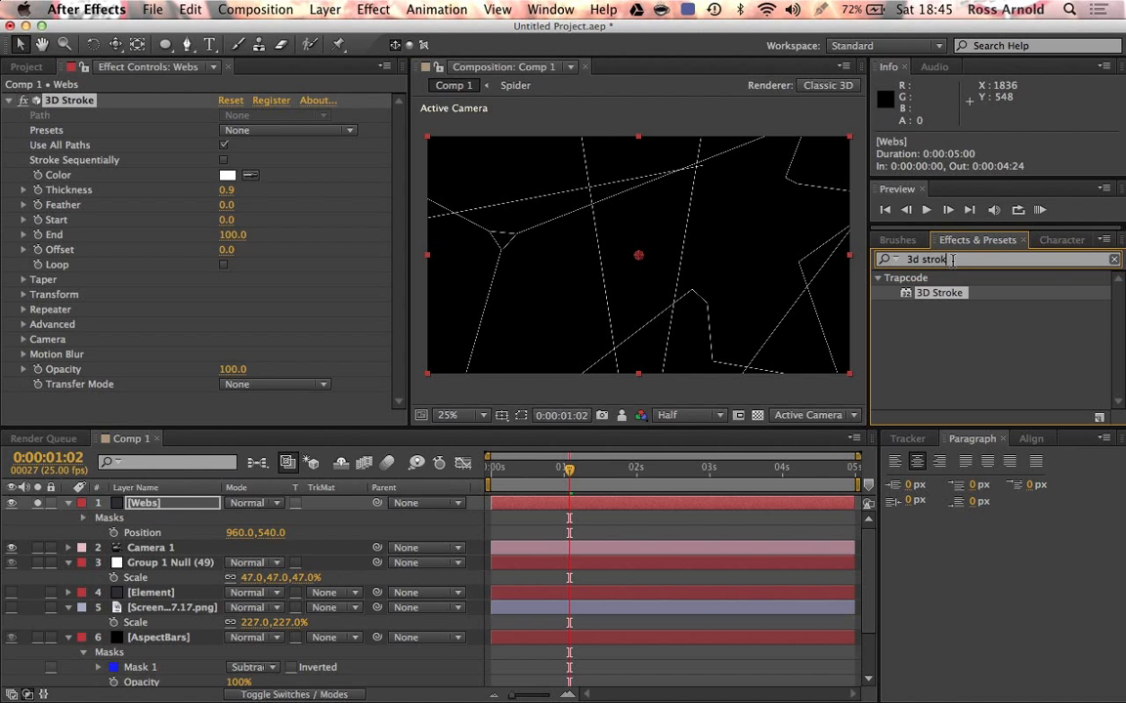
type("roughen")
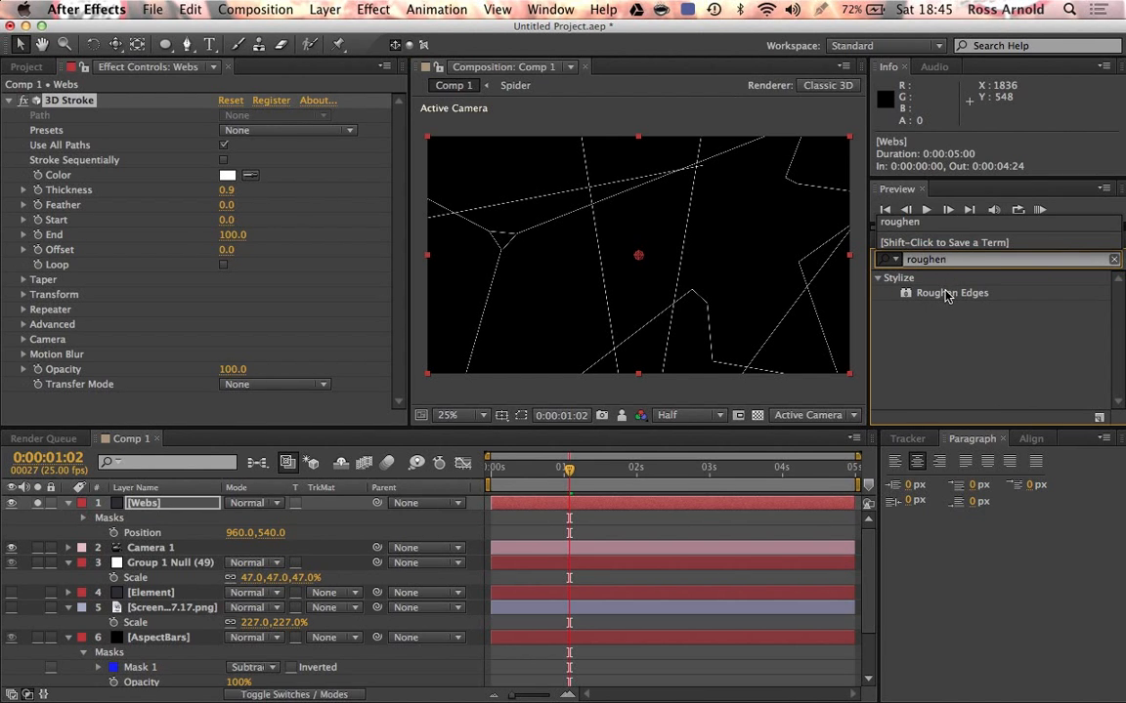
left_click_drag(944, 292, 520, 503)
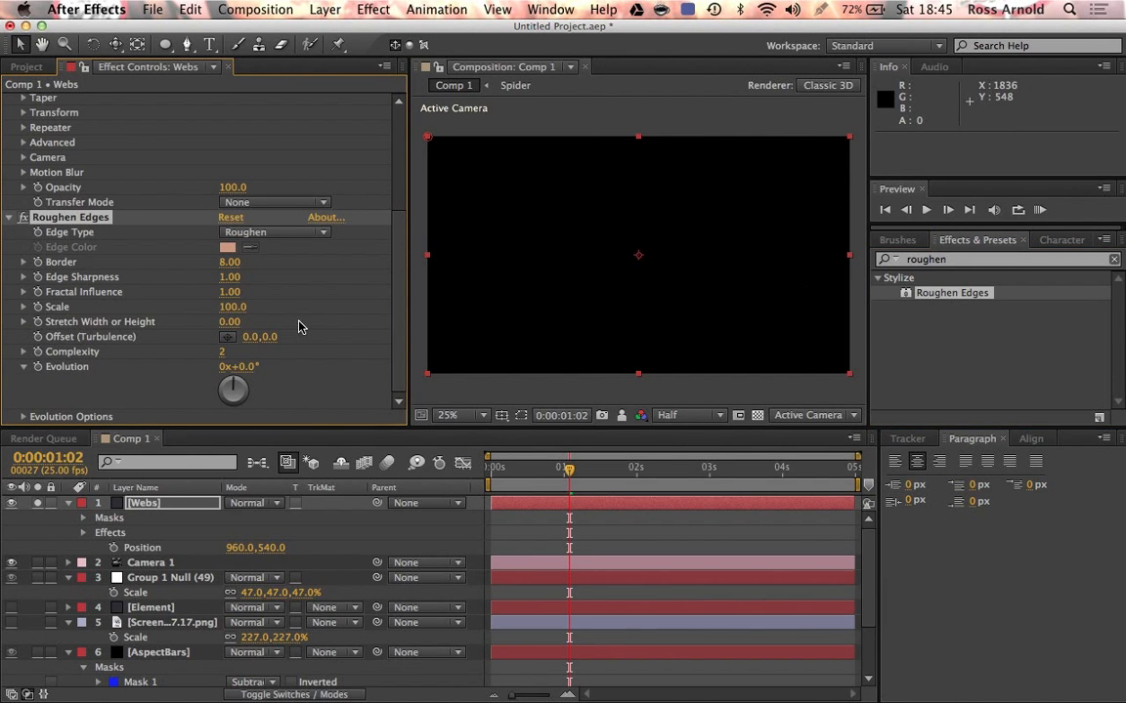
Try a Roughen Edges border of 3 and then 2.10 on the webs, comparing them with the reference screenshot
left_click(229, 262)
type("3")
key("Return")
mouse_move(225, 261)
left_mouse_down()
mouse_move(234, 262)
mouse_move(225, 273)
left_mouse_up()
left_click(35, 630)
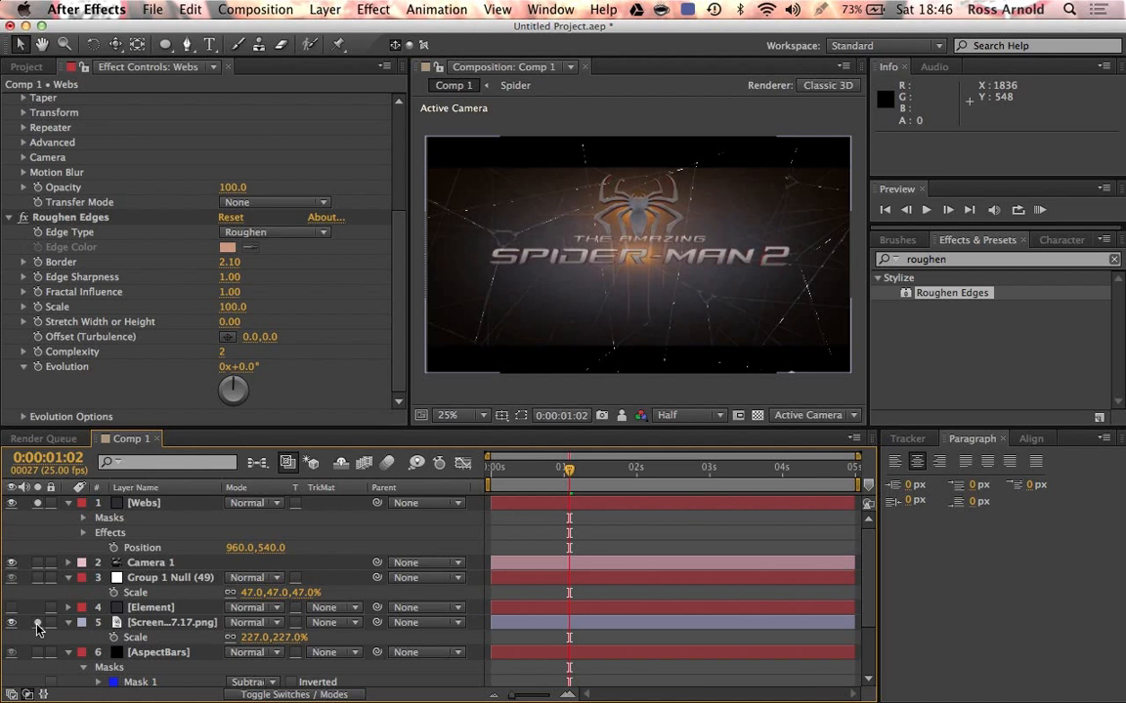
left_click(37, 626)
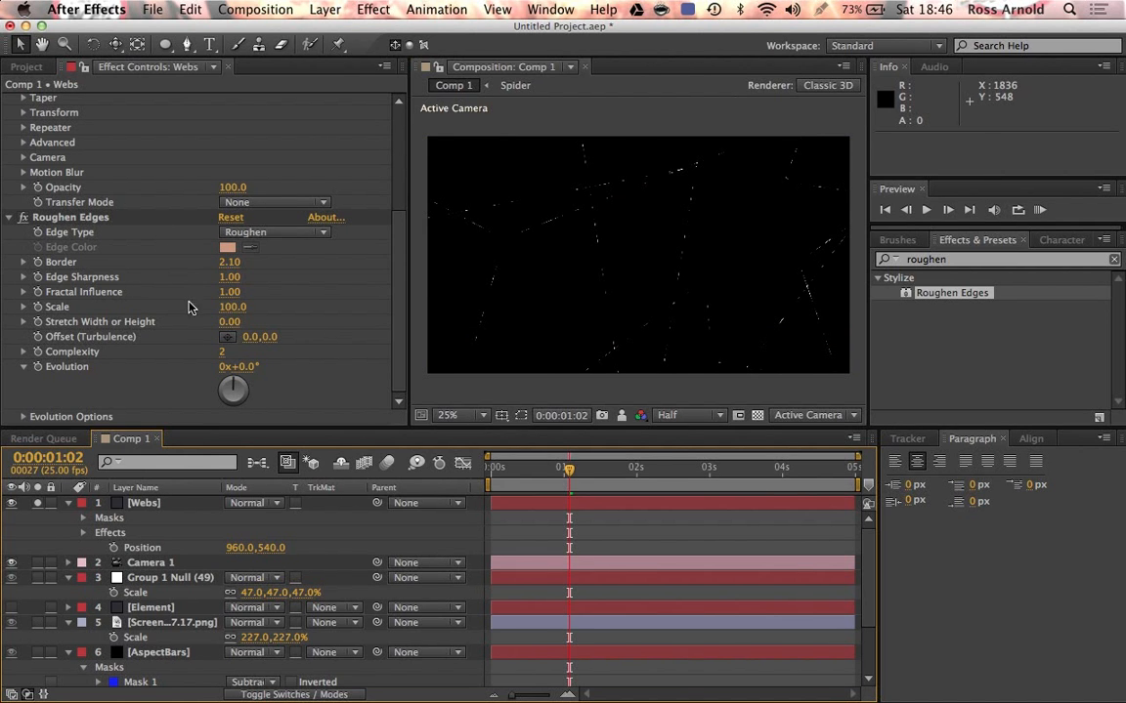
Set the Roughen Edges border on the Webs layer to 1.00 and its scale to 25
left_click_drag(229, 268, 201, 259)
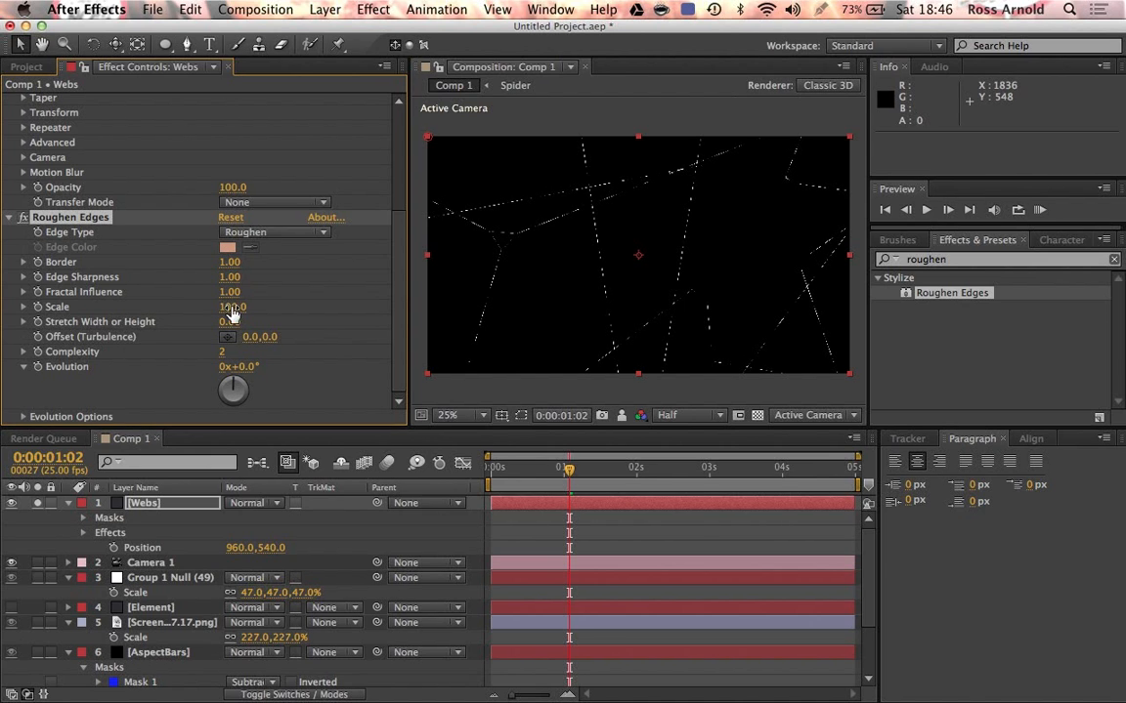
left_click_drag(226, 307, 169, 310)
left_click(230, 309)
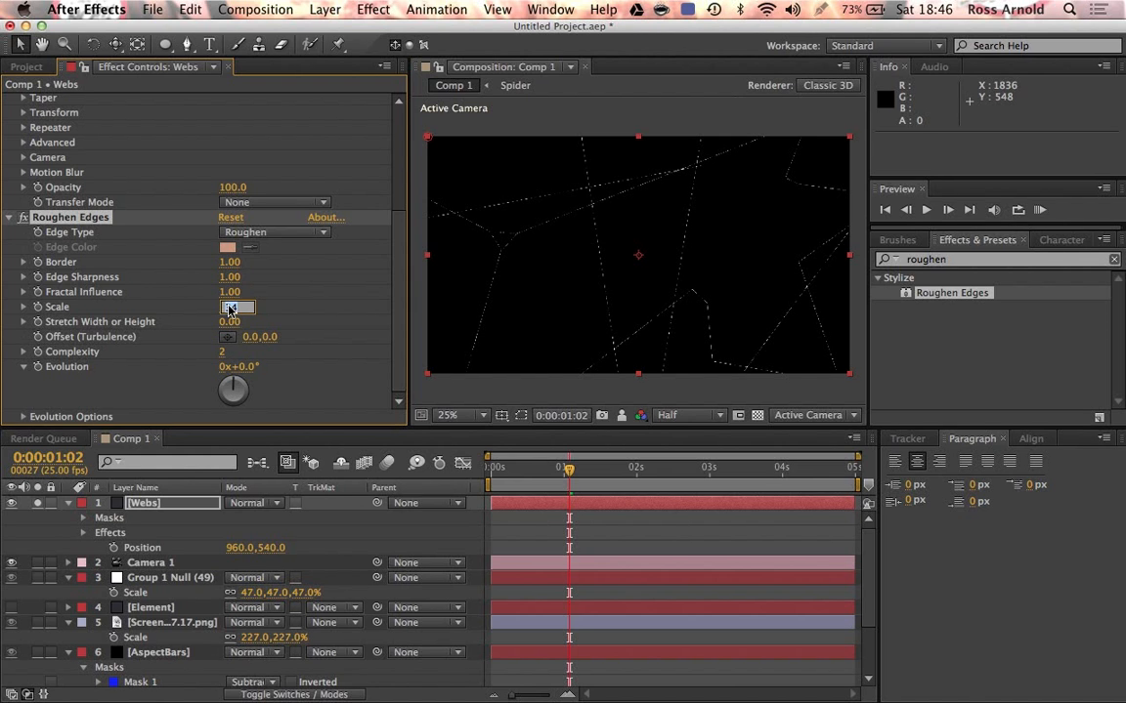
type("25")
key("Return")
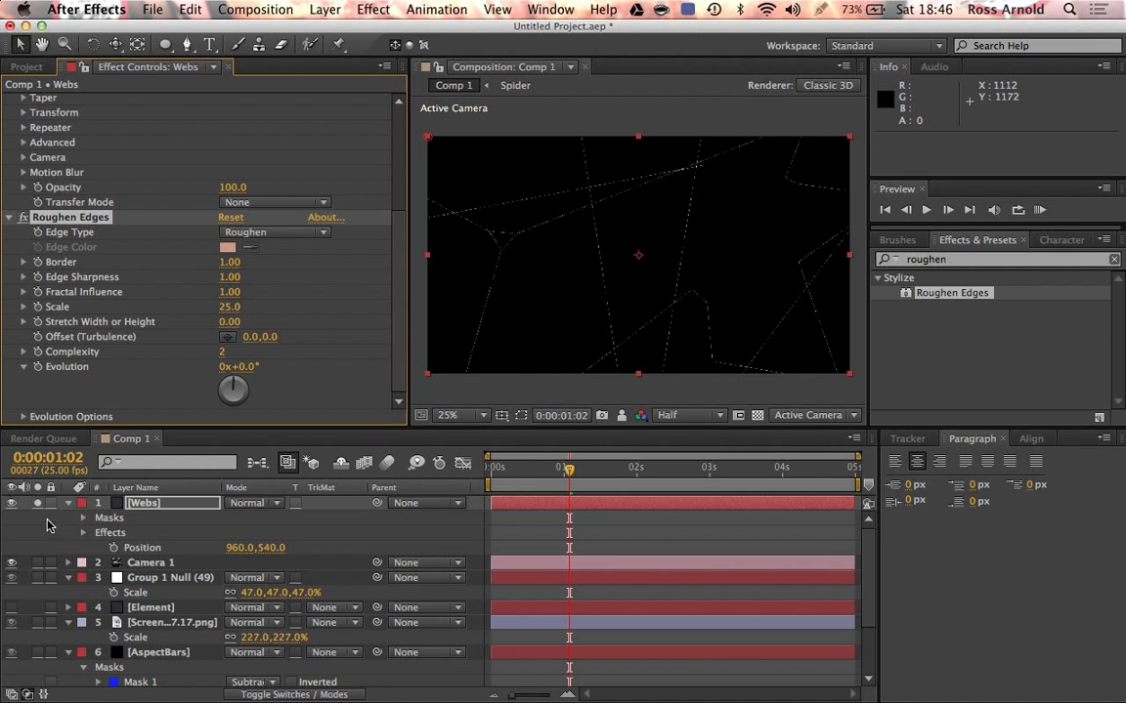
Apply Fast Blur to the Webs layer with a blurriness of 2.0
left_click(924, 262)
double_click(924, 262)
type("fast")
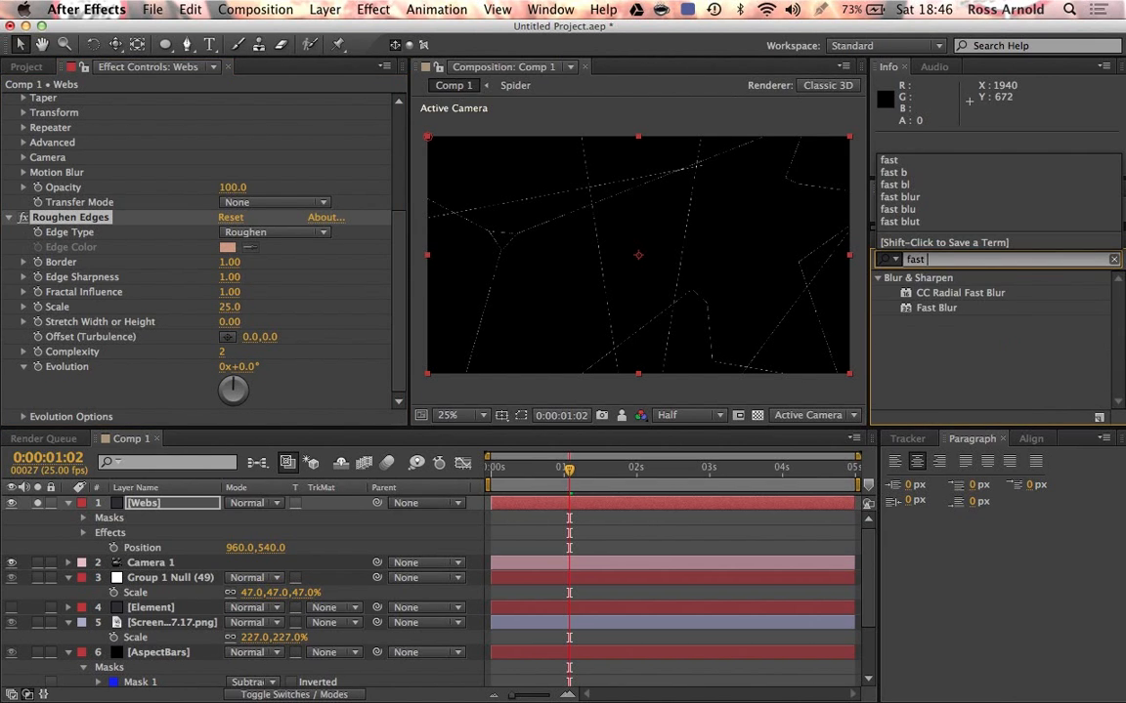
type(" blur")
double_click(940, 309)
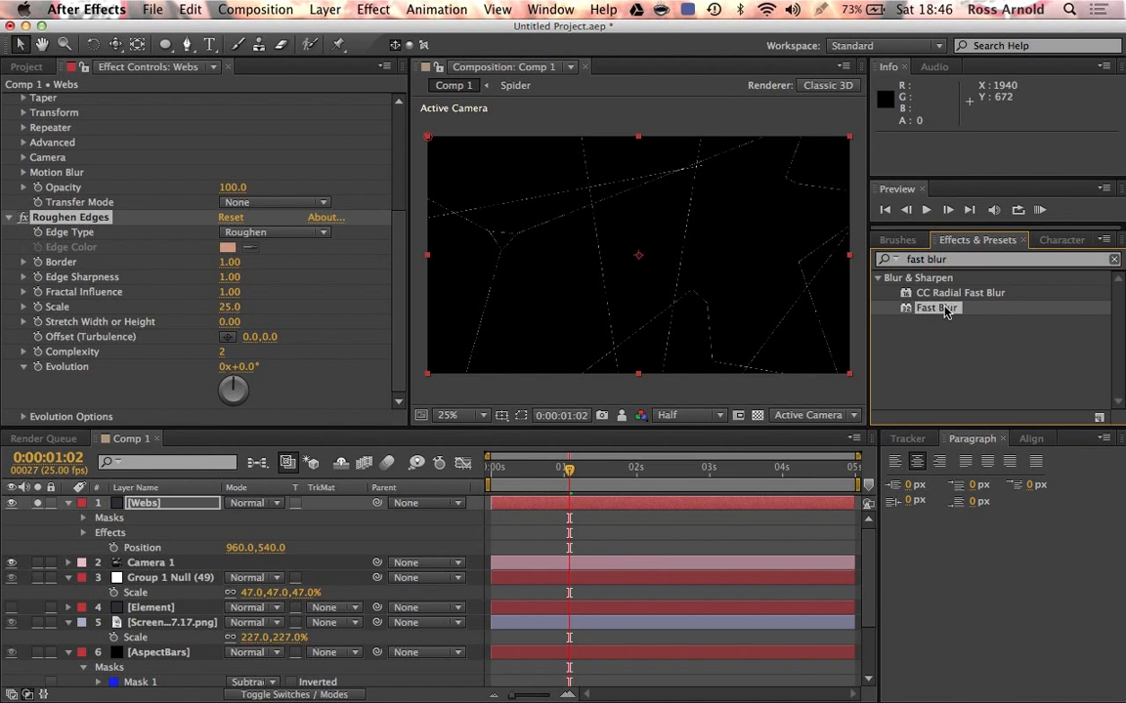
left_click_drag(218, 389, 229, 389)
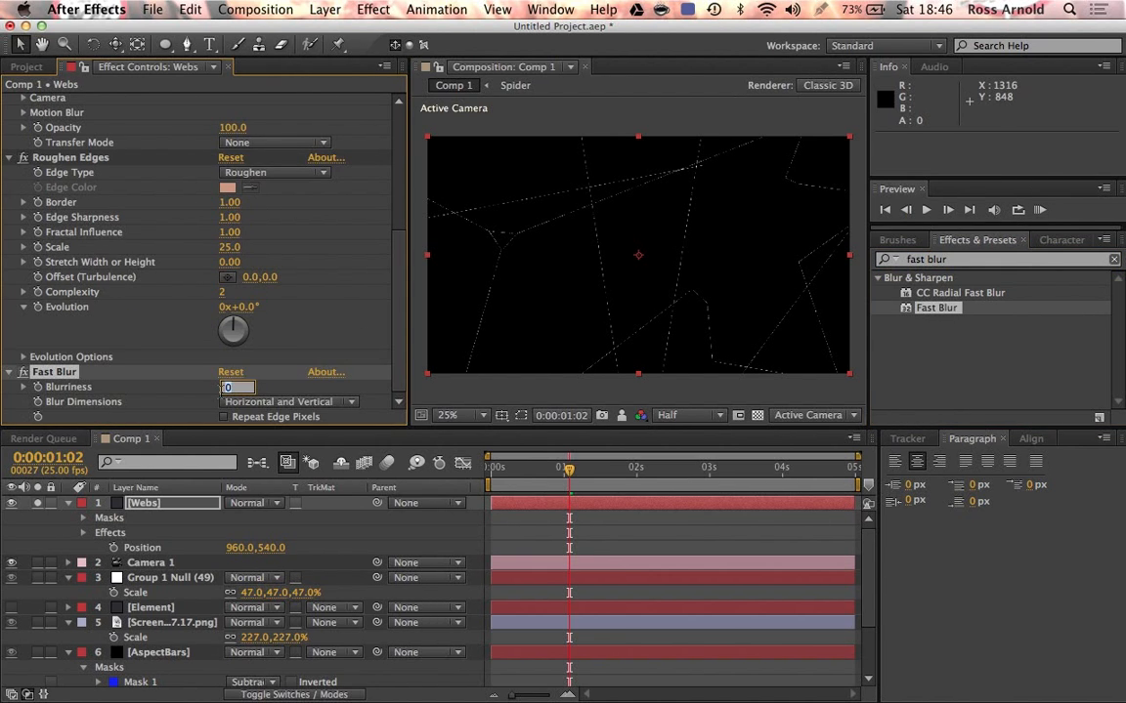
left_click(228, 388)
key("Return")
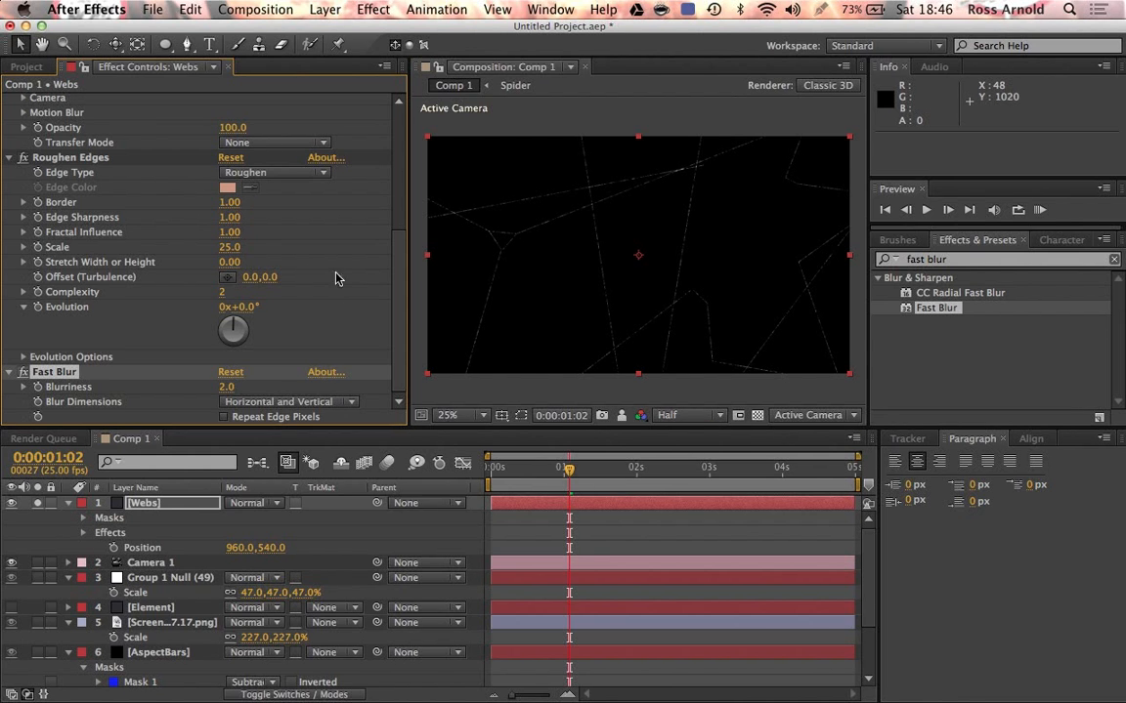
key("period")
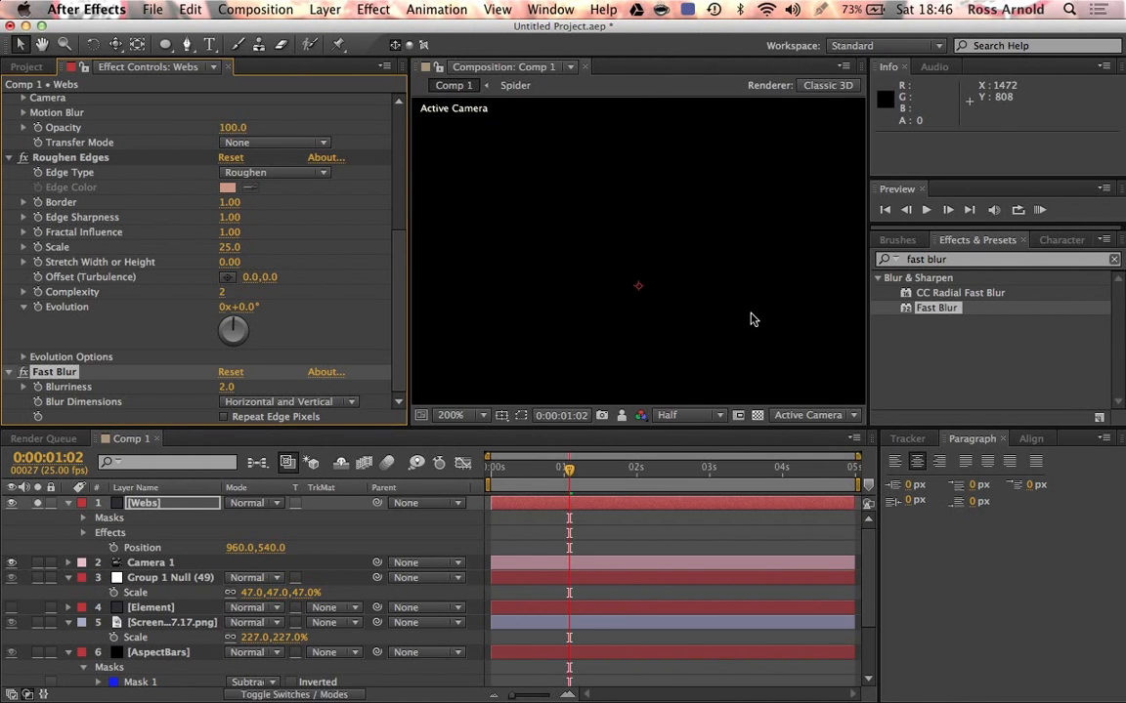
key("comma")
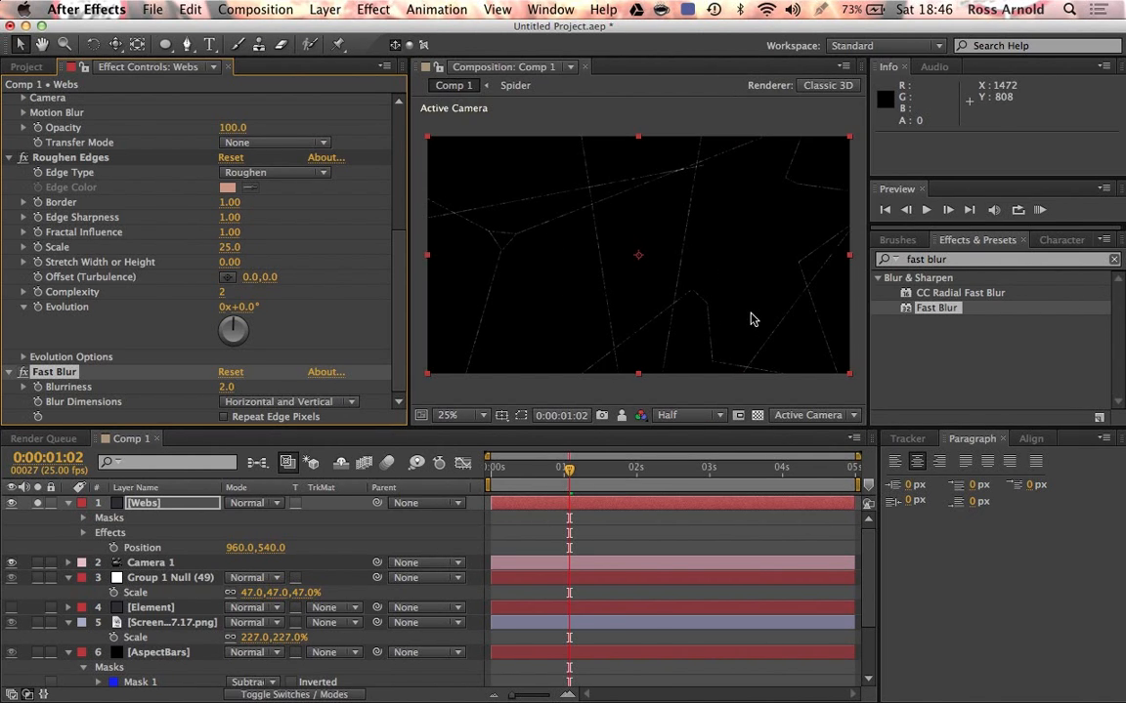
Find the Stylize Glow effect and apply it to the Webs layer
left_click(941, 260)
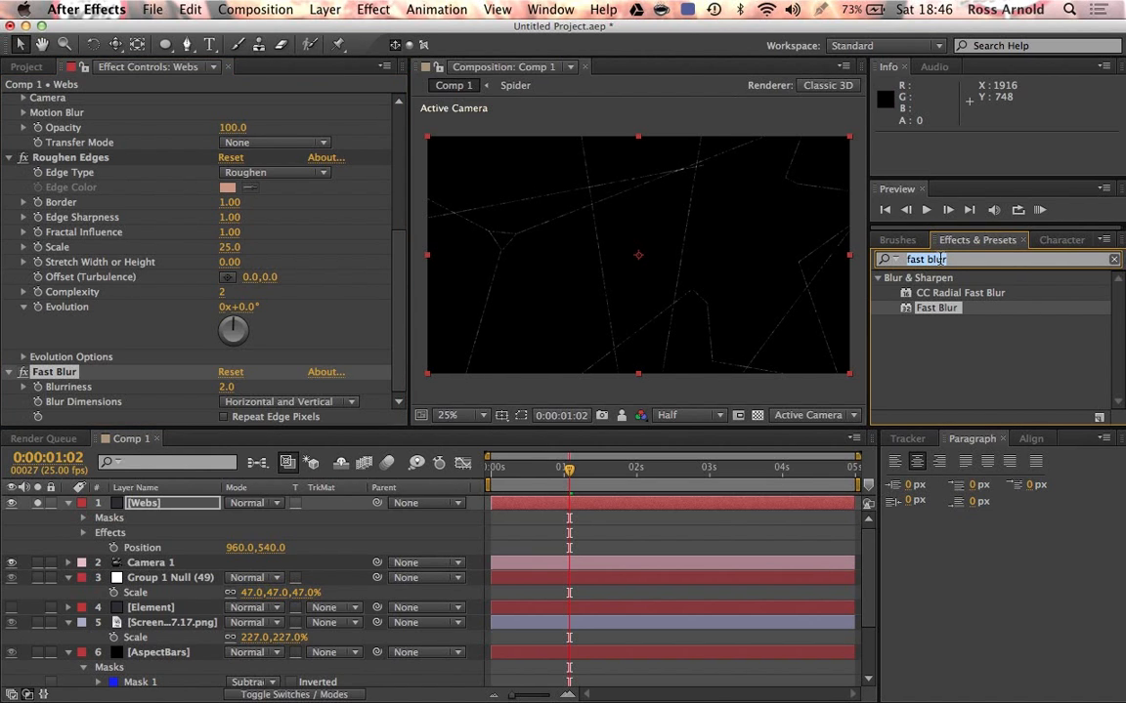
type("glow")
scroll(952, 335, "down", 1)
scroll(953, 336, "down", 8)
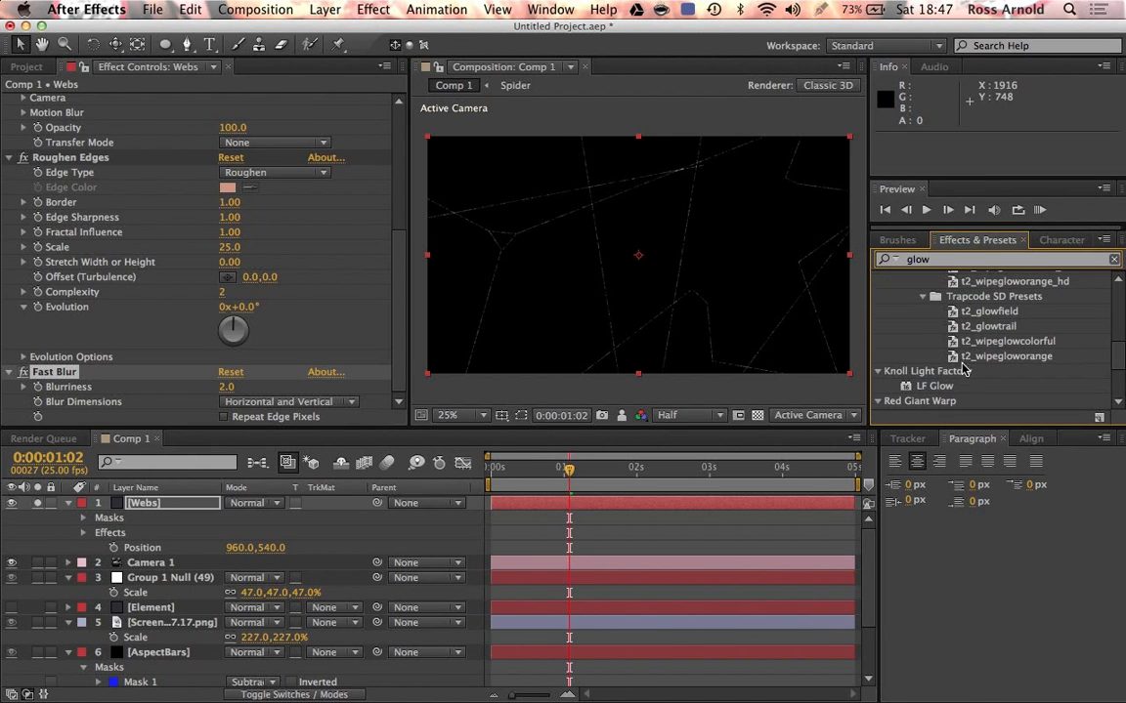
double_click(927, 396)
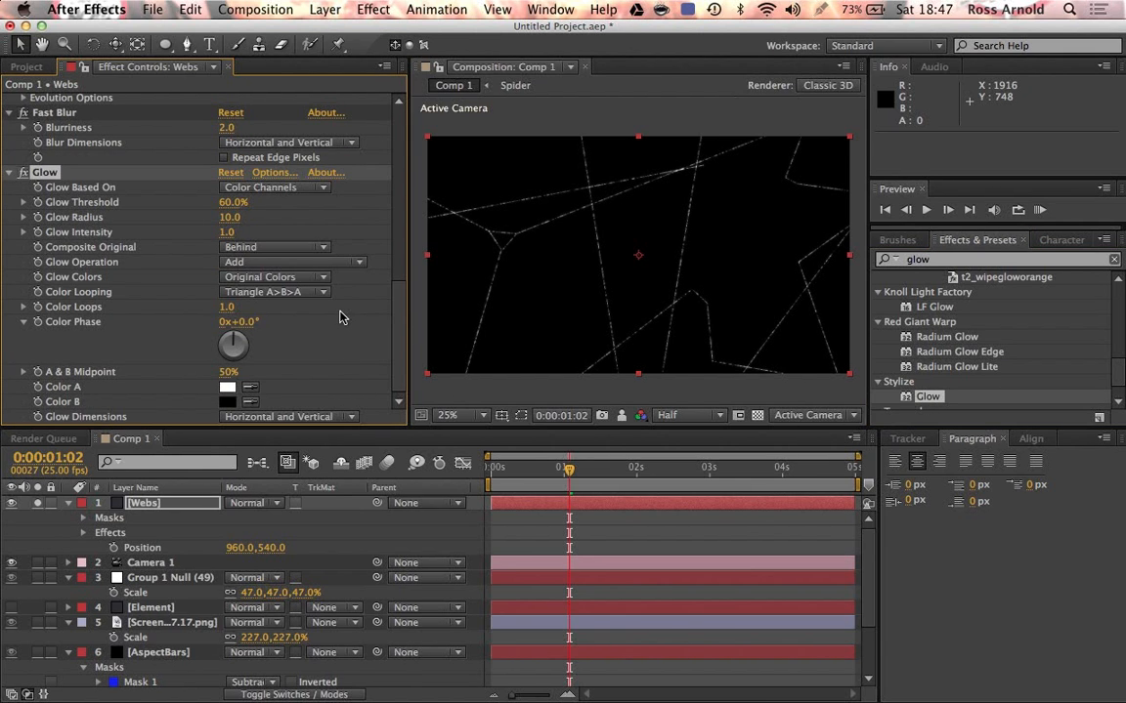
Set the Glow threshold on the webs to 20%, its radius to 72 and its intensity to 2
left_click(227, 202)
type("20")
key("Tab")
type("72")
key("Tab")
type("2")
key("Return")
Change the 3D Stroke color of the webs to the dark gray 686767
scroll(175, 217, "up", 10)
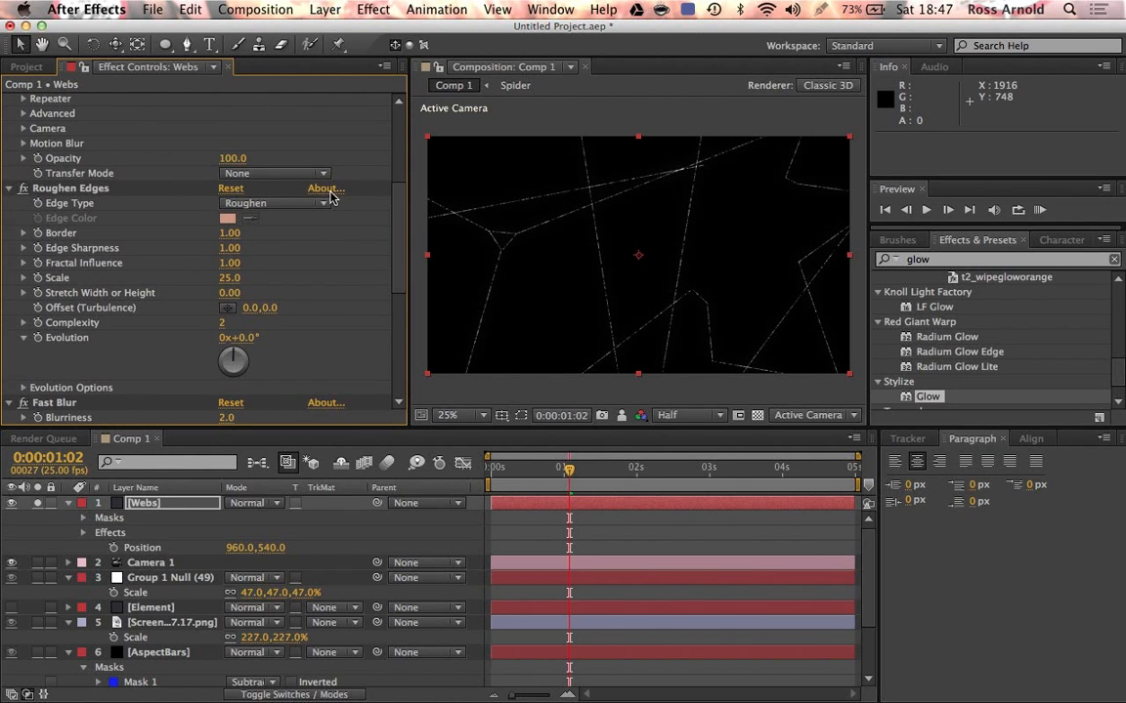
left_click(226, 177)
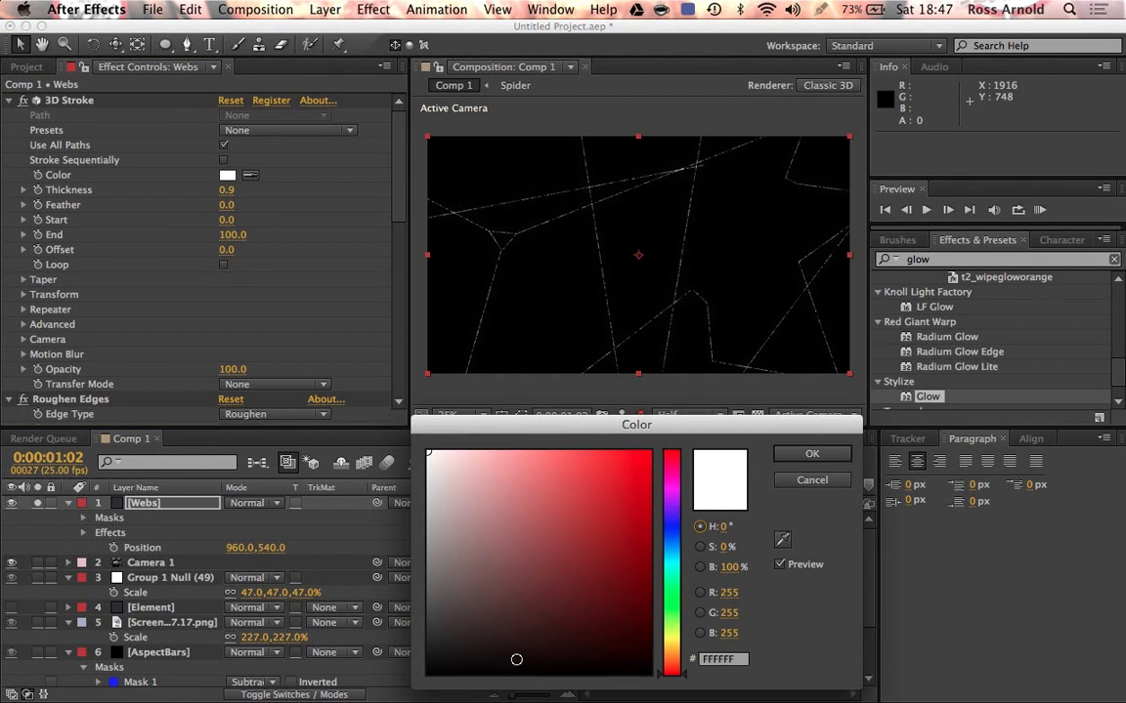
left_click(430, 573)
left_click_drag(431, 573, 428, 583)
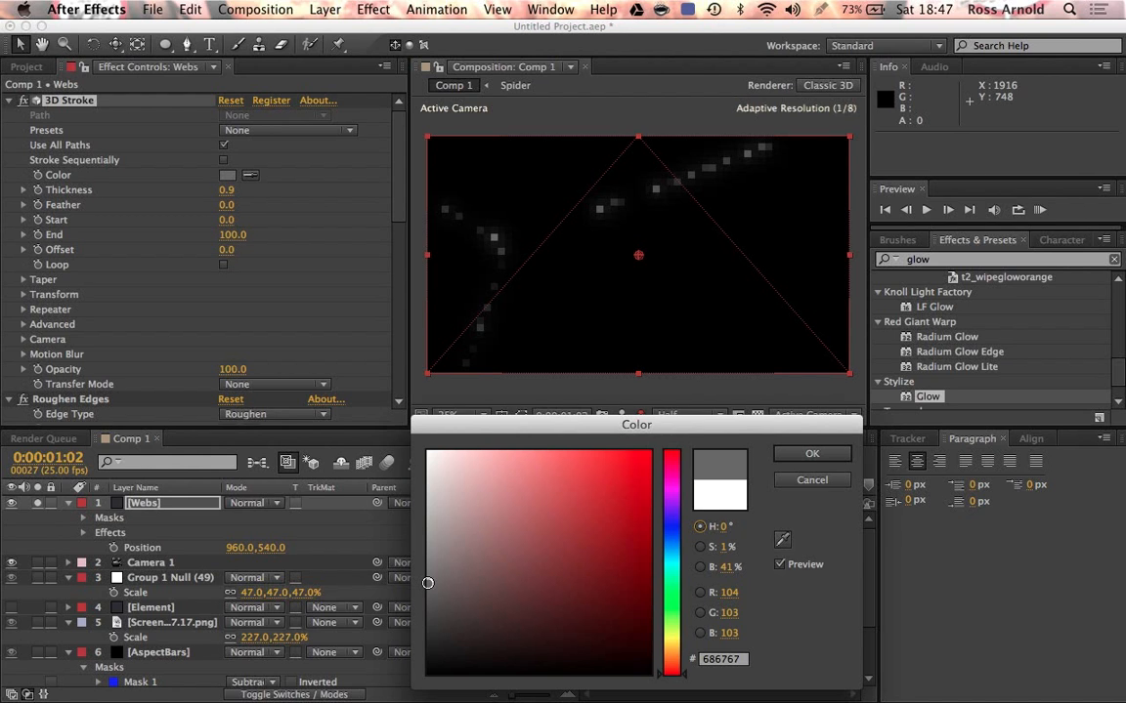
left_click(801, 453)
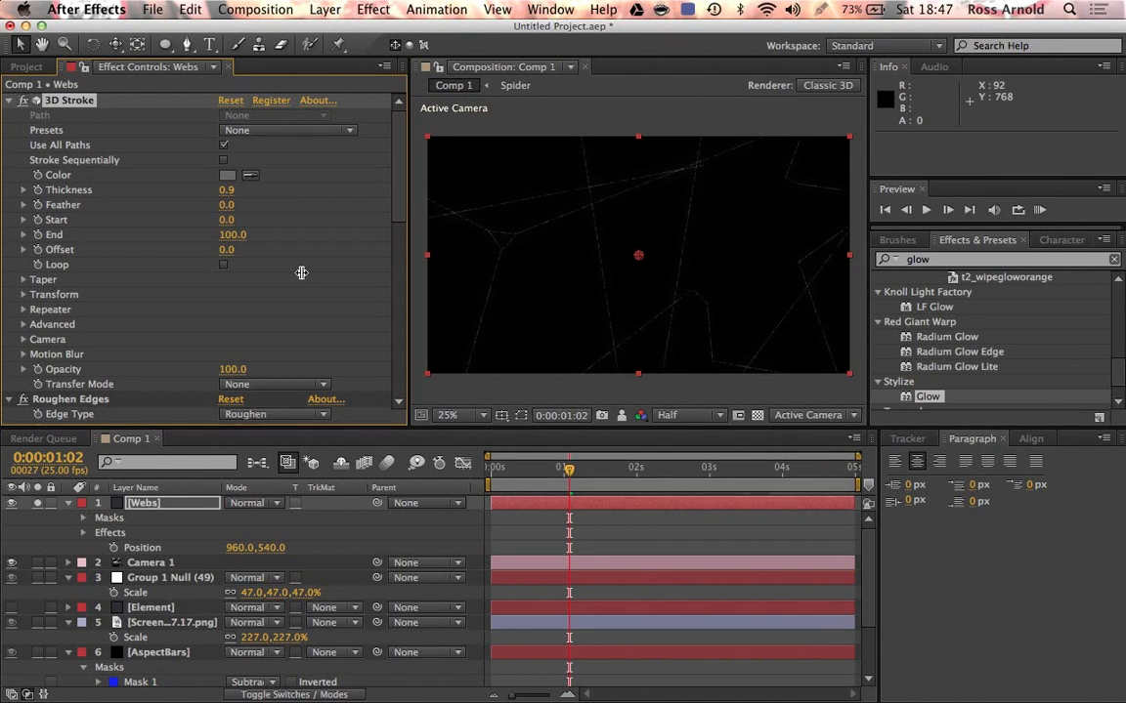
Set the Webs layer's blending mode to Screen and turn off its solo
left_click(248, 503)
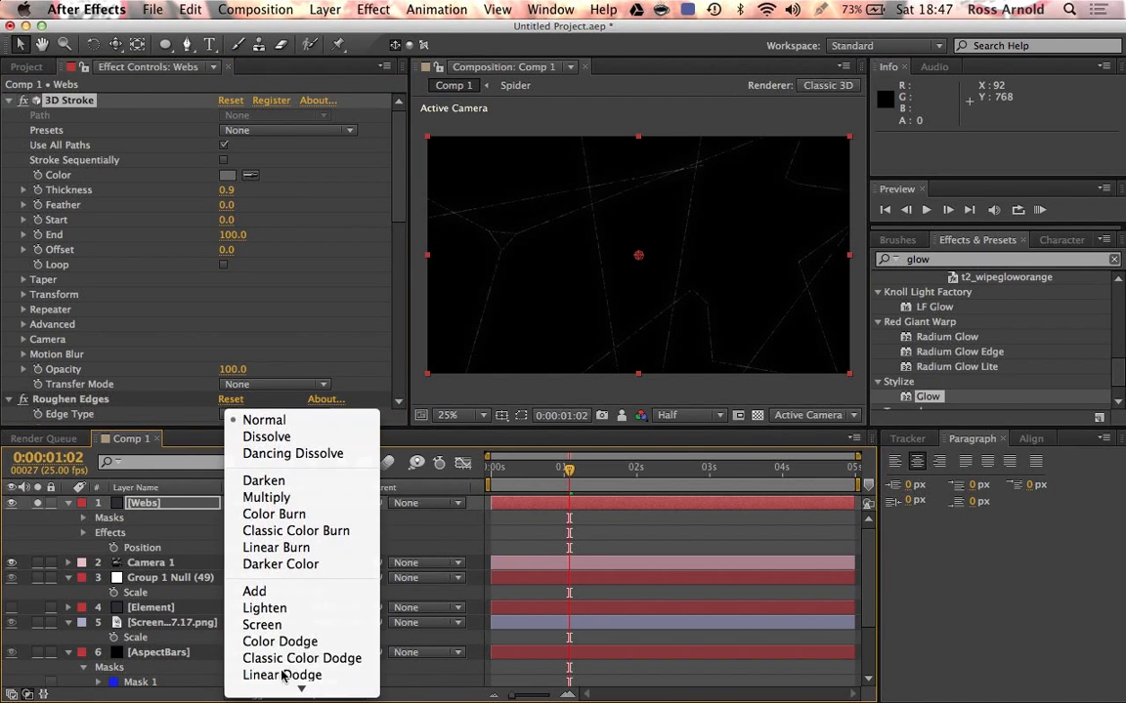
left_click(286, 626)
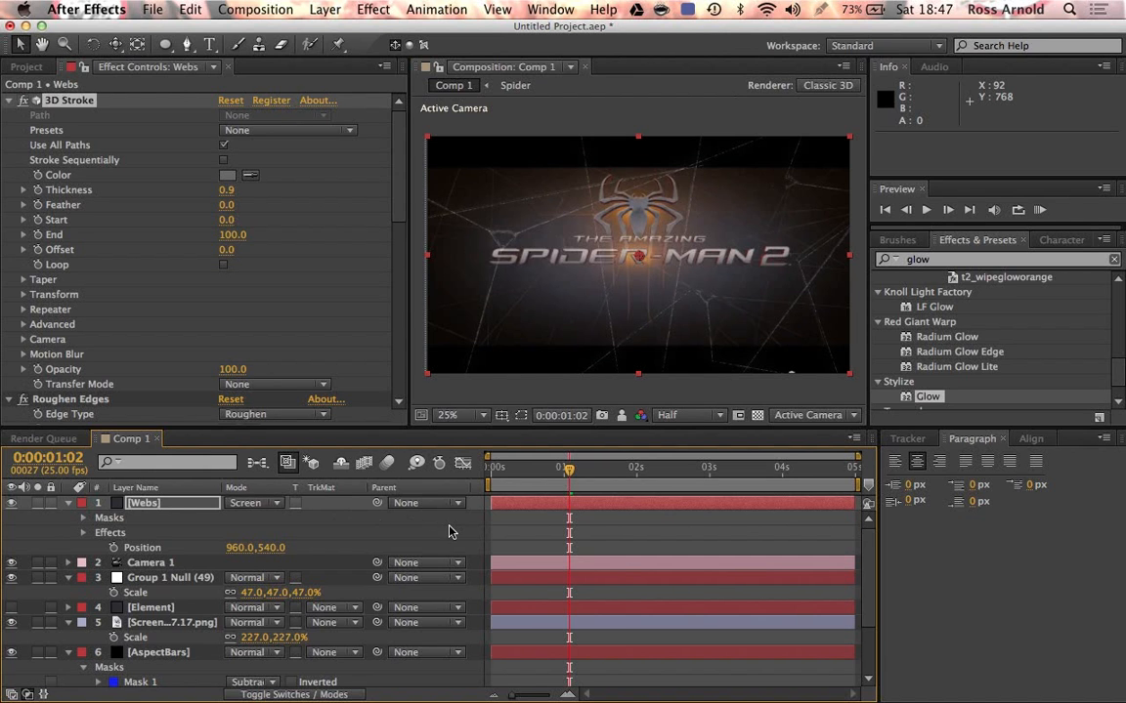
Delete the AspectBars layer and hide the reference screenshot layer
left_click(152, 654)
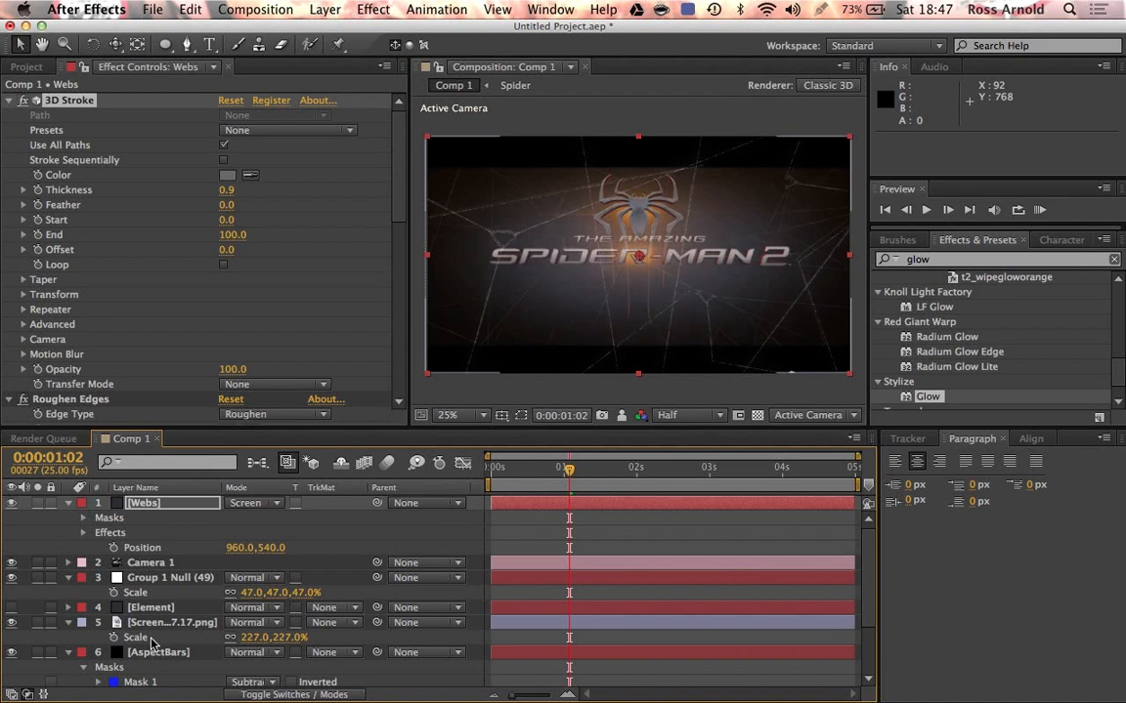
left_click_drag(152, 654, 142, 504)
key("Delete")
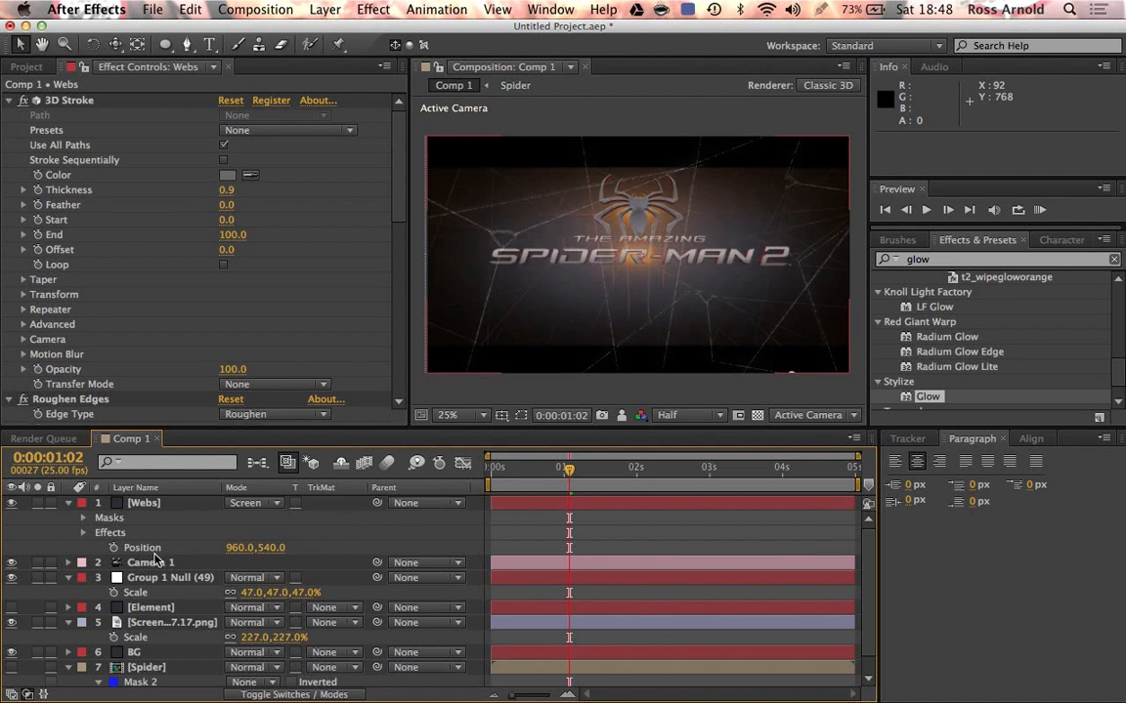
left_click(11, 623)
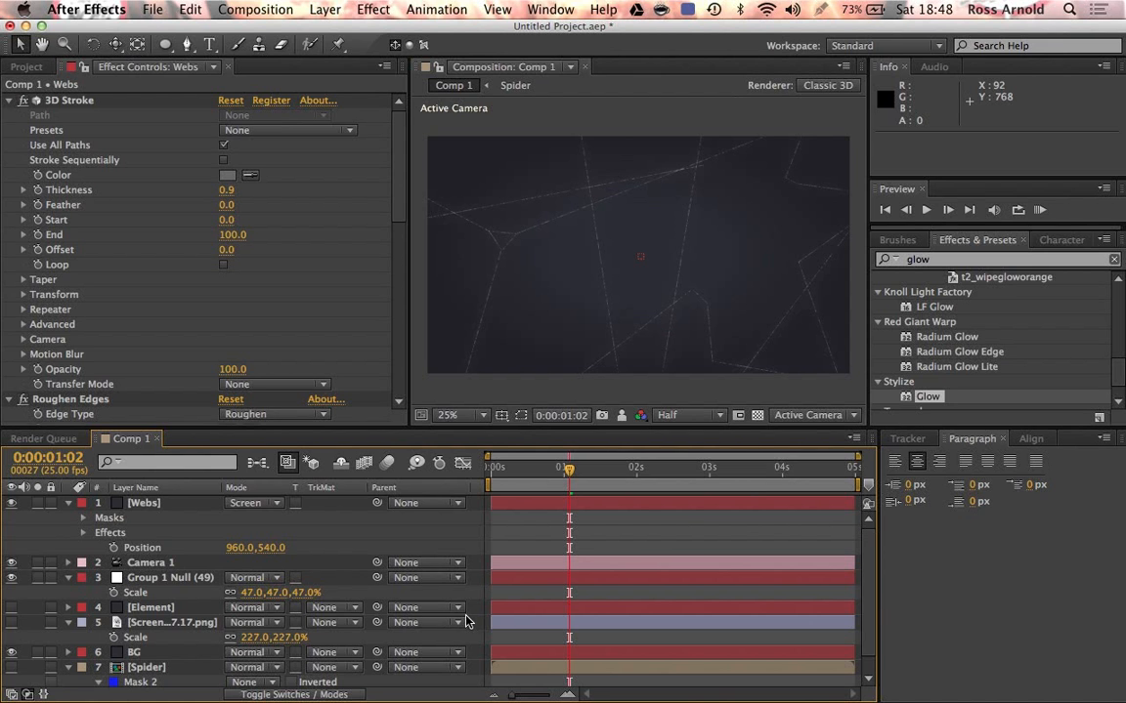
Recolor the BG solid to a less blue, near-neutral dark gray in its solid settings
left_click(134, 653)
key("super+shift+y")
left_click(140, 421)
key("Return")
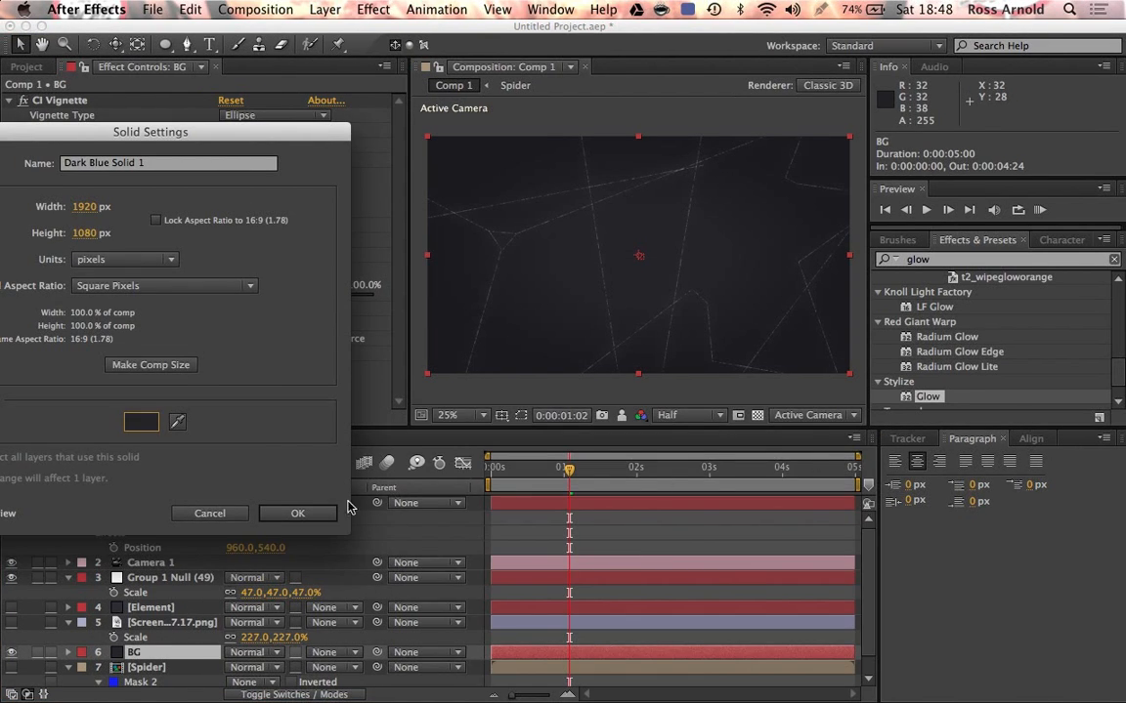
key("Return")
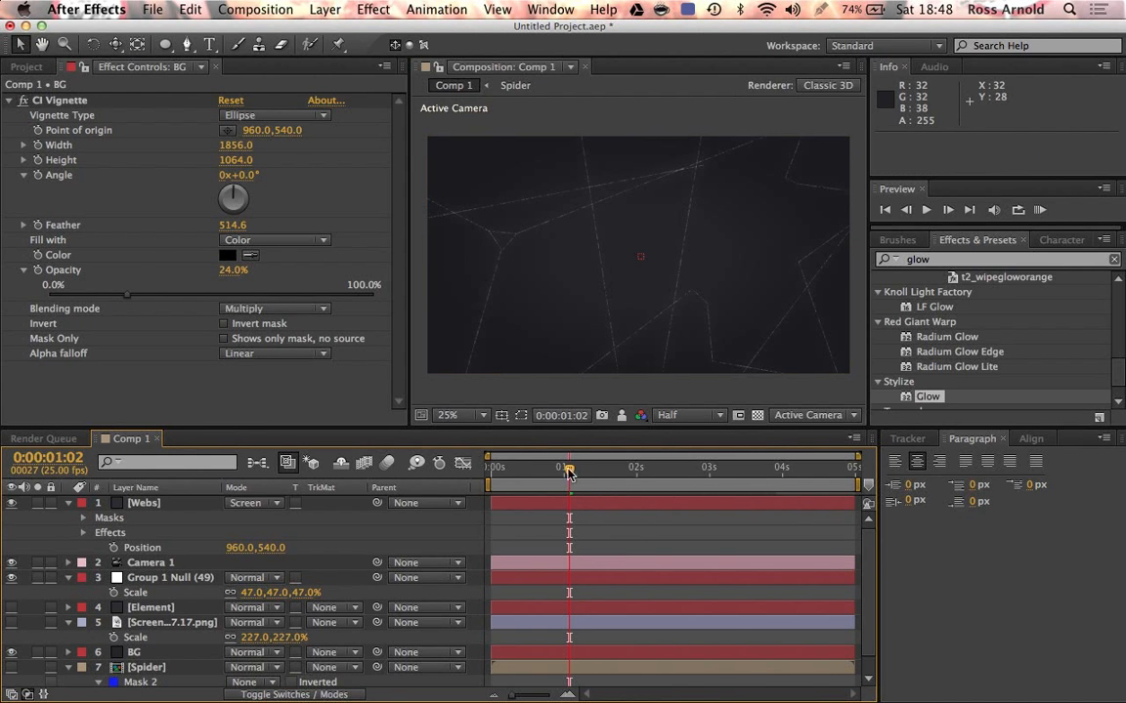
Make the Element layer visible at the first frame of the composition and rename it ElementSpider
left_click_drag(553, 469, 488, 470)
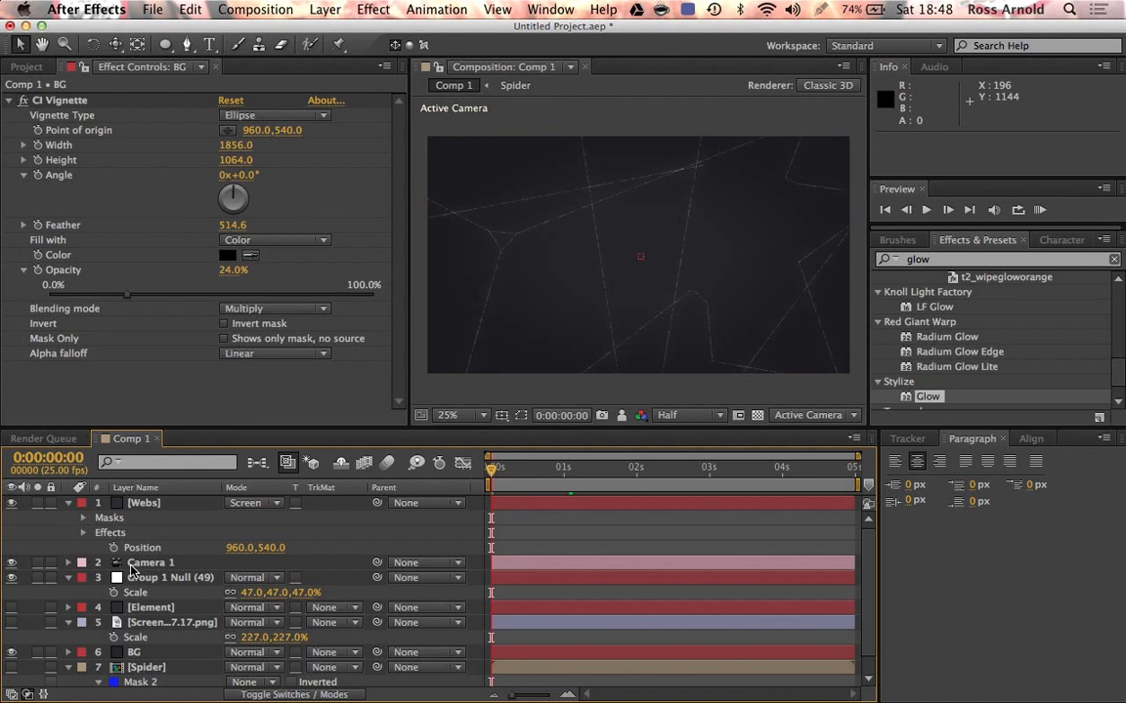
left_click(12, 608)
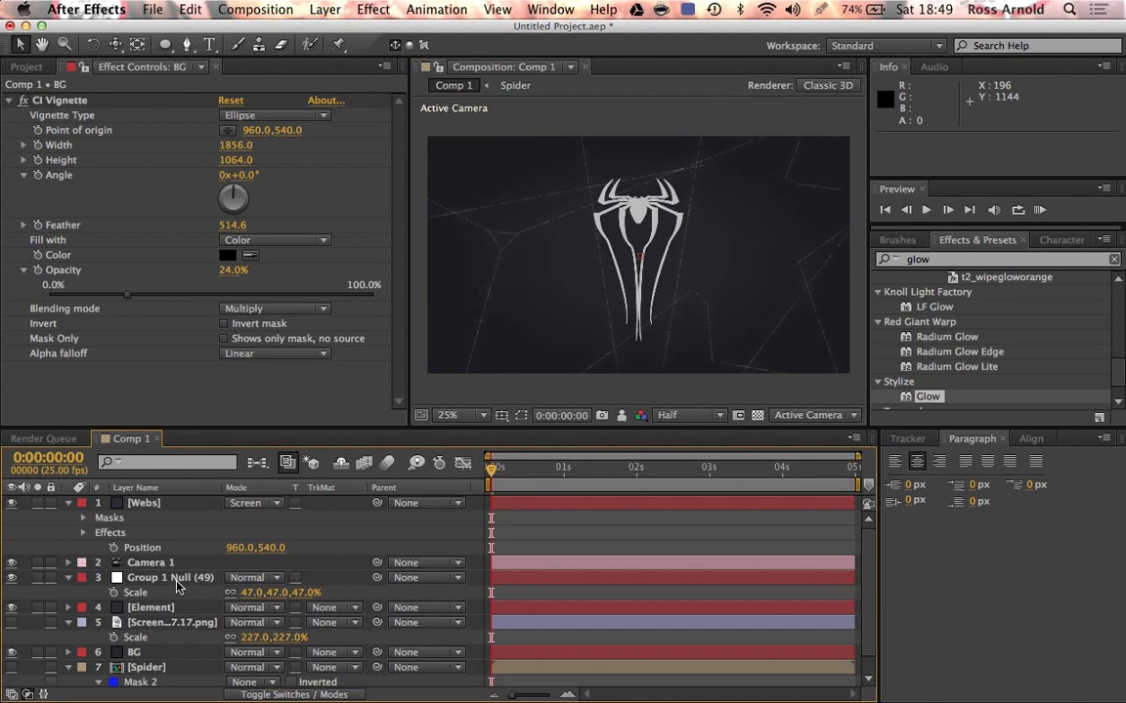
left_click(149, 609)
key("Return")
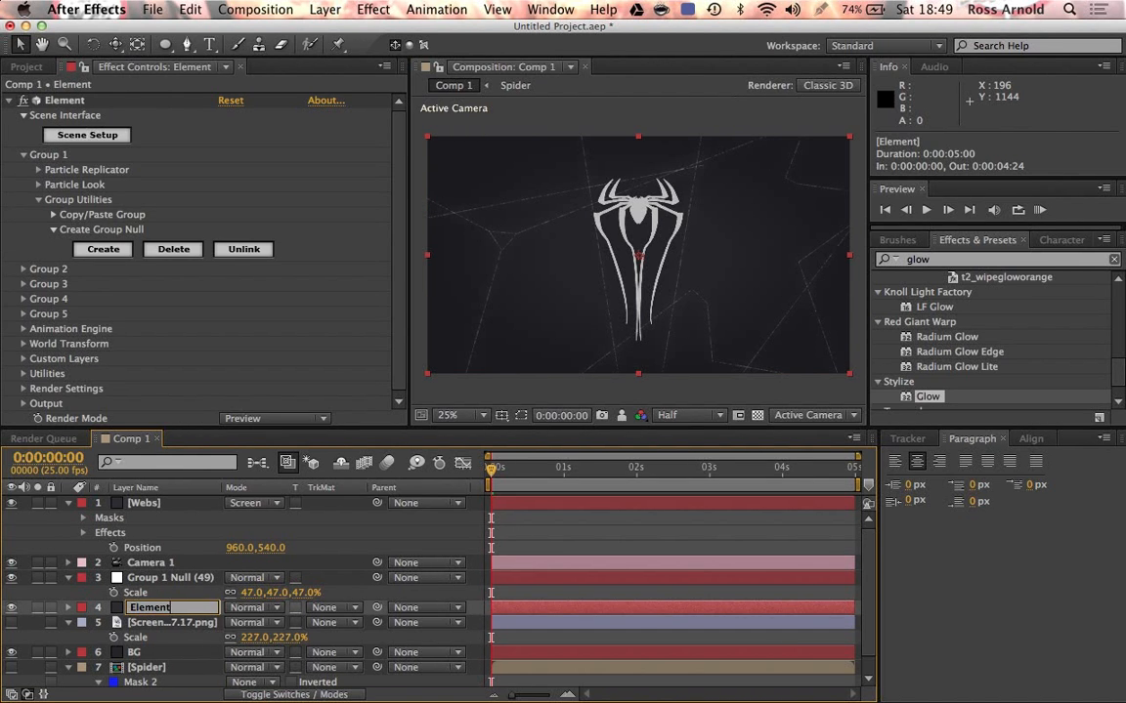
type("Spider")
key("Return")
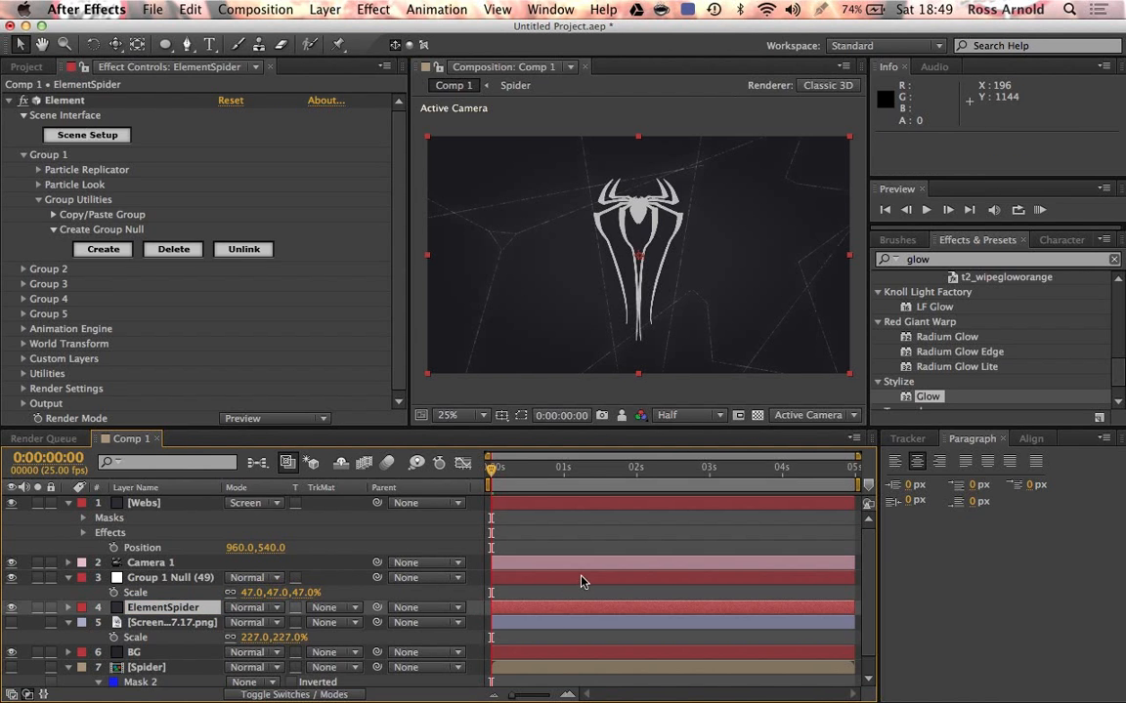
Add a text layer reading THE AMAZING and move it over the center of the spider logo
left_click(576, 594)
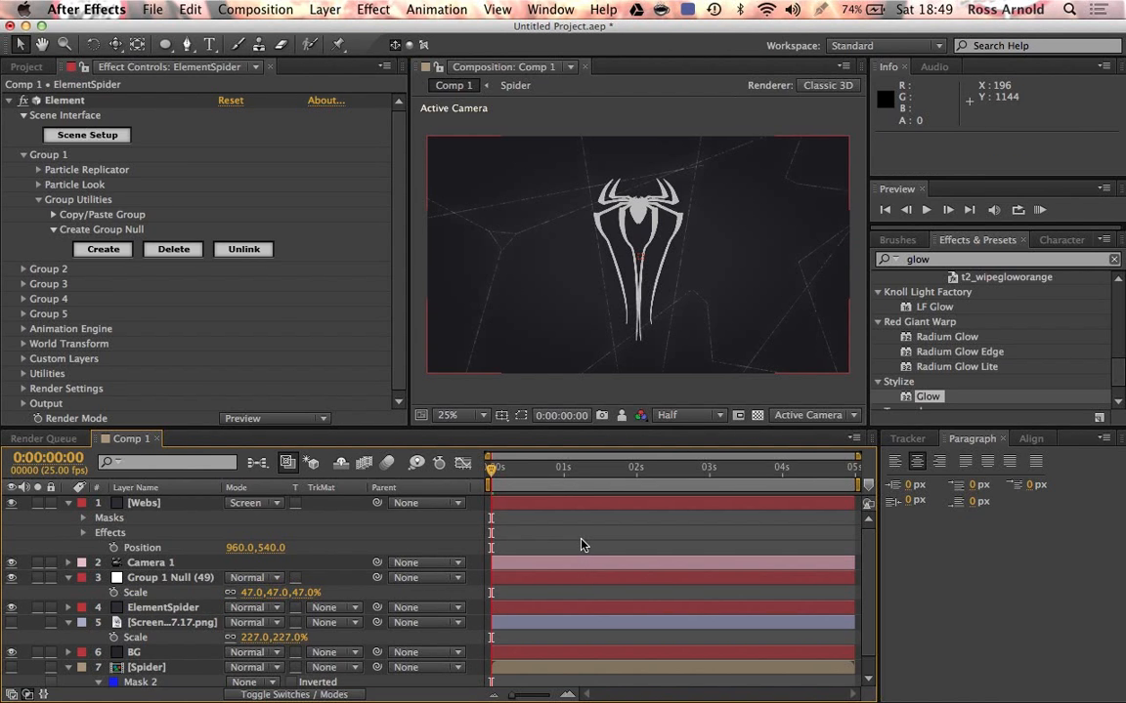
left_click(210, 45)
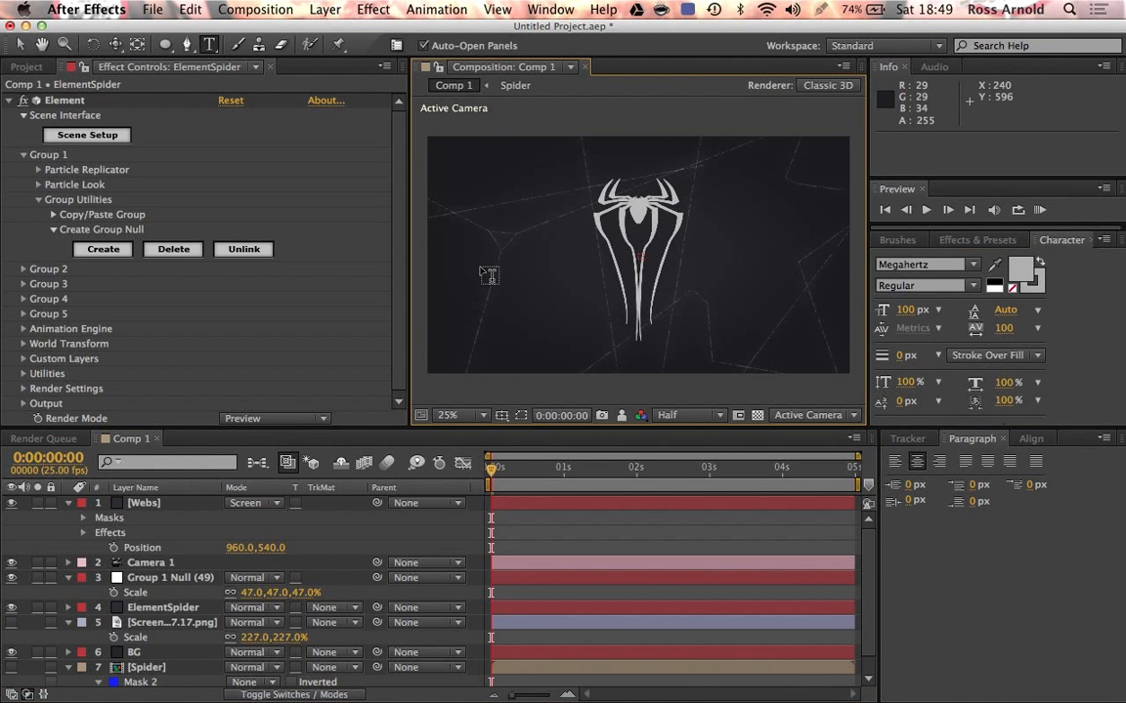
left_click(485, 270)
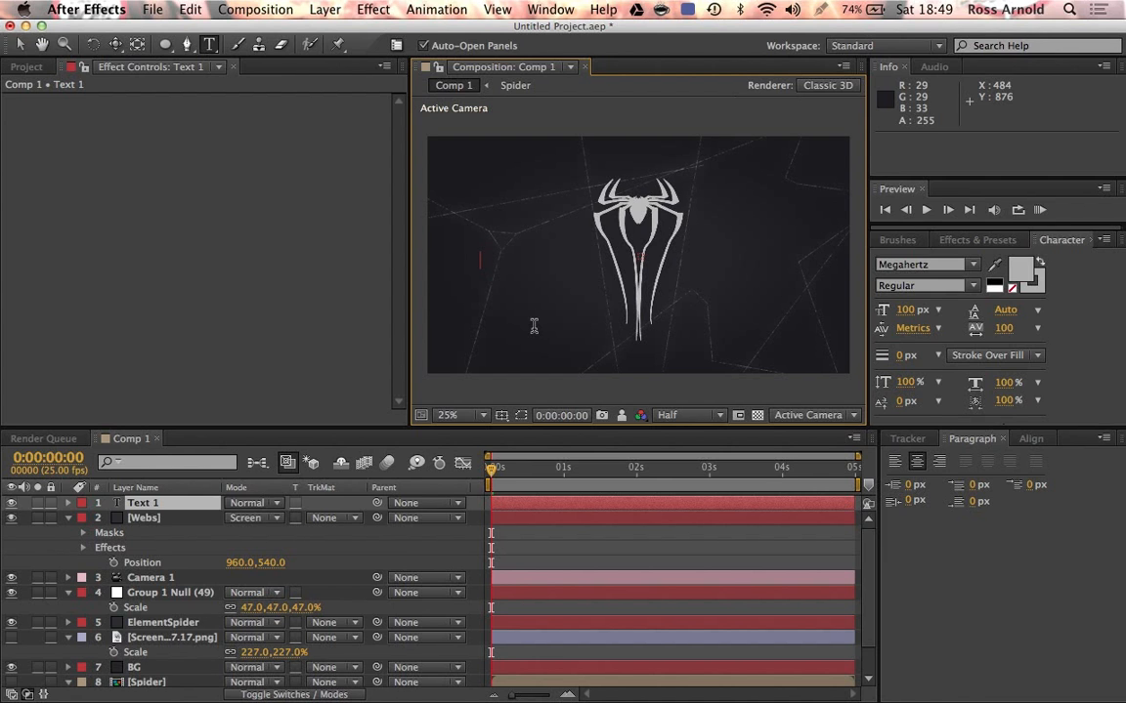
type("THE")
type(" AMAZING")
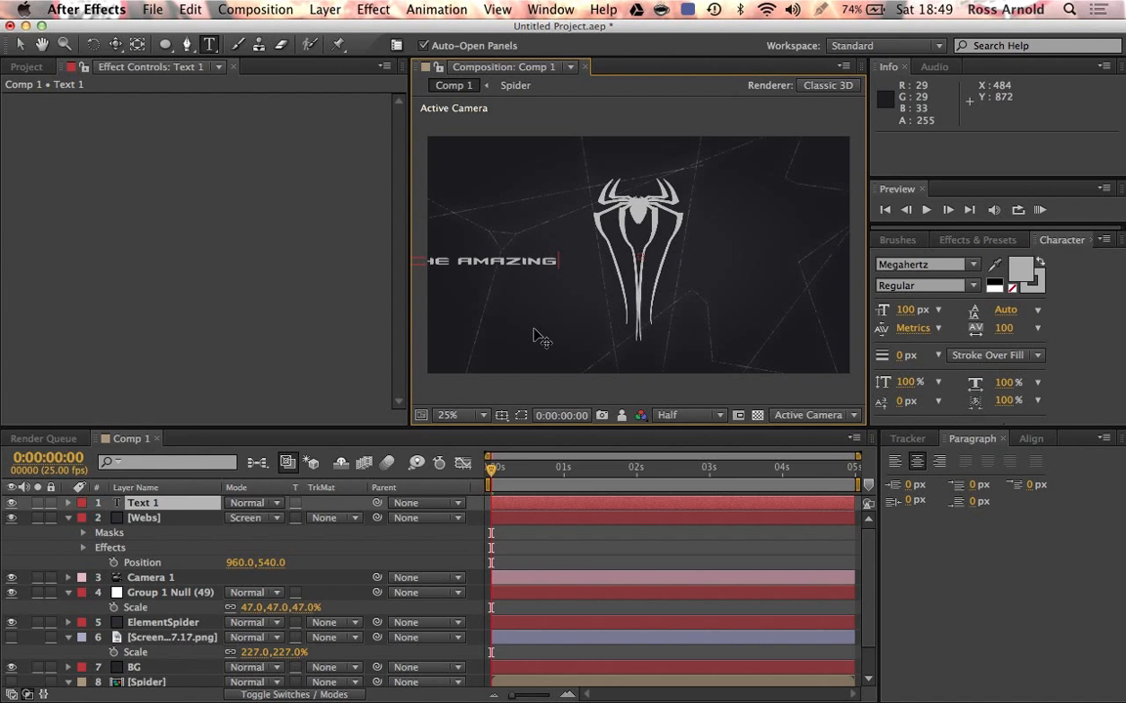
left_click_drag(582, 327, 701, 304)
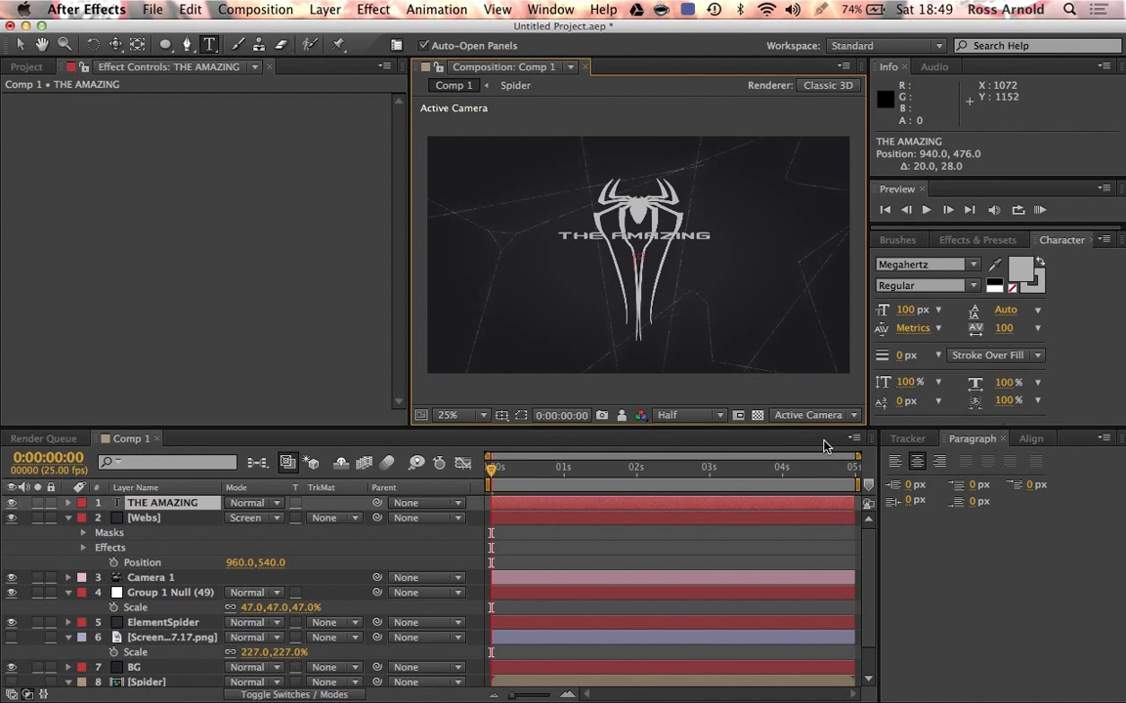
Add SPIDER-MAN 2 as a larger 200 px second line of the title text, matched to the reference title
type("PIDER-MAN")
left_click_drag(703, 262, 518, 238)
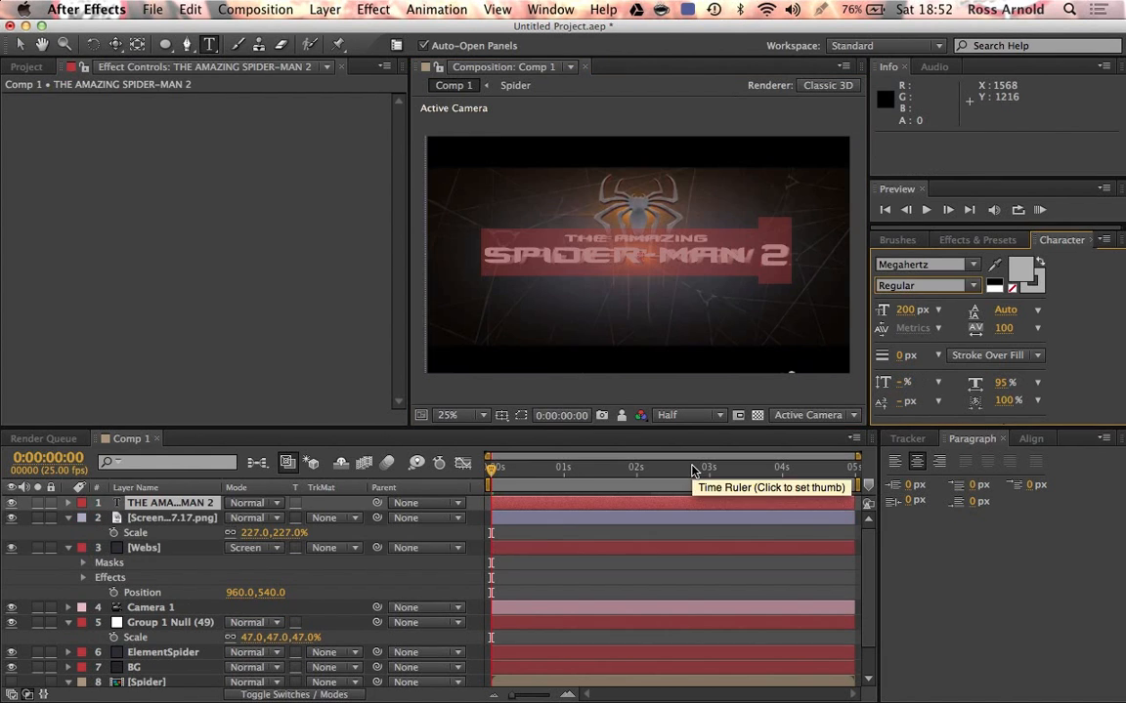
left_click(675, 572)
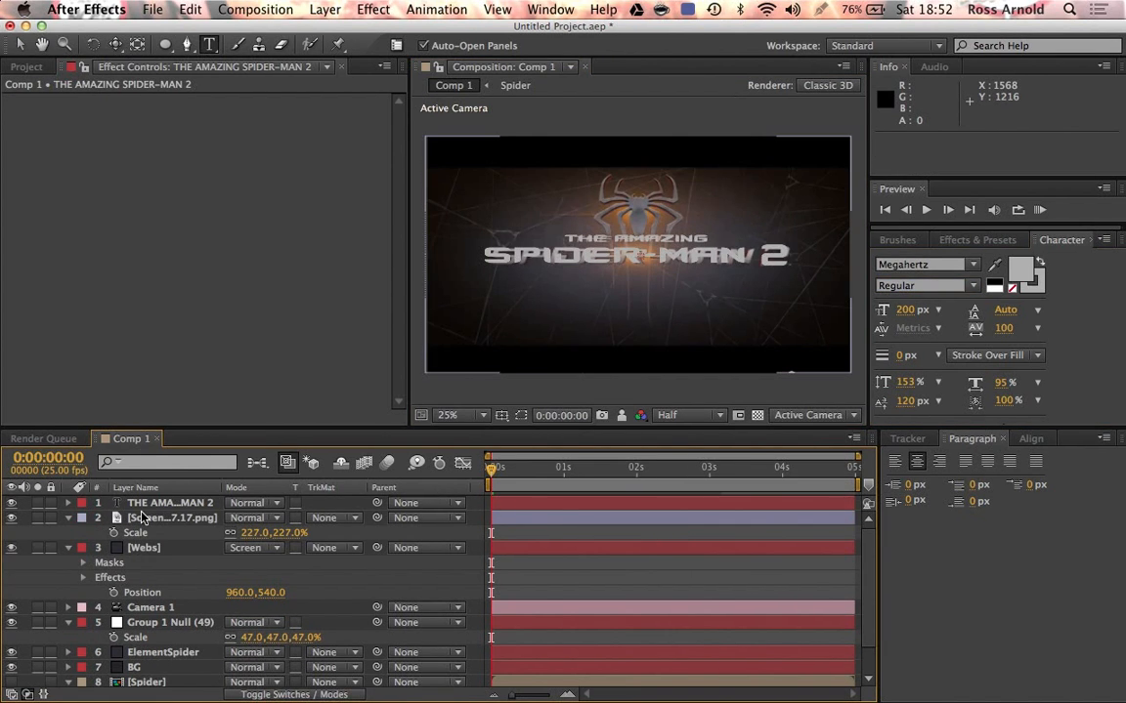
Move the reference screenshot layer above the title text layer and hide it
left_click_drag(114, 521, 109, 499)
left_click(11, 503)
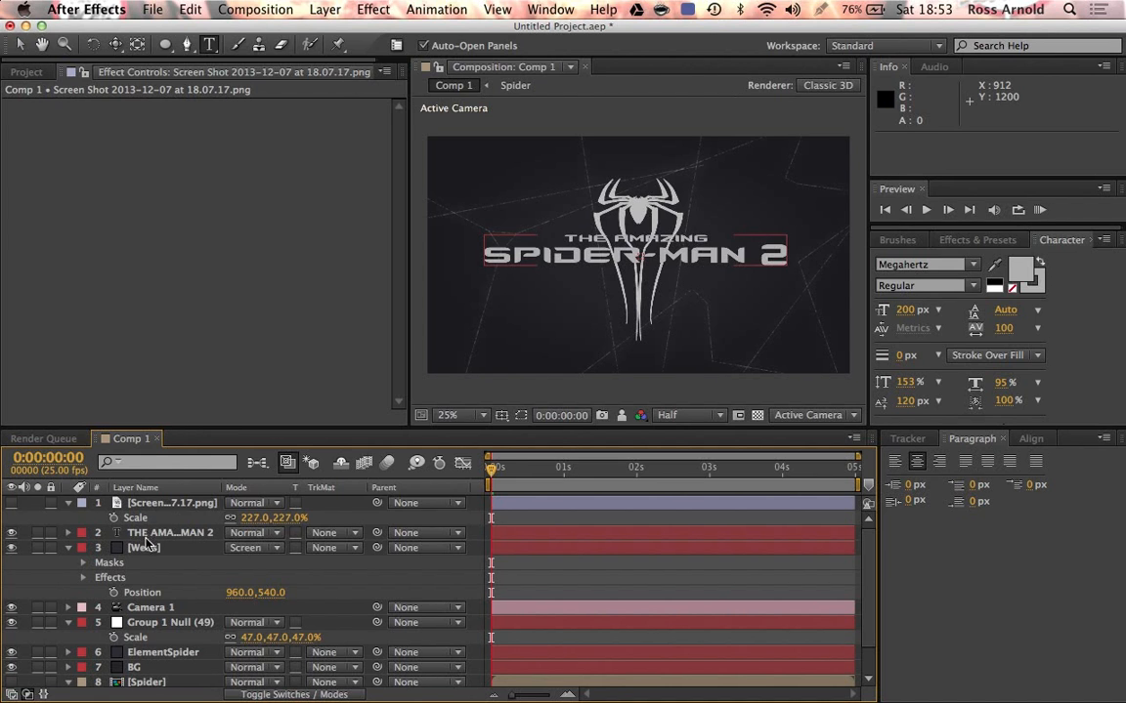
left_click(162, 652)
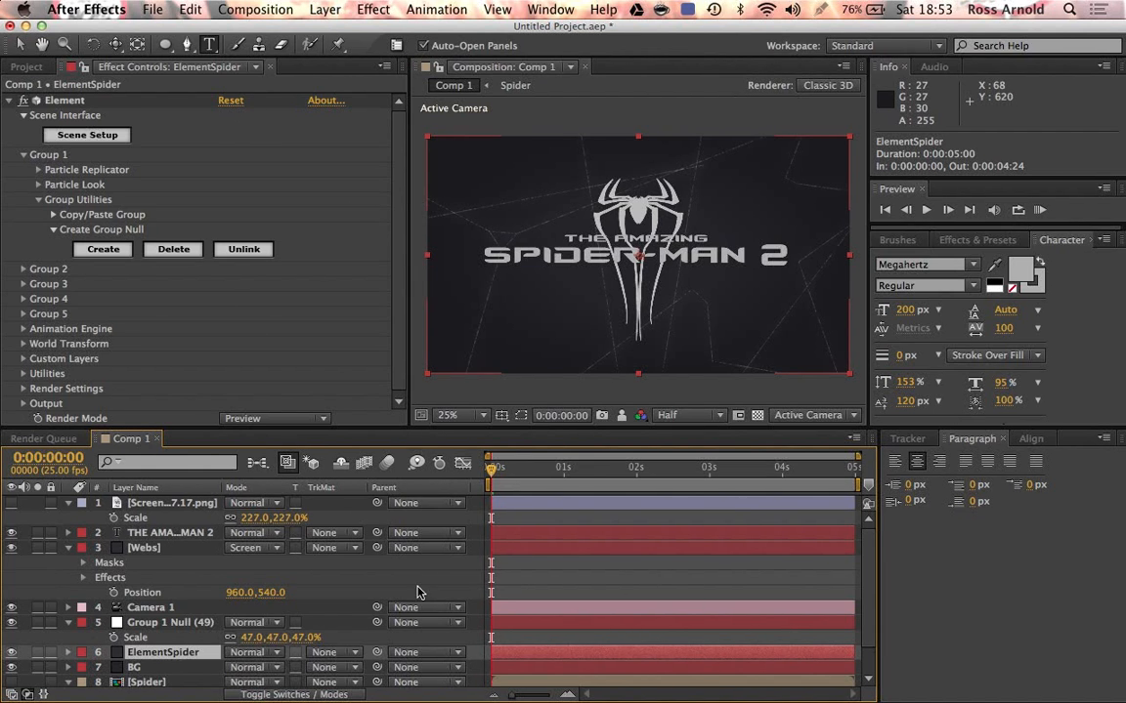
Duplicate the Webs layer, rotate the copy about 194° and scale it to 110%
left_click(153, 553)
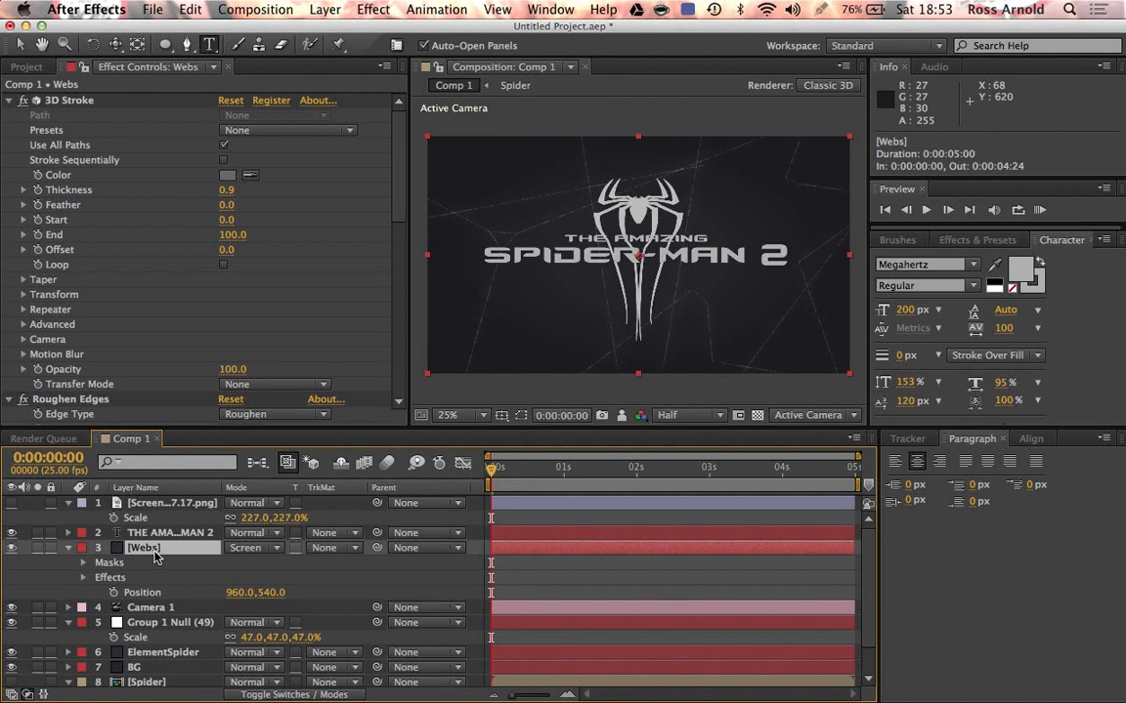
key("super+d")
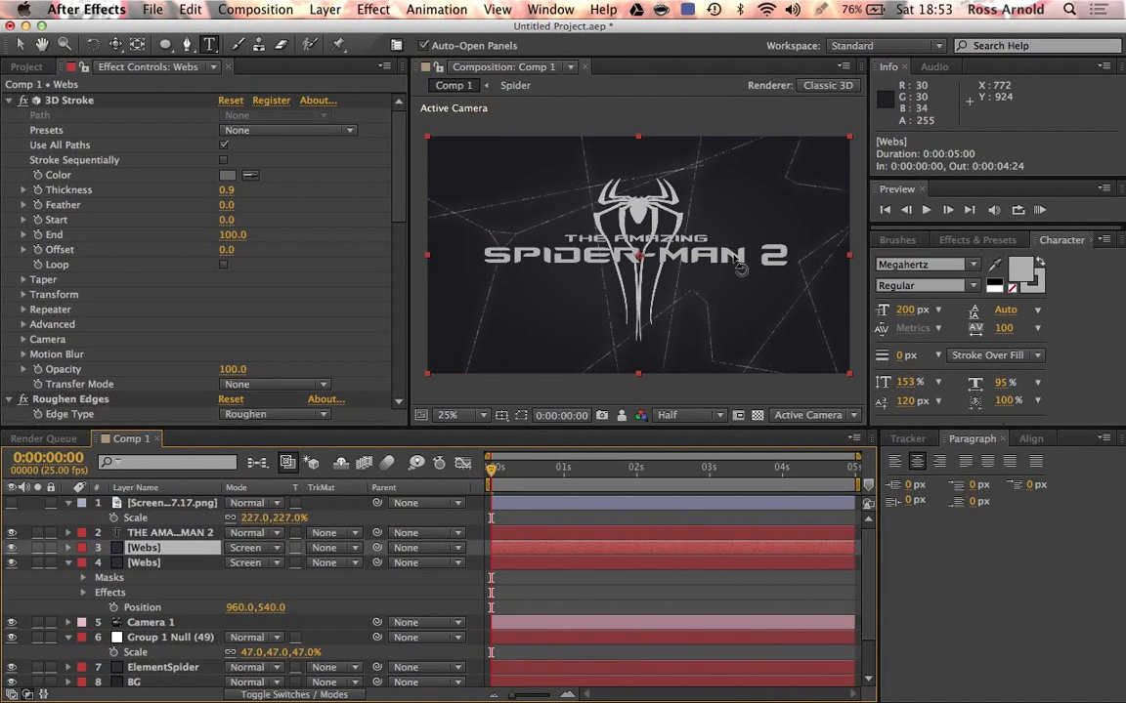
key("w")
left_click_drag(772, 288, 528, 320)
key("s")
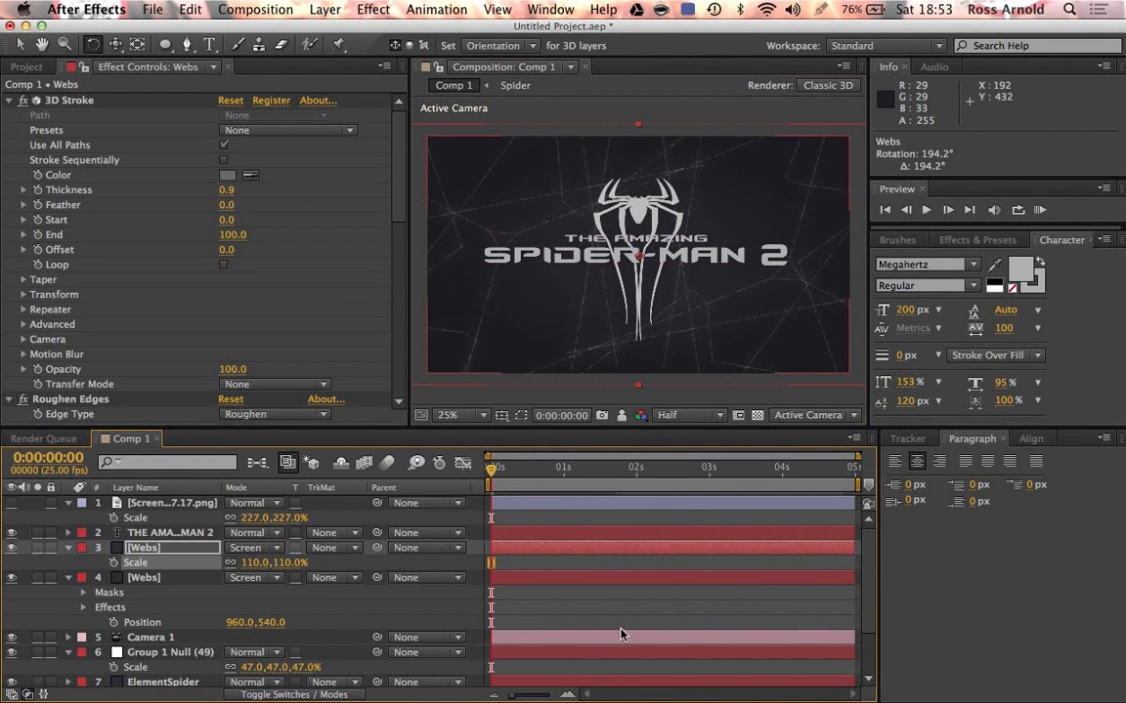
left_click(708, 612)
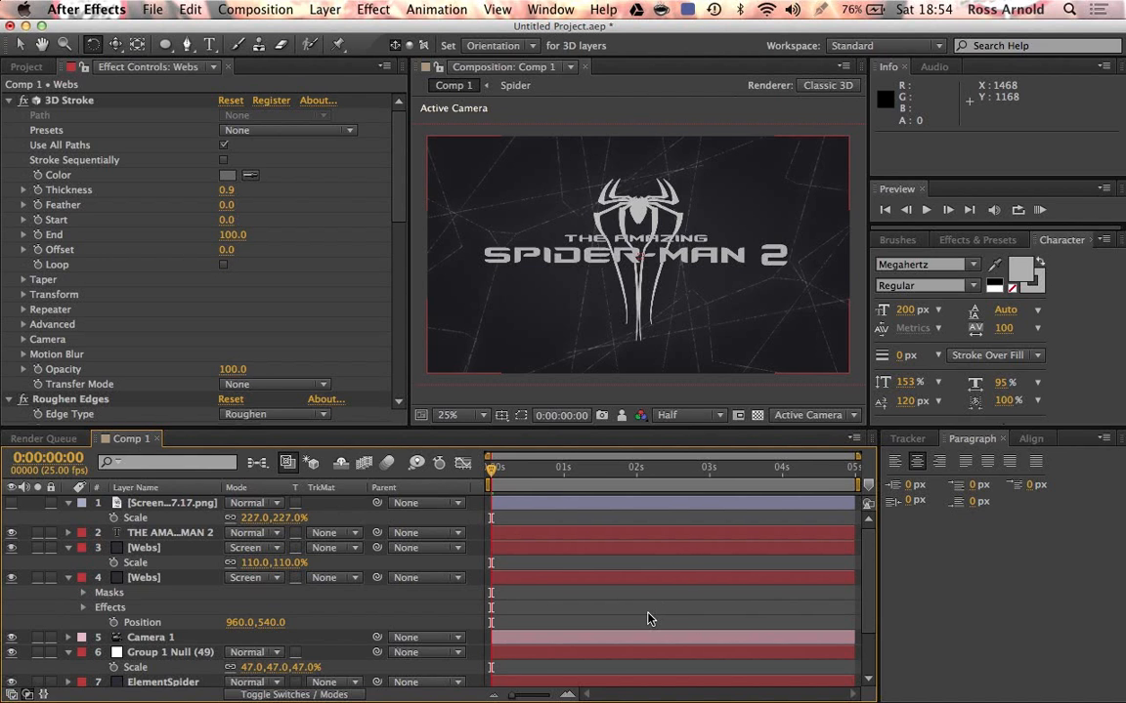
key("v")
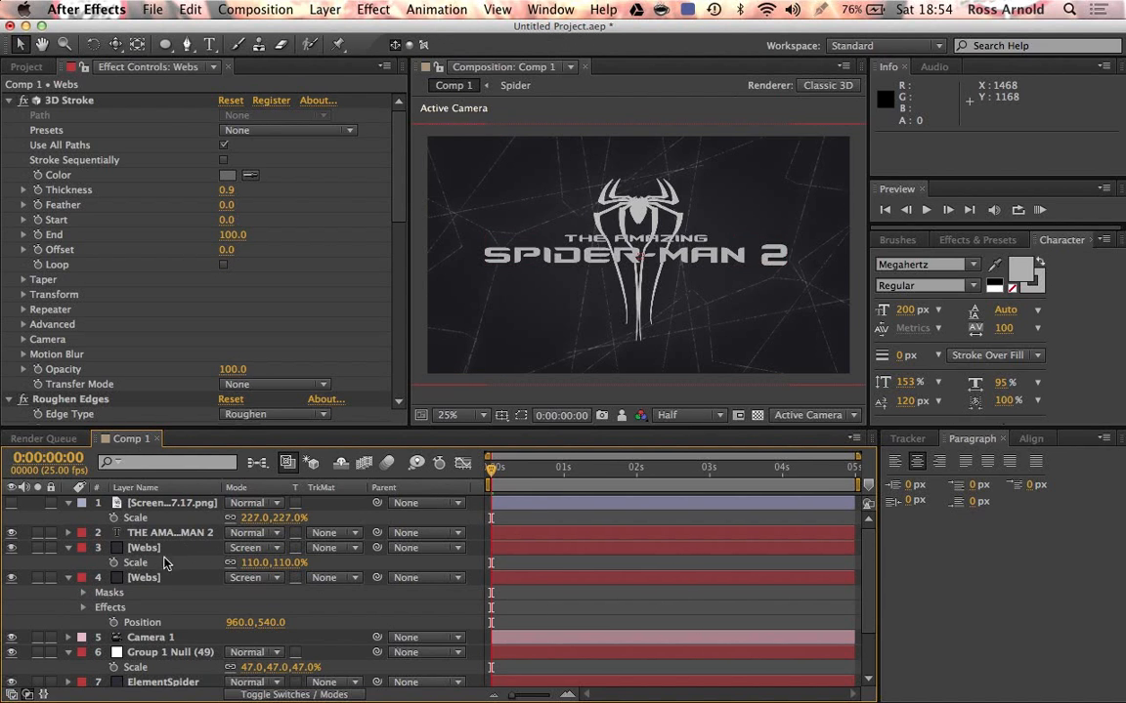
Open the Element Scene Setup of the ElementSpider layer, turn the spider model to face front and show the material presets
left_click(142, 683)
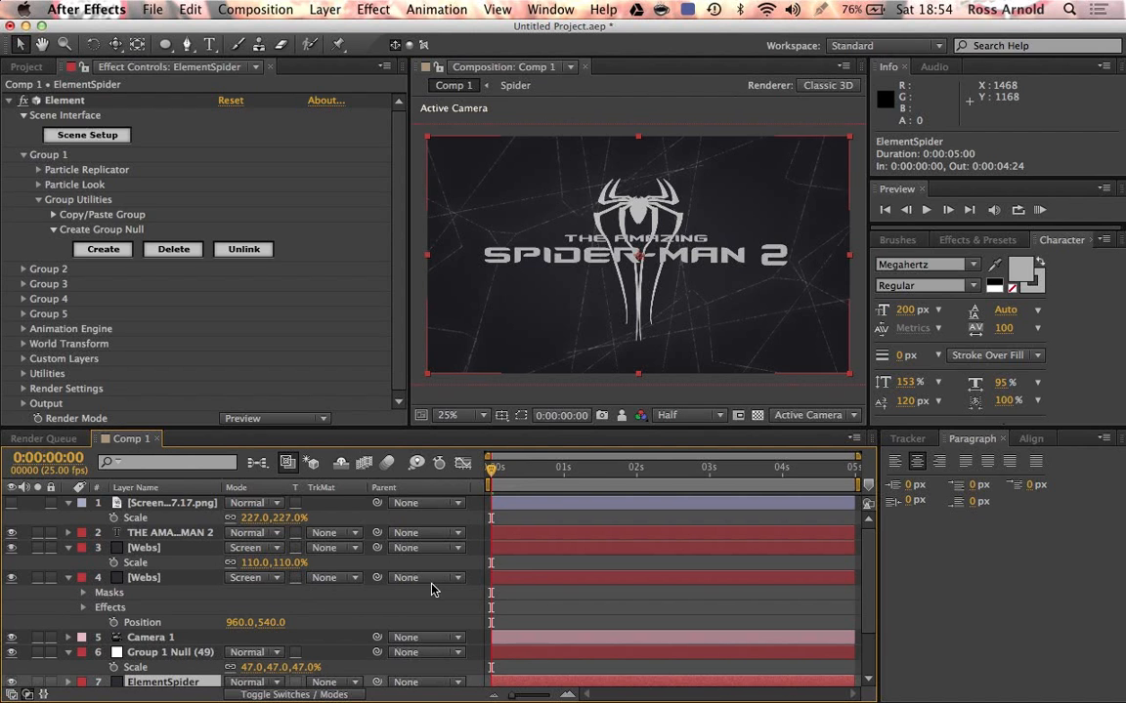
scroll(591, 601, "down", 1)
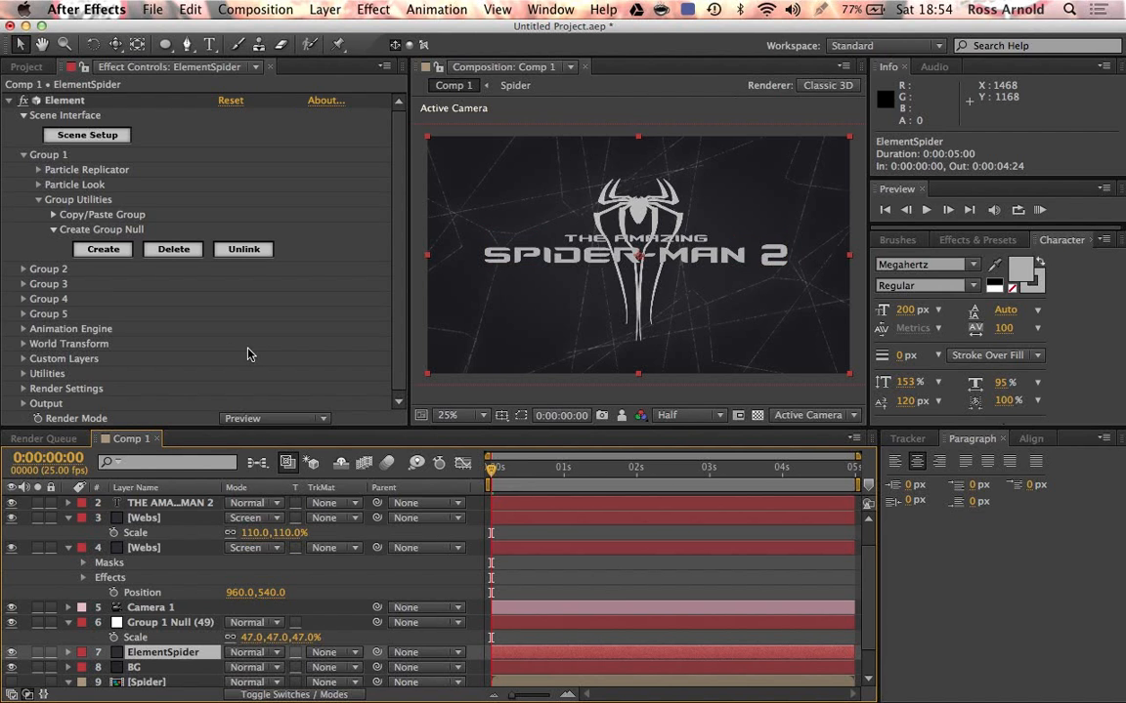
left_click(68, 139)
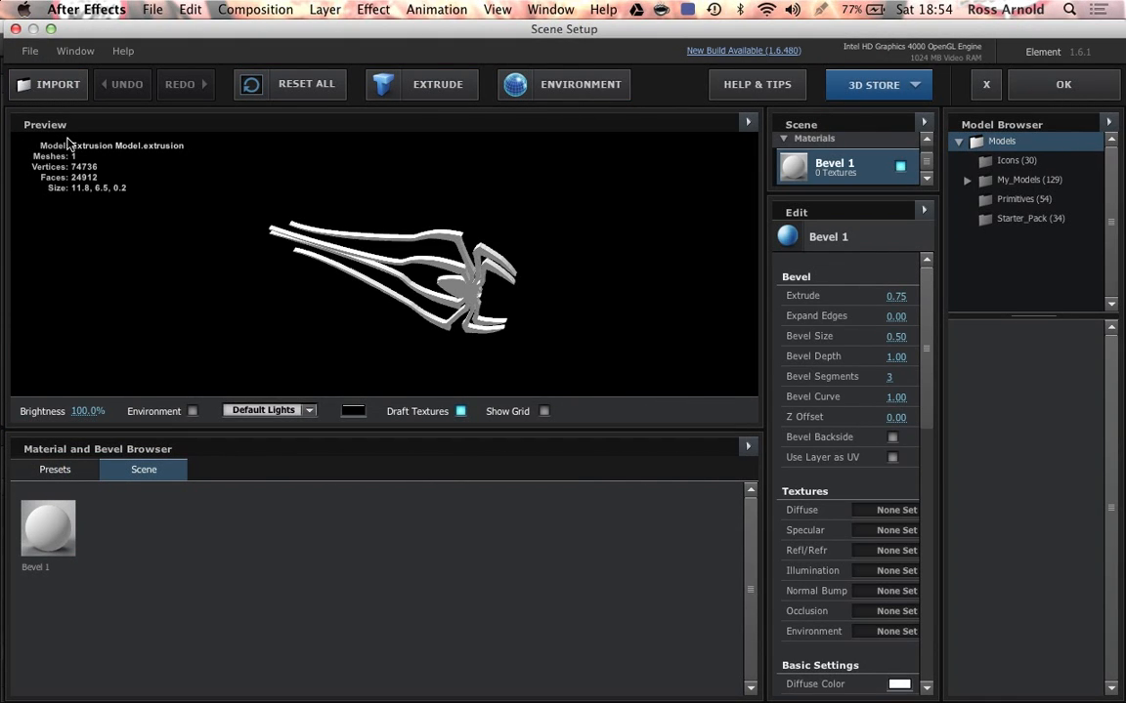
left_click_drag(371, 232, 420, 414)
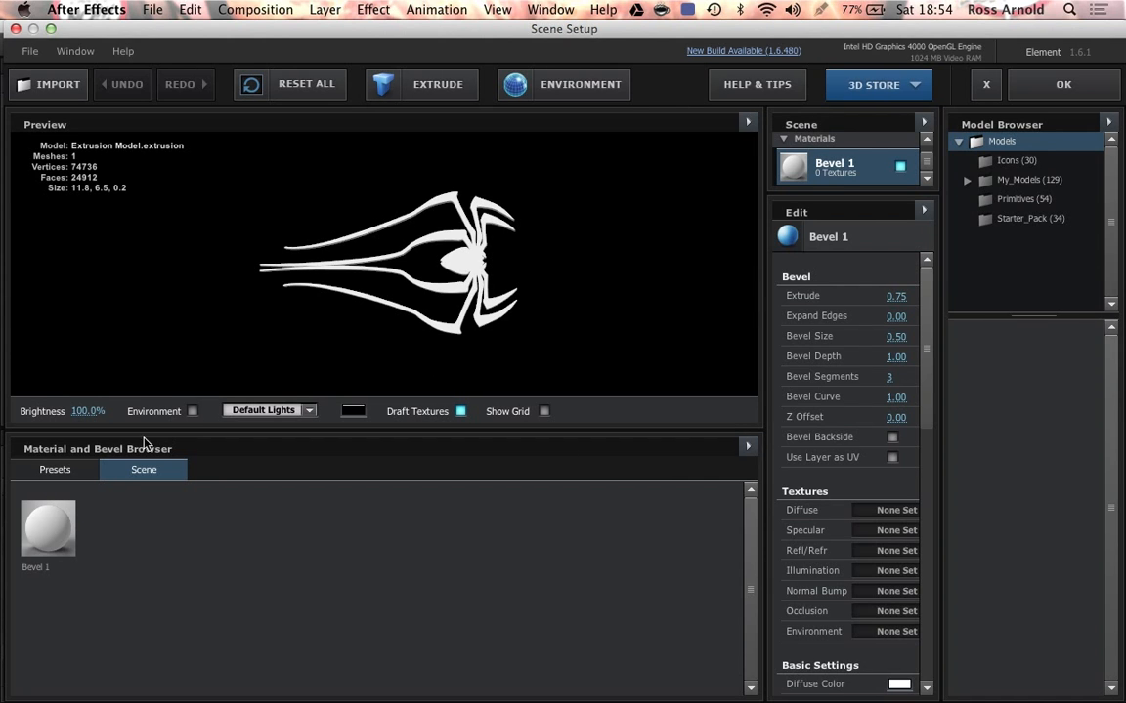
left_click(54, 471)
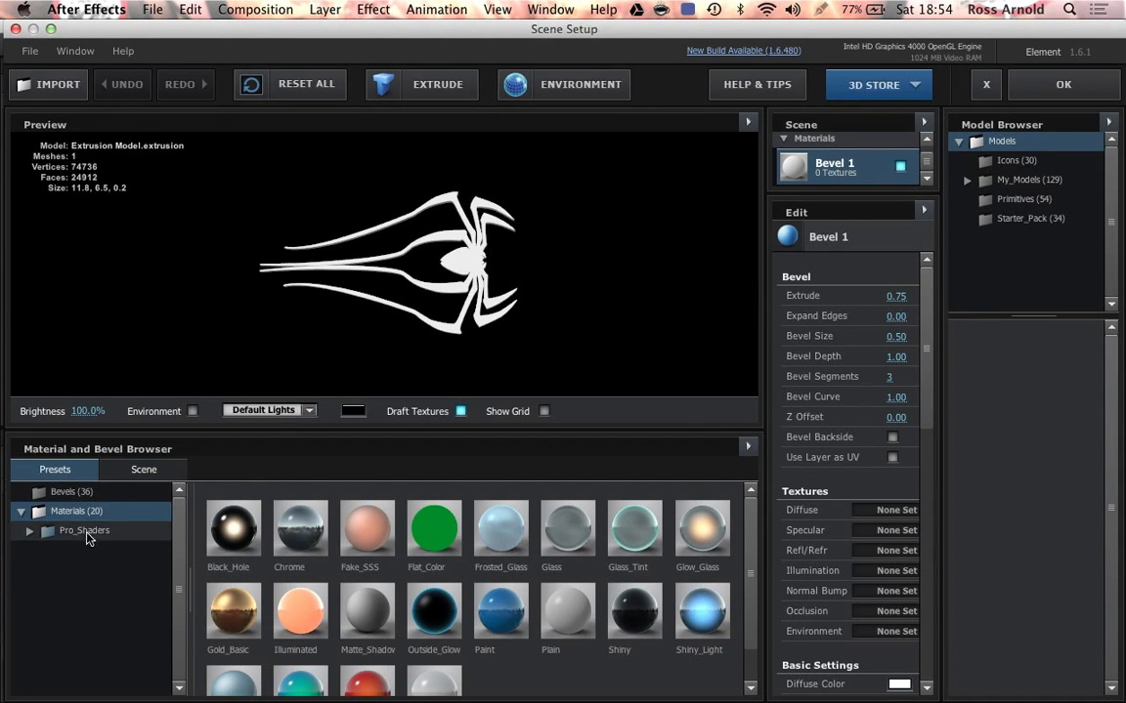
Try the Outside_Glow material preset on the spider model
scroll(263, 577, "down", 1)
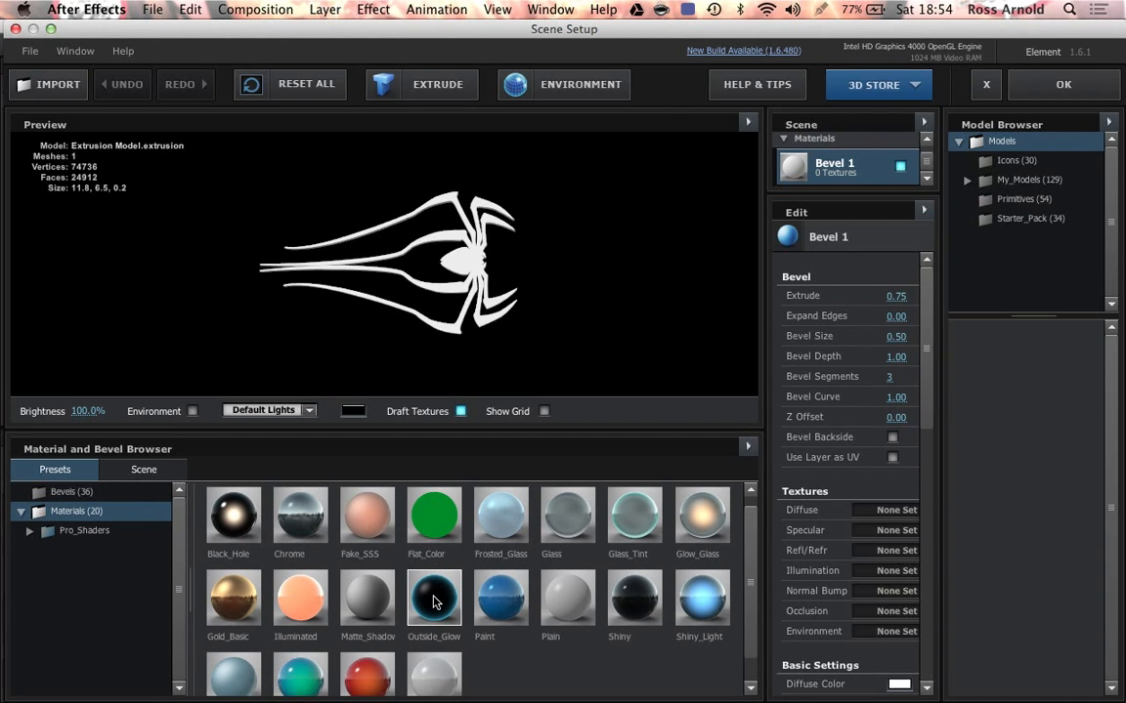
left_click_drag(434, 602, 403, 235)
mouse_move(435, 314)
left_mouse_down()
mouse_move(510, 351)
mouse_move(429, 327)
mouse_move(291, 312)
mouse_move(153, 333)
mouse_move(437, 316)
left_mouse_up()
Set the Outside_Glow material's diffuse color to dark gray 504F4F and check the model from another angle
scroll(819, 531, "down", 1)
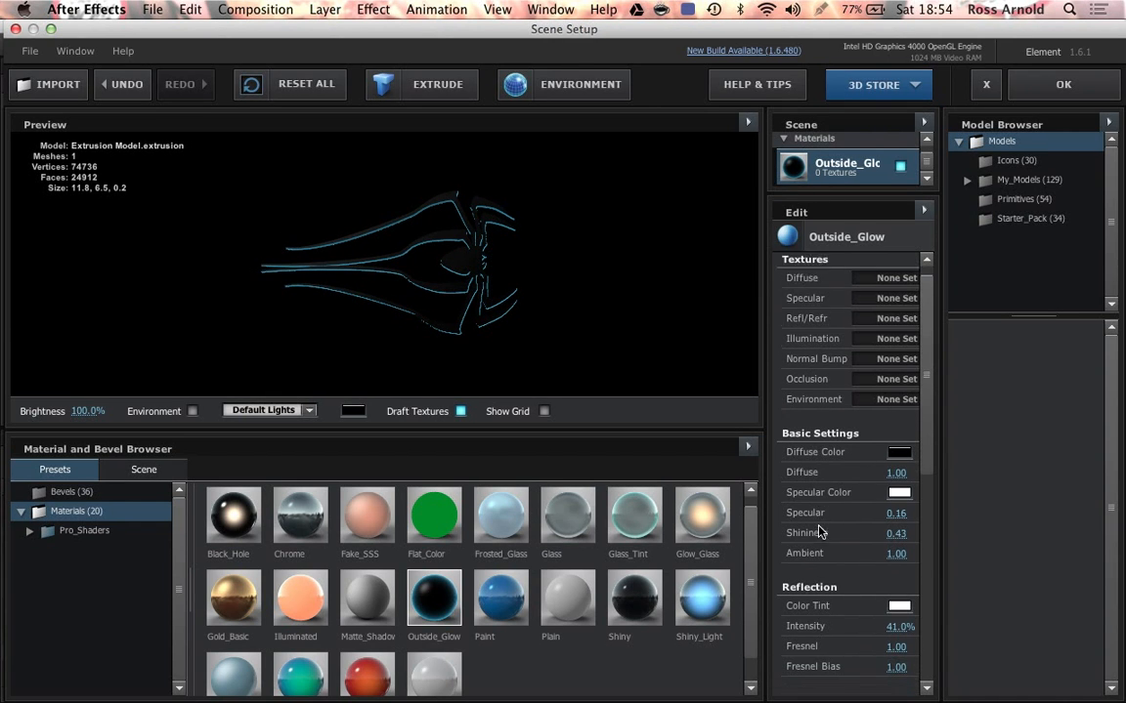
scroll(819, 531, "down", 4)
scroll(801, 479, "up", 1)
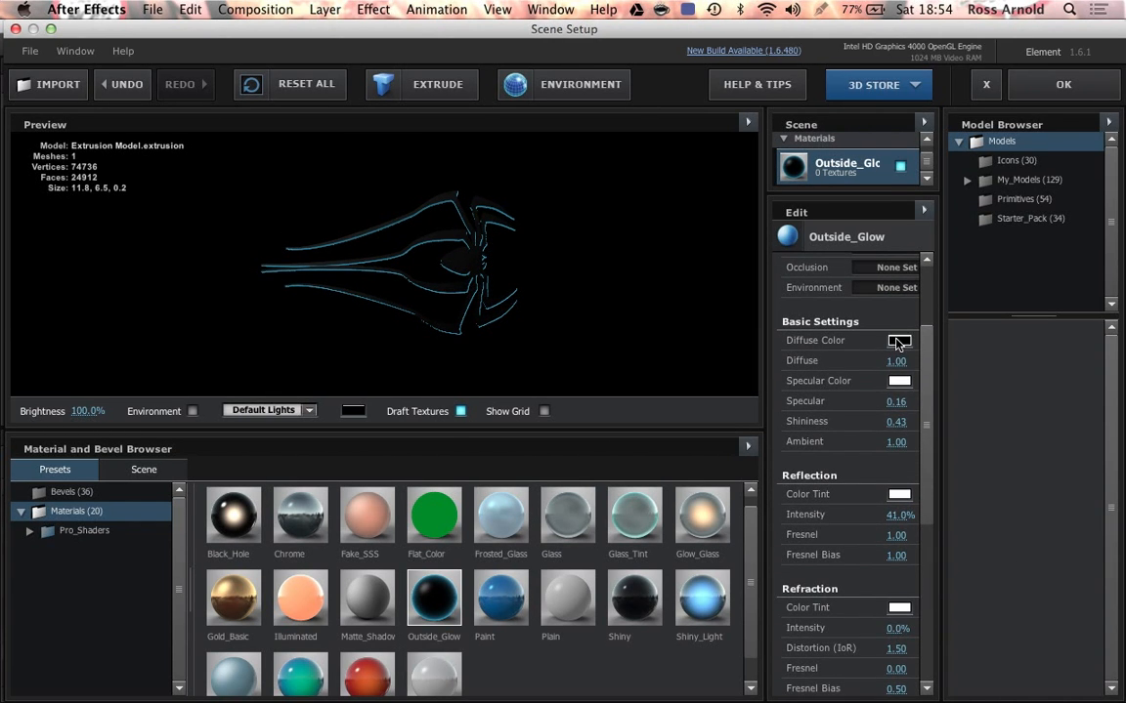
left_click(896, 342)
left_click(405, 324)
left_click_drag(405, 328, 347, 256)
left_click(694, 361)
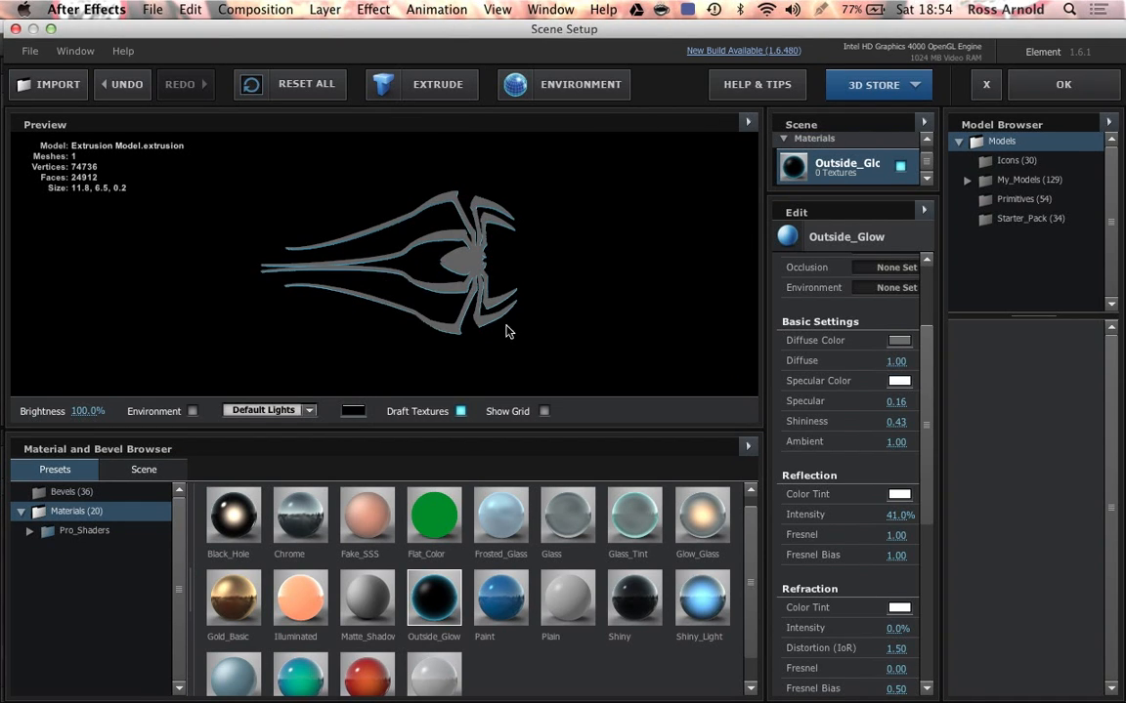
left_click(907, 339)
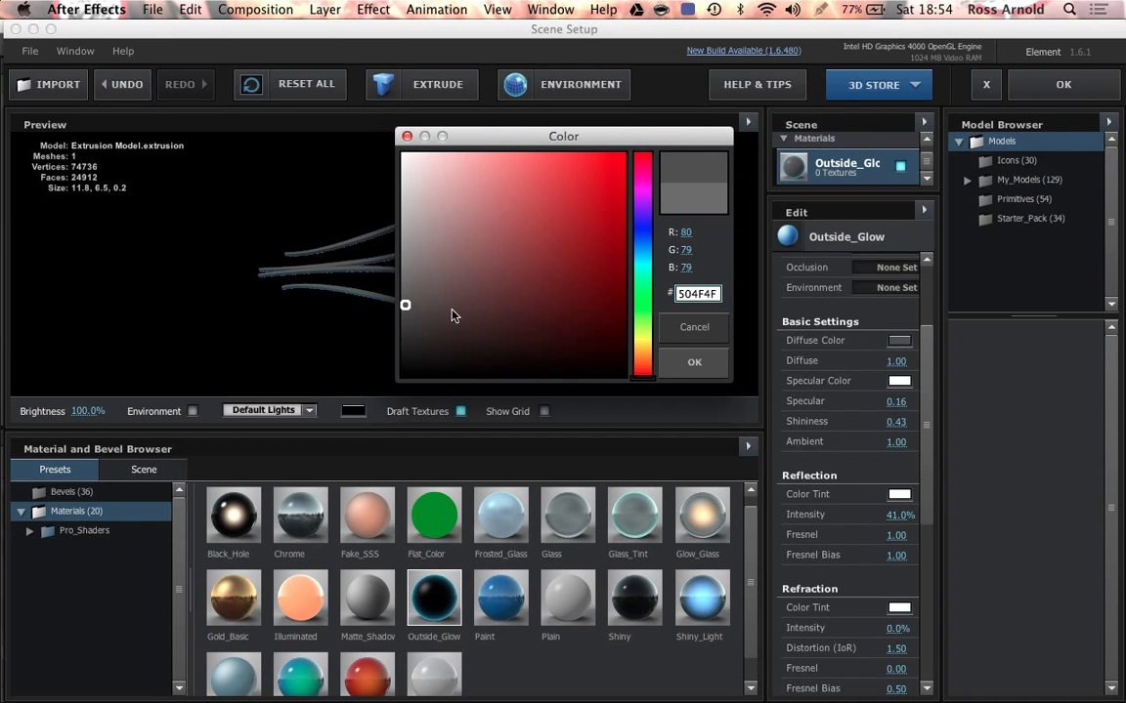
left_click(692, 363)
left_click_drag(515, 280, 520, 309)
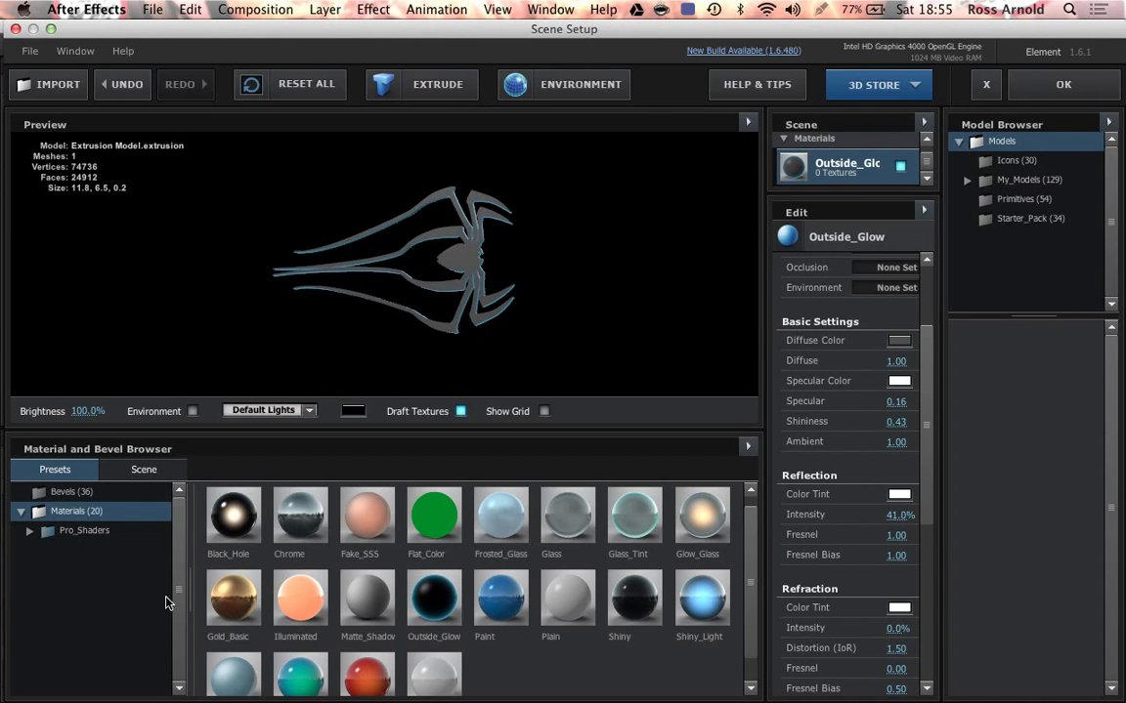
Apply a gray metal material from the Pro_Shaders Metal presets to the spider model
double_click(84, 530)
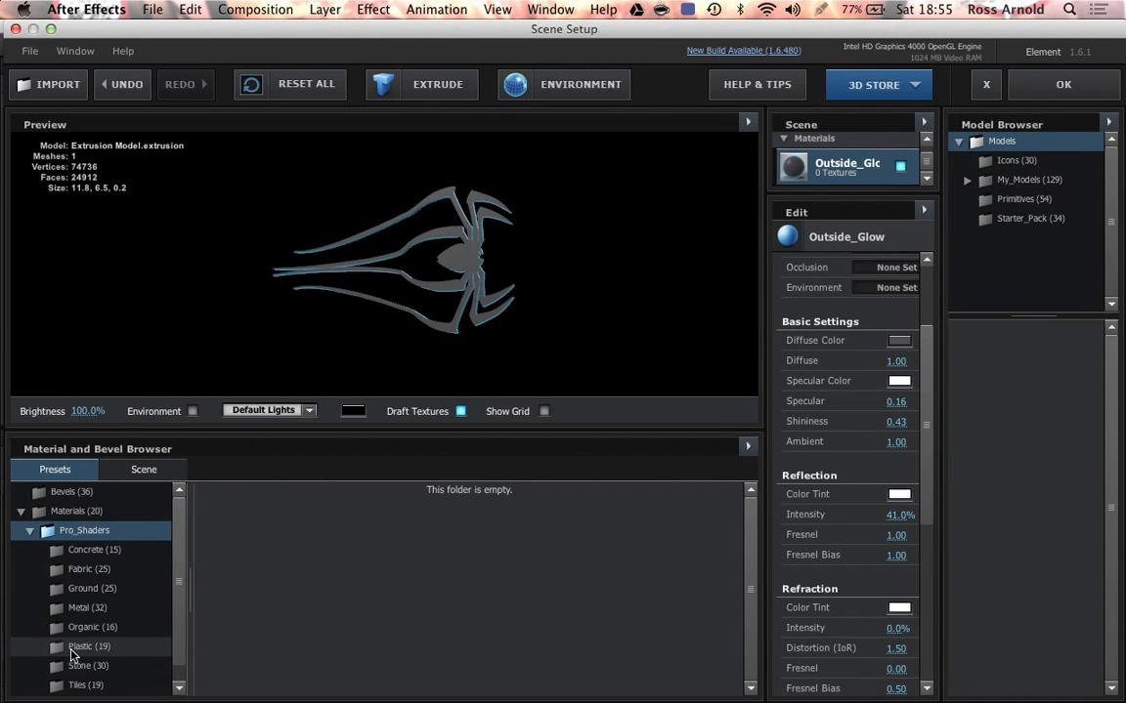
scroll(70, 653, "down", 1)
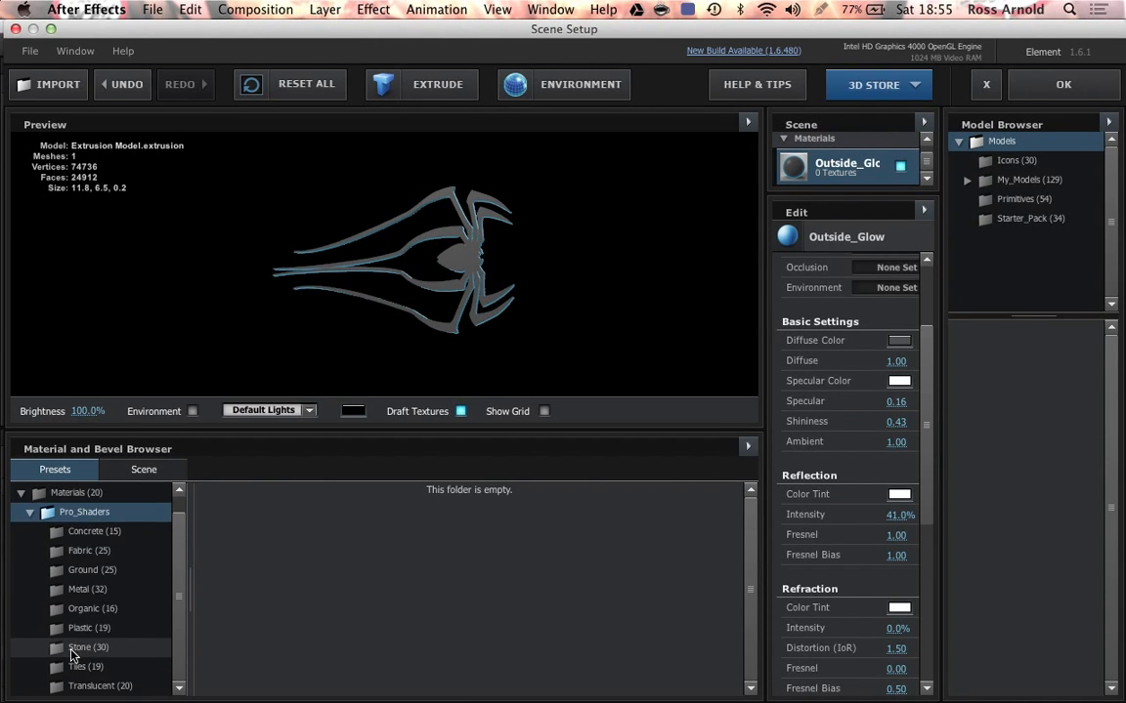
left_click(59, 590)
scroll(408, 601, "down", 2)
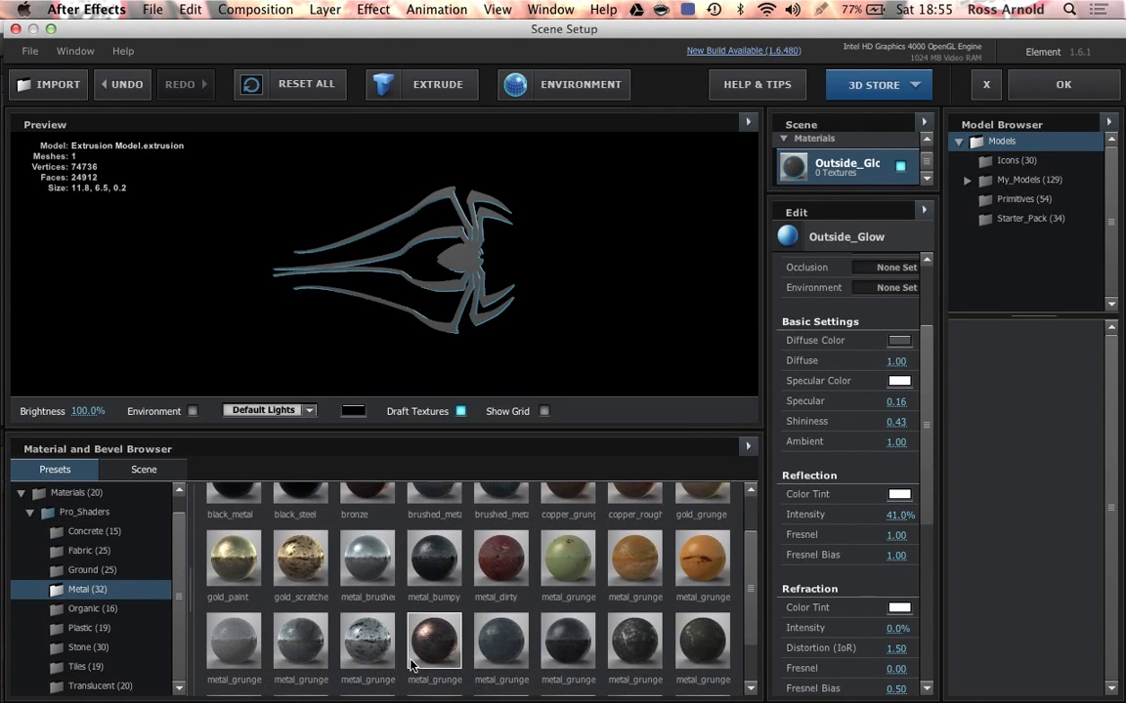
left_click_drag(290, 599, 386, 237)
left_click_drag(434, 311, 397, 296)
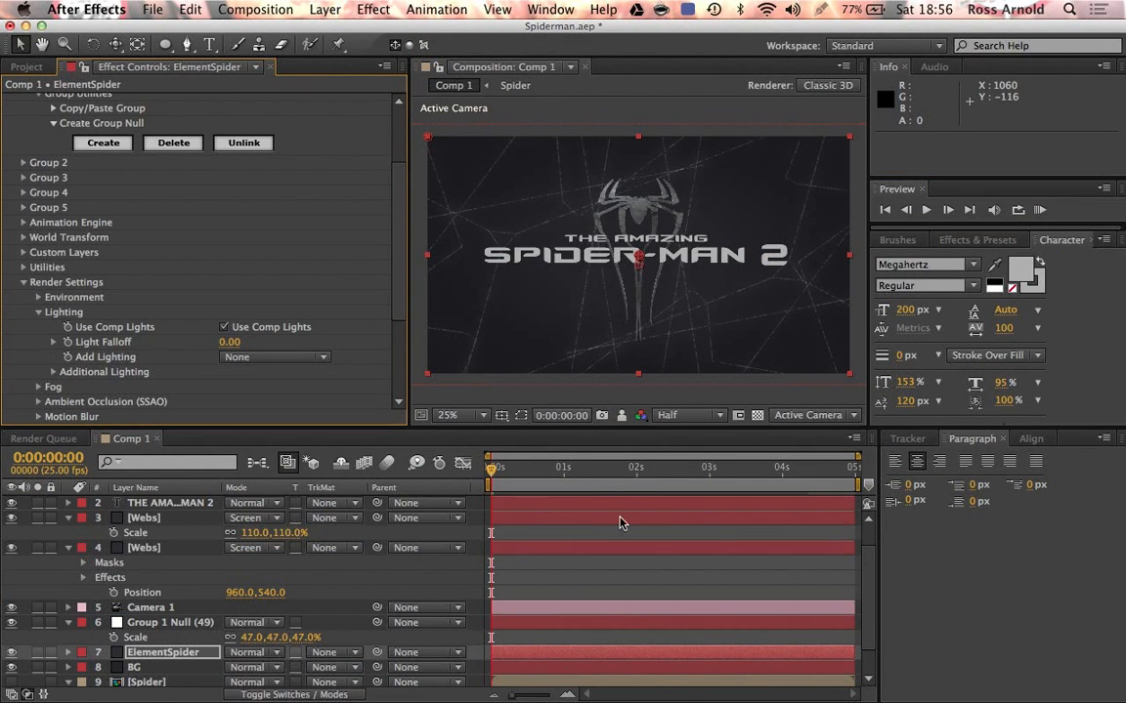
Add a shadow-casting point light to the composition with light red color FC5B5B and 259% intensity
left_click(616, 574)
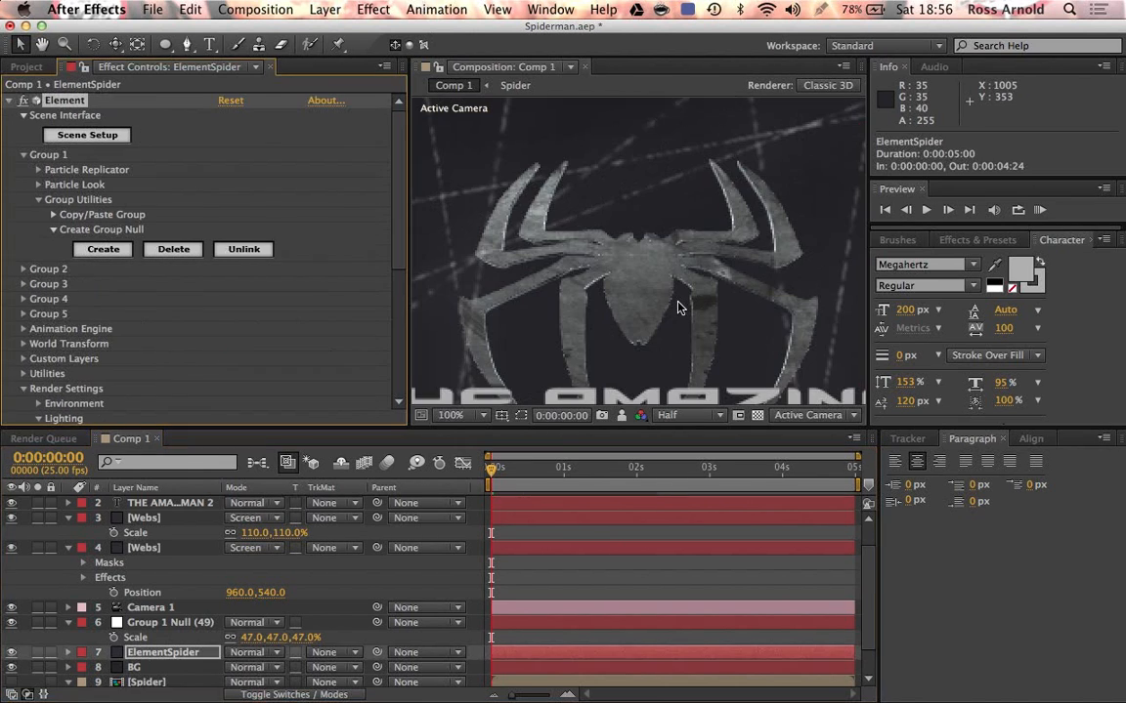
left_click(324, 10)
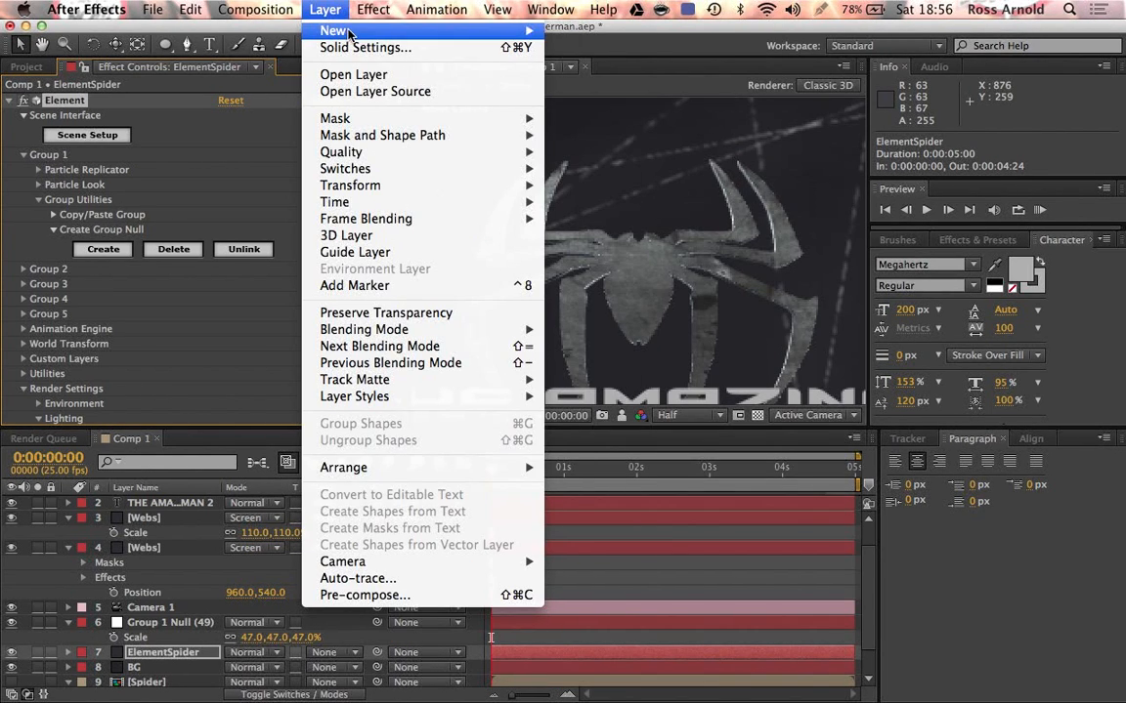
mouse_move(350, 33)
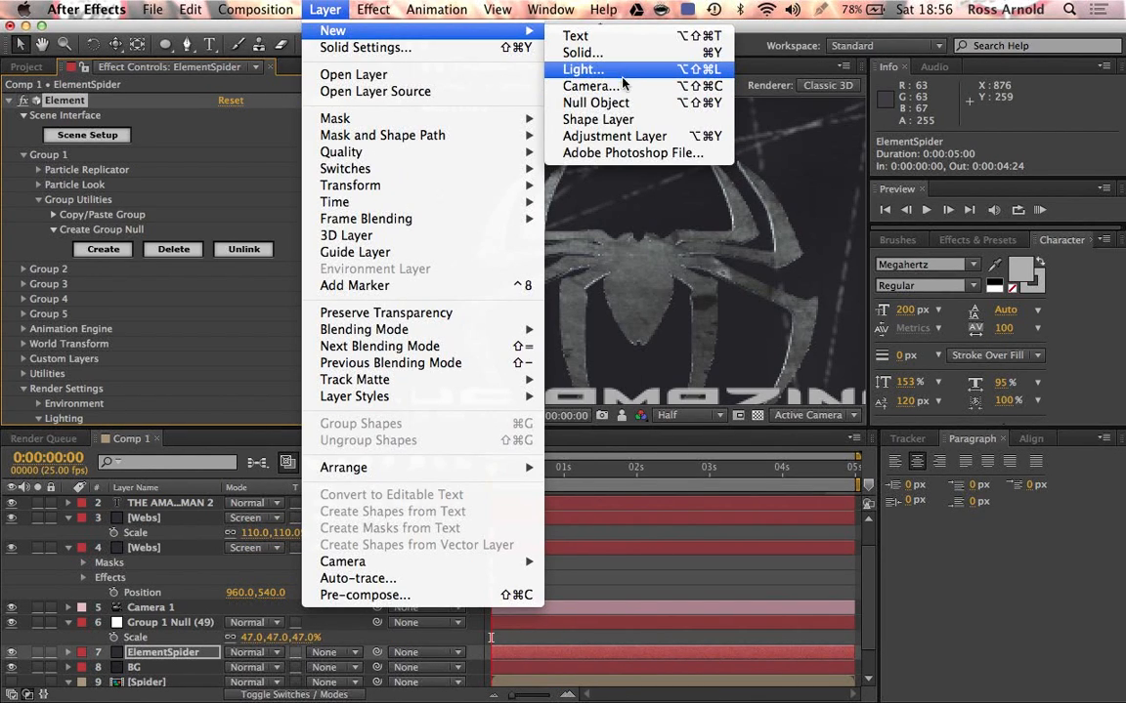
left_click(587, 65)
left_click(148, 223)
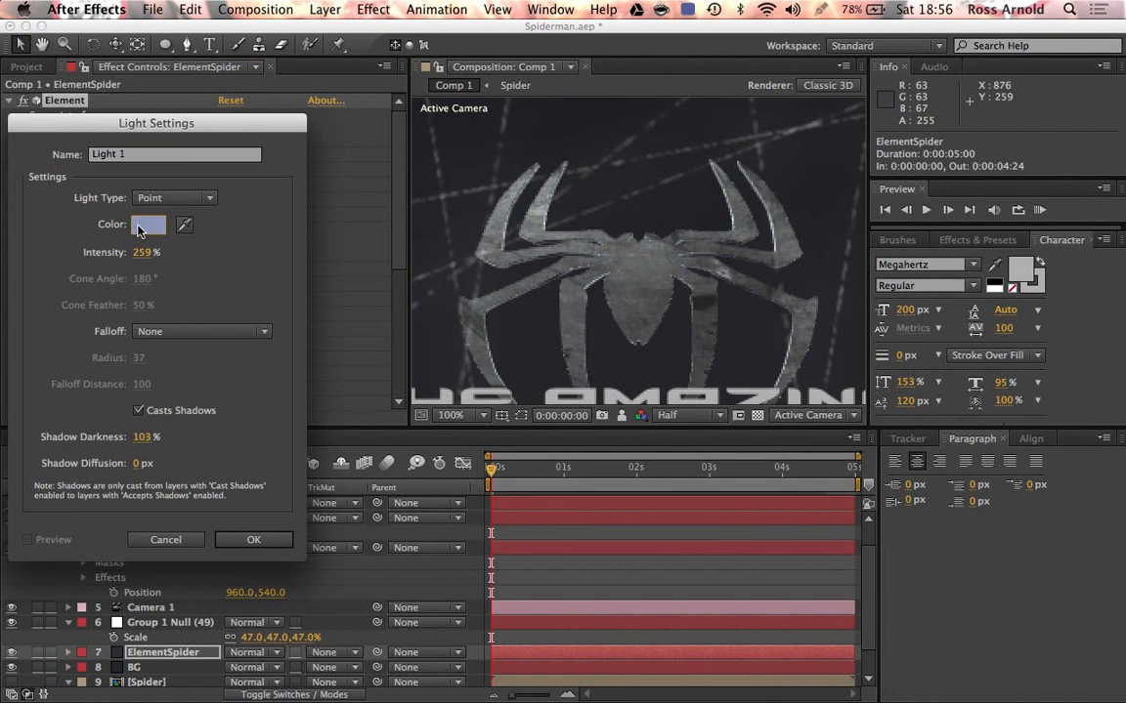
left_click(672, 456)
left_click(576, 452)
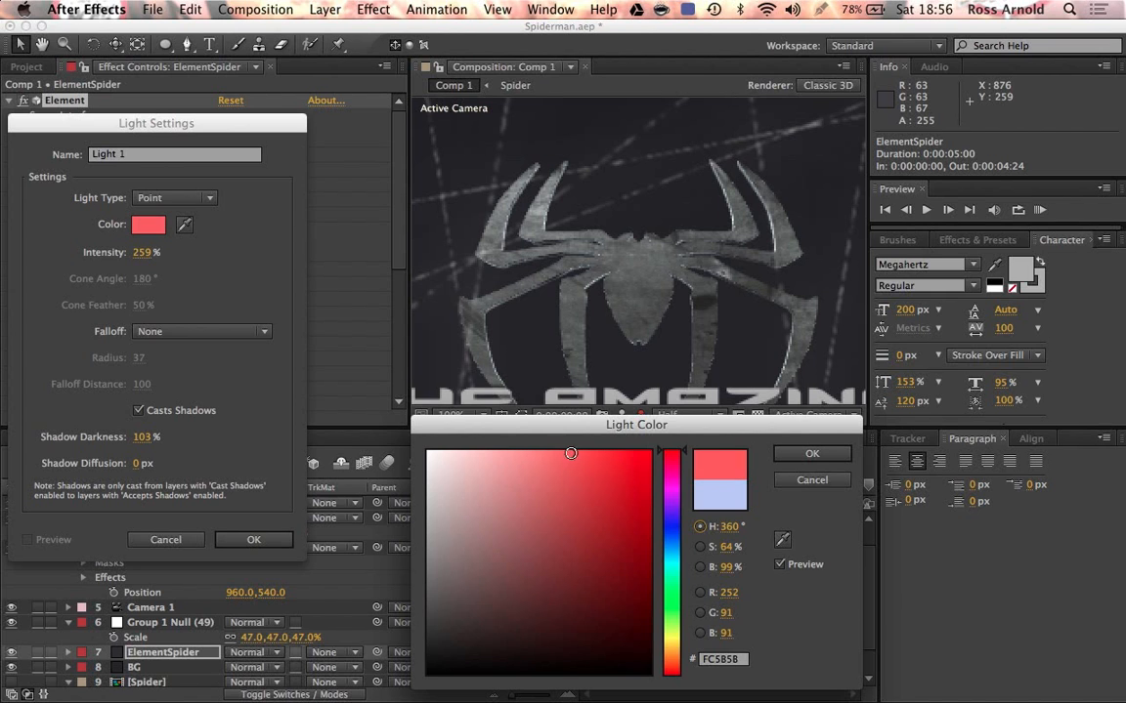
left_click(812, 455)
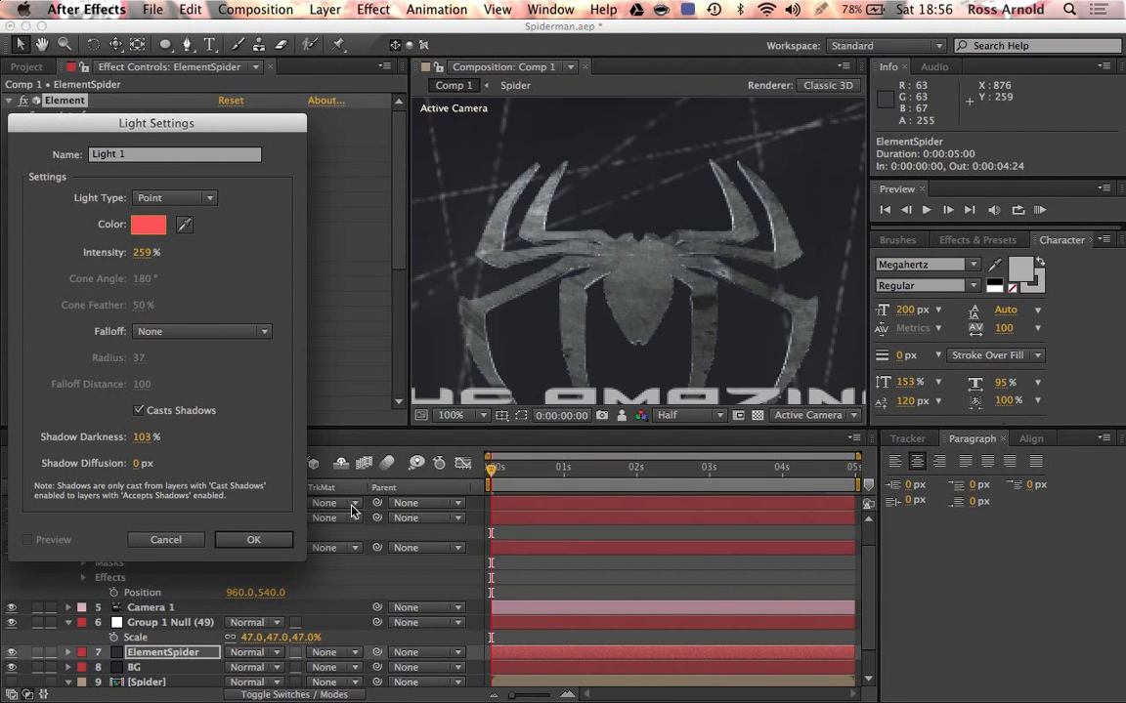
left_click(281, 542)
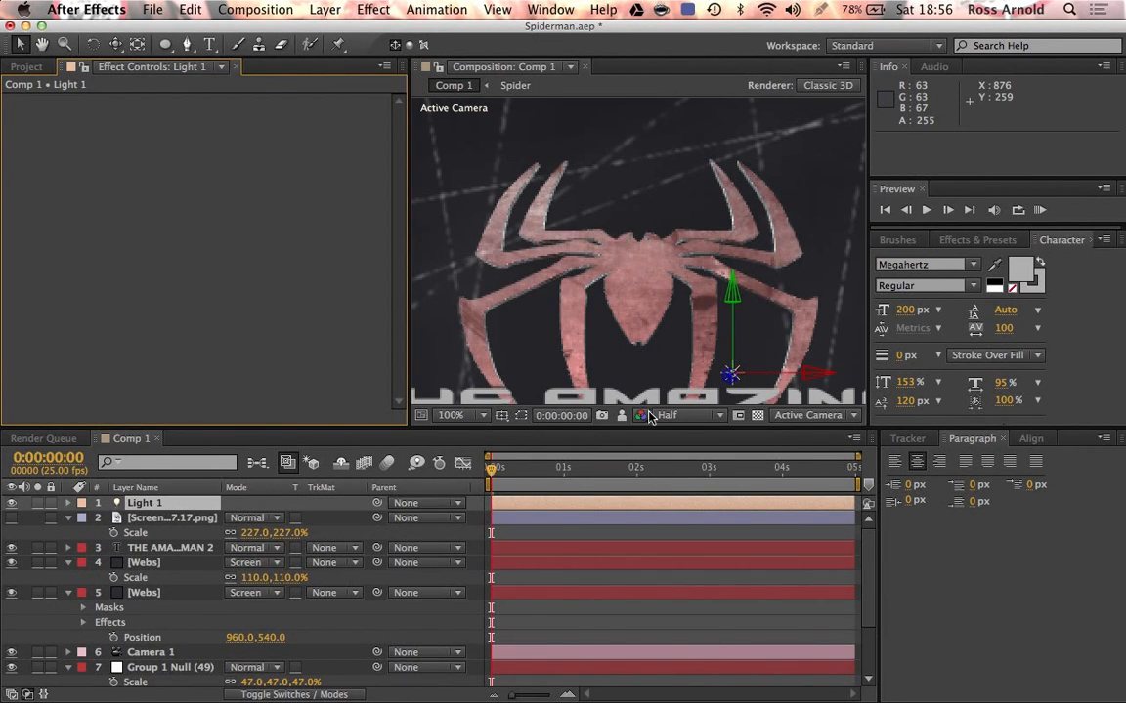
Copy the position 960, 580, 2343 from the Group 1 Null layer to Light 1
key("shift+slash")
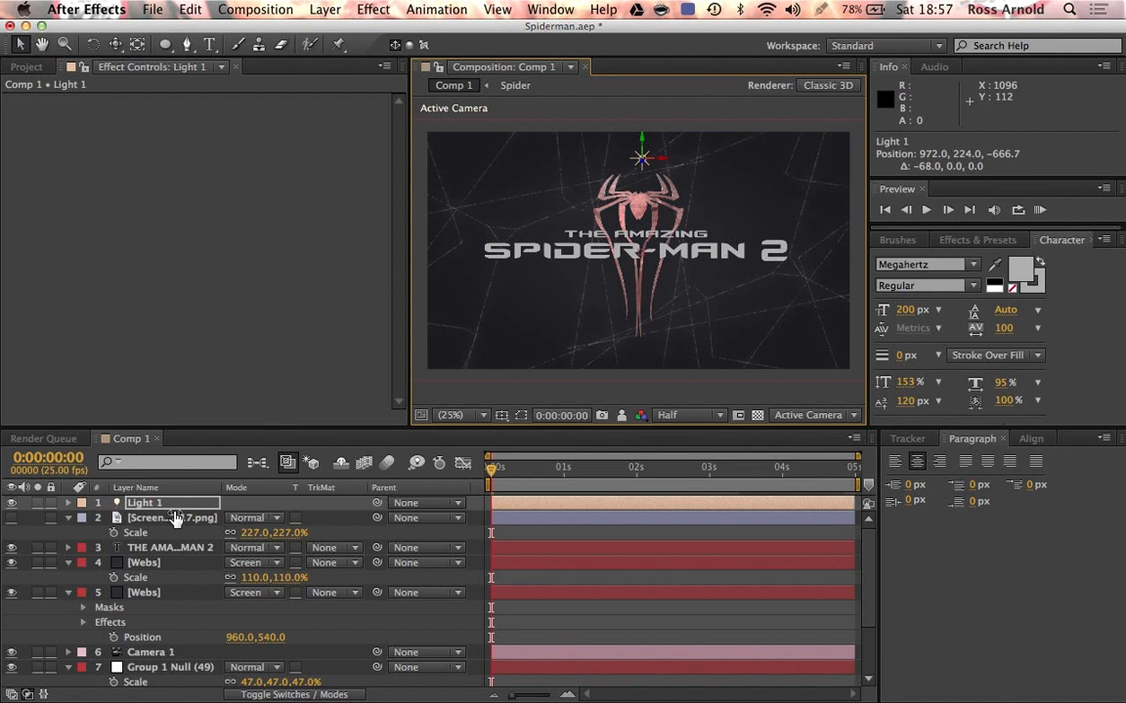
left_click(149, 670)
key("p")
scroll(146, 664, "down", 3)
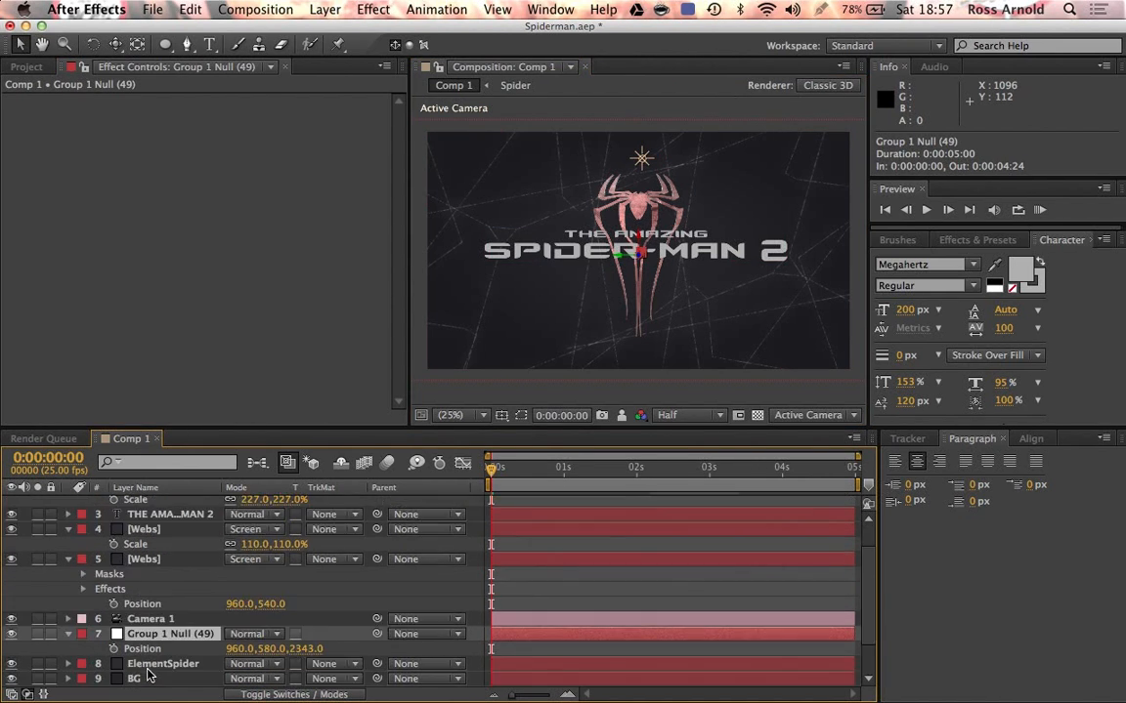
left_click(154, 621)
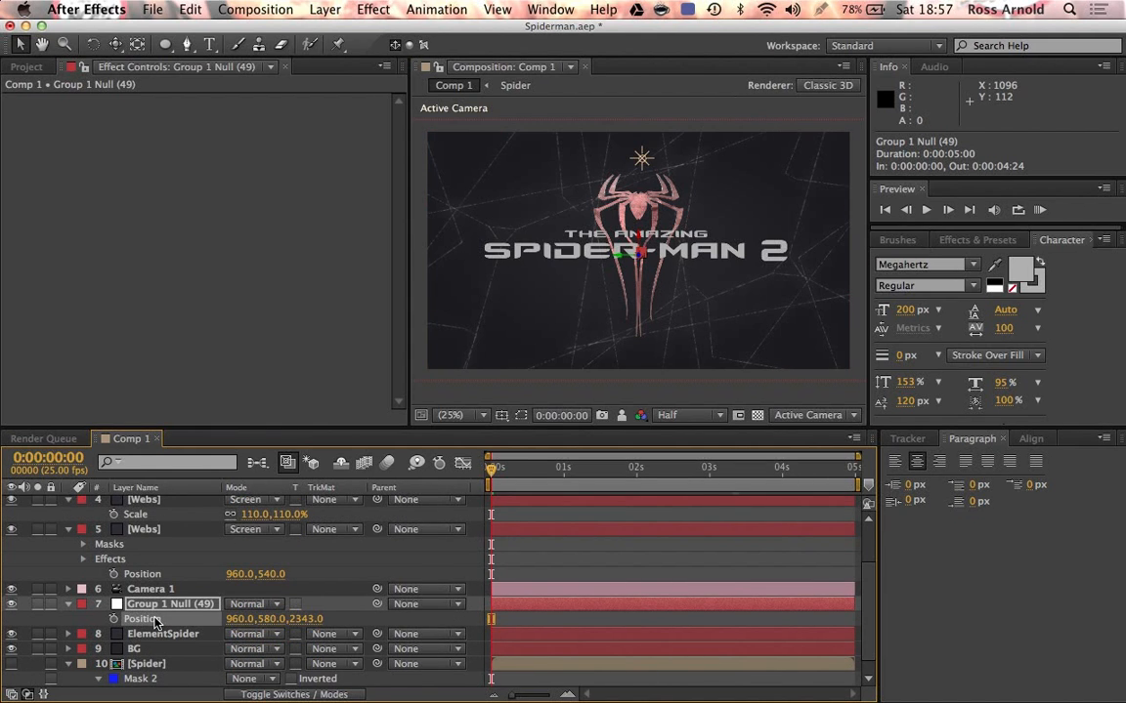
scroll(183, 518, "up", 3)
left_click(156, 505)
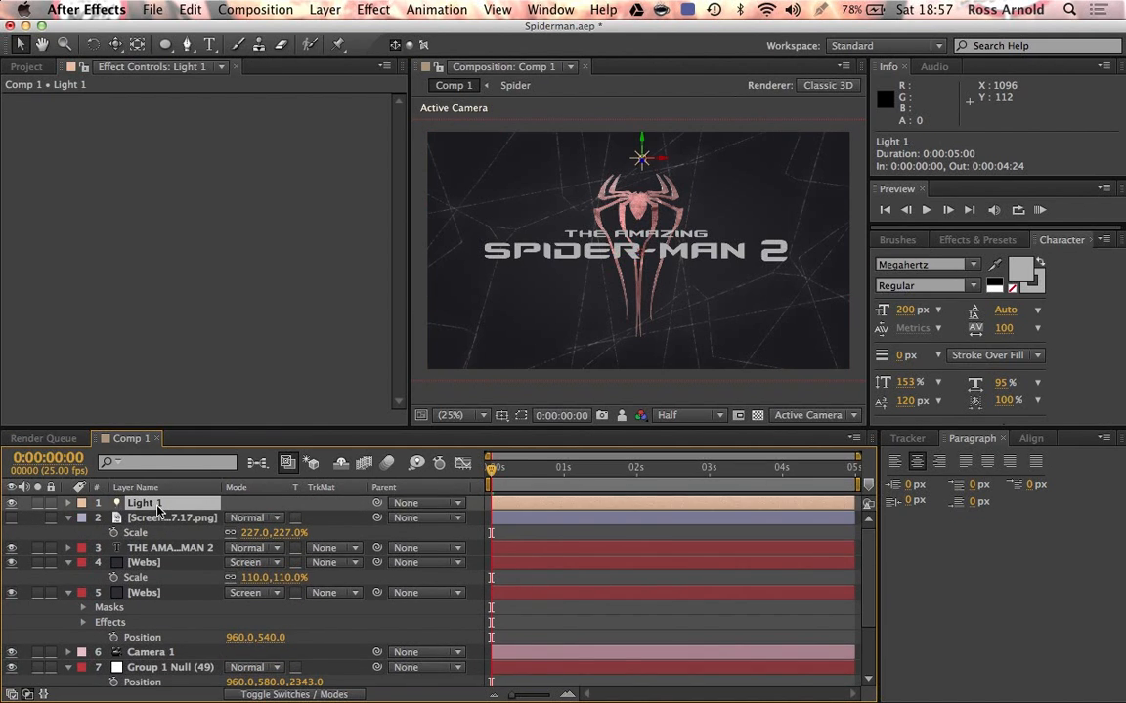
key("p")
key("super+z")
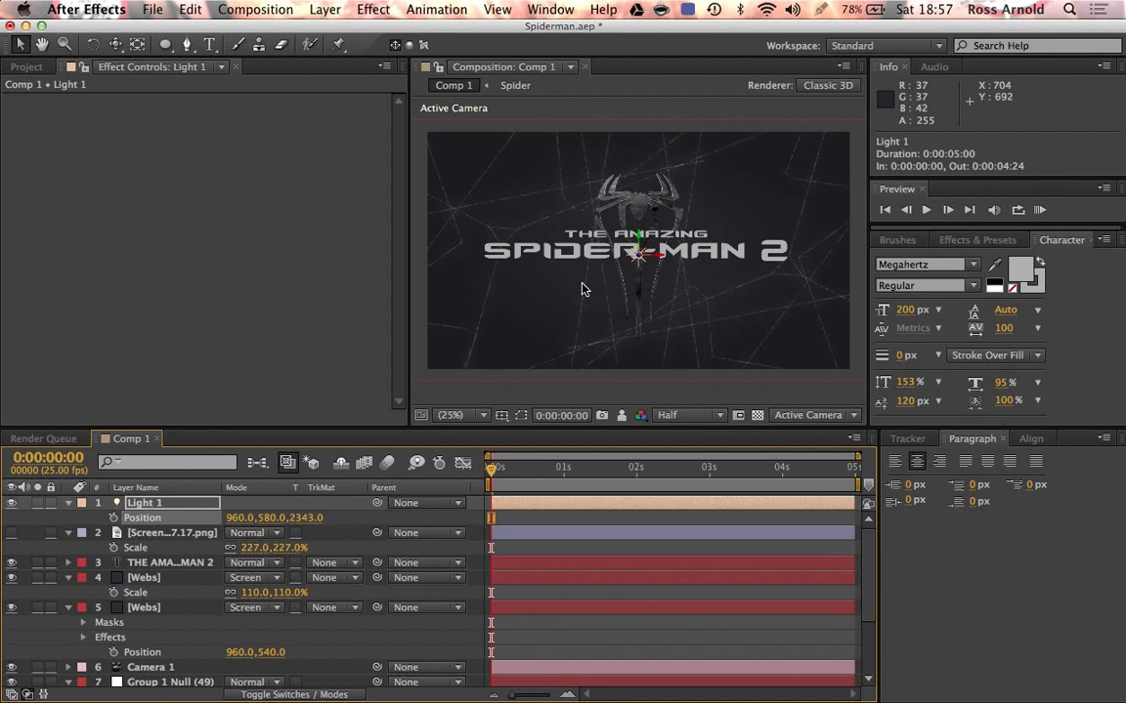
Raise Light 1 above the spider to 960, -49, 2343 and set it to pure red with 500% intensity
key("period")
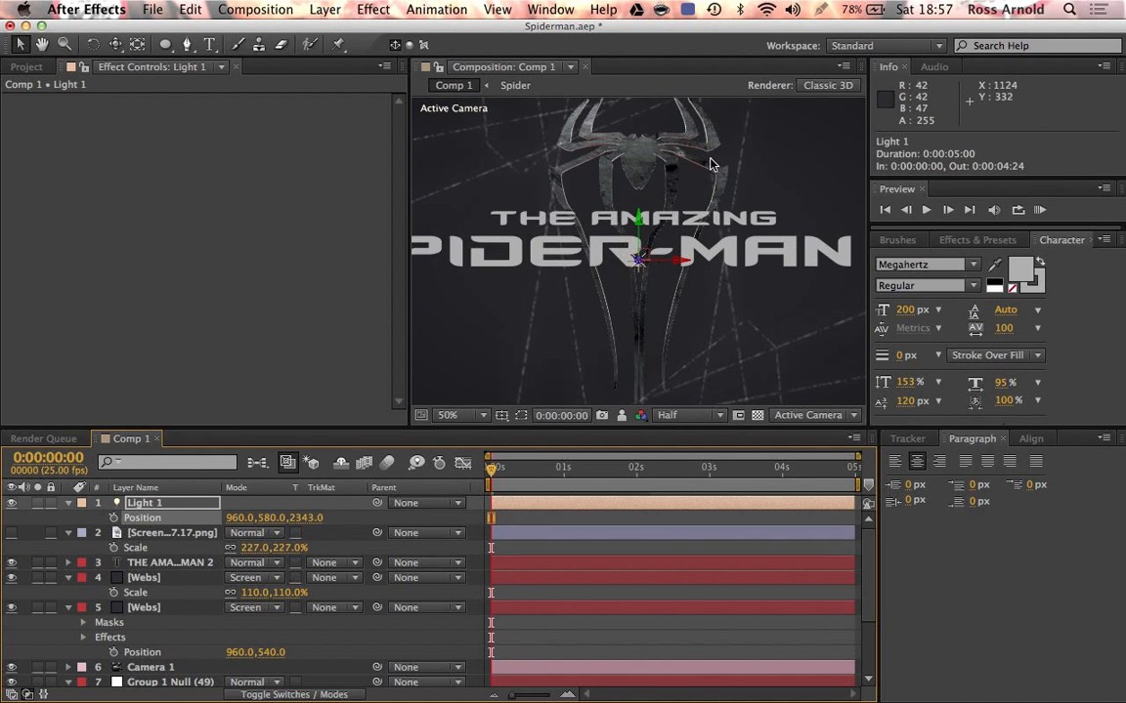
key("period")
key("space")
left_click_drag(711, 164, 715, 309)
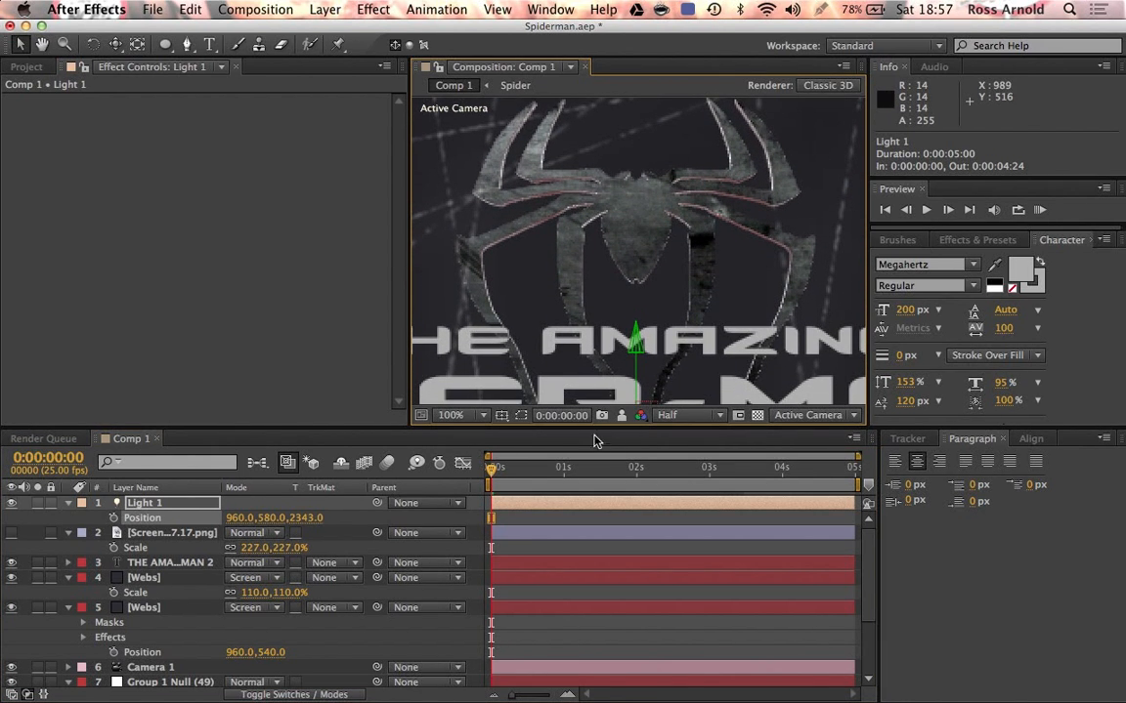
left_click_drag(639, 354, 567, 165)
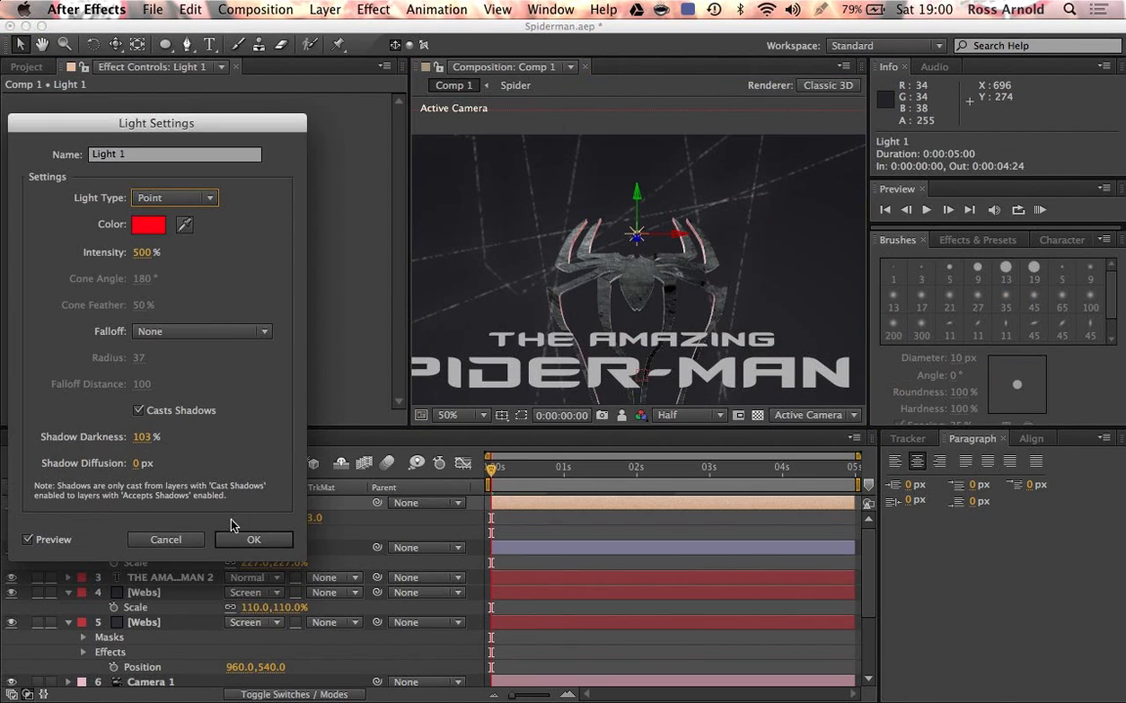
left_click(244, 539)
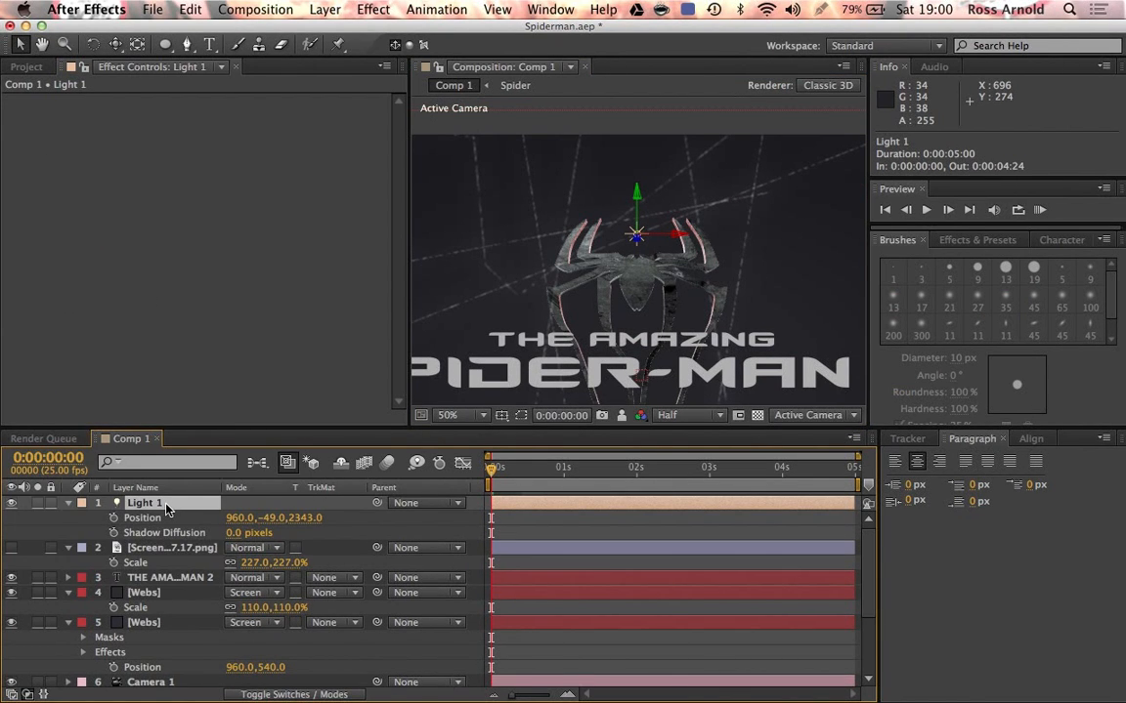
Duplicate Light 1 in place to strengthen the red edge lighting and check the spider up close
key("super+d")
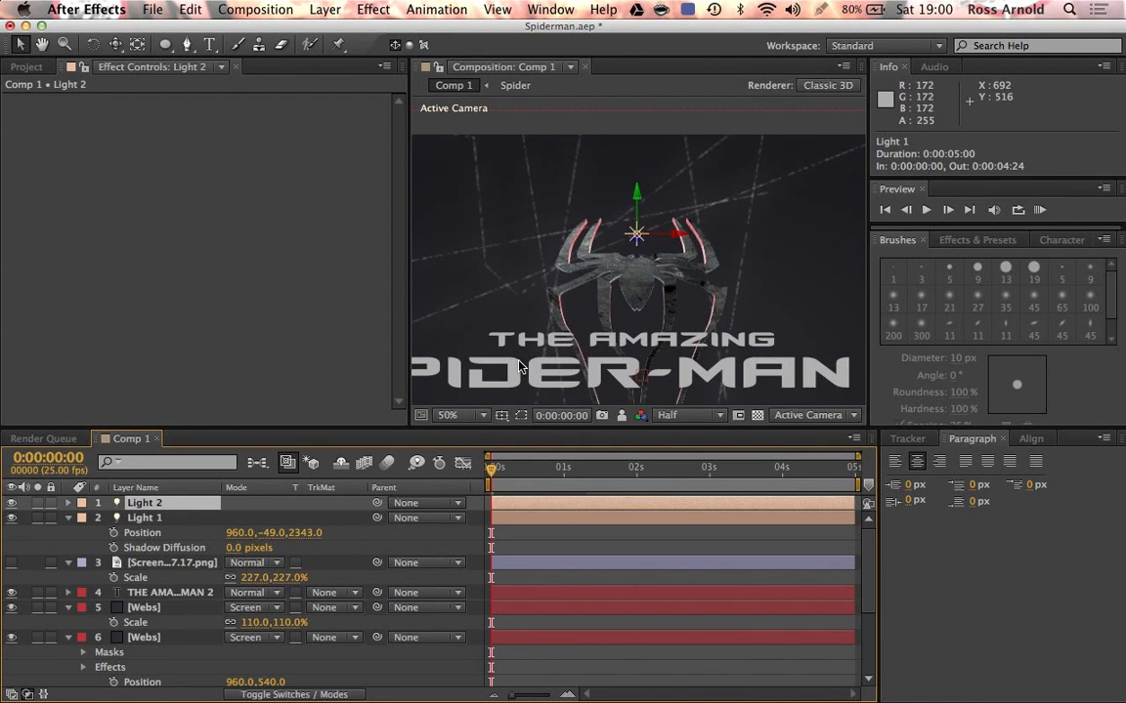
scroll(707, 328, "up", 3)
scroll(707, 329, "down", 1)
scroll(708, 328, "down", 1)
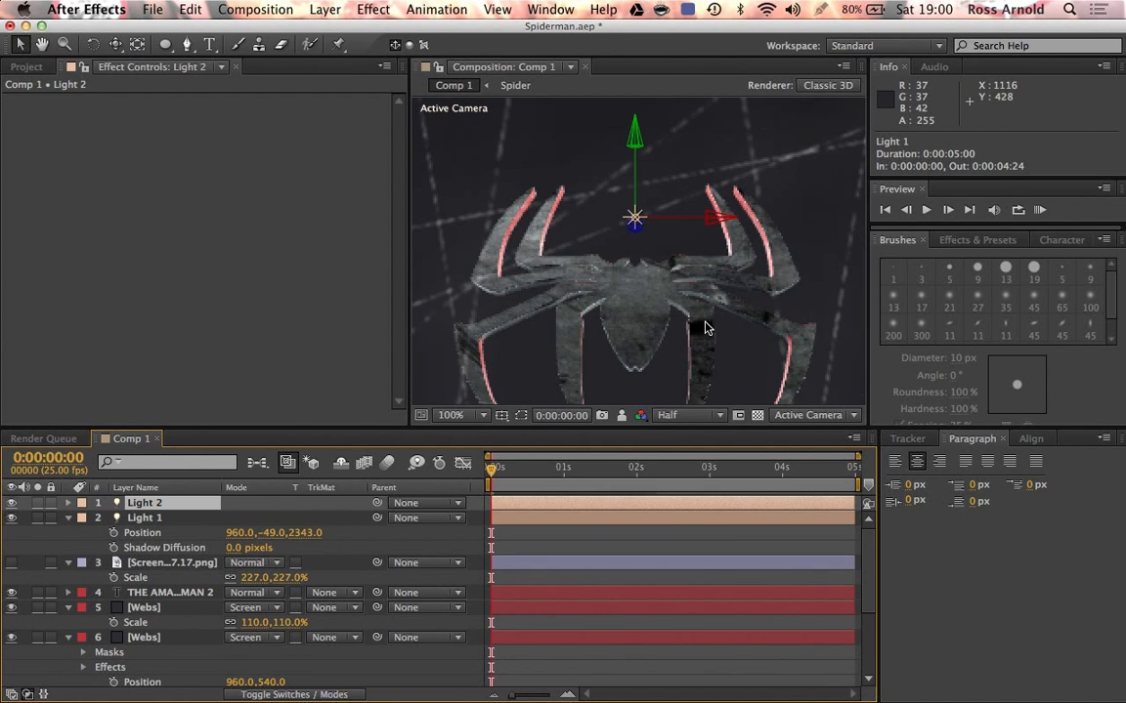
scroll(745, 327, "down", 4)
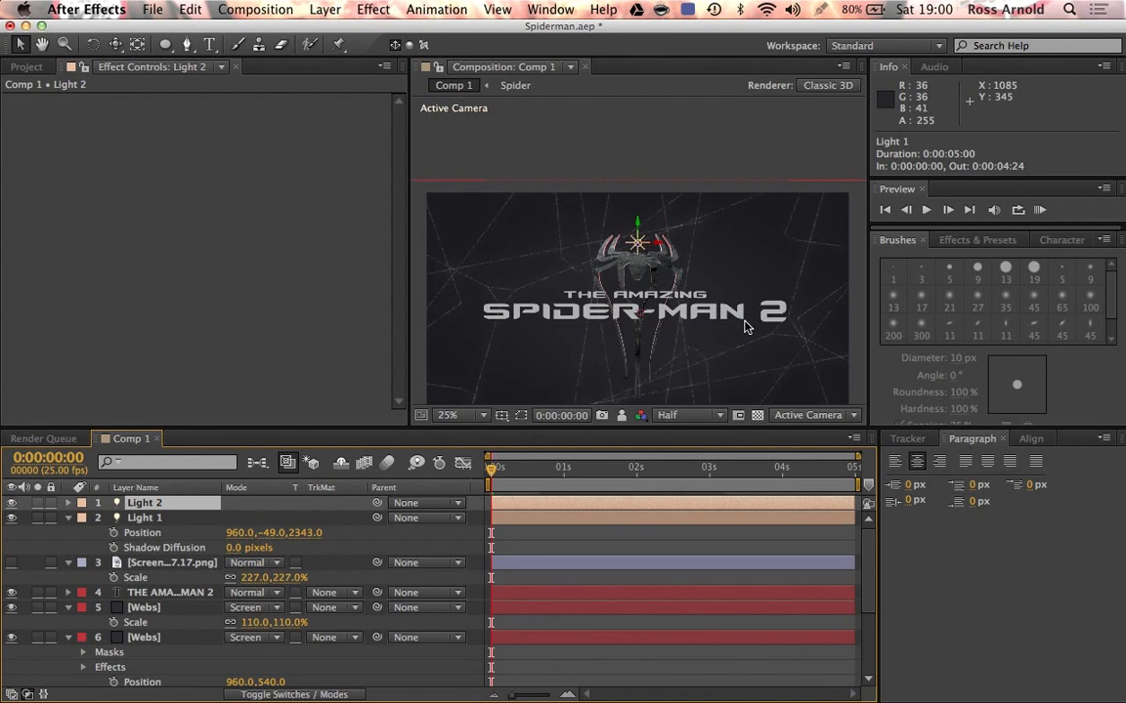
key("period")
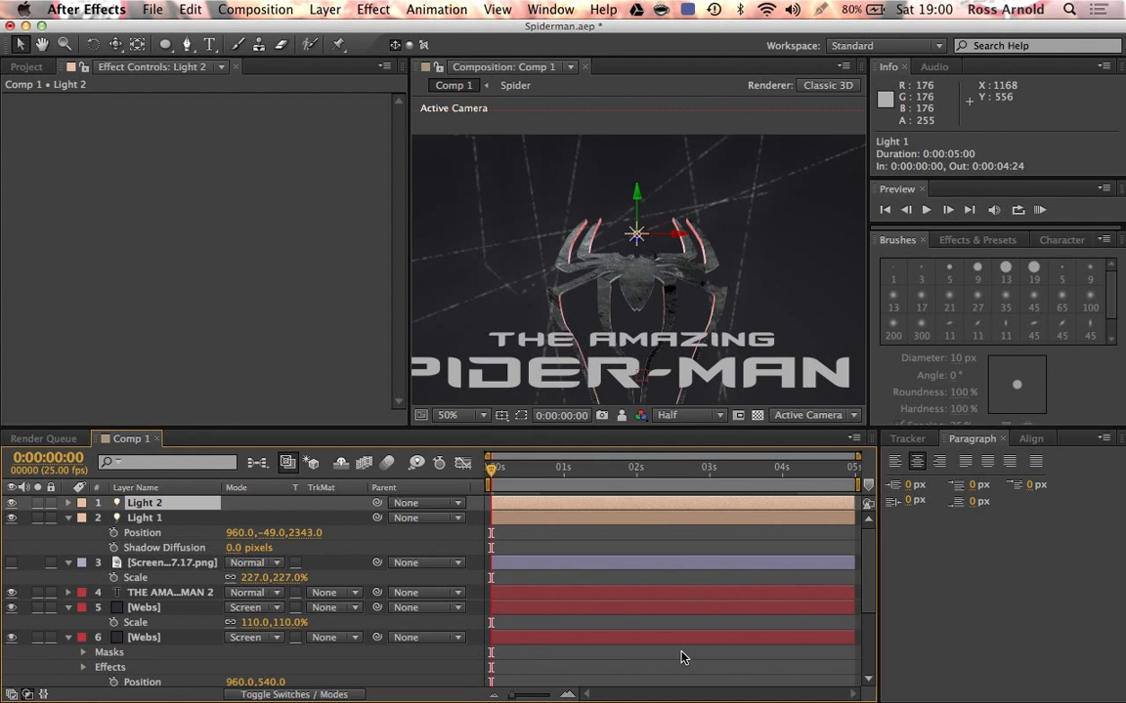
key("comma")
Show the reference screenshot layer, examine the lighting on its spider up close and hide the layer again
left_click(11, 562)
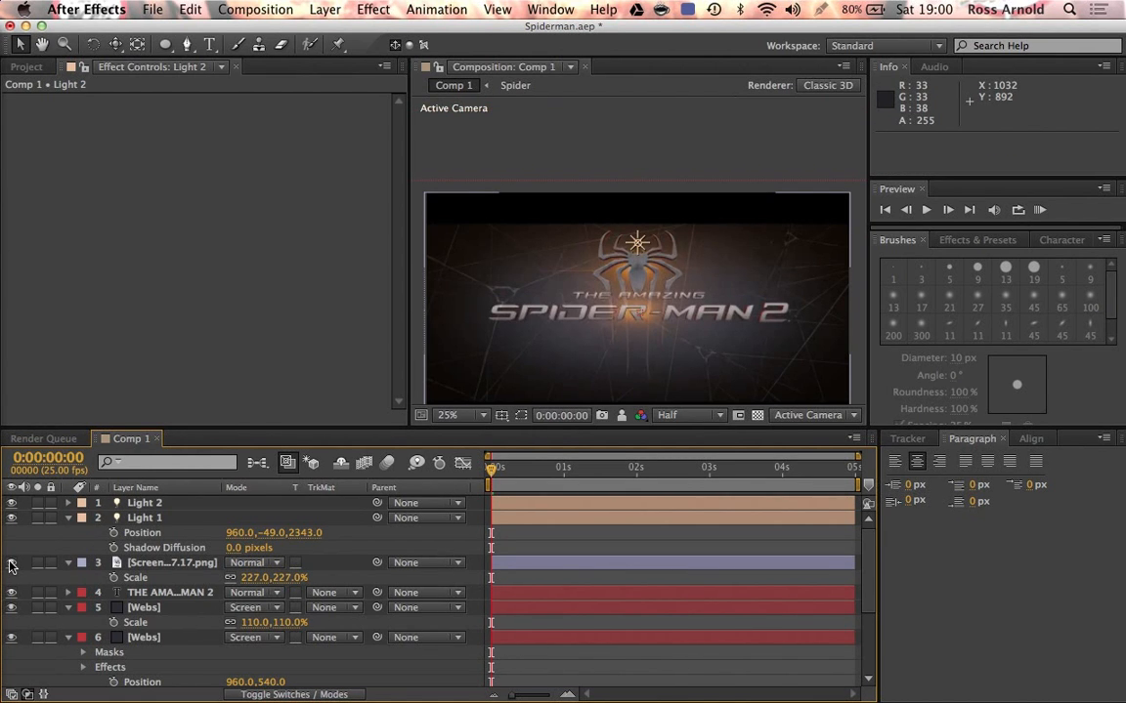
scroll(535, 298, "up", 6)
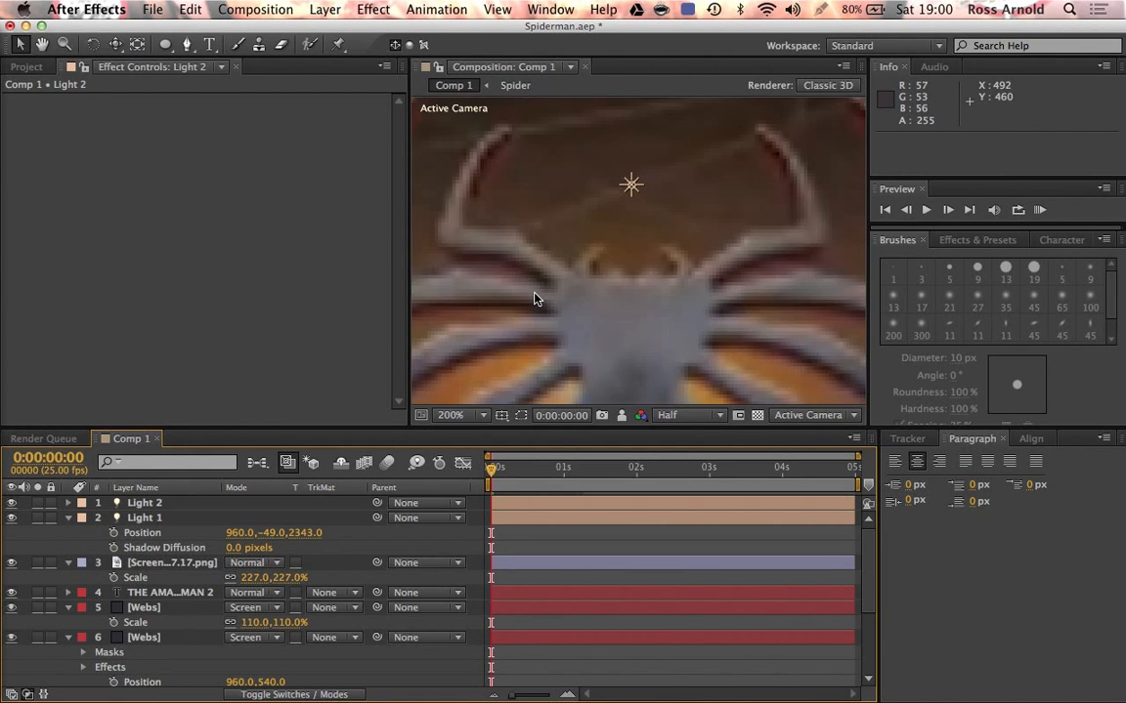
key("comma")
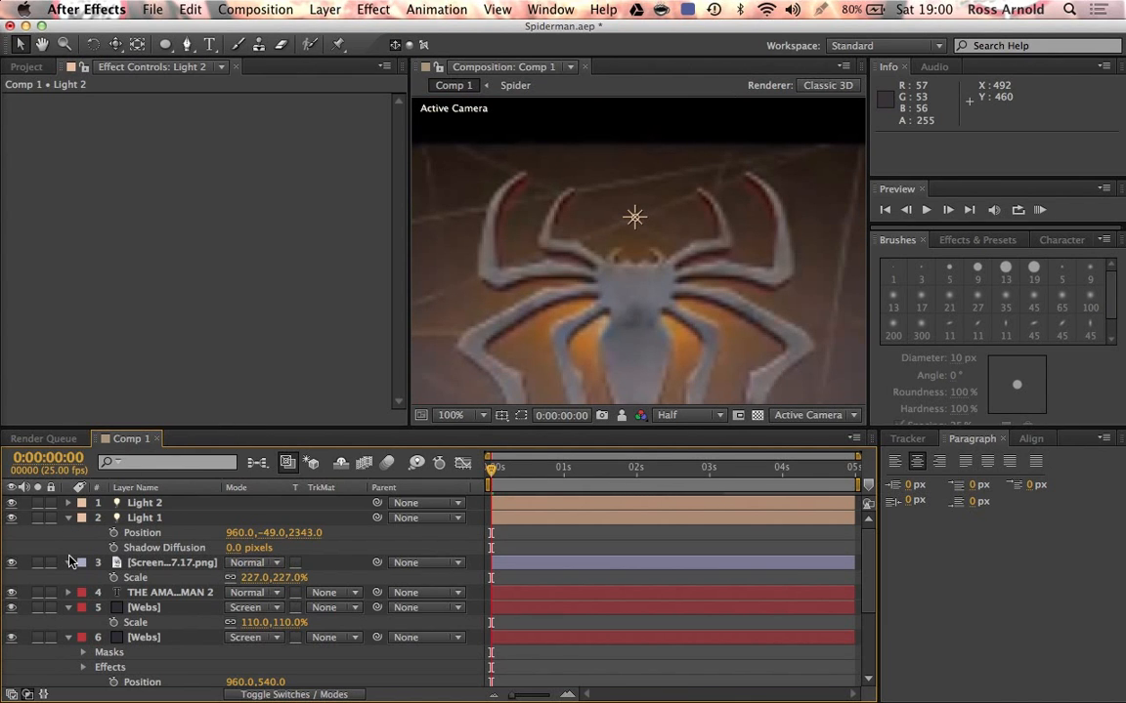
left_click(12, 564)
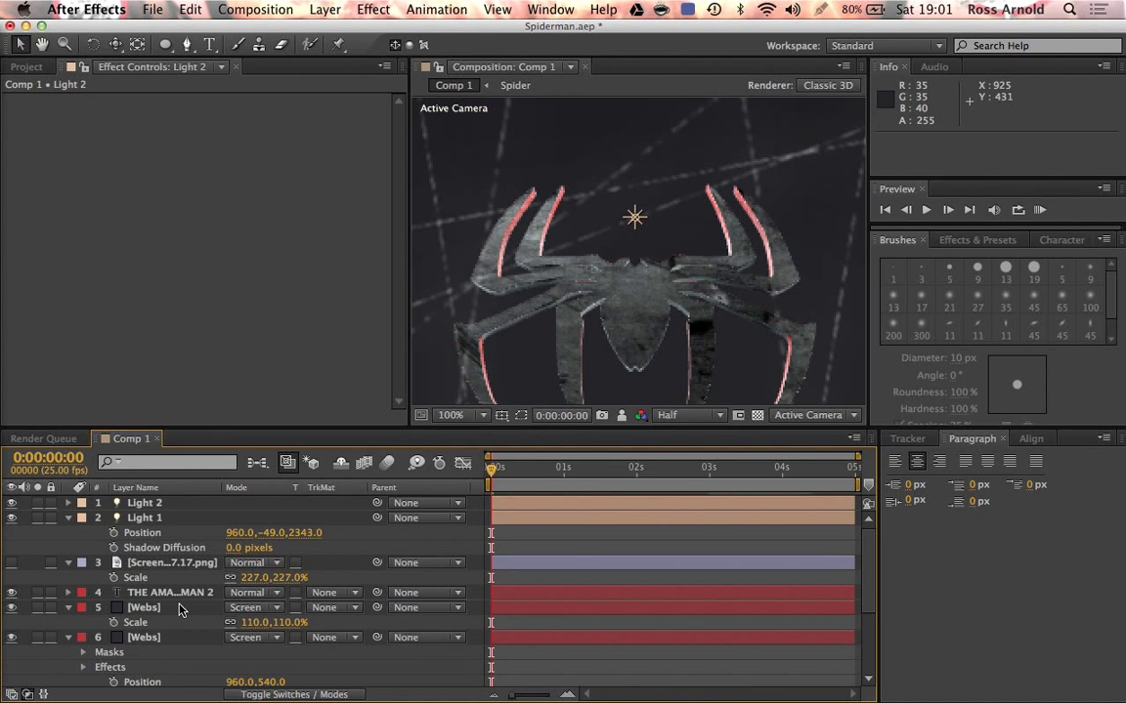
Open the Element Scene Setup of the ElementSpider layer, select the extrusion model and turn it to face front
scroll(175, 616, "down", 5)
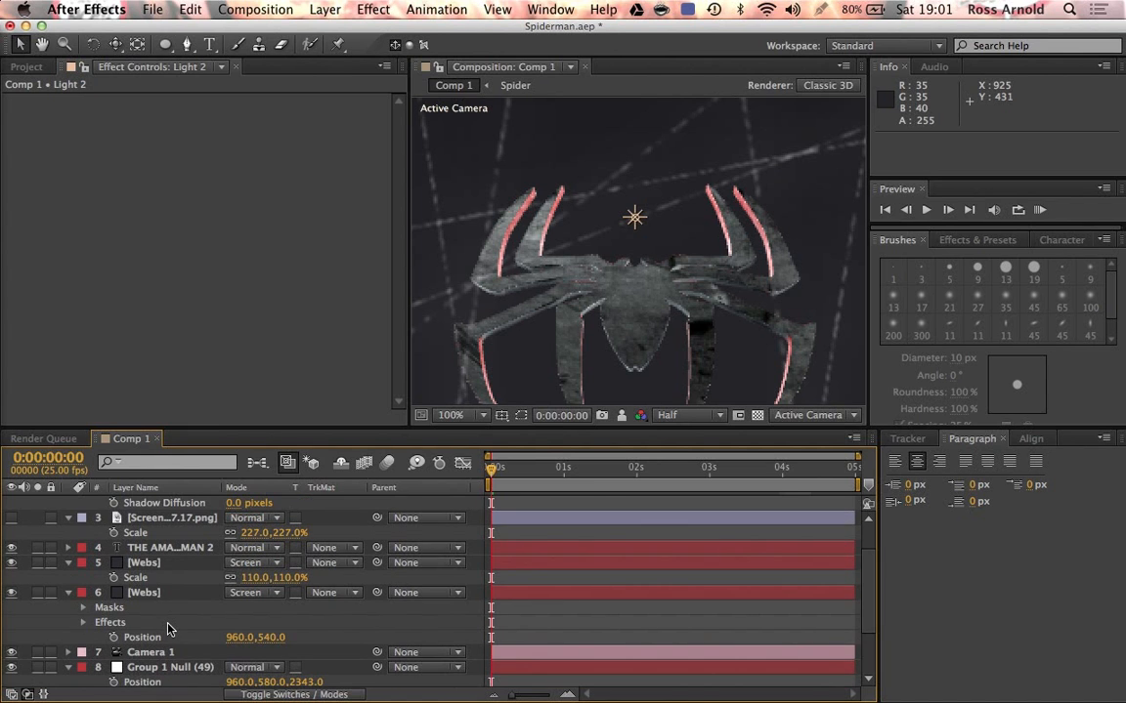
scroll(168, 629, "down", 2)
left_click(164, 619)
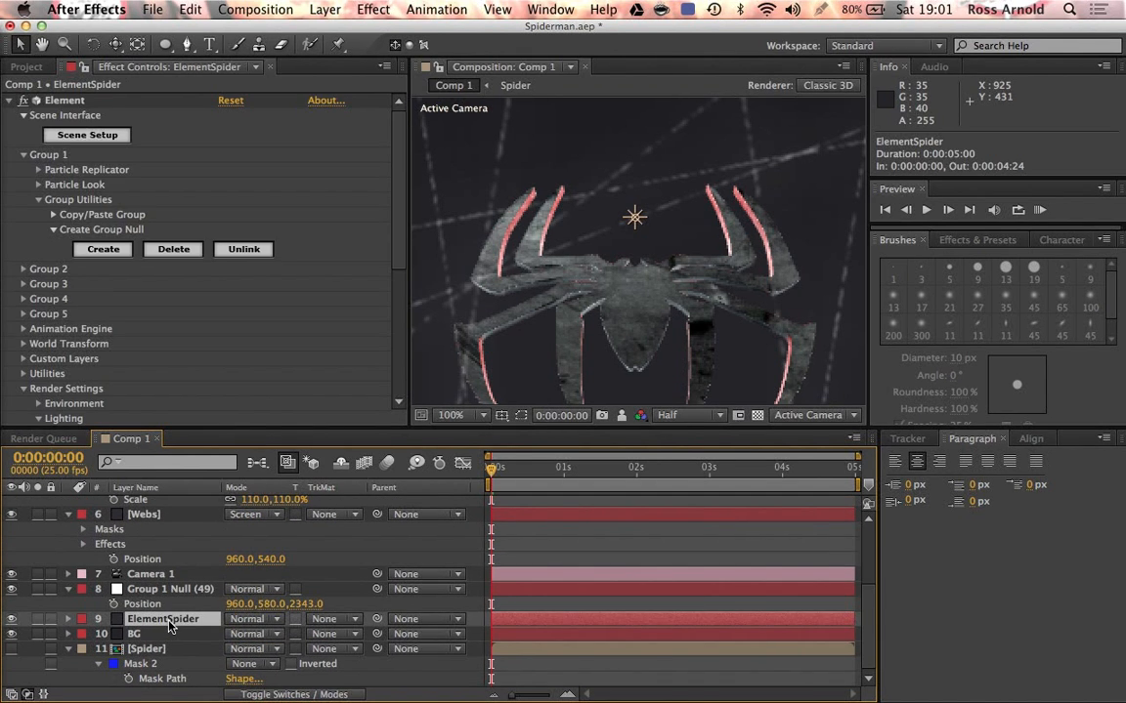
left_click(94, 137)
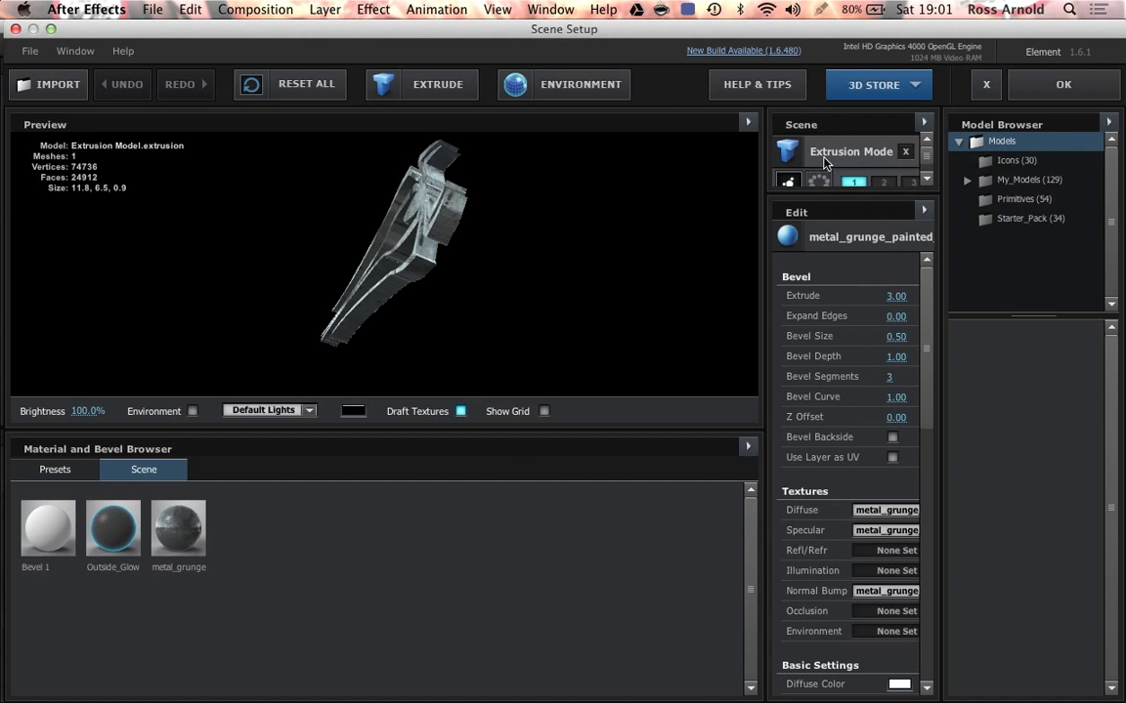
left_click(823, 158)
left_click_drag(532, 240, 298, 327)
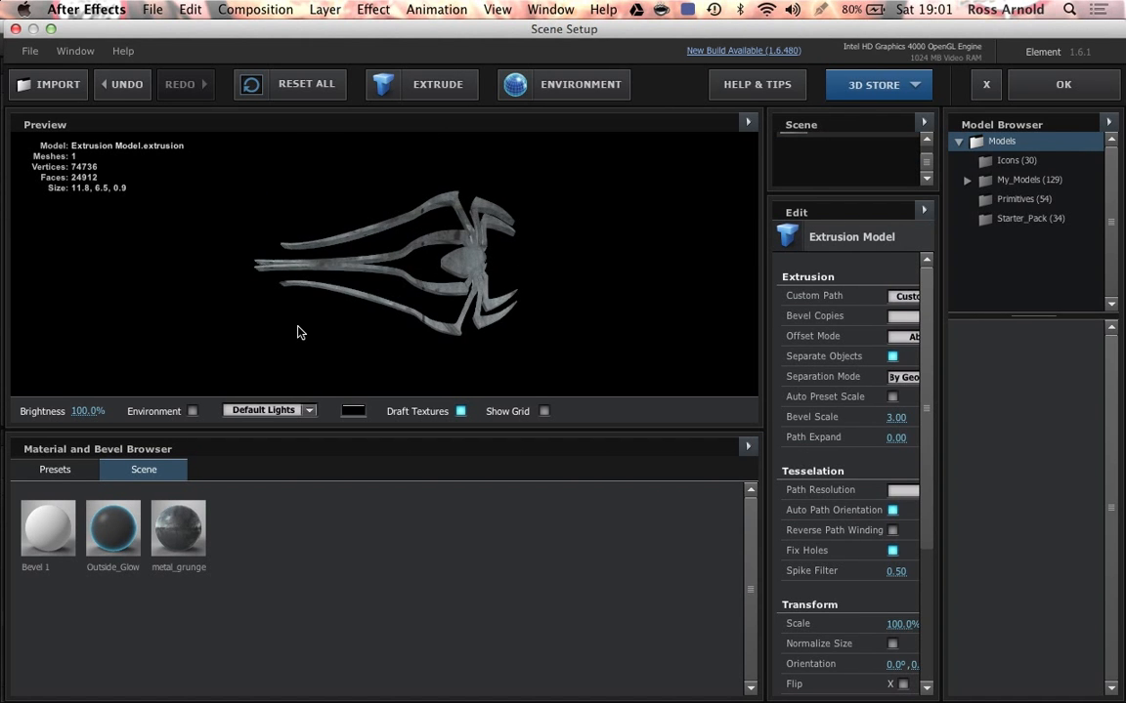
Apply the Paramount bevel preset to the spider's extrusion model
left_click(55, 469)
left_click(59, 491)
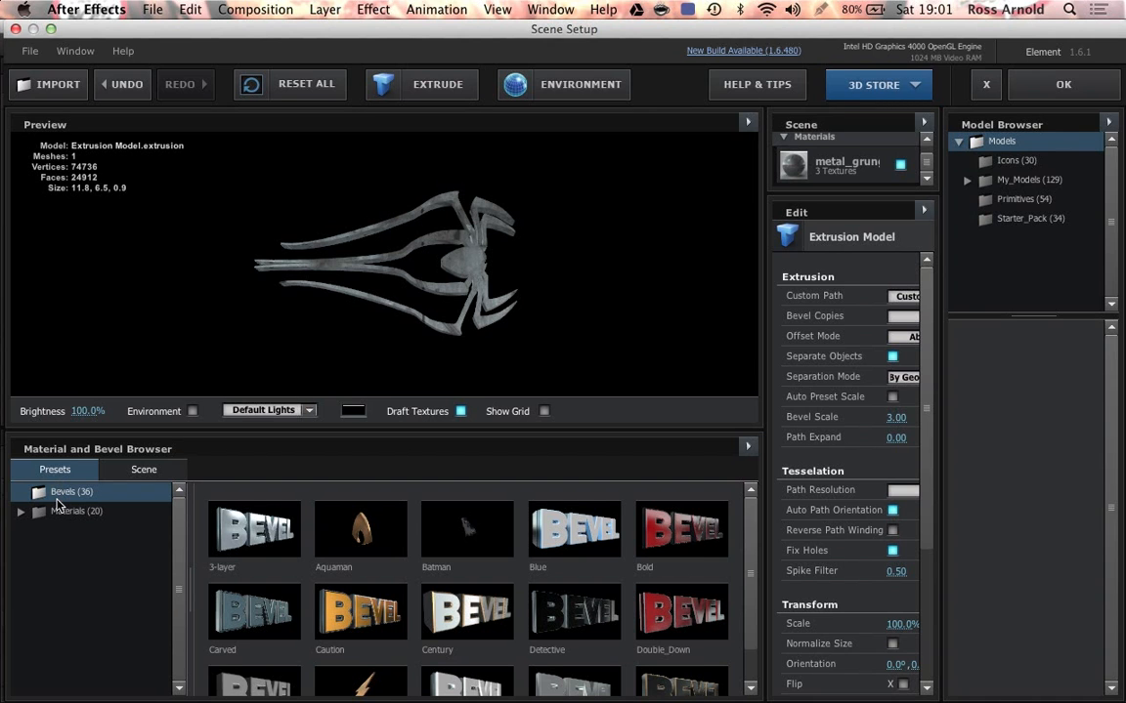
scroll(547, 687, "down", 1)
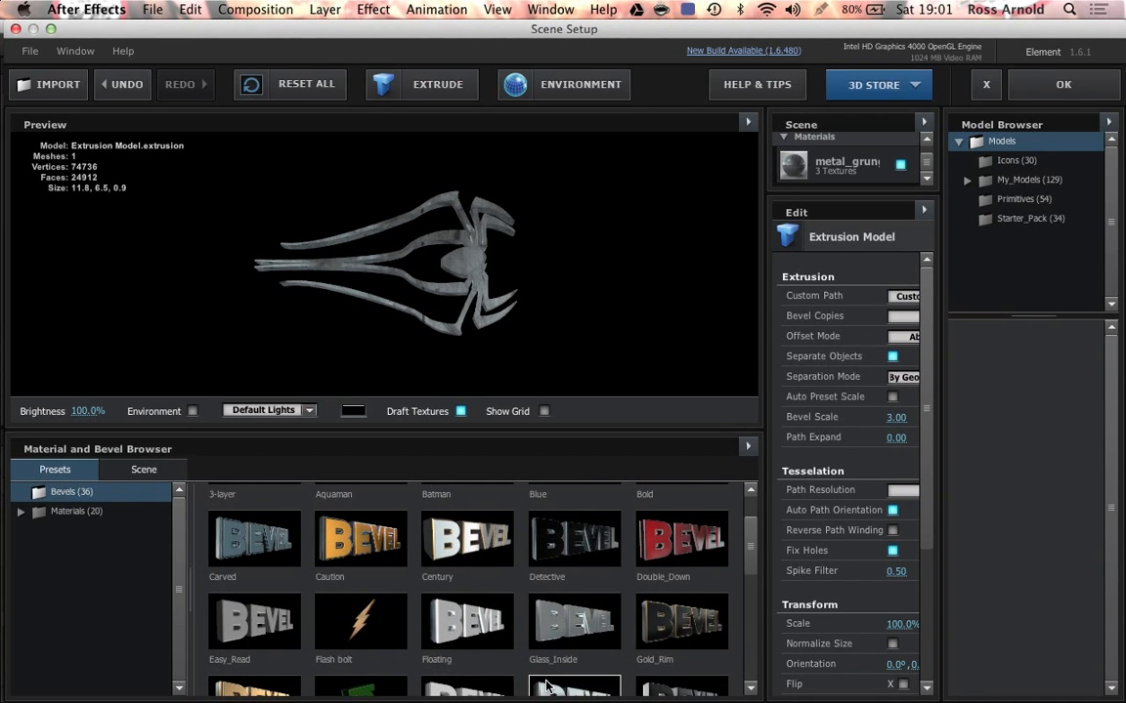
scroll(547, 674, "down", 2)
left_click(254, 598)
left_click(322, 79)
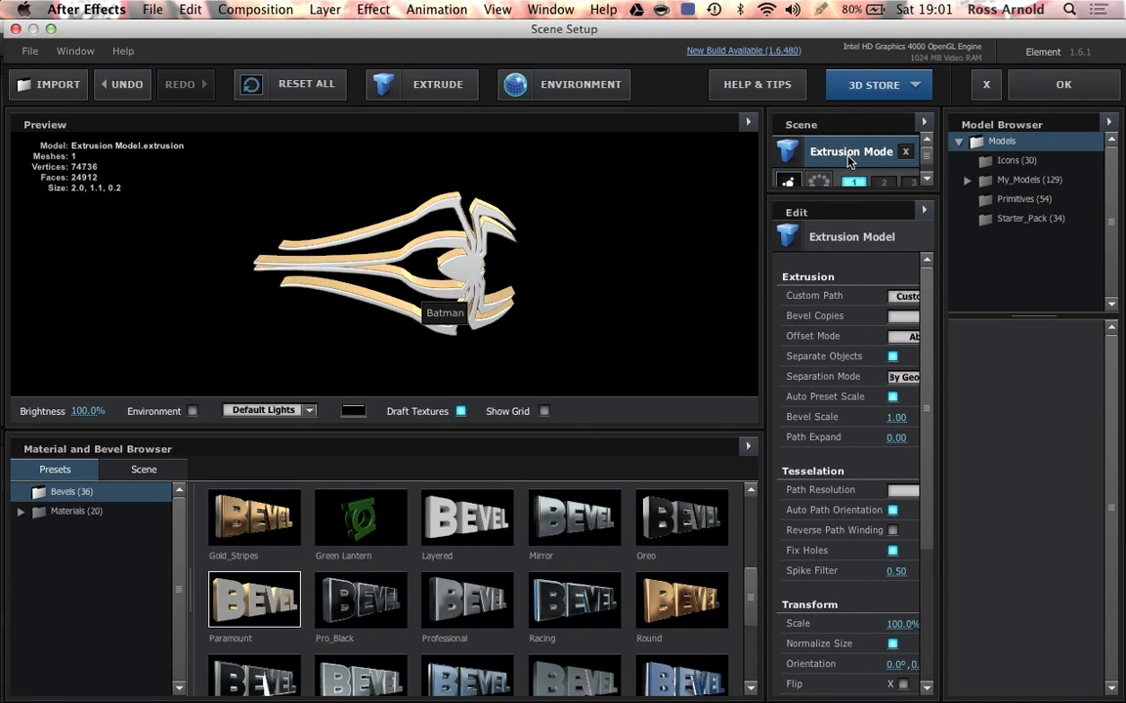
Apply a metal_grunge_painted material from the Metal Pro_Shaders to the spider model's Bevel 1
scroll(849, 162, "down", 2)
scroll(849, 161, "down", 1)
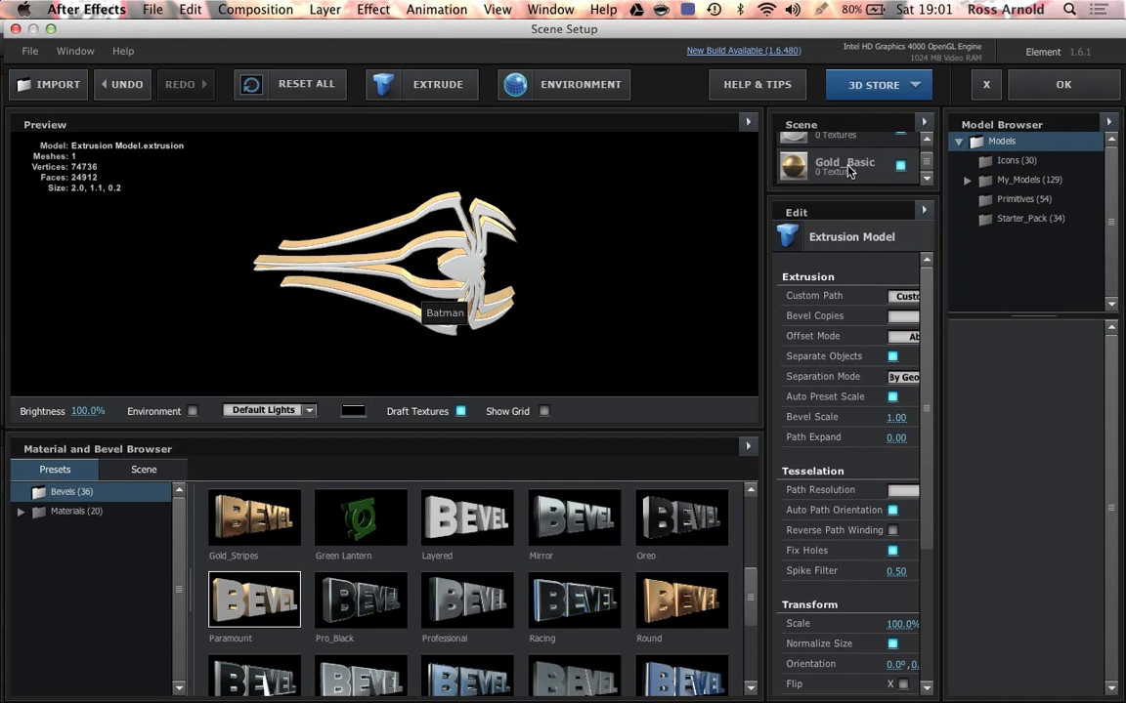
scroll(849, 166, "up", 1)
left_click(849, 159)
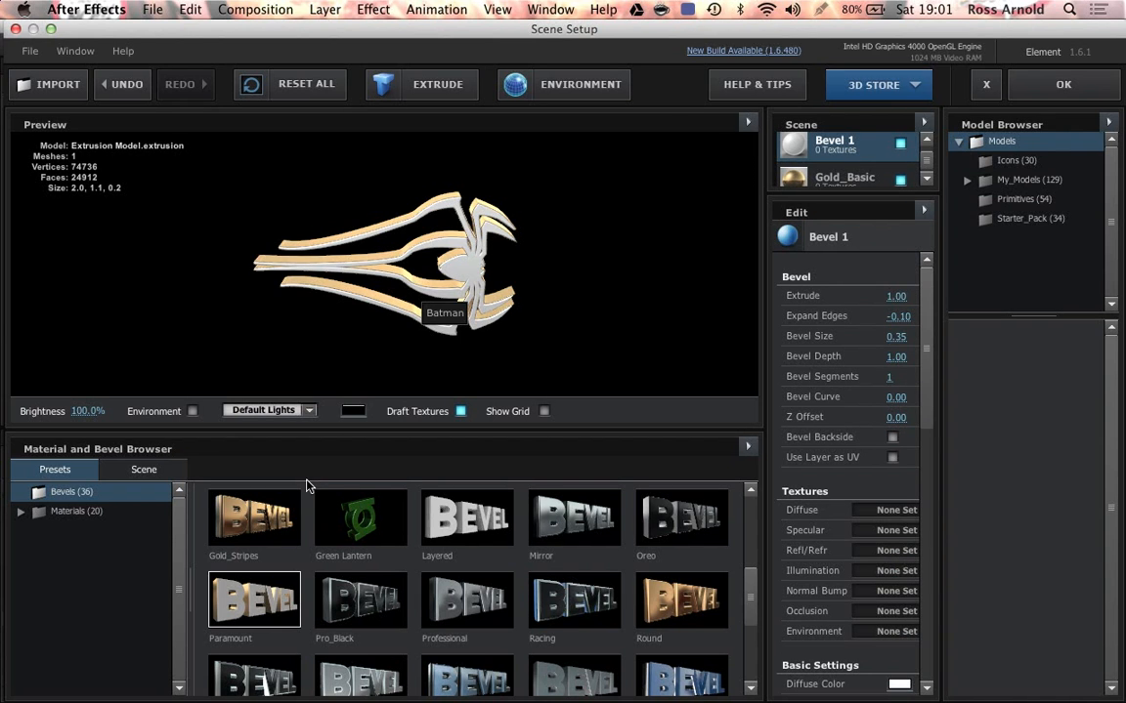
left_click(142, 470)
left_click(59, 470)
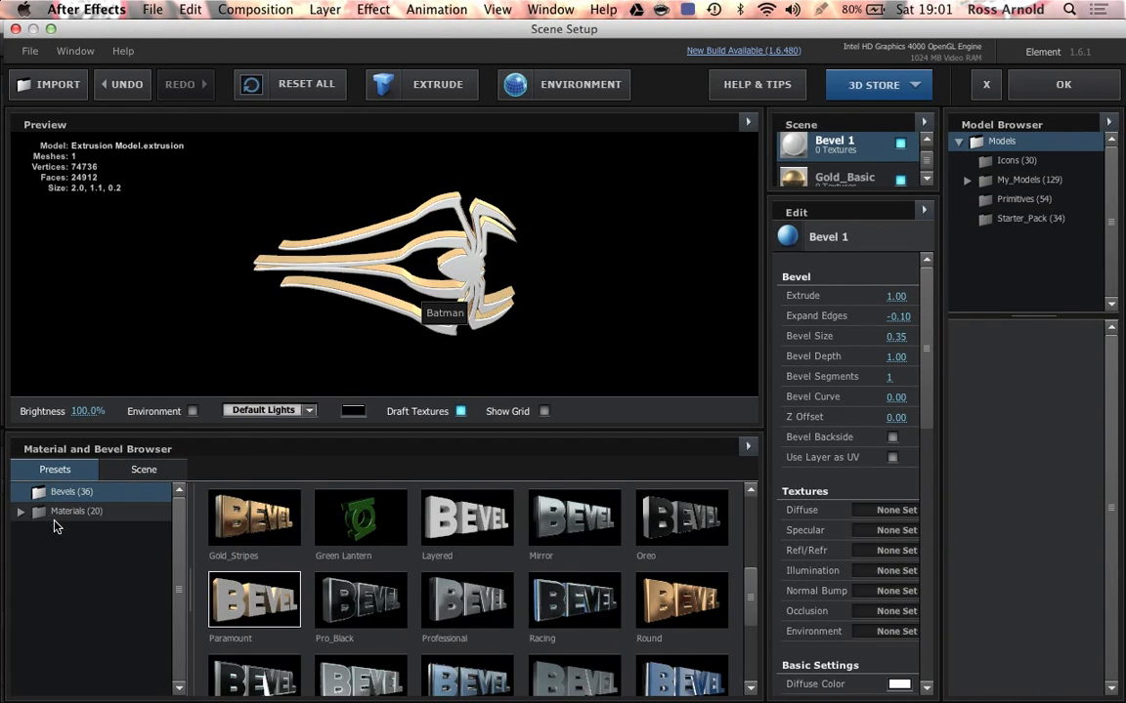
left_click(20, 513)
left_click(30, 531)
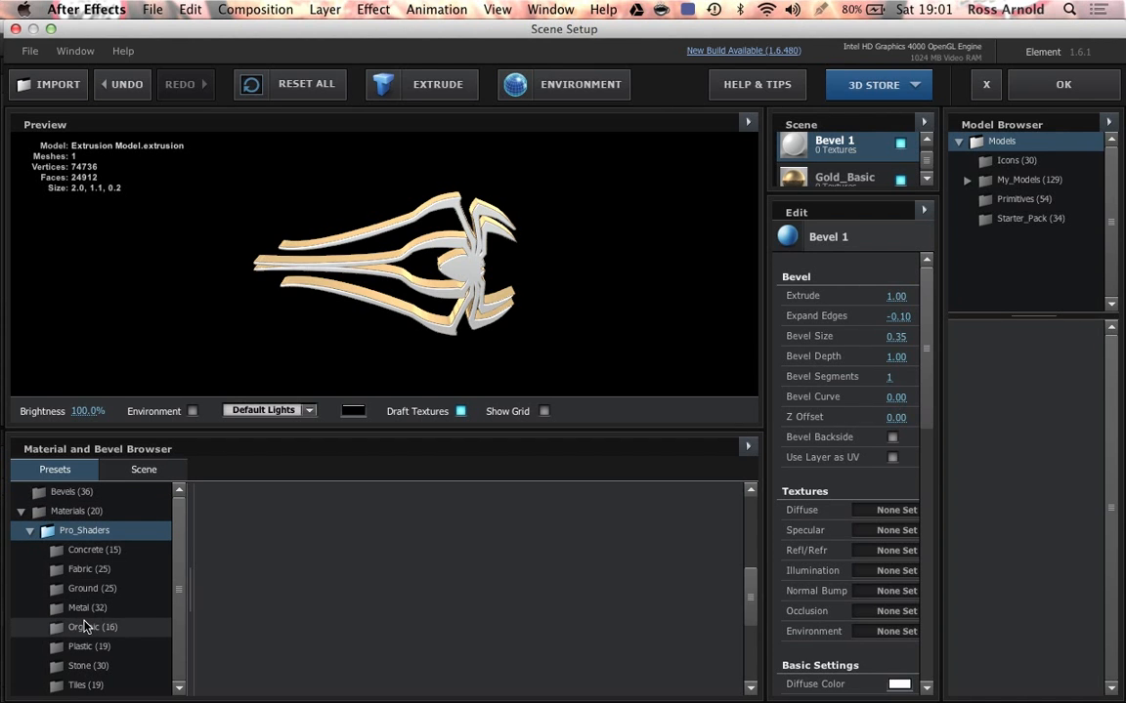
left_click(69, 609)
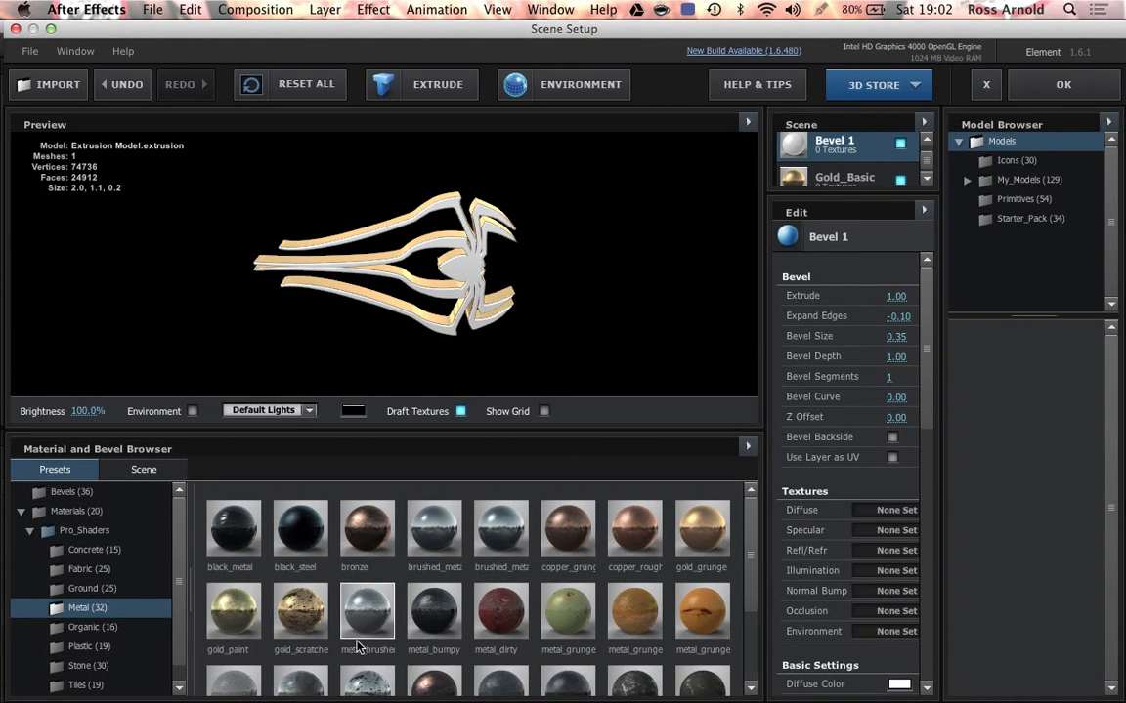
scroll(469, 587, "down", 1)
left_click_drag(301, 647, 822, 147)
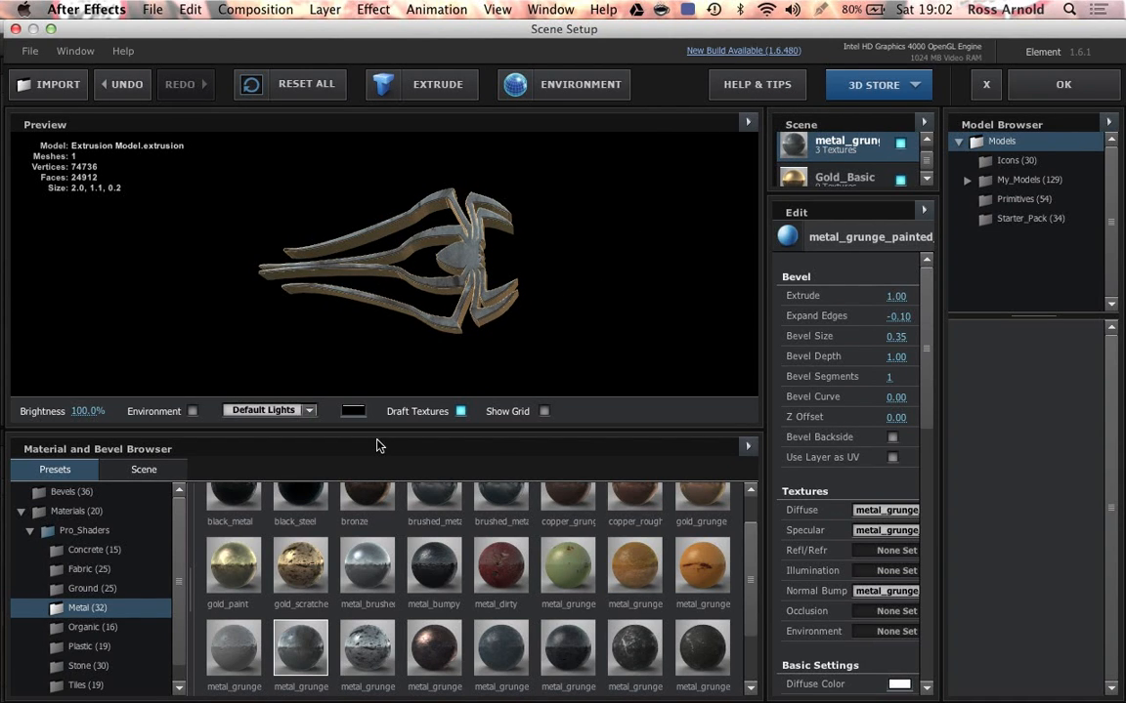
Replace the spider's Gold_Basic bevel material with the Plain material
key("Left")
key("Left")
key("Left")
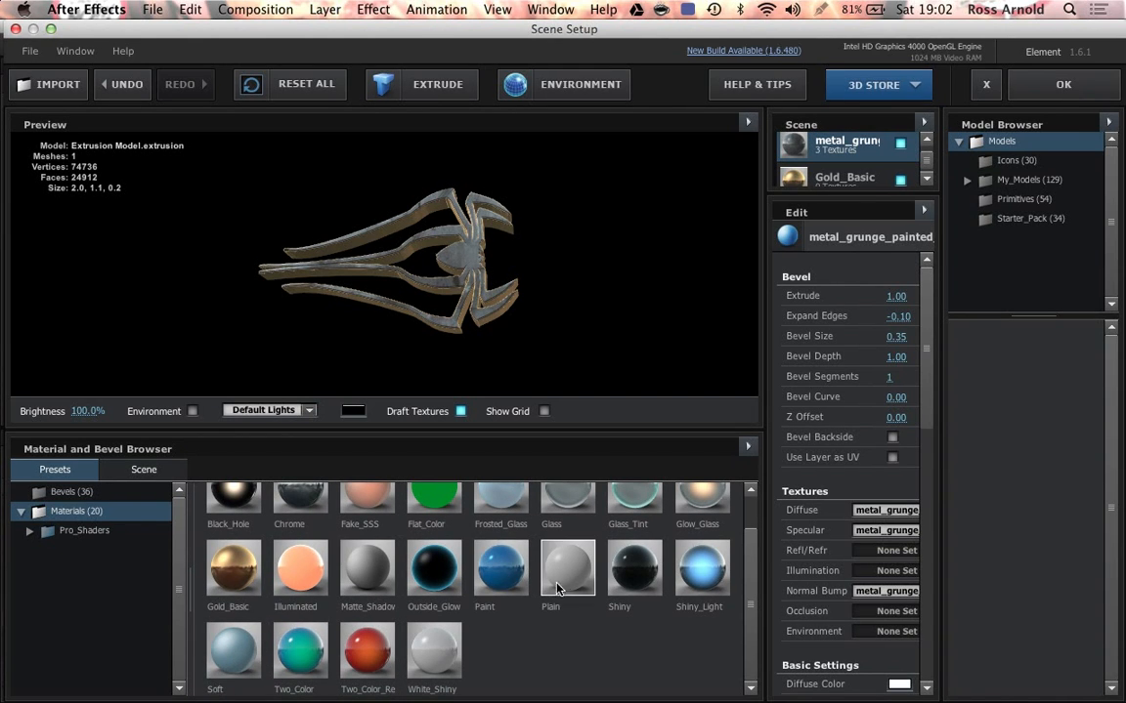
scroll(325, 663, "up", 2)
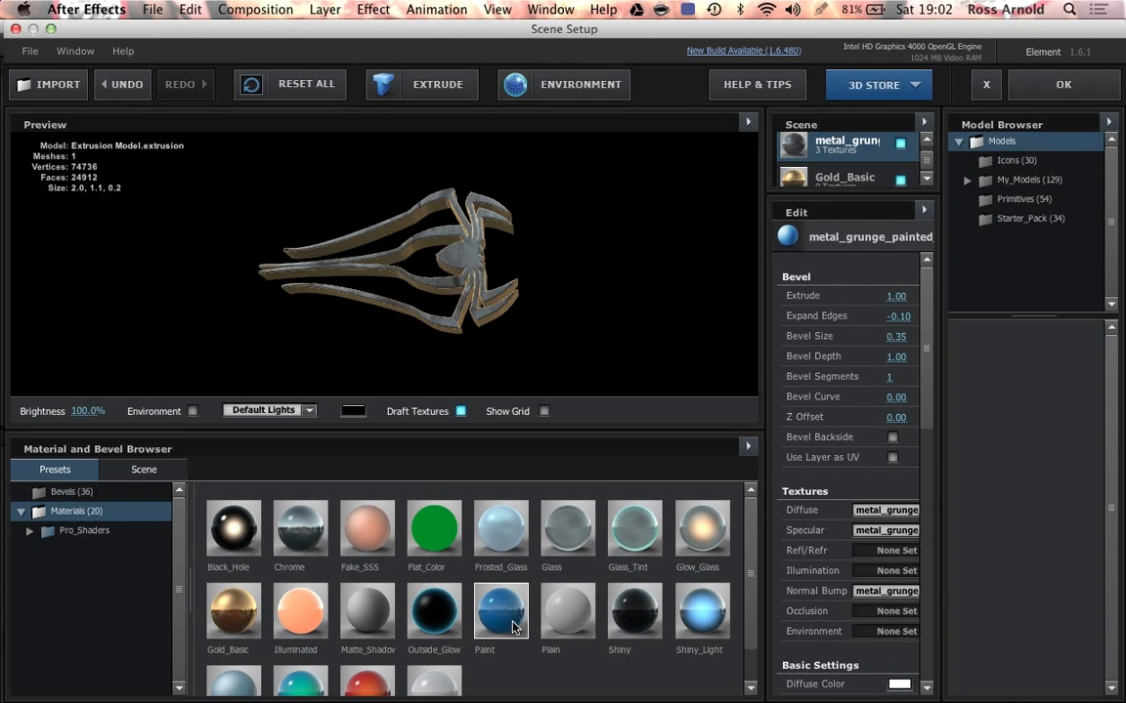
mouse_move(577, 615)
left_mouse_down()
mouse_move(879, 267)
mouse_move(822, 224)
left_mouse_up()
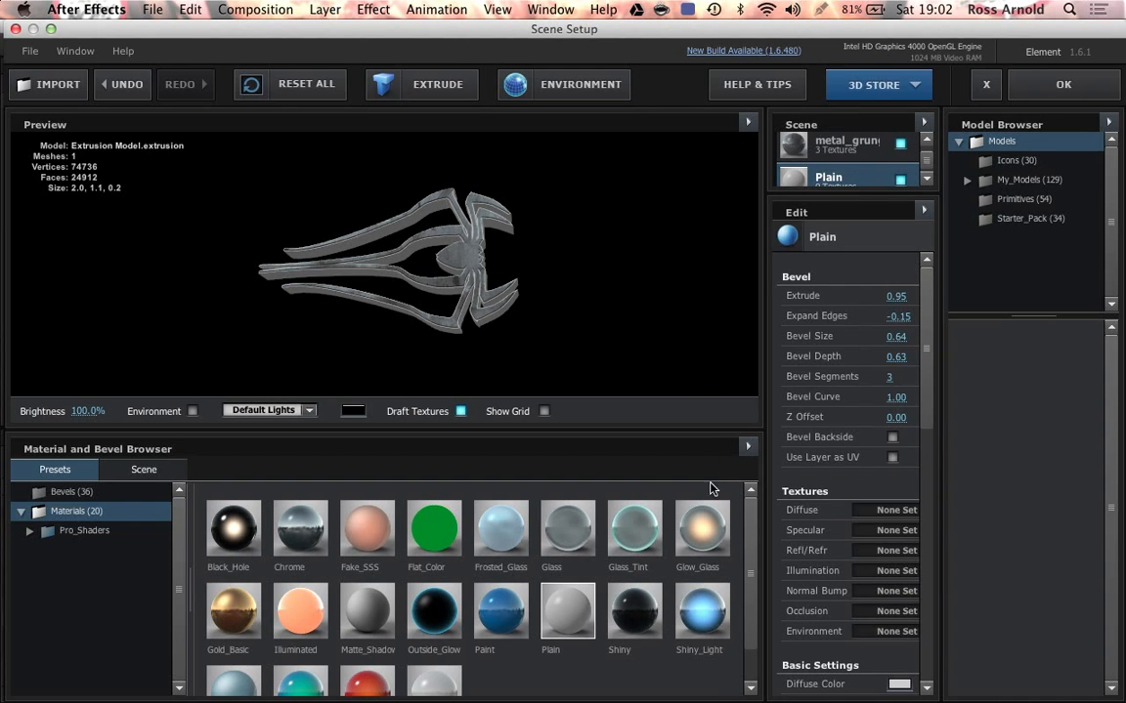
Set the Plain material's diffuse color to dark red (RGB 163, 0, 0) and accept the spider's scene setup
scroll(846, 455, "down", 5)
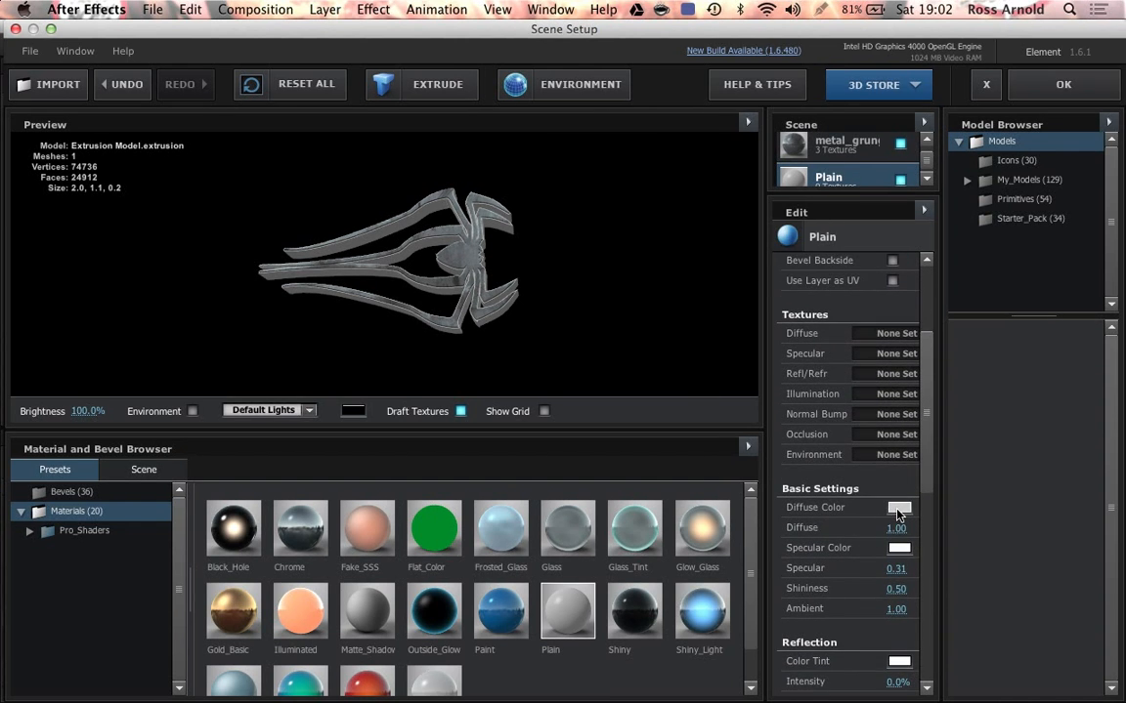
left_click(899, 507)
mouse_move(509, 159)
left_mouse_down()
mouse_move(653, 148)
mouse_move(660, 158)
mouse_move(630, 205)
mouse_move(625, 264)
mouse_move(630, 238)
left_mouse_up()
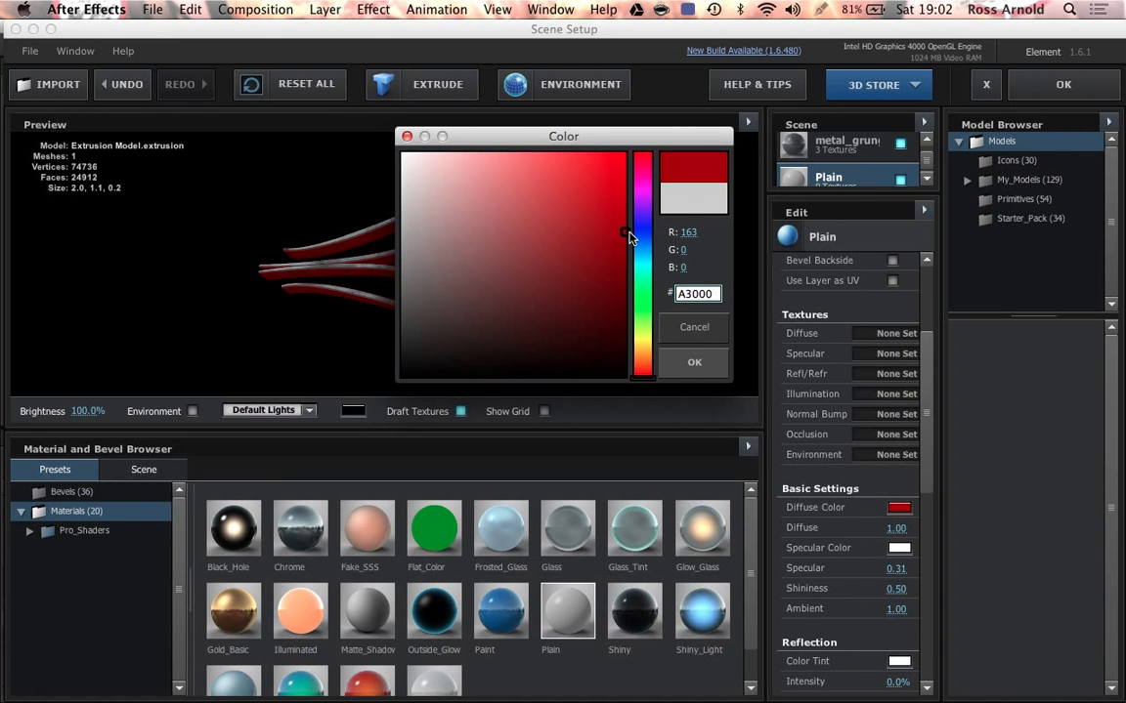
left_click(692, 361)
left_click_drag(395, 296, 417, 321)
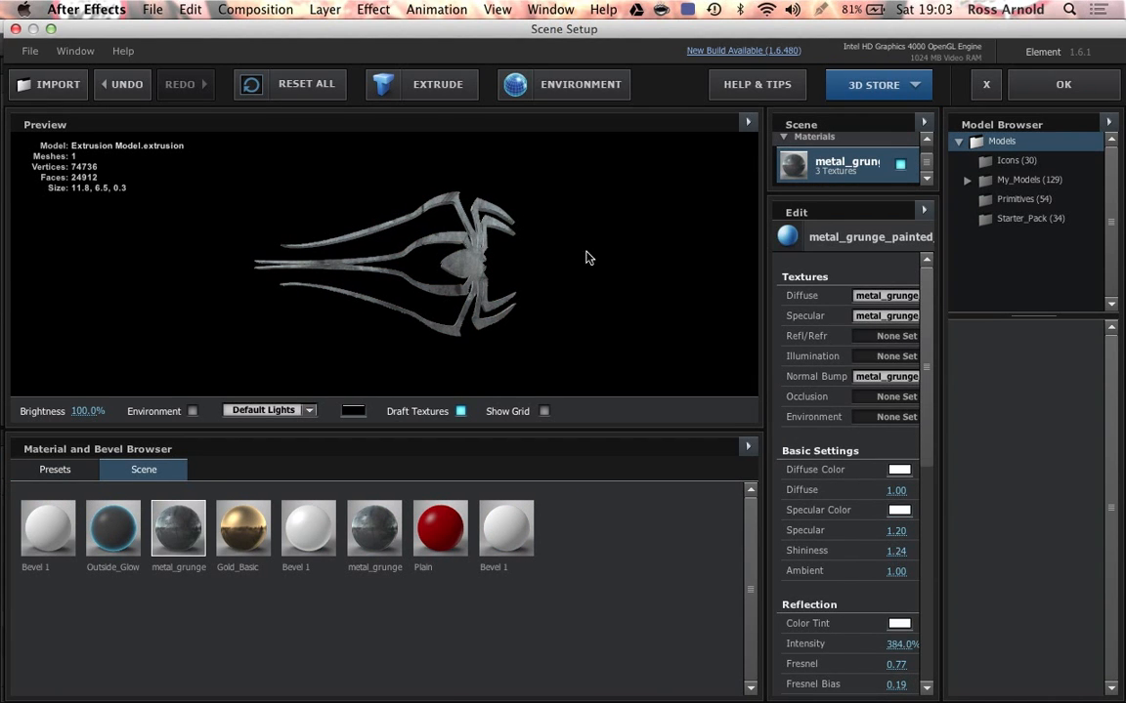
left_click(1048, 86)
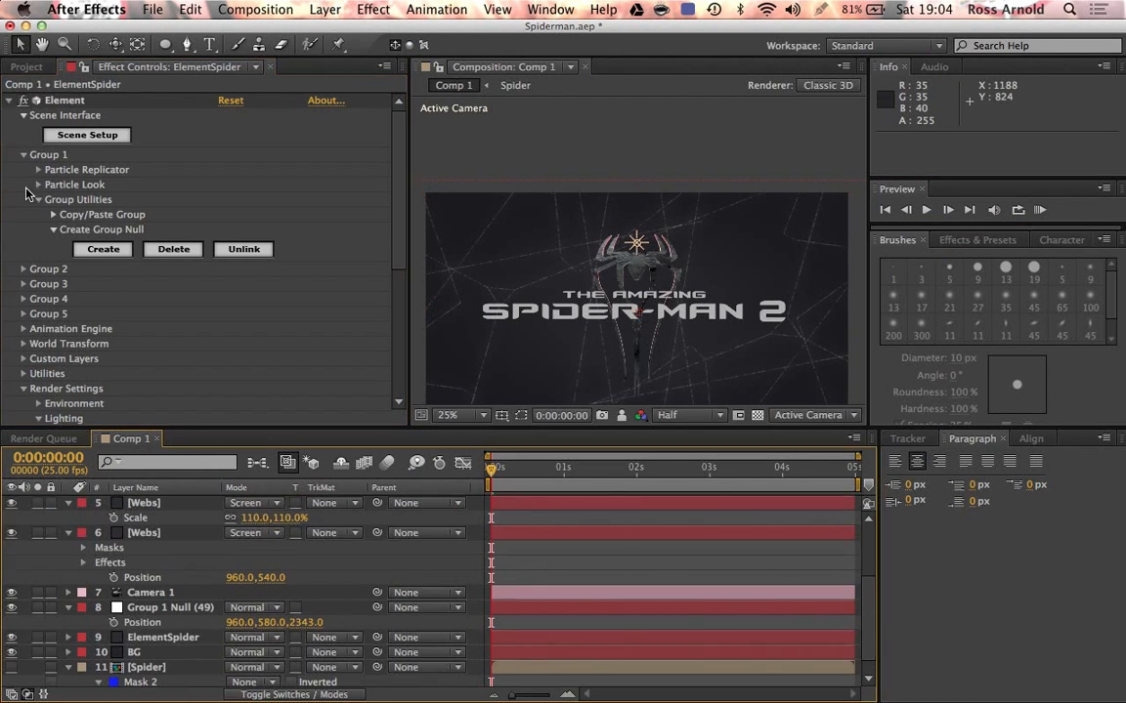
left_click(40, 200)
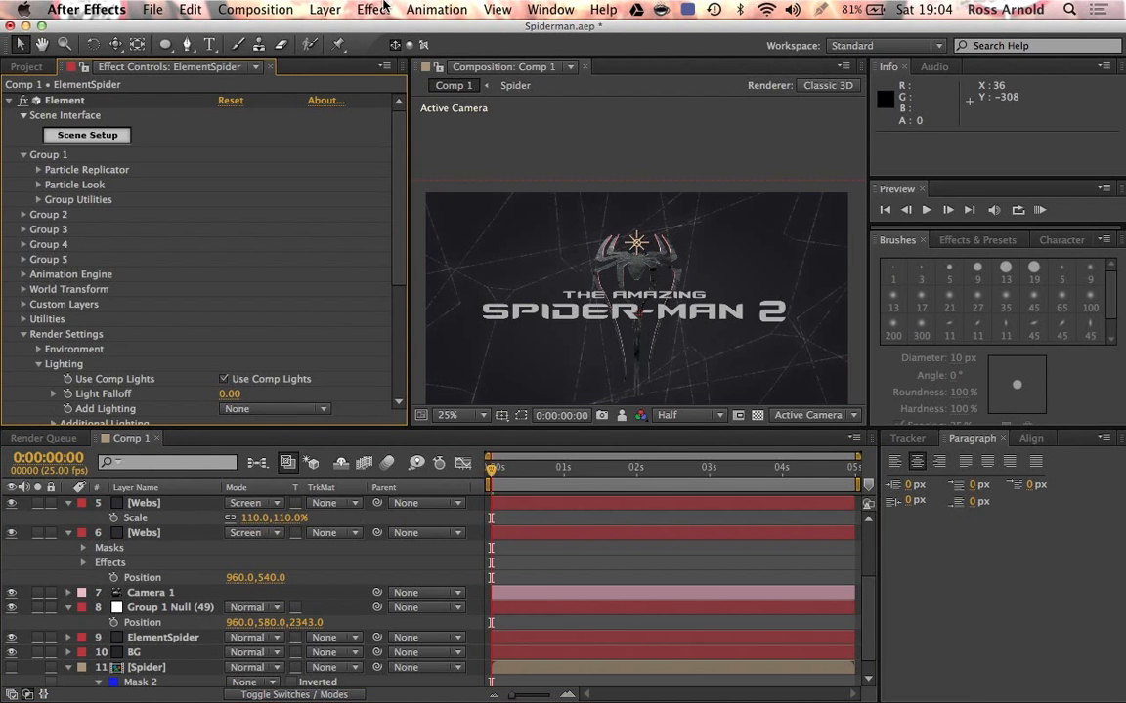
Create a new solid layer named ElementText
left_click(325, 8)
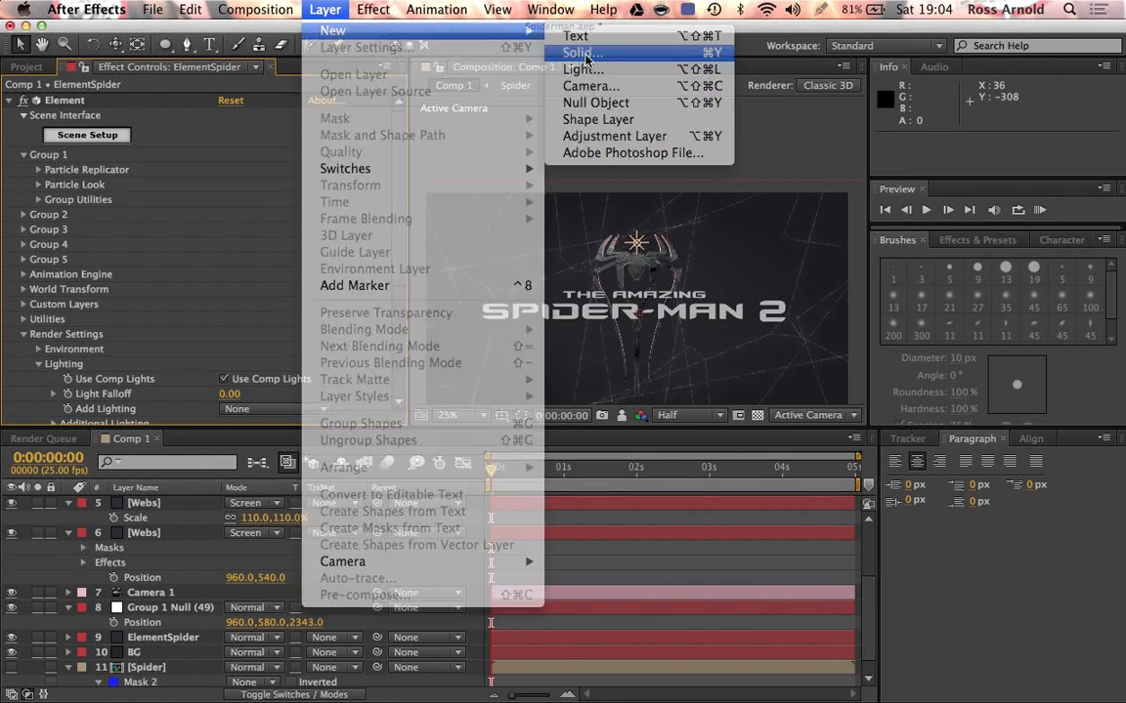
left_click(552, 52)
type("ElementText")
key("Return")
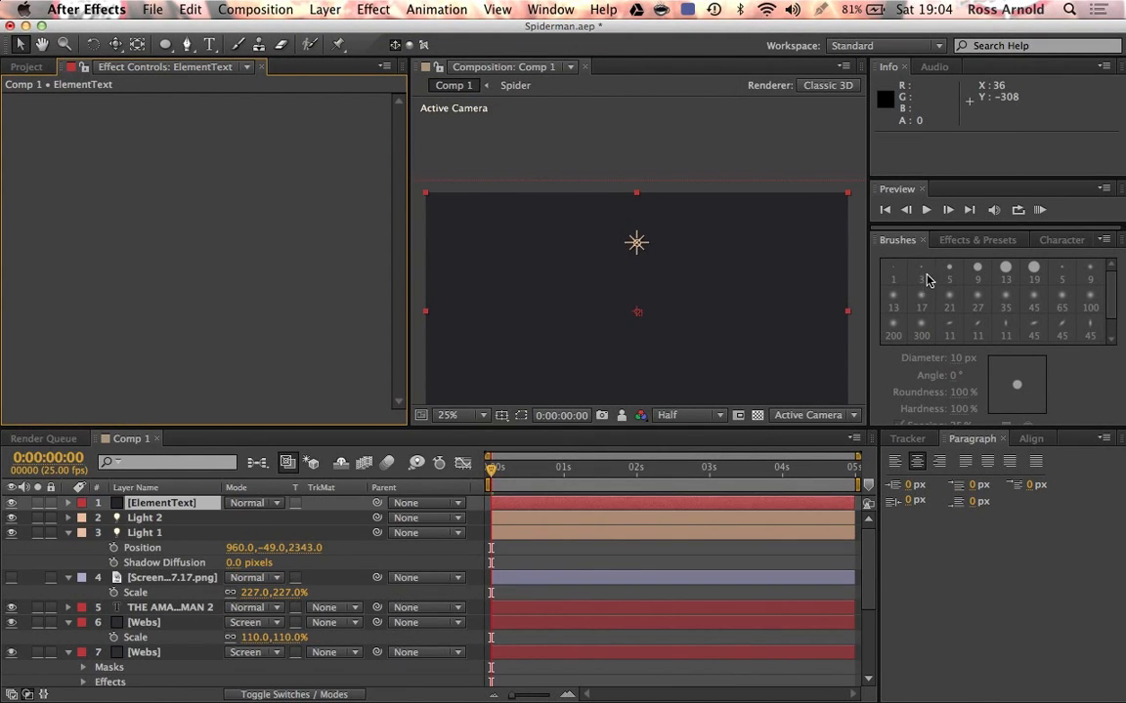
Apply the Element effect to the ElementText layer and set its render mode to Preview
left_click(960, 239)
left_click(961, 259)
type("Element")
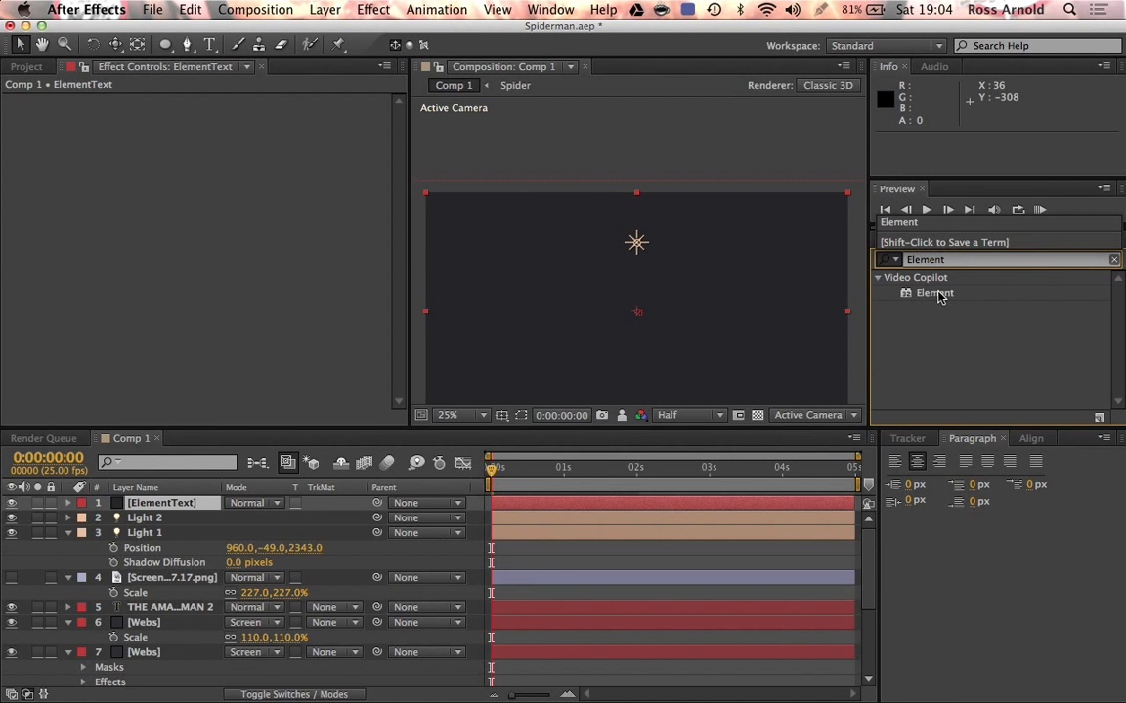
left_click_drag(936, 294, 726, 315)
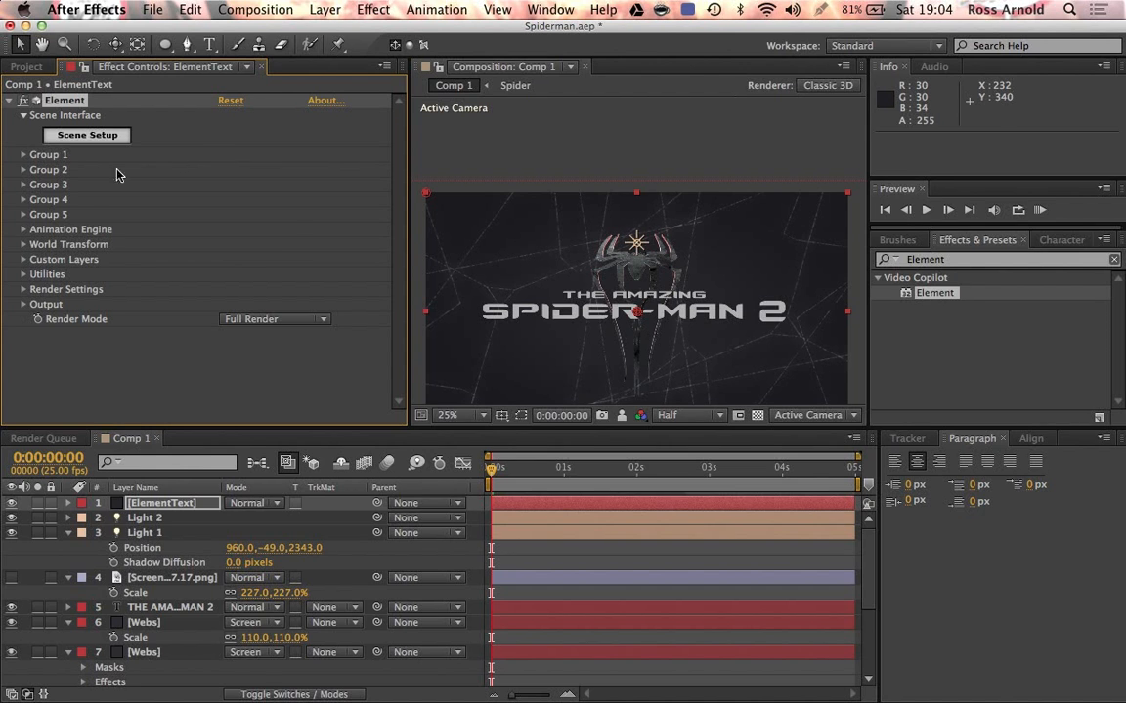
left_click(223, 319)
left_click(237, 350)
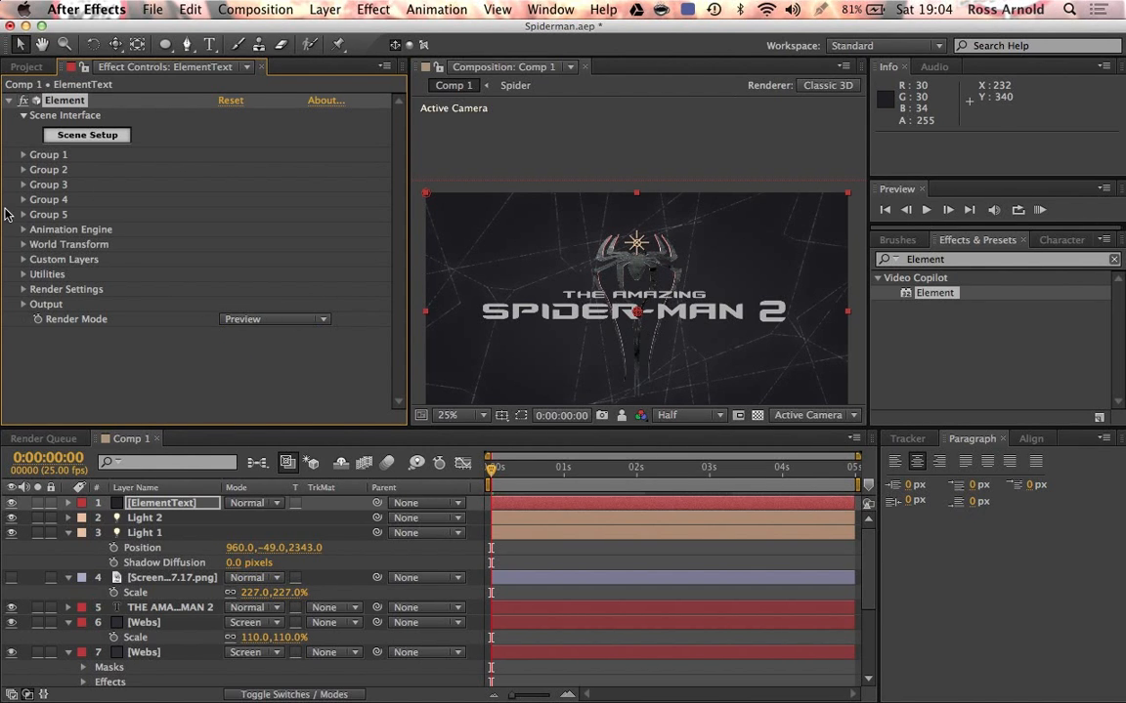
Assign the THE AMAZING SPIDER-MAN 2 text layer as Path Layer 1 of the ElementText layer's Element effect
left_click(23, 259)
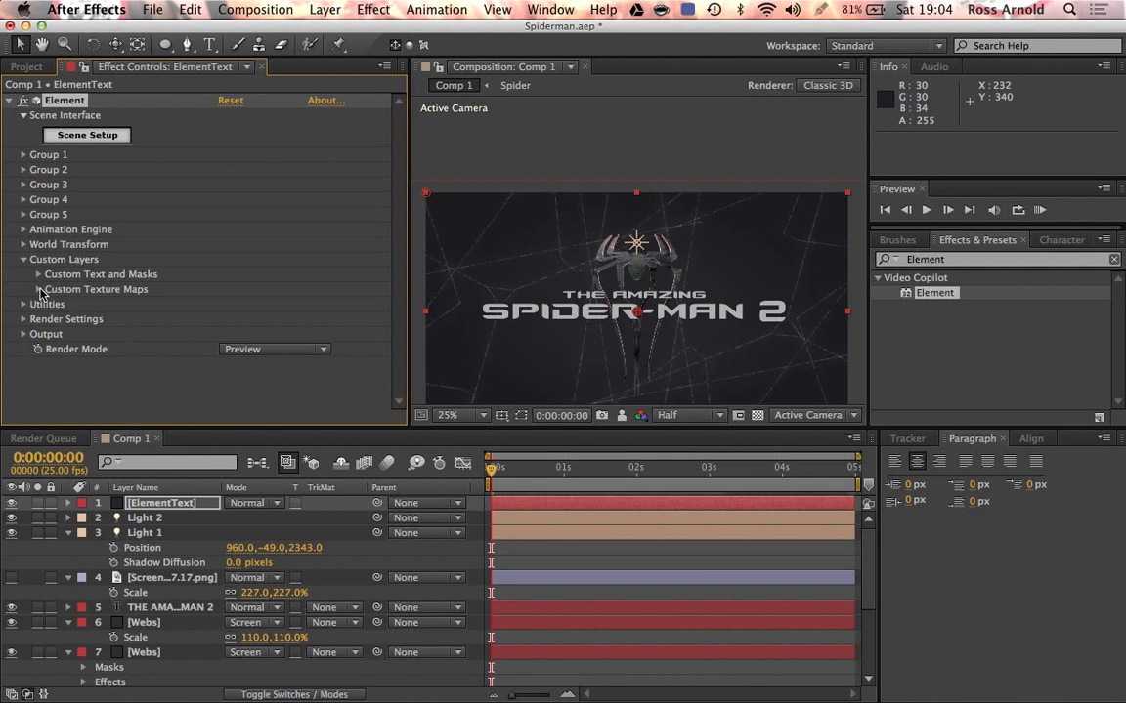
left_click(40, 277)
left_click(244, 283)
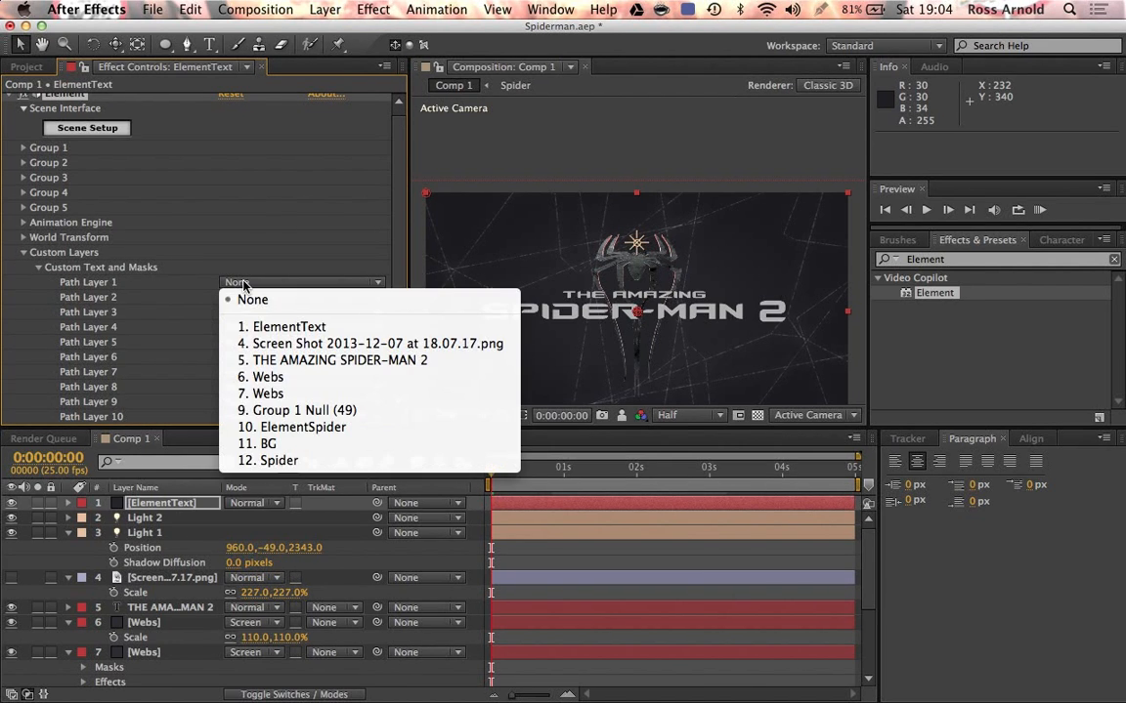
left_click(256, 359)
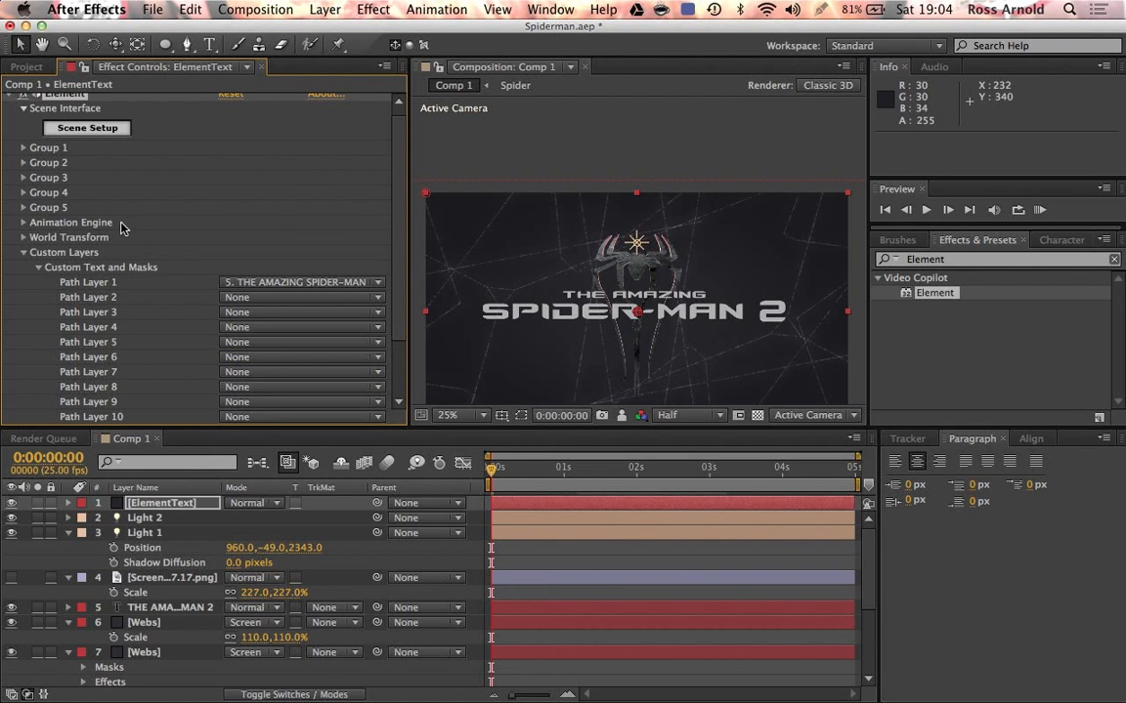
Extrude the title text in the Element Scene Setup of ElementText and accept the scene
left_click(86, 130)
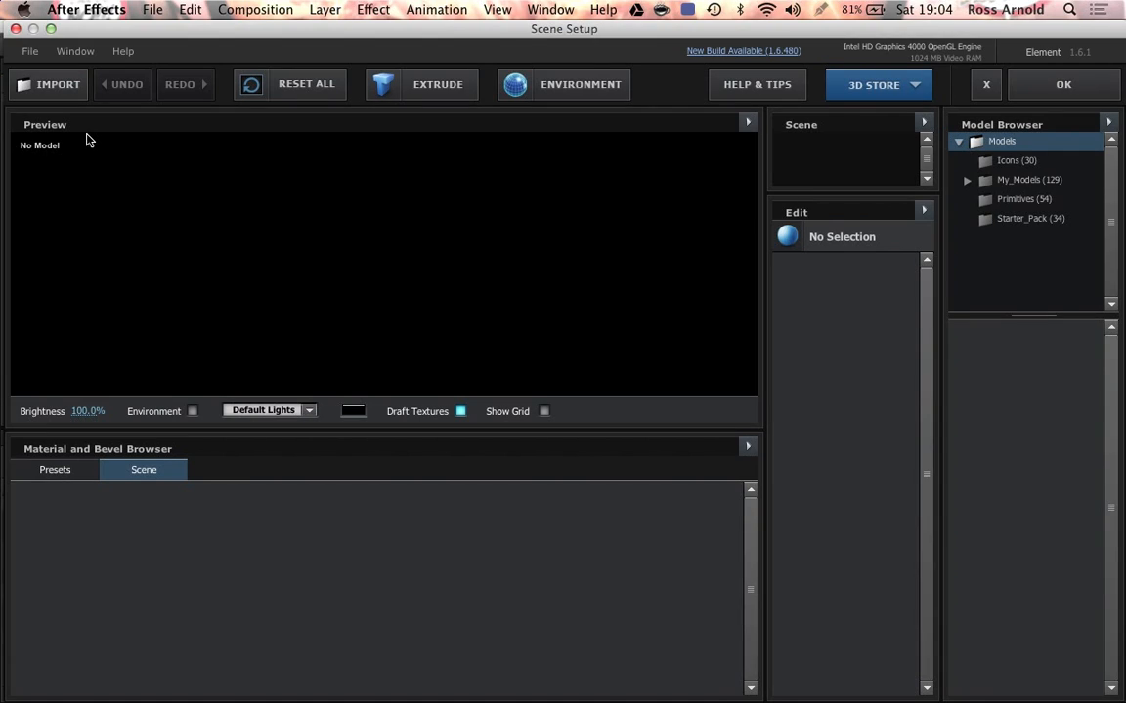
left_click(421, 84)
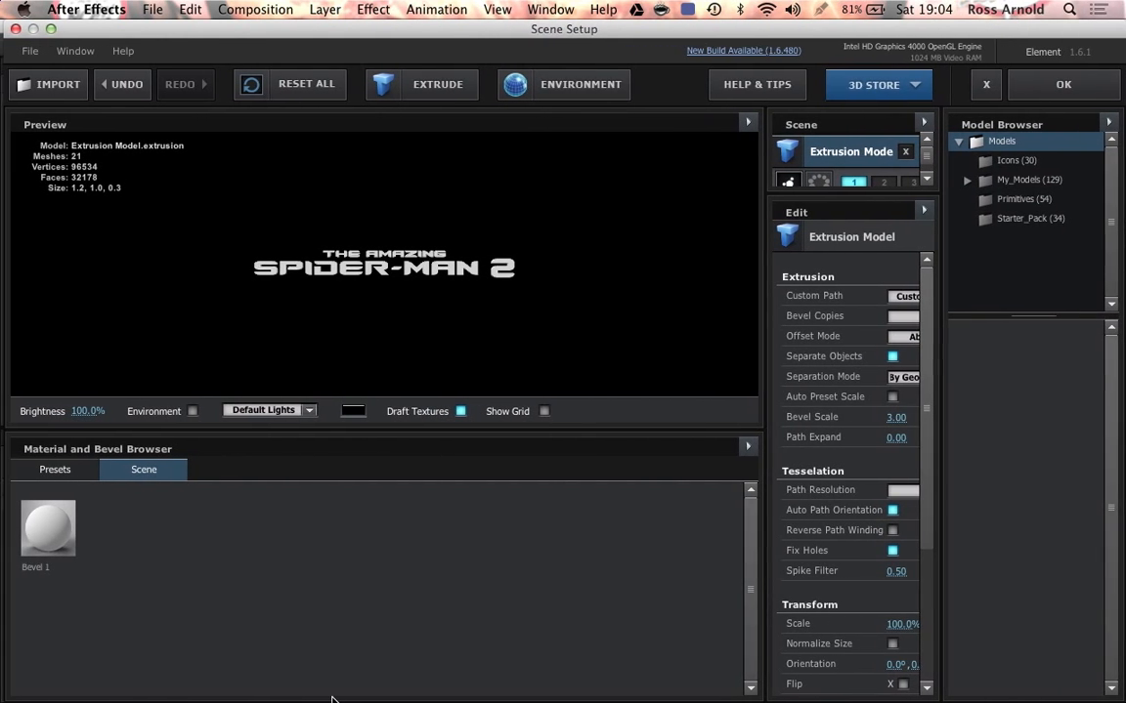
mouse_move(584, 345)
left_mouse_down()
mouse_move(409, 342)
mouse_move(585, 334)
left_mouse_up()
scroll(427, 283, "up", 2)
mouse_move(427, 283)
left_mouse_down()
mouse_move(296, 289)
mouse_move(392, 316)
mouse_move(414, 289)
mouse_move(435, 286)
left_mouse_up()
left_click(1064, 84)
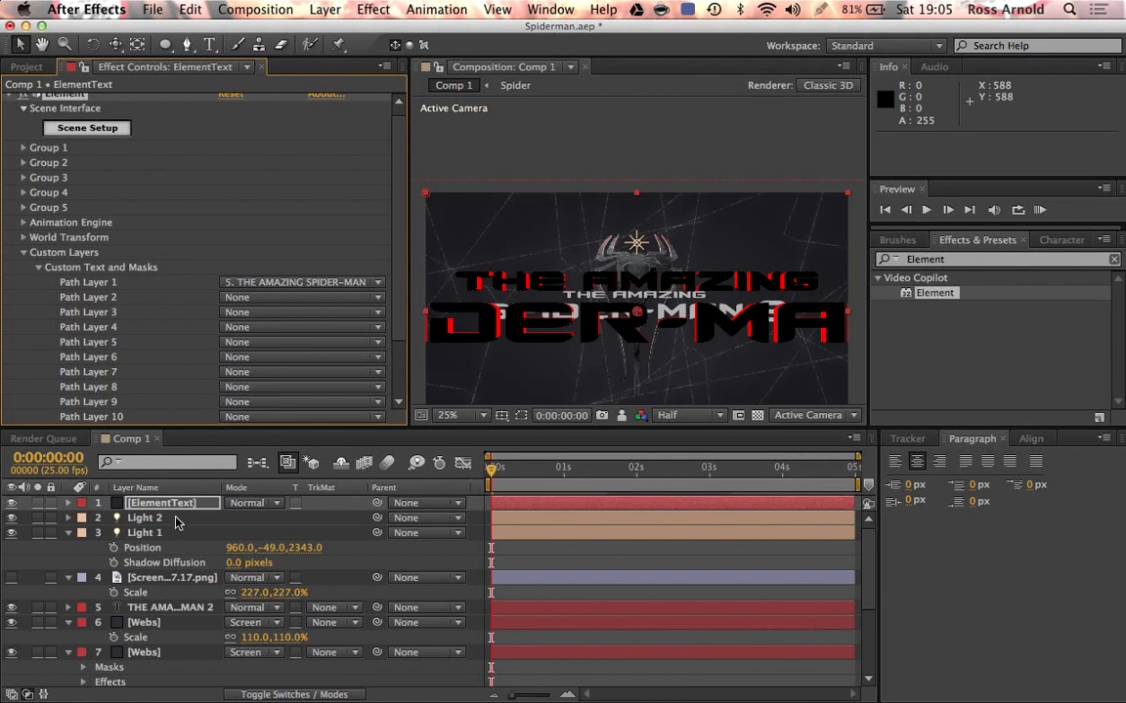
left_click(25, 252)
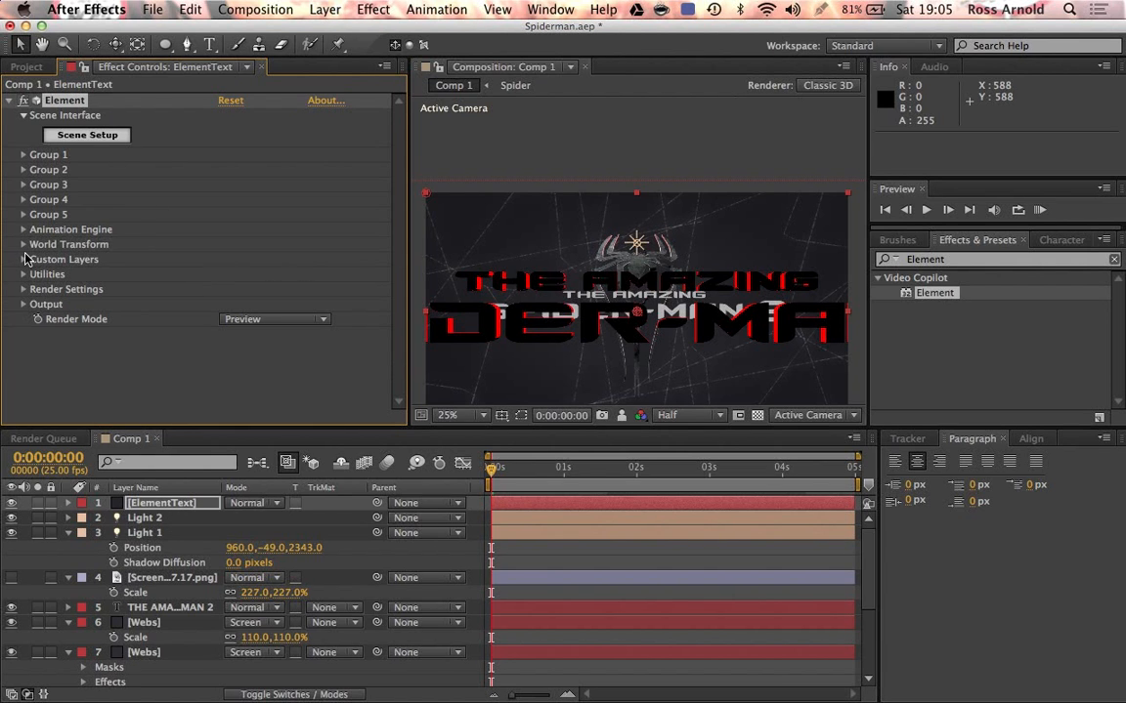
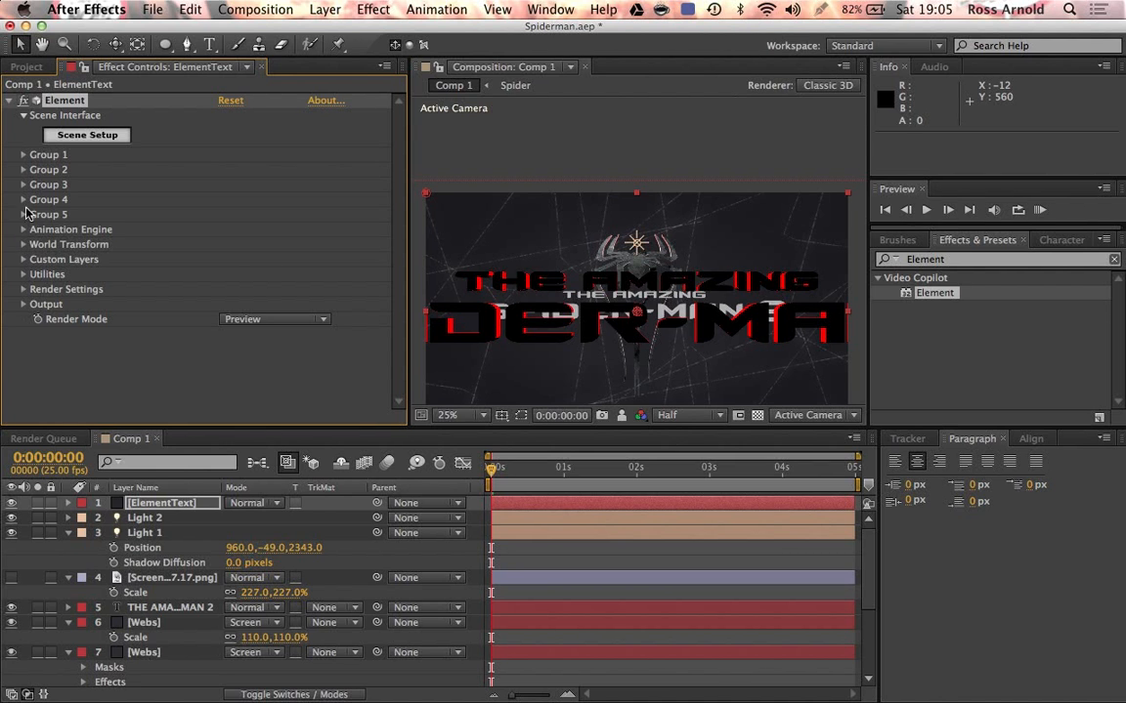
Create a group null for Group 1 of the ElementText layer's Element effect
left_click(25, 155)
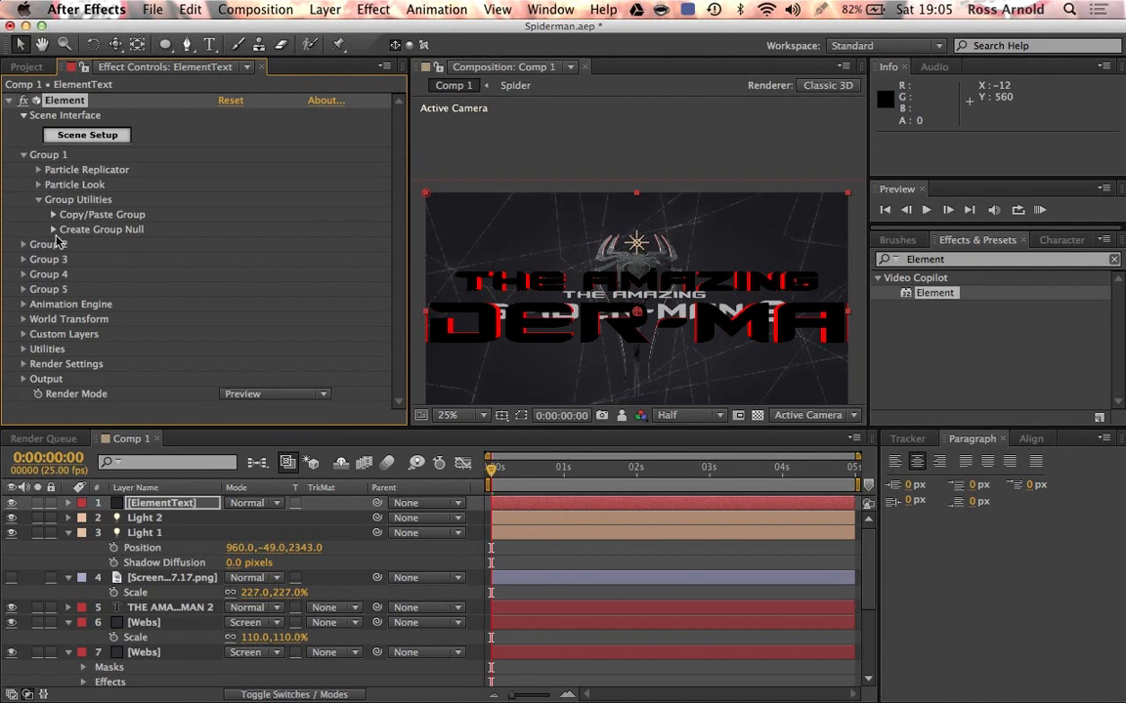
left_click(53, 230)
left_click(104, 250)
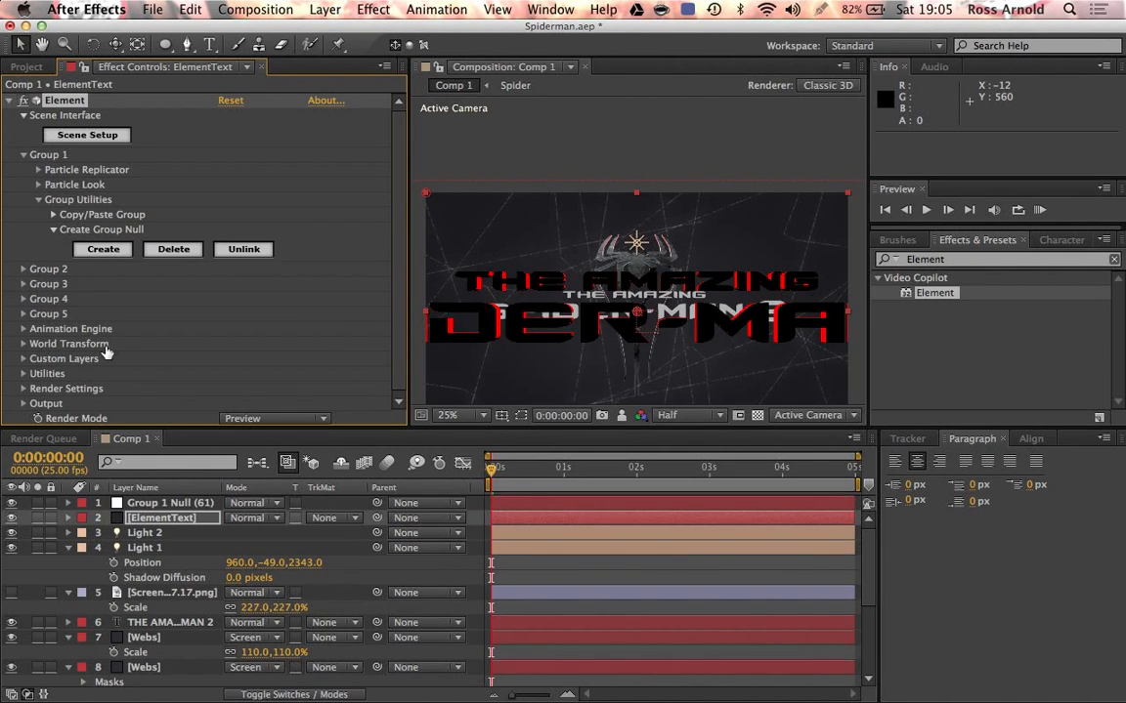
Scale the new Group 1 Null (61) to 55% to fit the extruded title to the flat title text
left_click(146, 504)
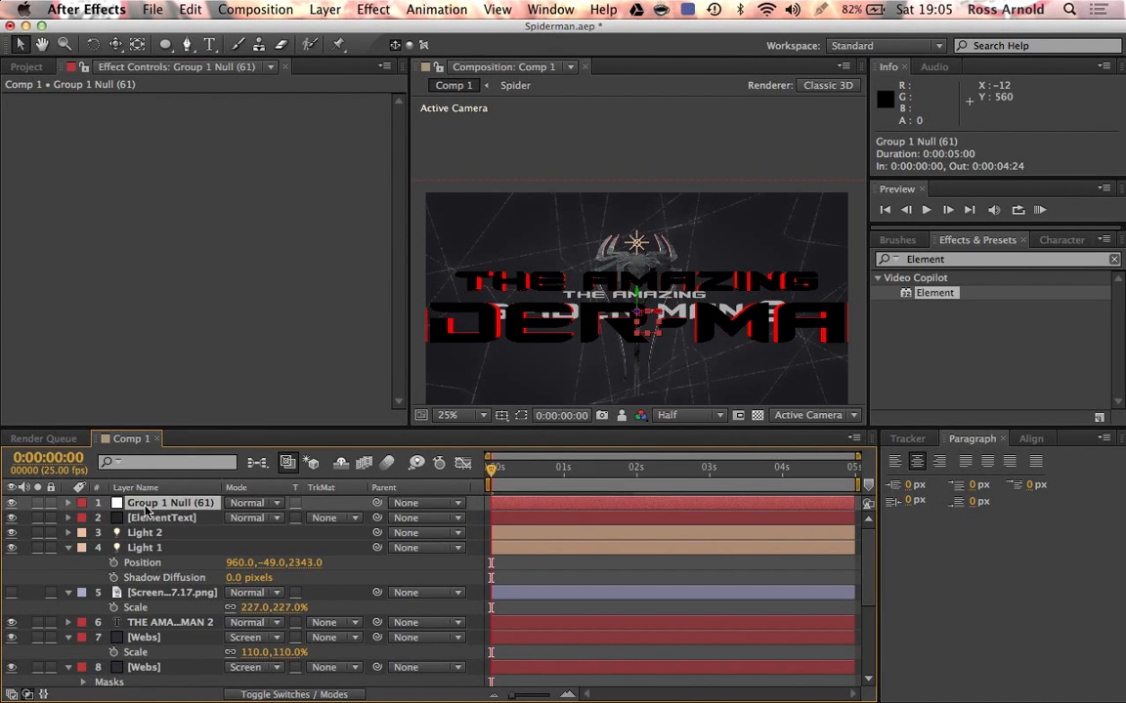
scroll(156, 635, "down", 5)
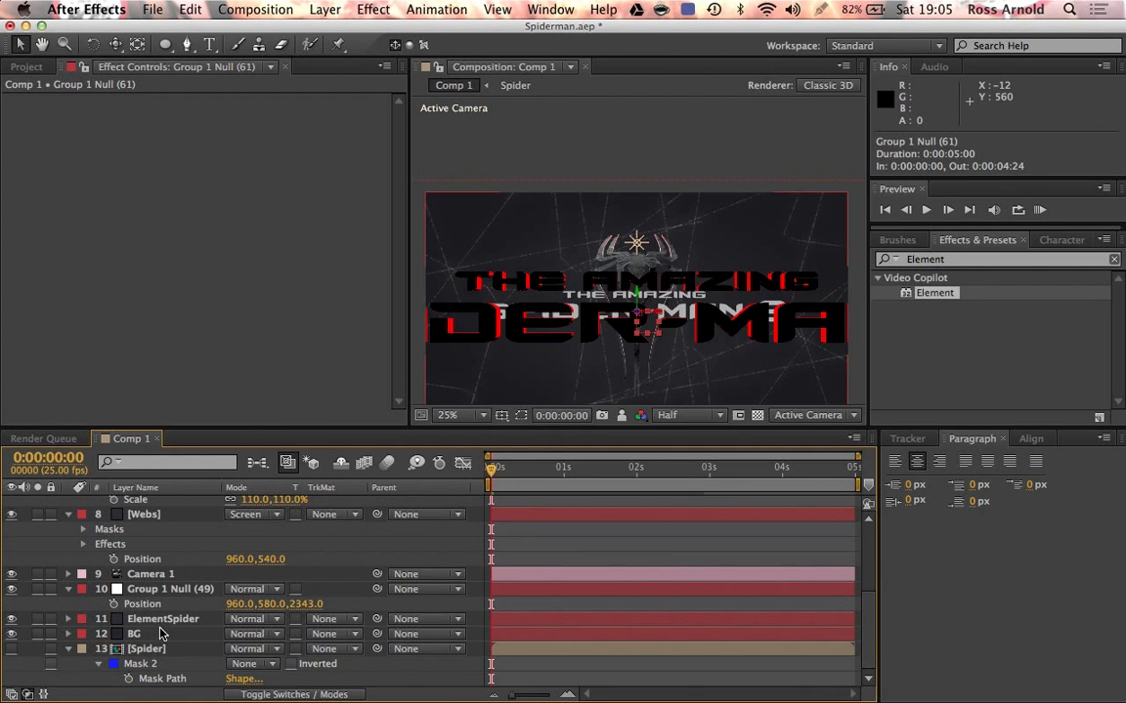
scroll(161, 636, "up", 5)
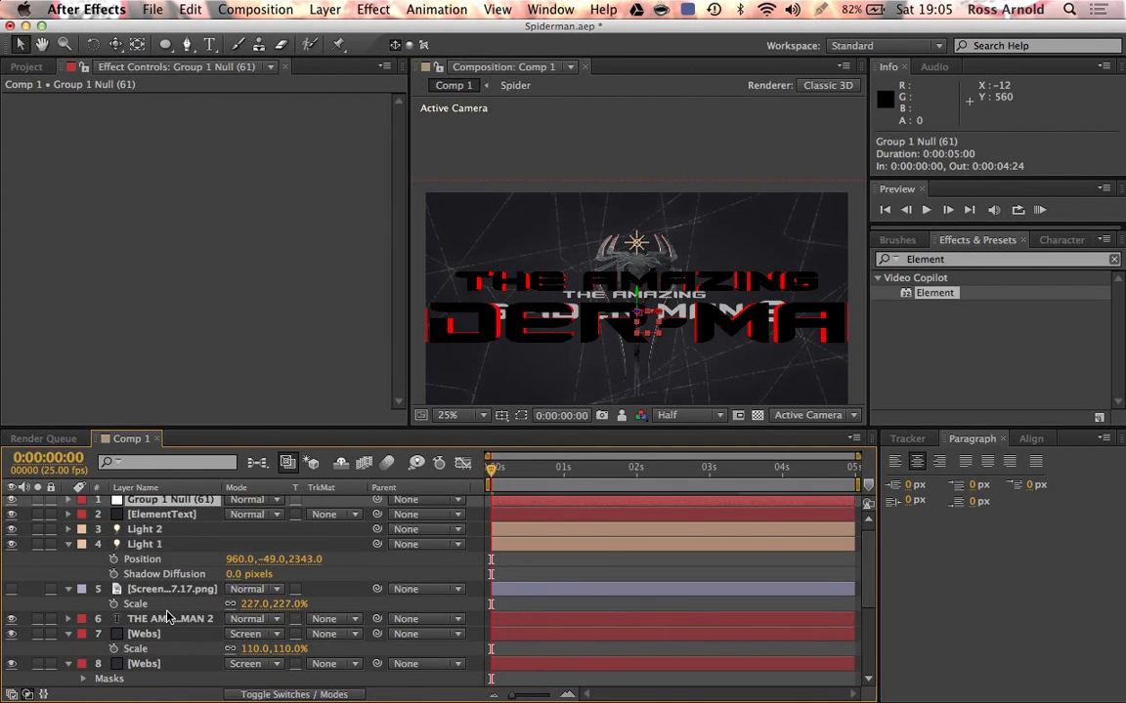
left_click(186, 520)
scroll(176, 567, "down", 4)
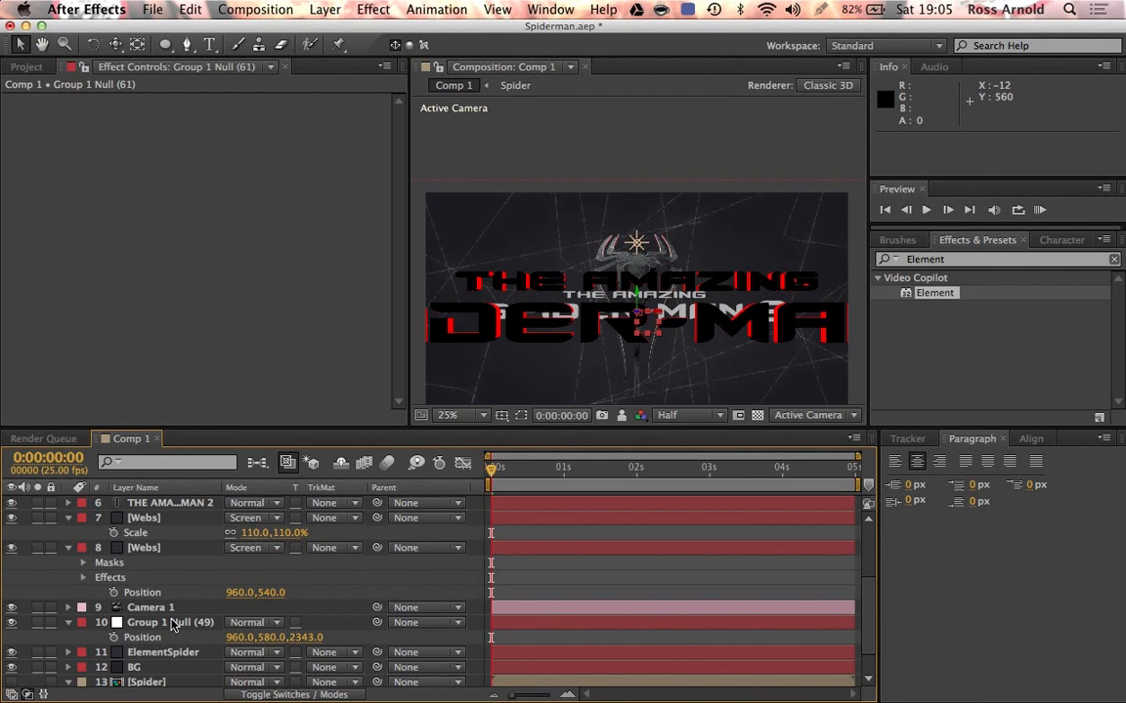
scroll(158, 564, "up", 5)
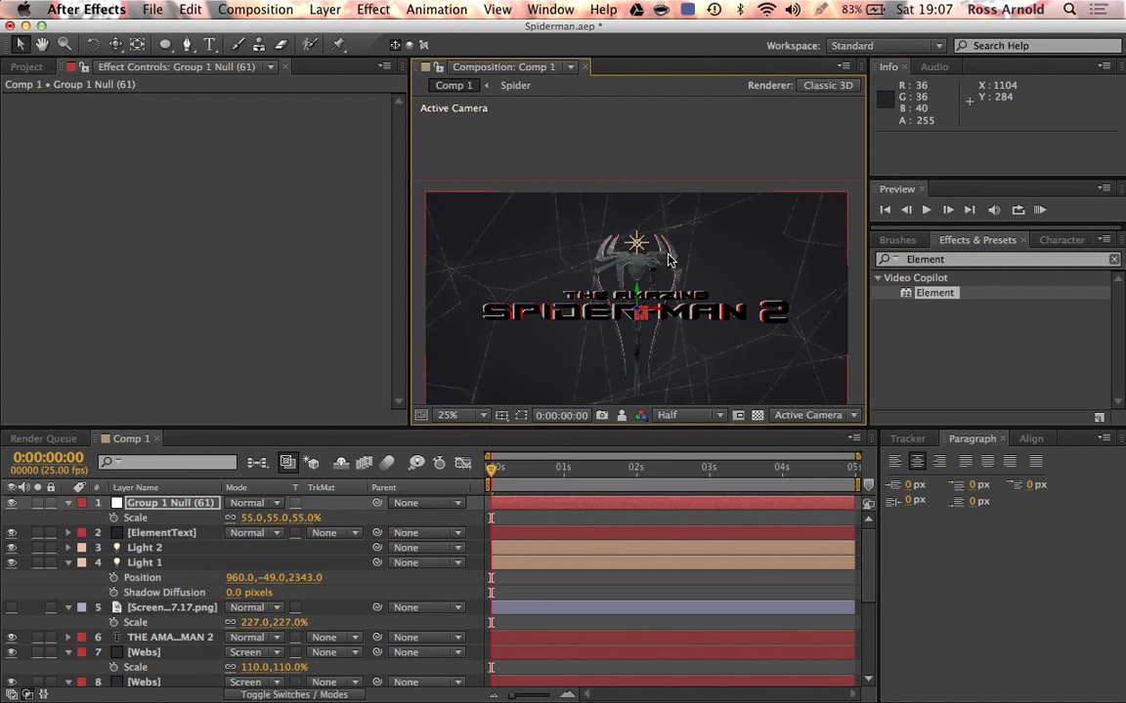
Start a new point light named Light 3 and set its color to a pale orange
left_click(318, 10)
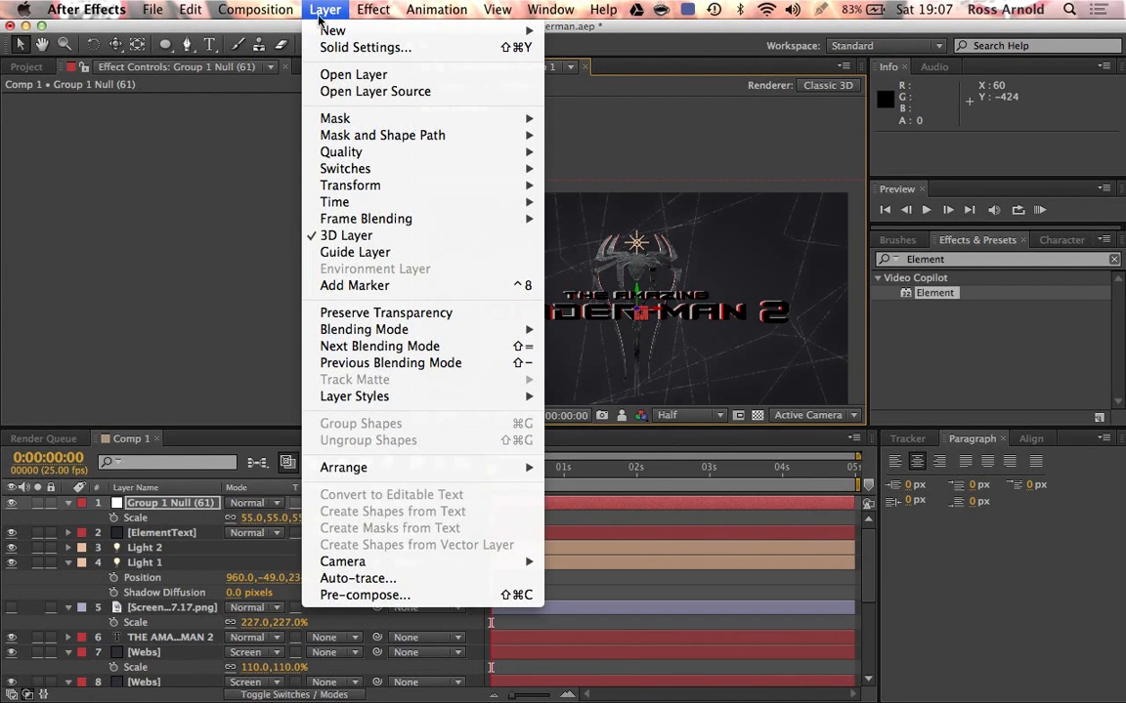
mouse_move(332, 31)
left_click(517, 65)
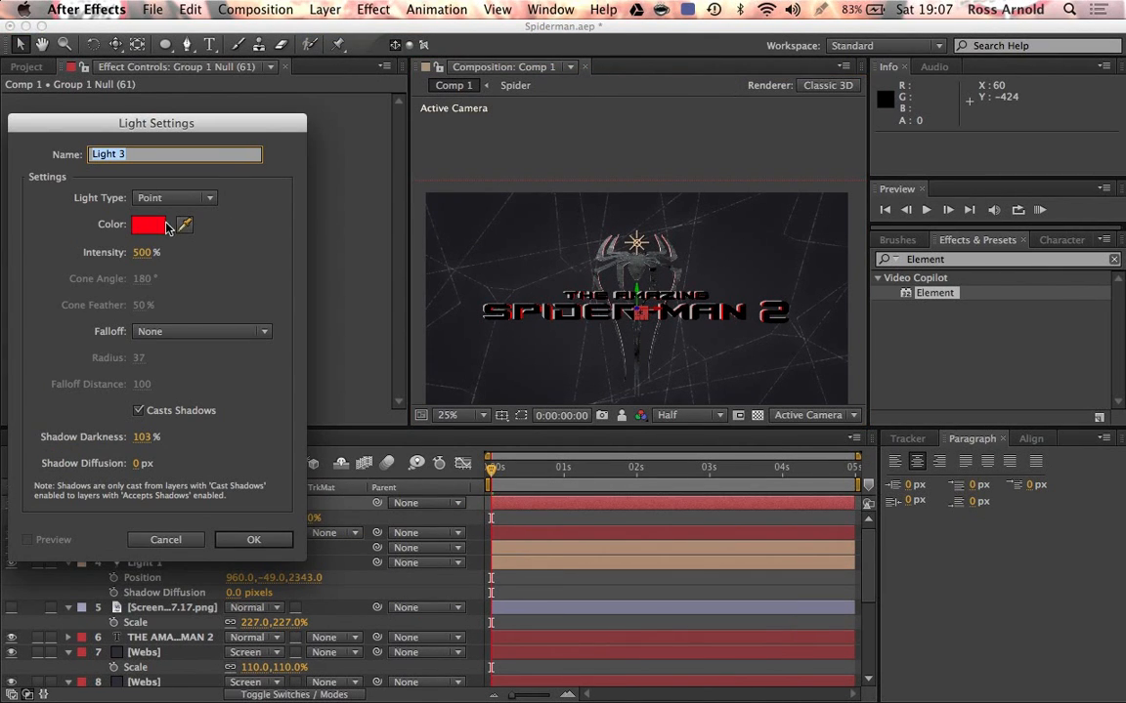
left_click(148, 225)
left_click_drag(448, 455, 417, 430)
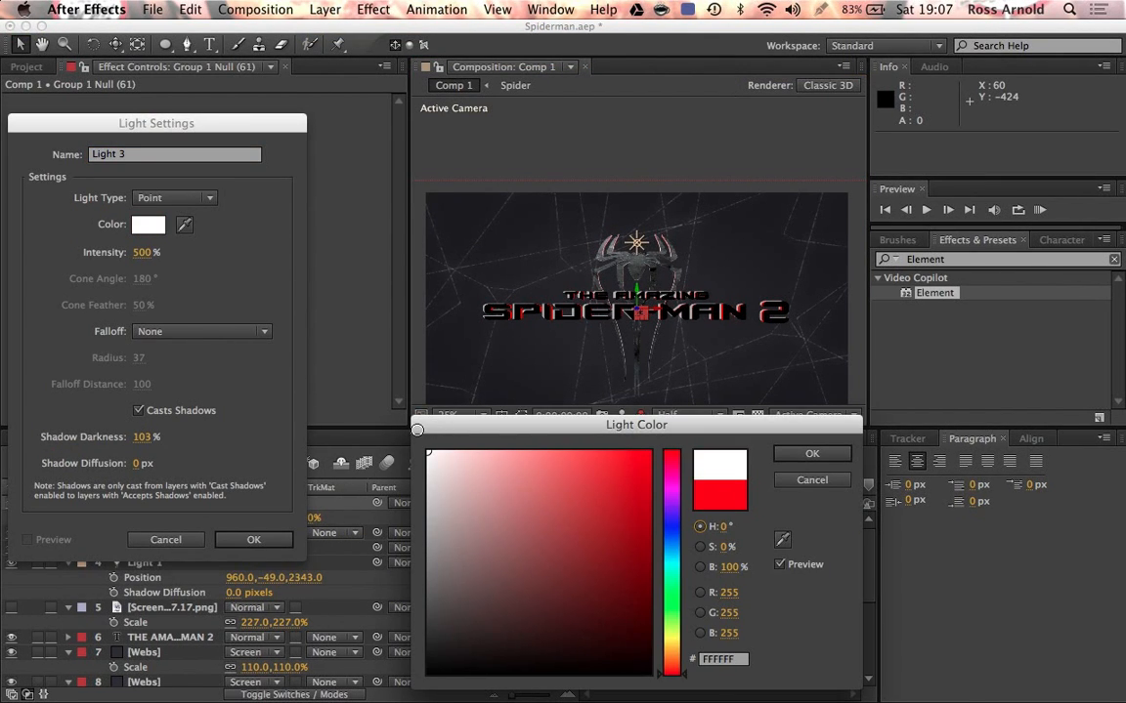
left_click(672, 650)
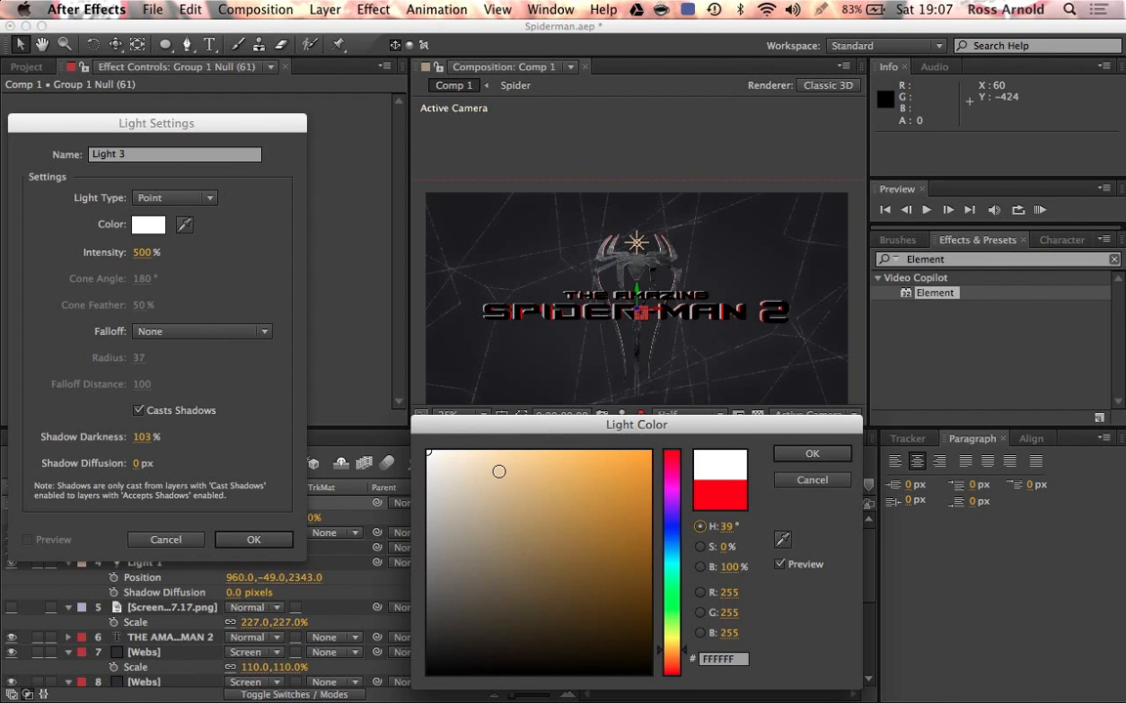
left_click_drag(496, 469, 494, 451)
left_click(811, 453)
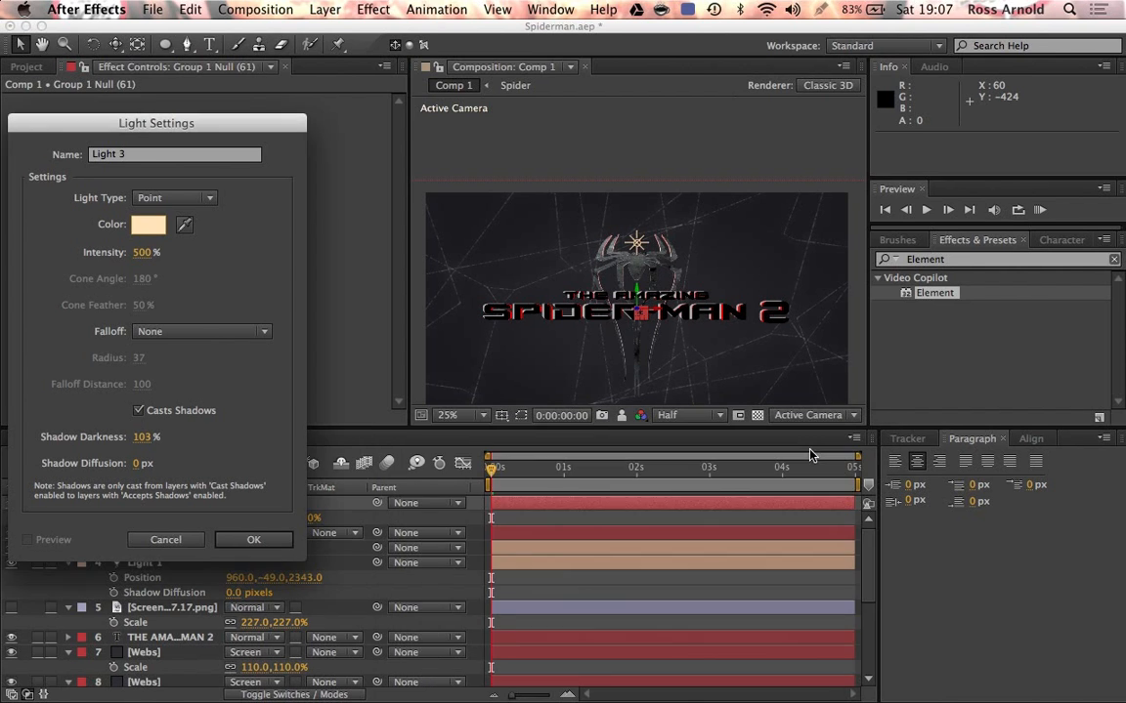
Enter a new intensity for Light 3 and create the light
left_click(144, 253)
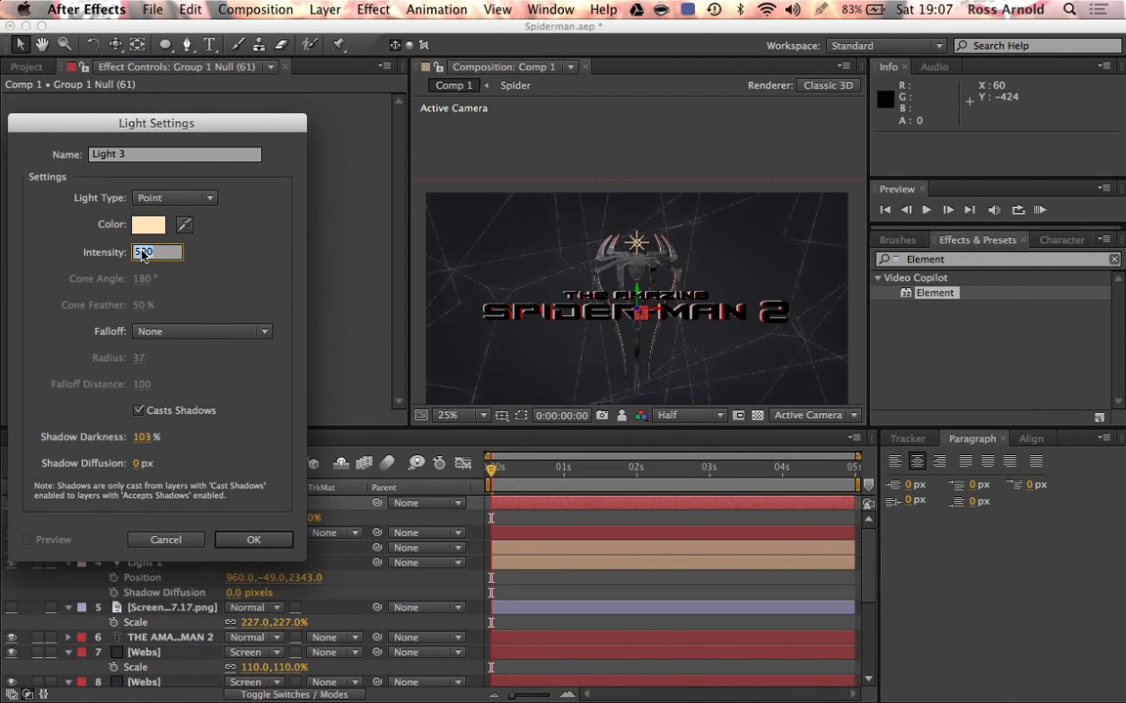
type("24.0,10")
key("Return")
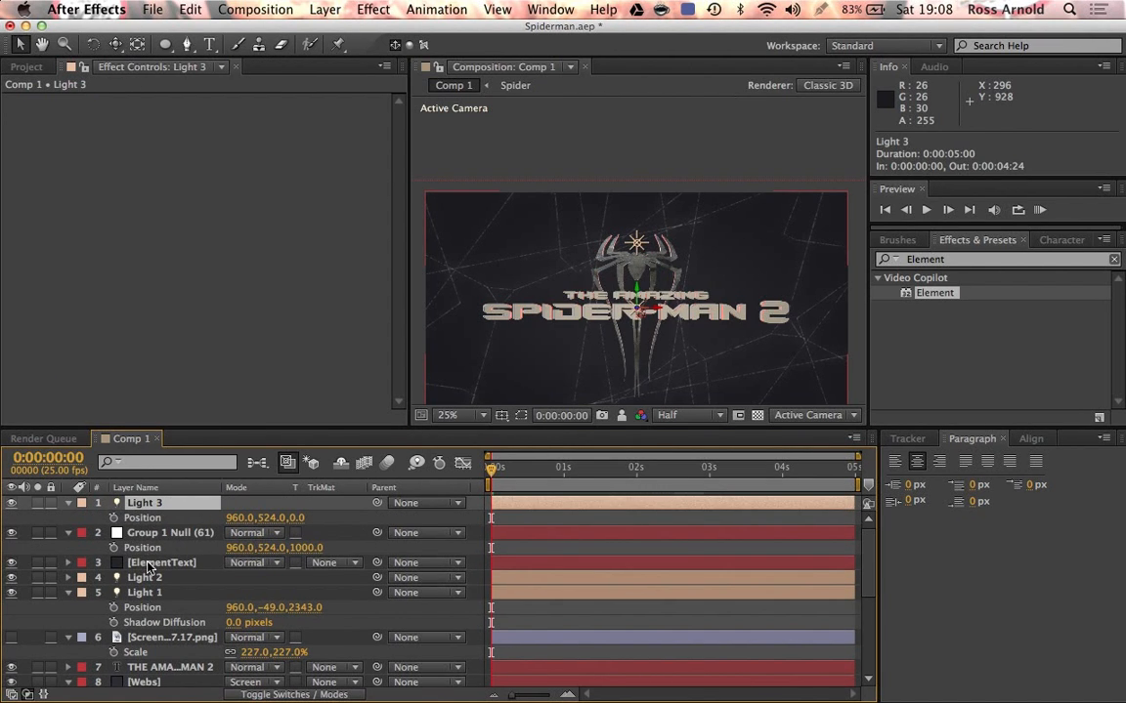
Review the extruded title in the Element Scene Setup of the ElementText layer and accept the scene
left_click(148, 564)
left_click(104, 137)
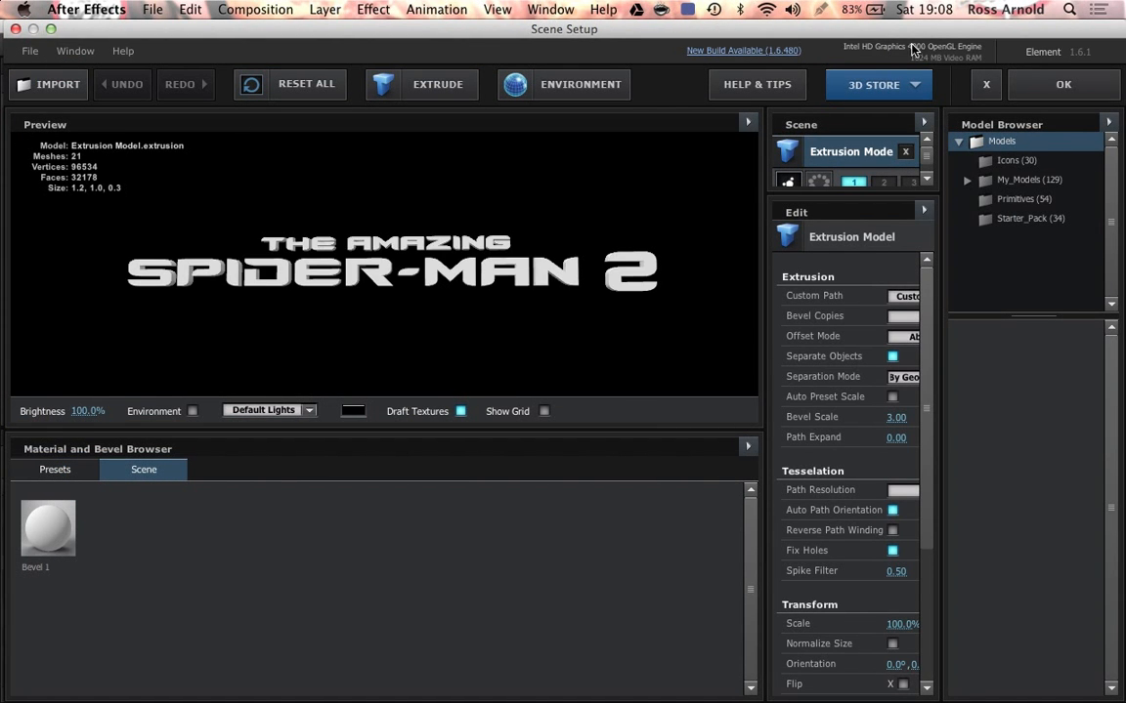
left_click(1065, 78)
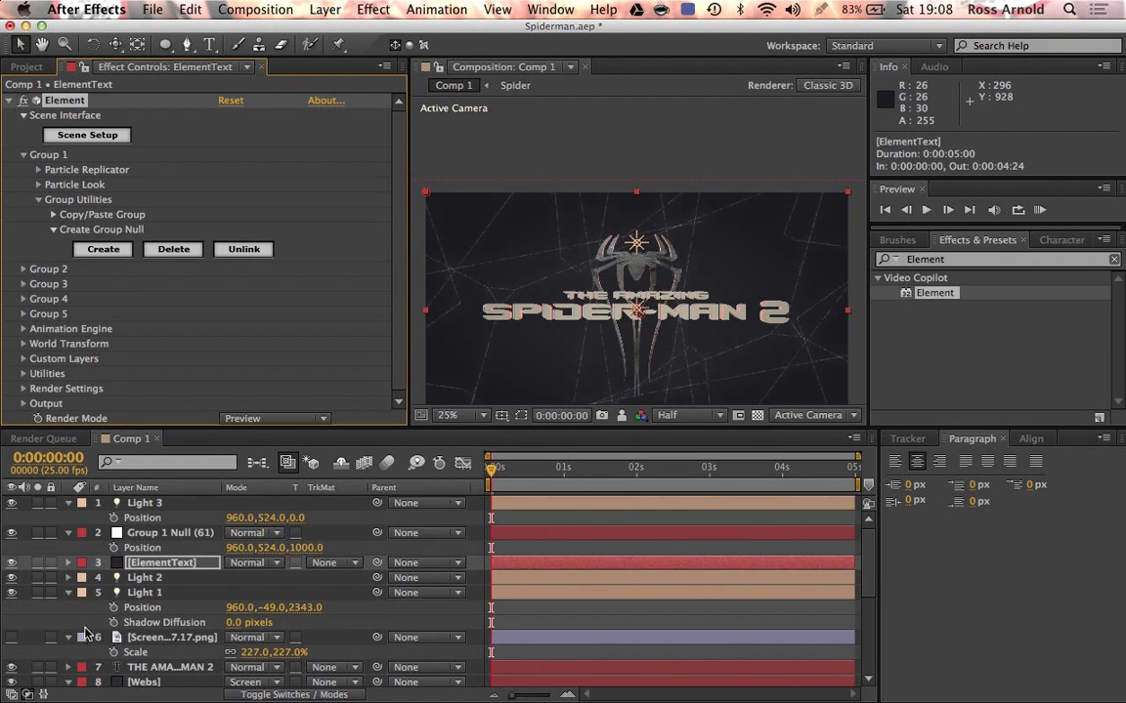
Show the reference screenshot layer briefly to compare it with the title, and hide it again
left_click(15, 579)
left_click(117, 637)
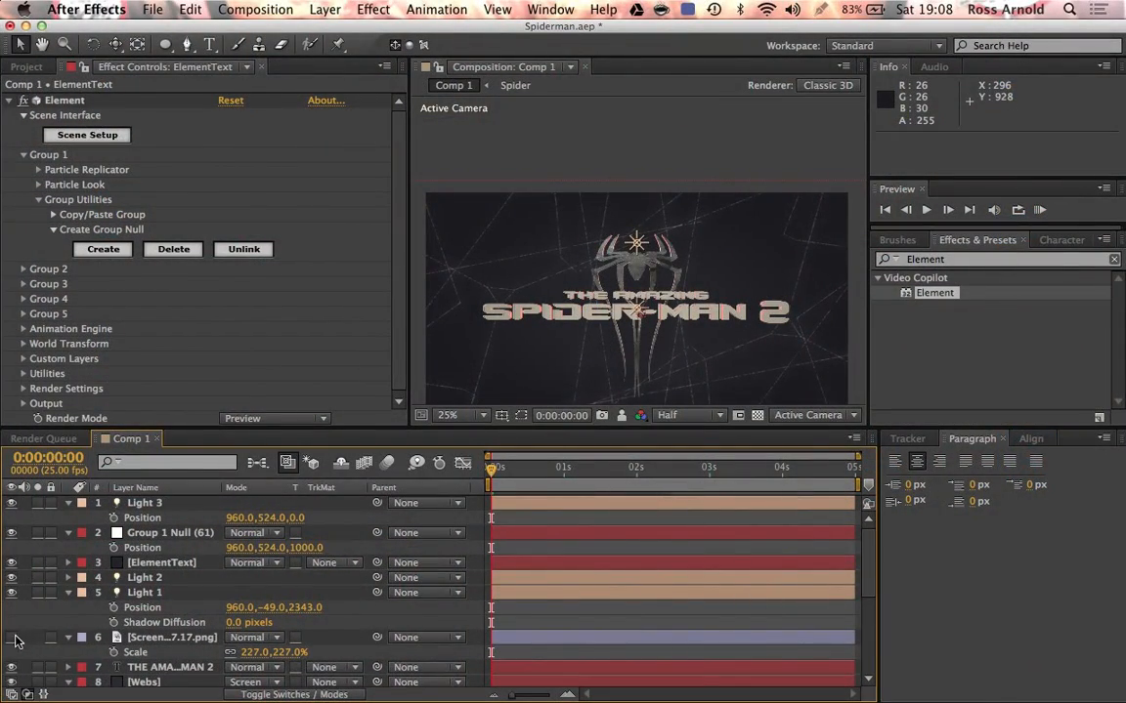
left_click(11, 638)
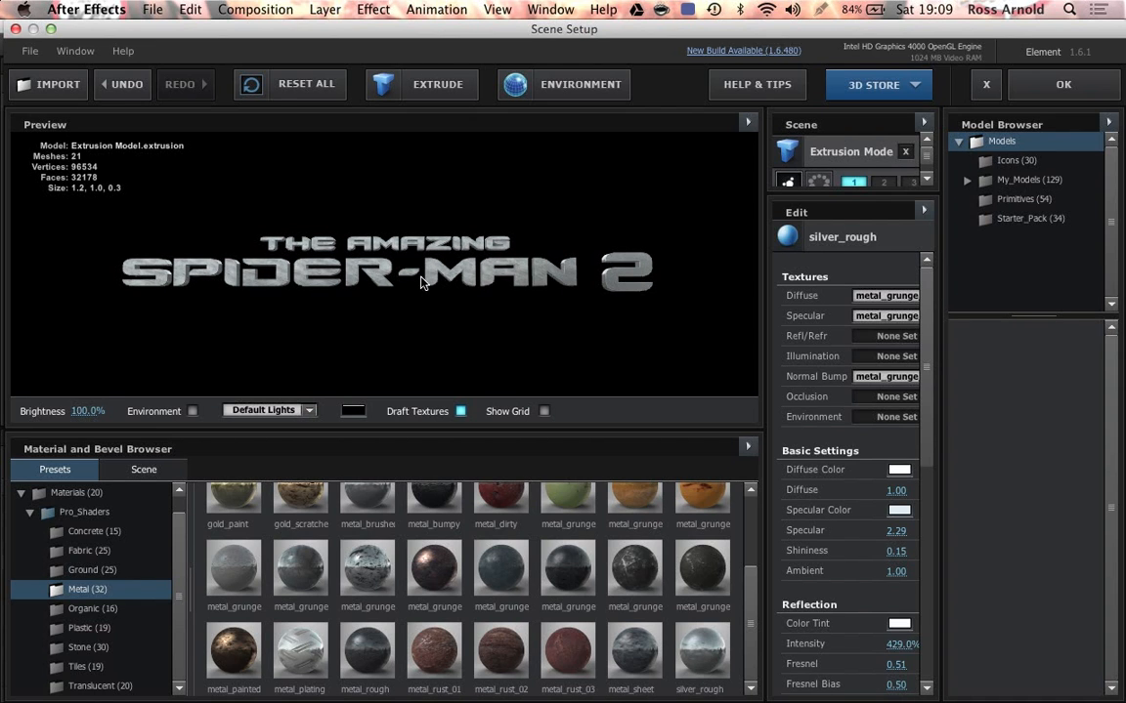
Apply the silver_rough metal material to the extruded title in ElementText's Scene Setup and save the project
left_click(986, 84)
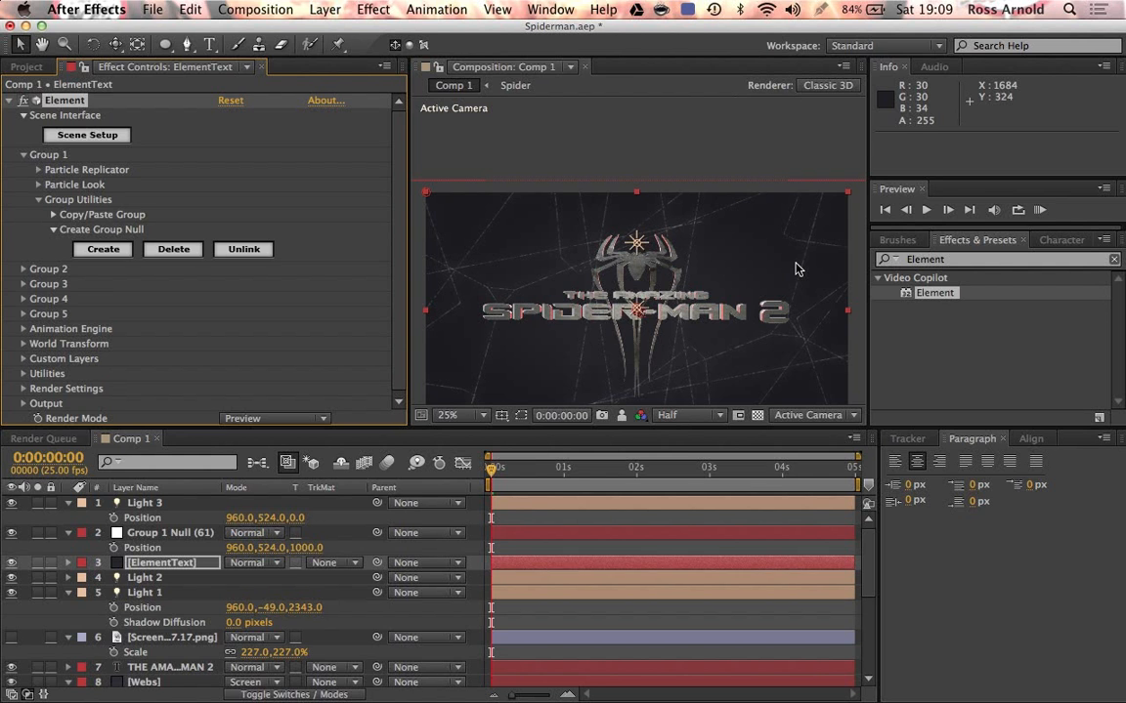
key("super+s")
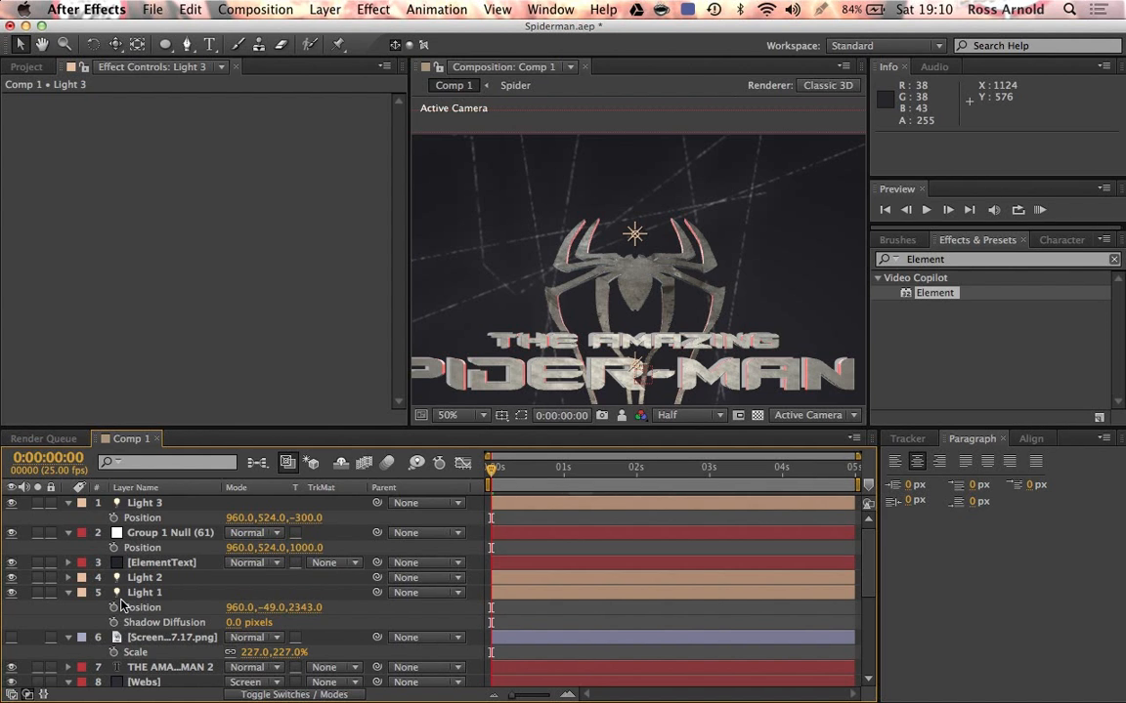
Hide the flat THE AMAZING SPIDER-MAN 2 text layer and set Light 3's Z position to -500
scroll(108, 653, "down", 1)
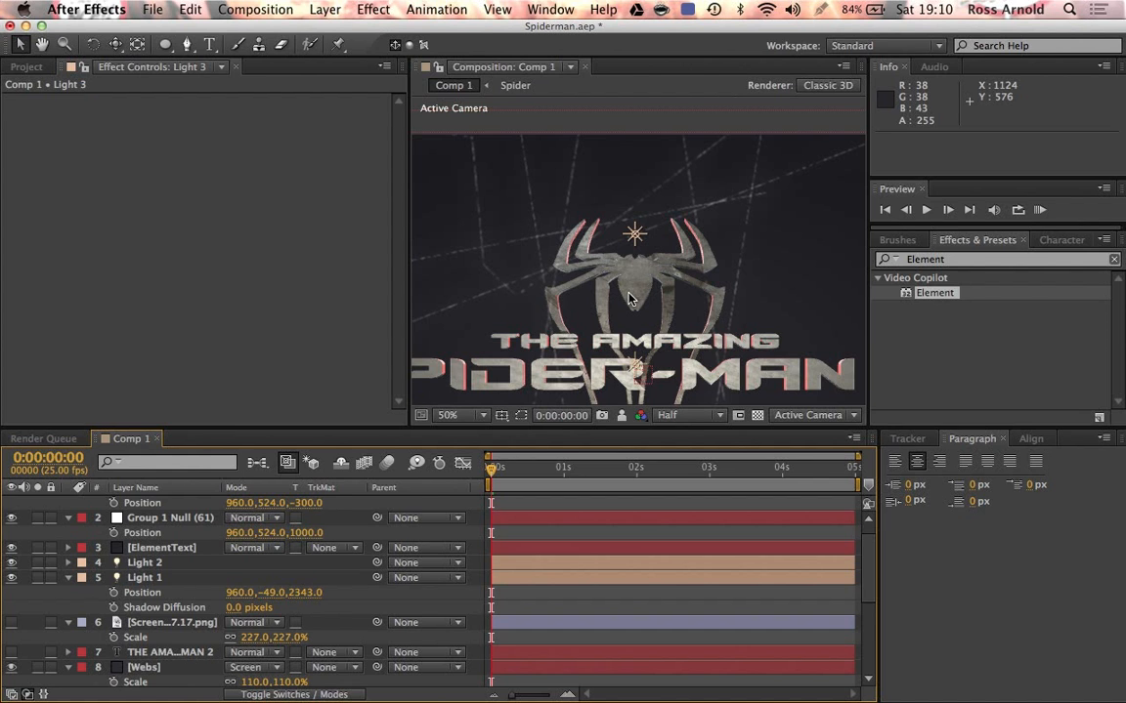
scroll(630, 300, "down", 2)
scroll(677, 556, "up", 1)
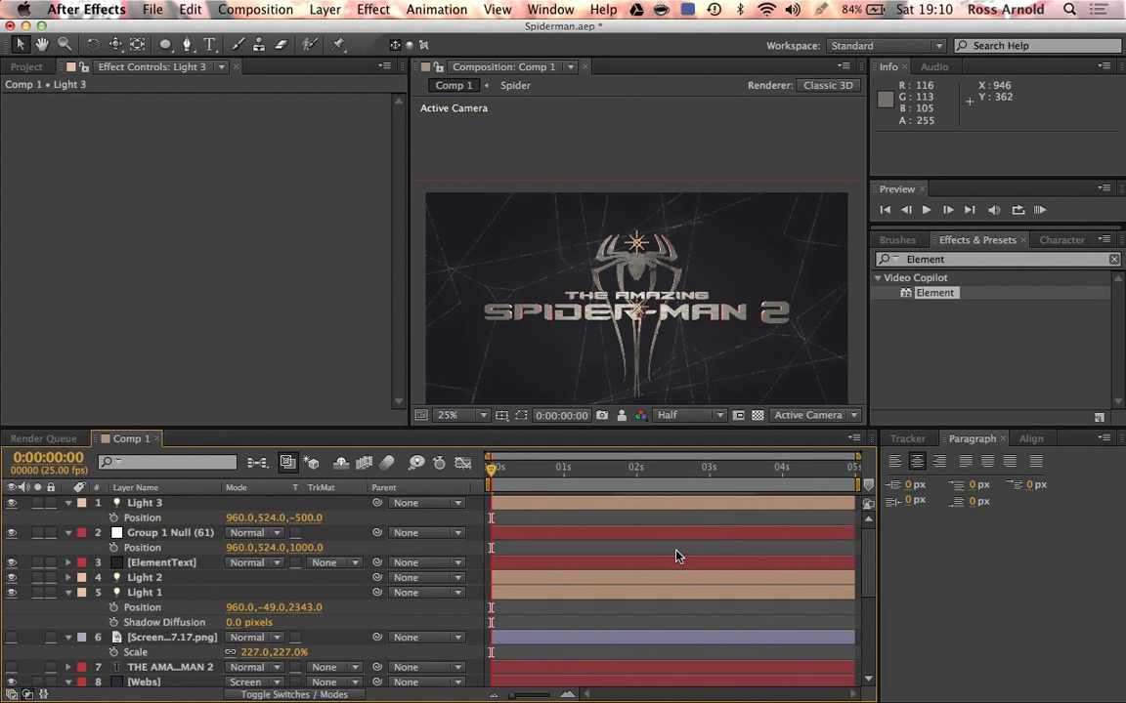
Switch to Finder, search this Mac for "paper" and open the Paper_HD folder
mouse_move(19, 219)
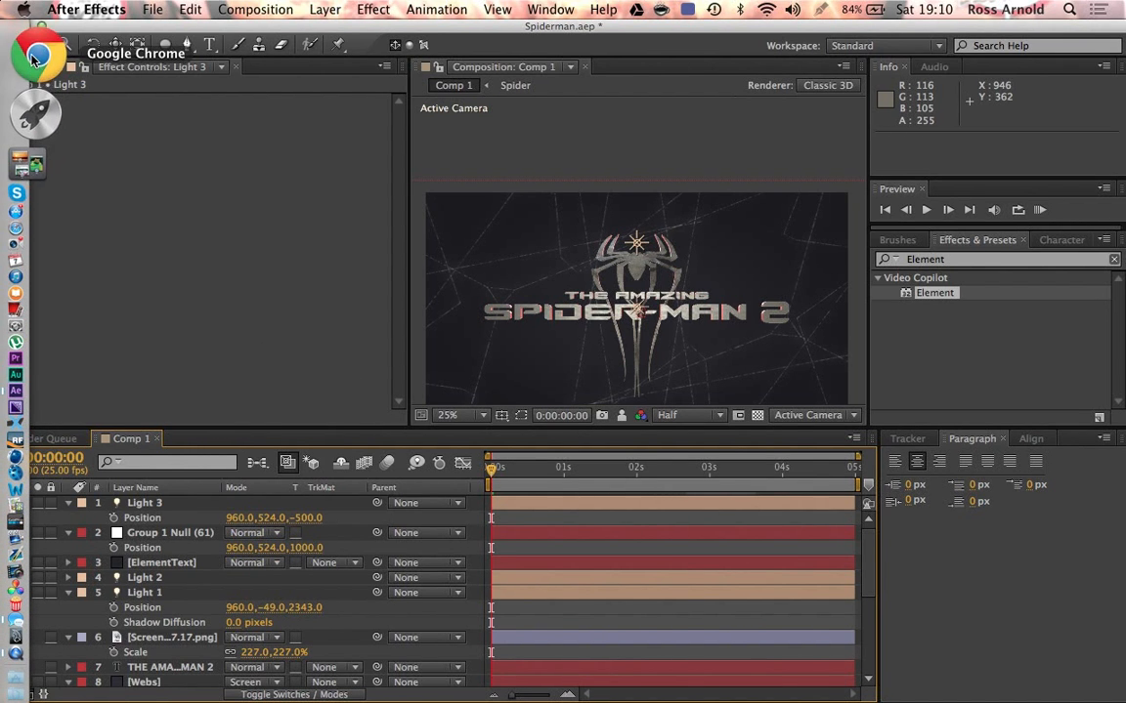
left_click(36, 53)
key("super+f")
type("paper")
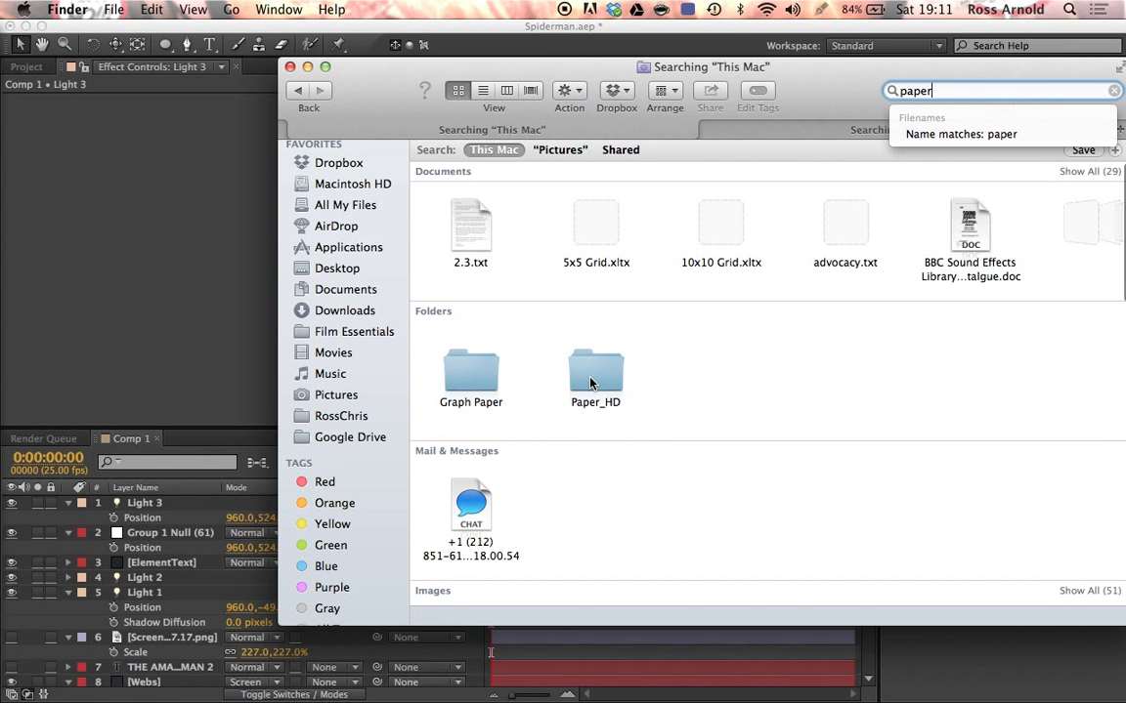
double_click(590, 383)
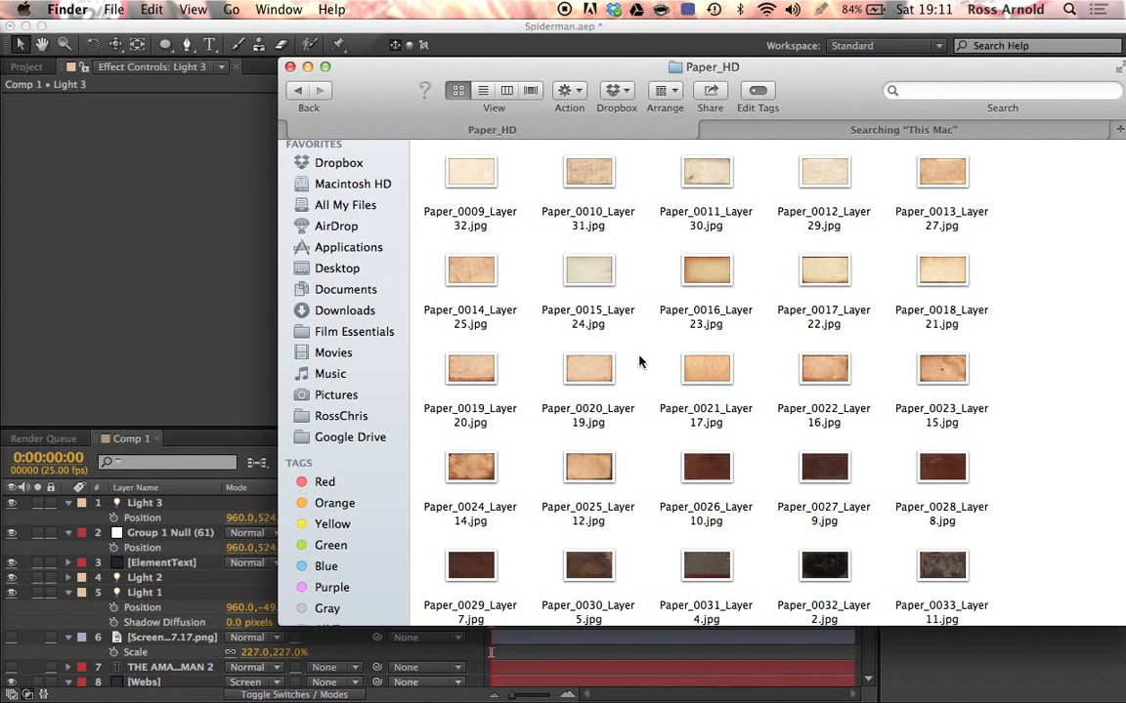
Preview the Paper_0025_Layer 12.jpg texture from the Paper_HD folder
scroll(860, 339, "up", 2)
left_click(589, 470)
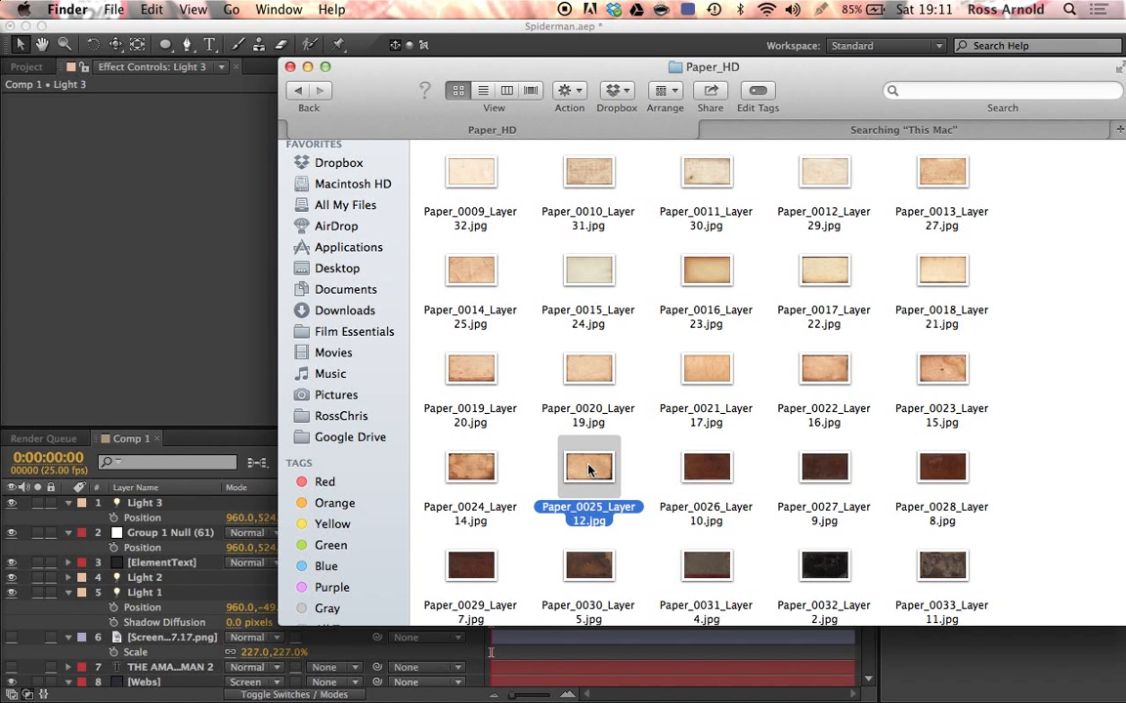
key("space")
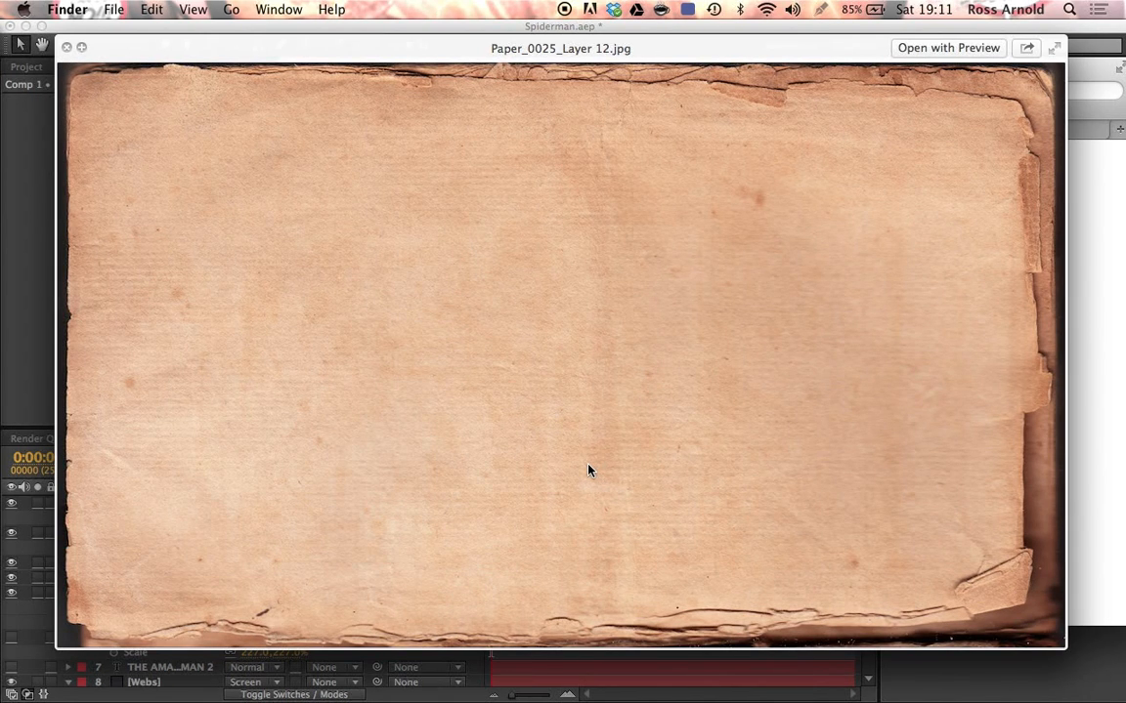
key("space")
Import Paper_0025_Layer 12.jpg into the After Effects project and add it to Comp 1
left_click_drag(586, 466, 84, 110)
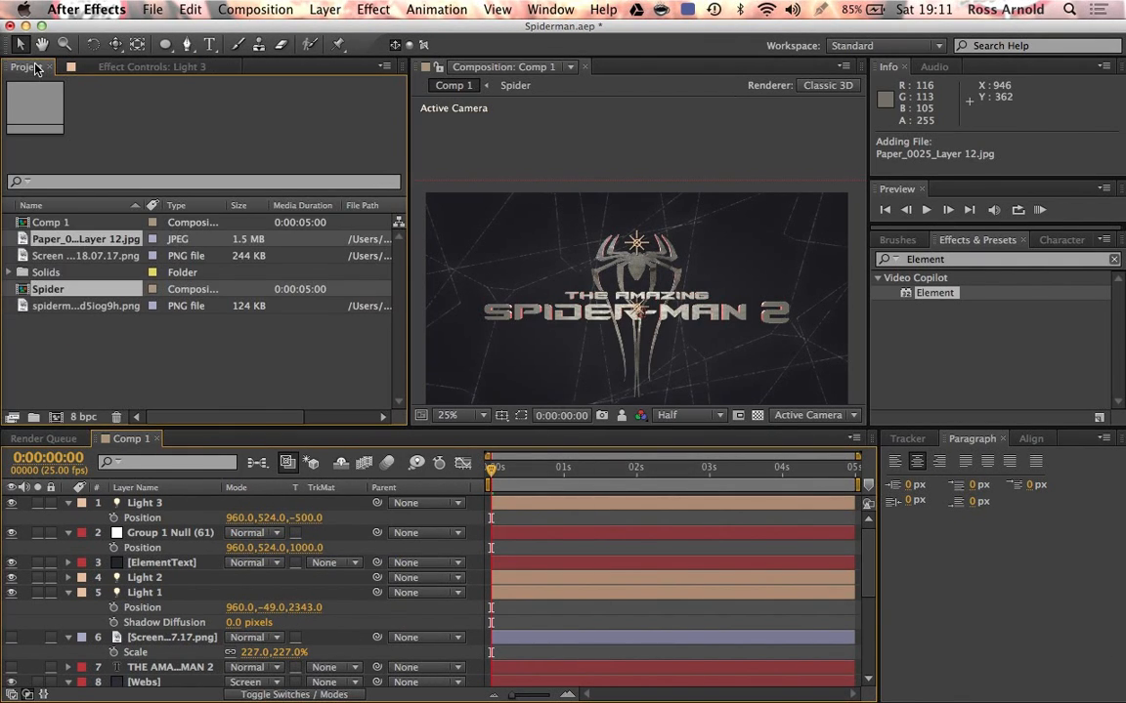
left_click(49, 374)
left_click_drag(54, 239, 649, 343)
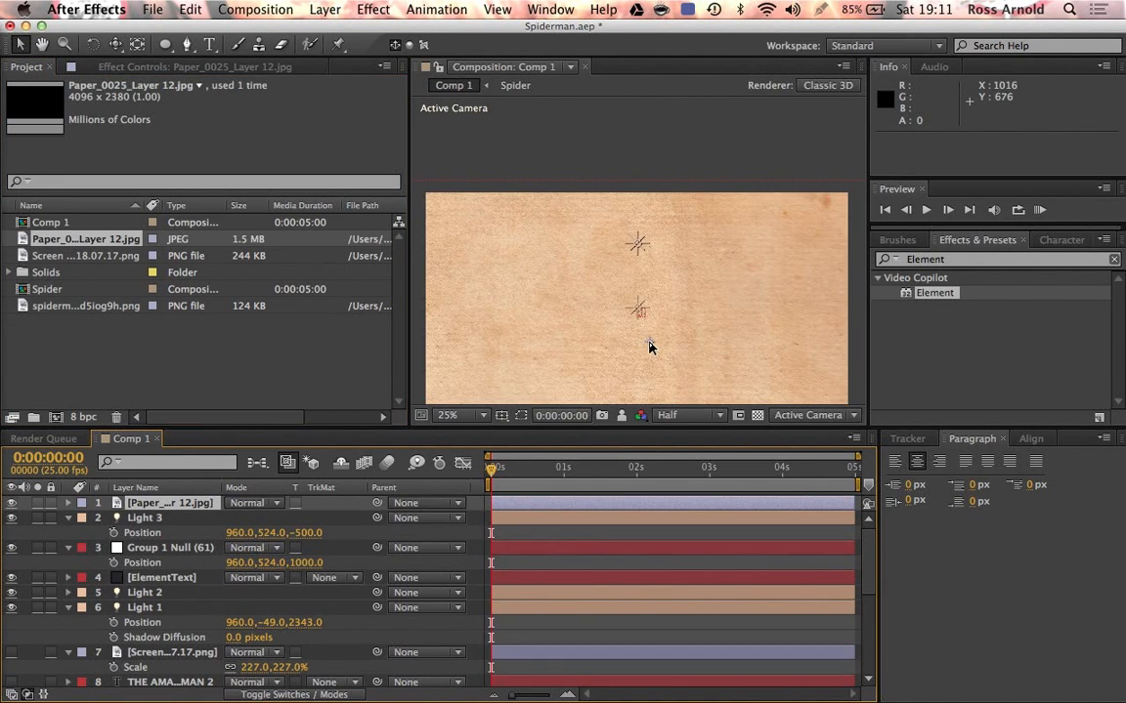
Move the paper texture layer directly beneath the BG layer in Comp 1
left_click(453, 418)
left_click(456, 426)
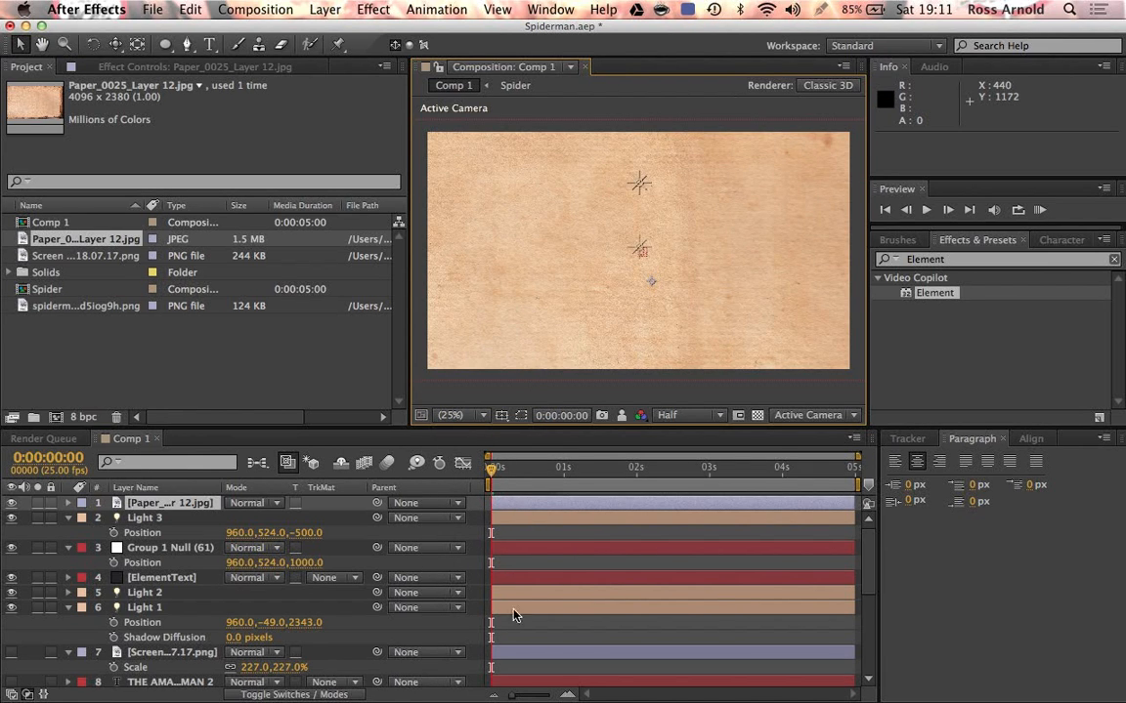
left_click_drag(137, 503, 146, 647)
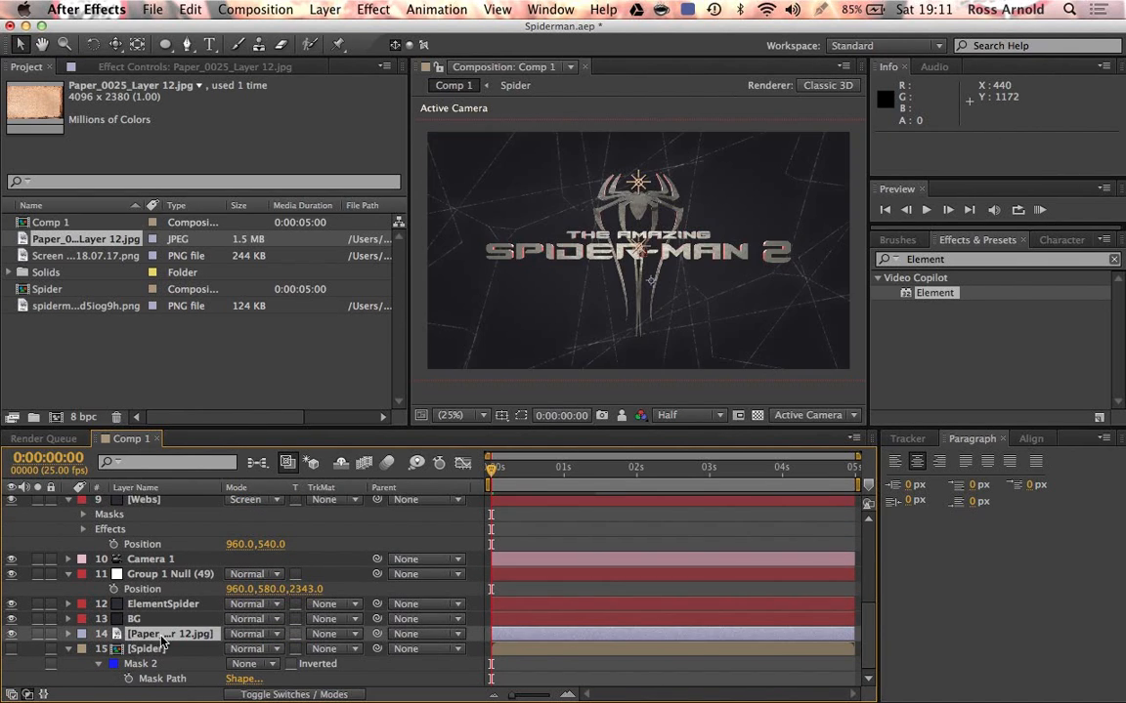
Try the Overlay blending mode on the BG layer above the paper texture
left_click(254, 631)
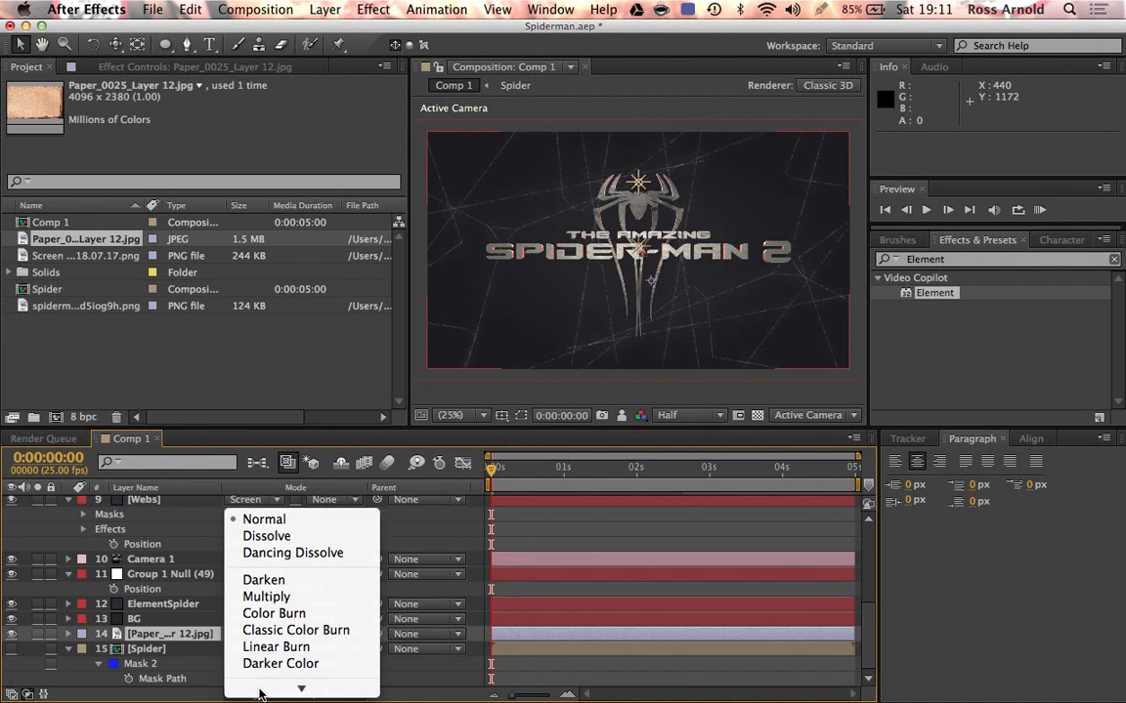
scroll(264, 675, "down", 8)
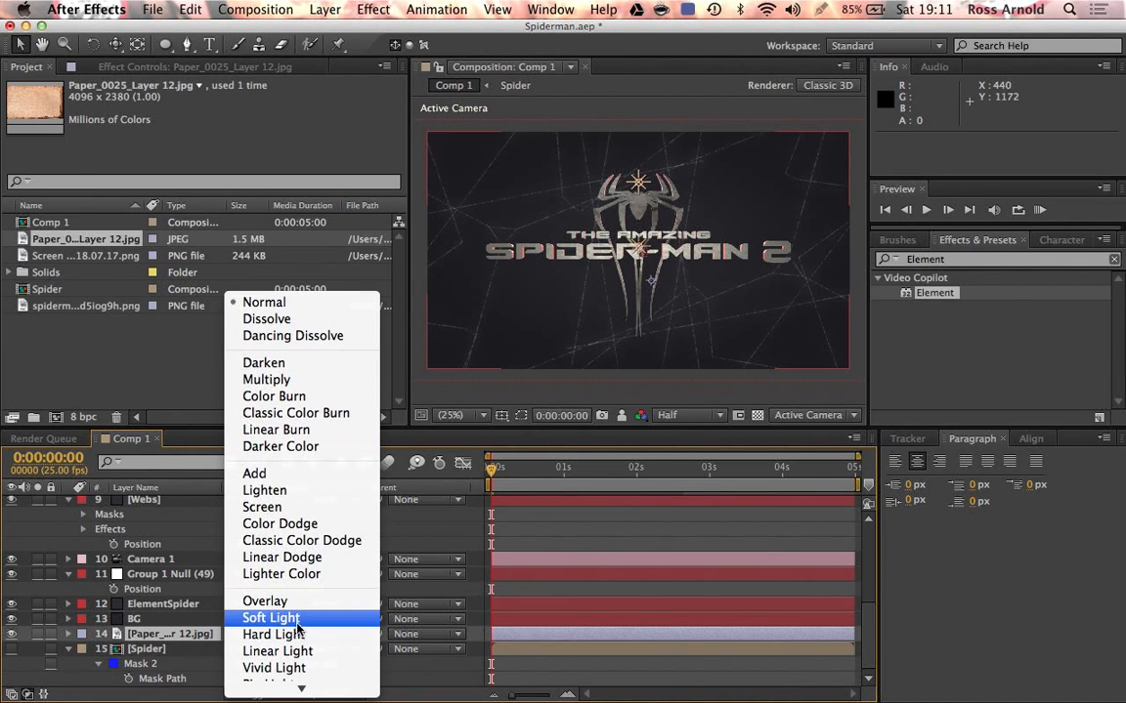
left_click(278, 601)
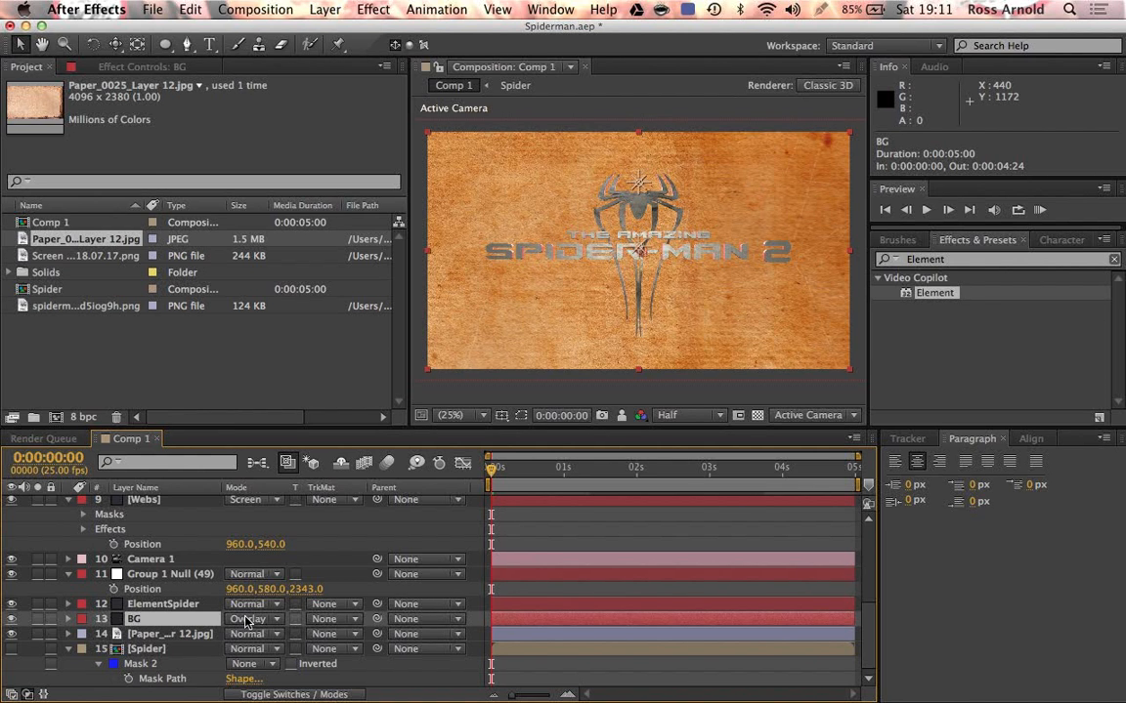
Set the BG layer's blending mode to Multiply
left_click(249, 620)
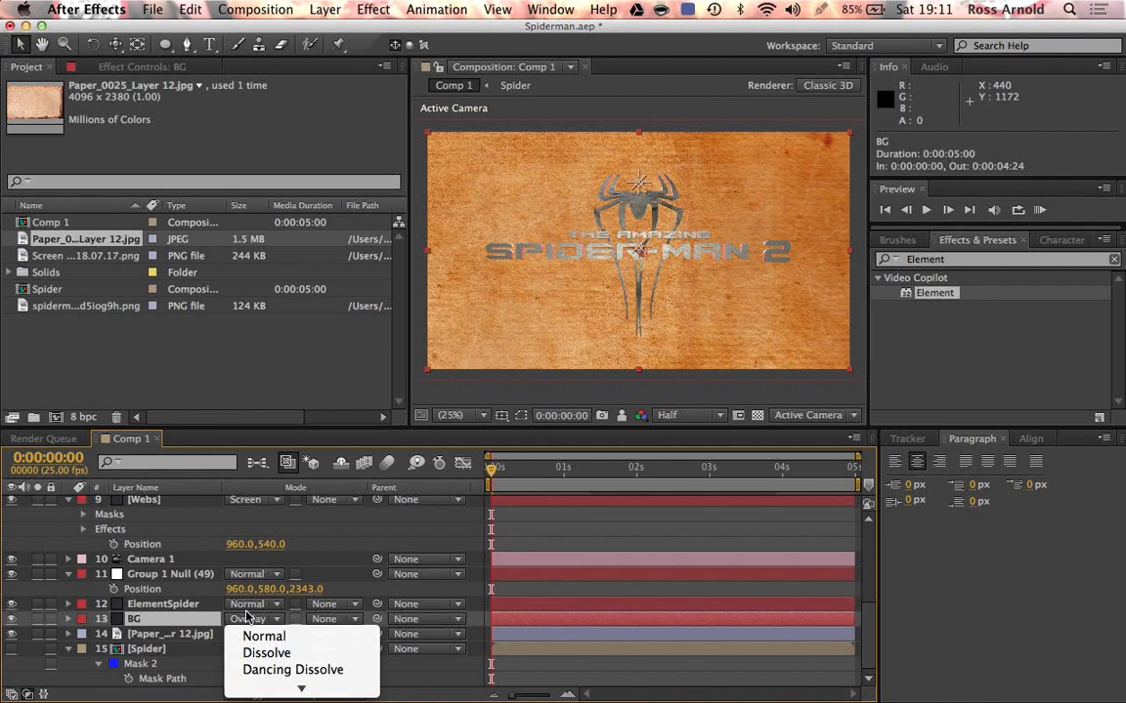
scroll(254, 625, "down", 10)
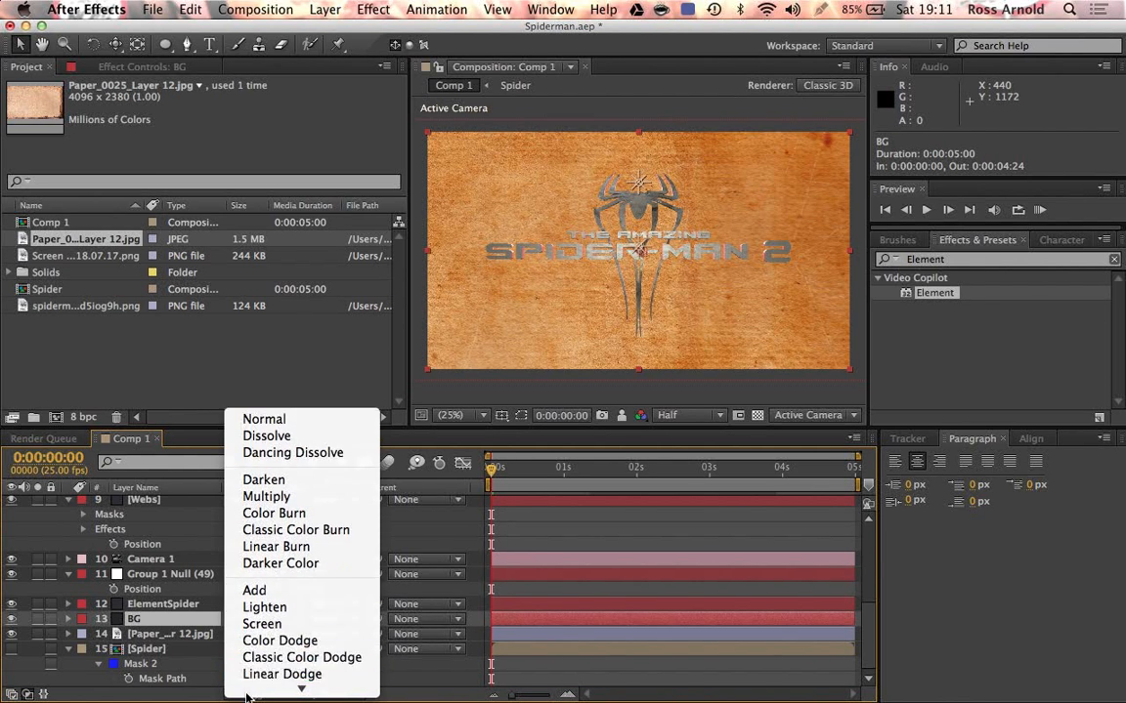
scroll(274, 634, "down", 5)
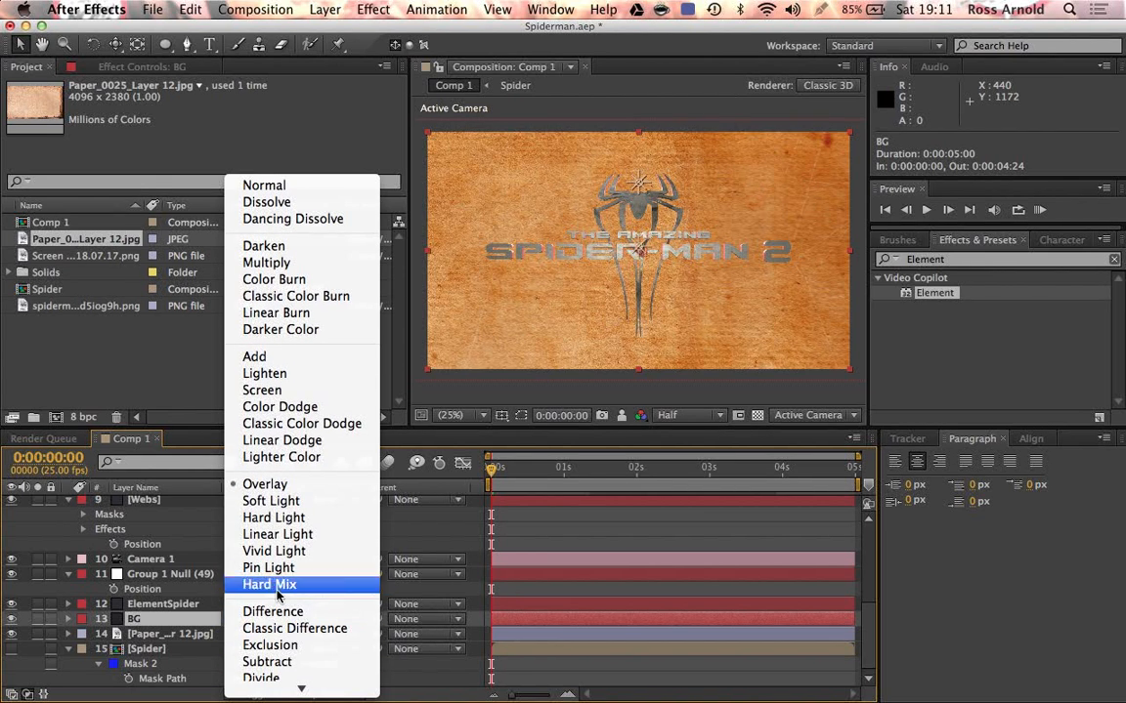
left_click(280, 264)
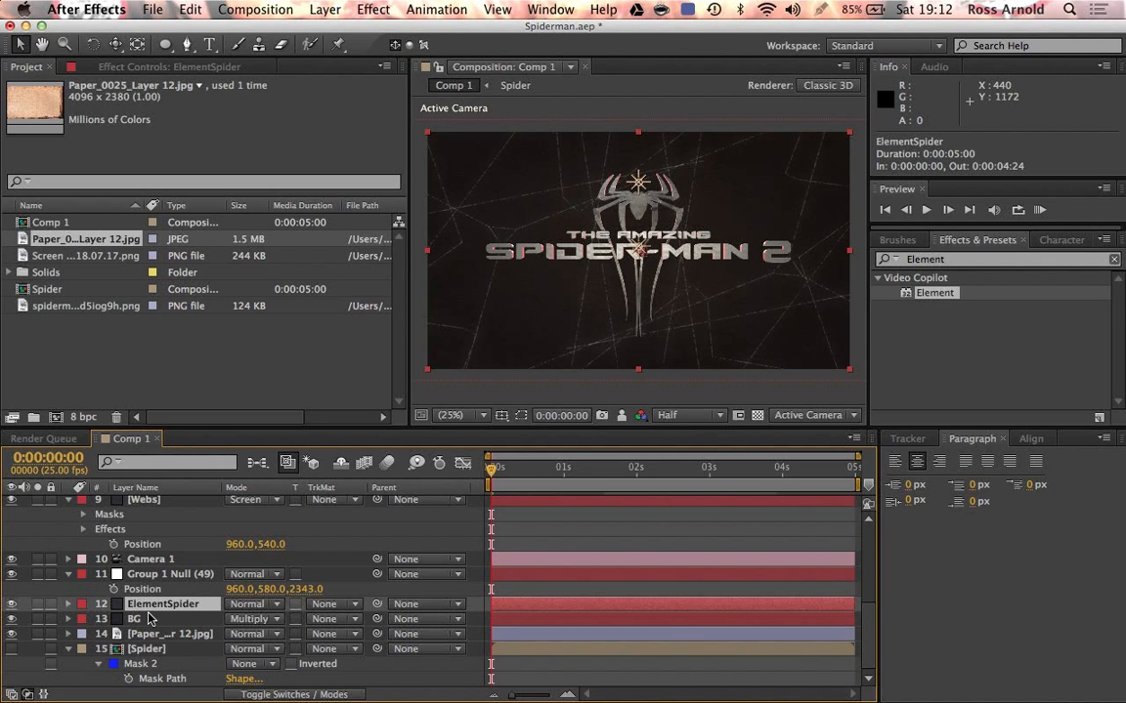
Recolor the BG layer's solid to a dark, muted gray-blue, leaving its 1920 x 1080 size as is
left_click(312, 10)
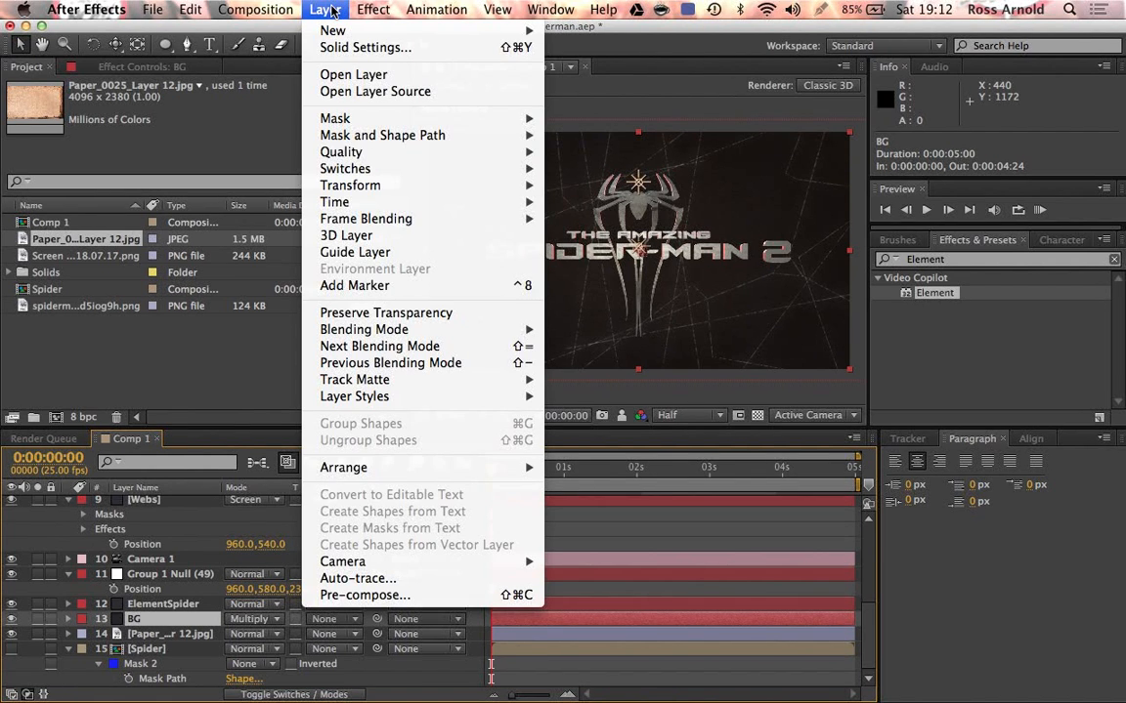
mouse_move(374, 223)
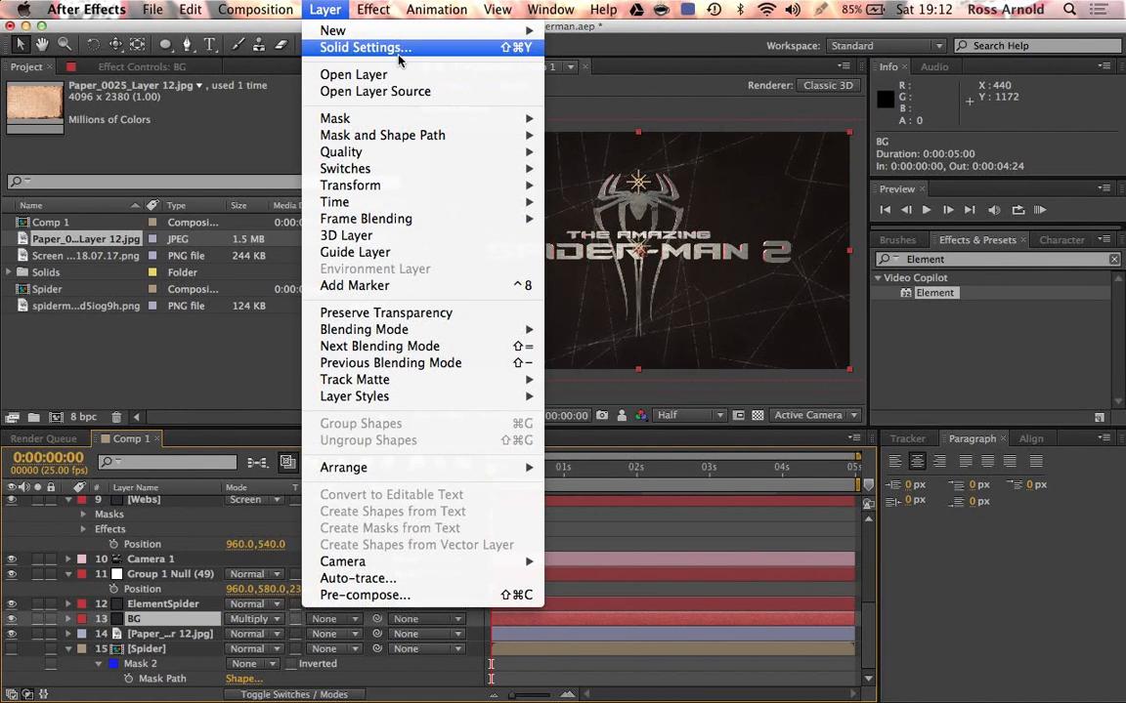
left_click(396, 47)
left_click(139, 421)
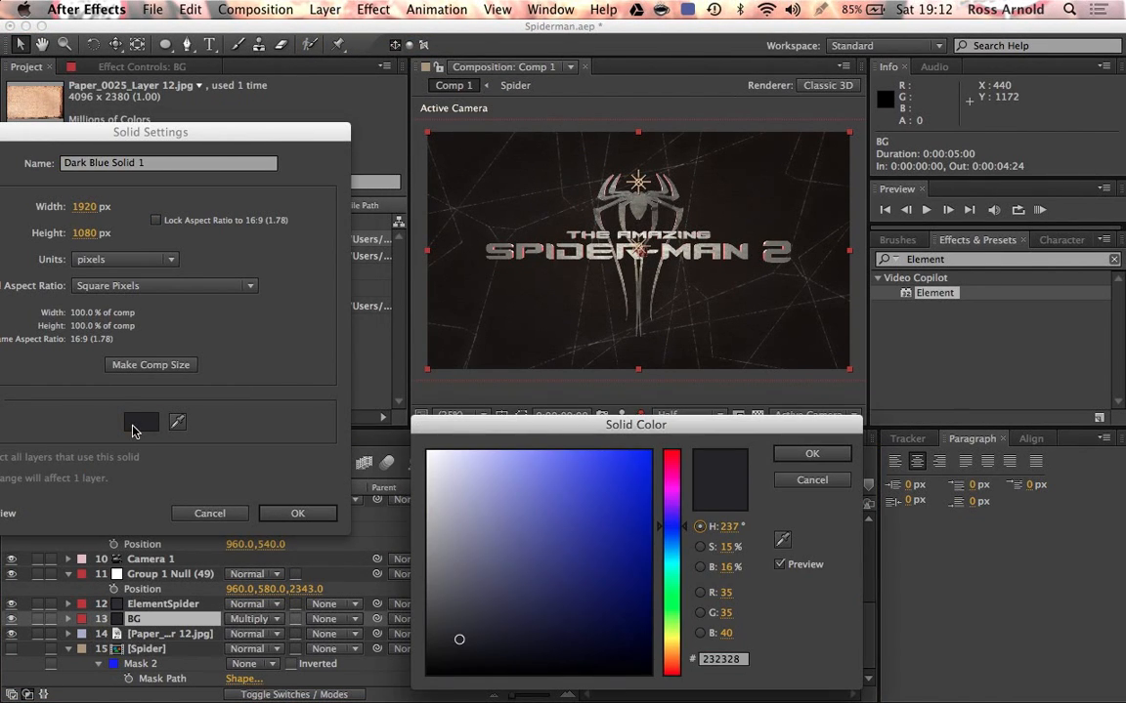
left_click(521, 603)
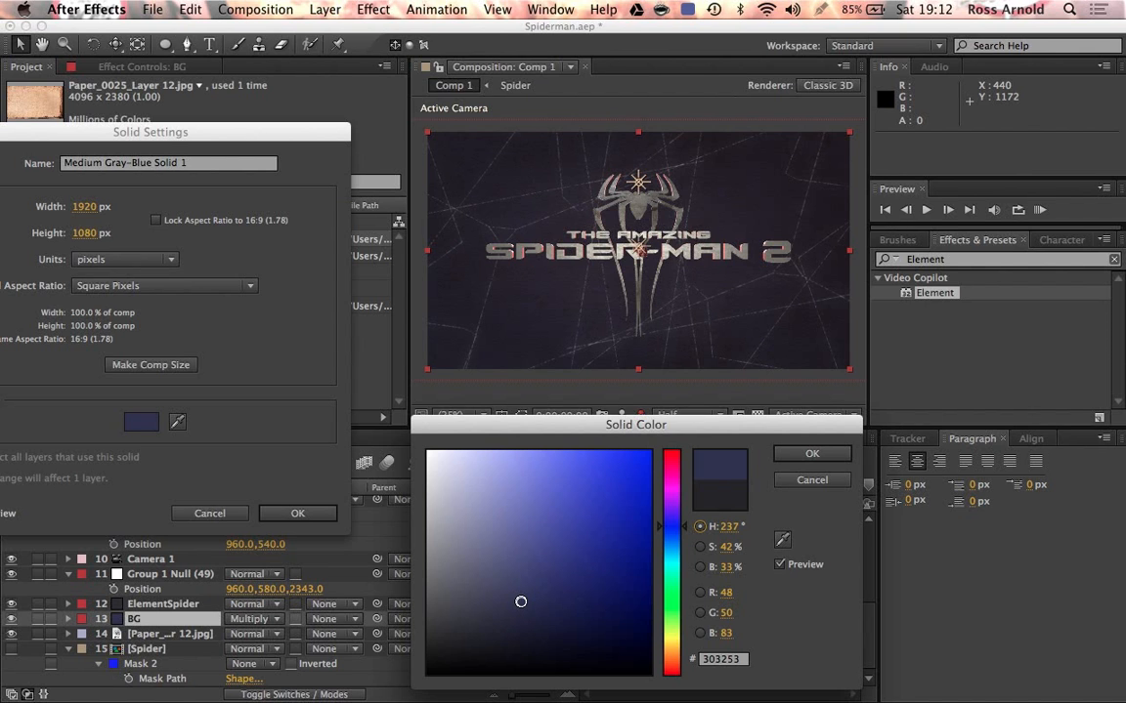
left_click(509, 622)
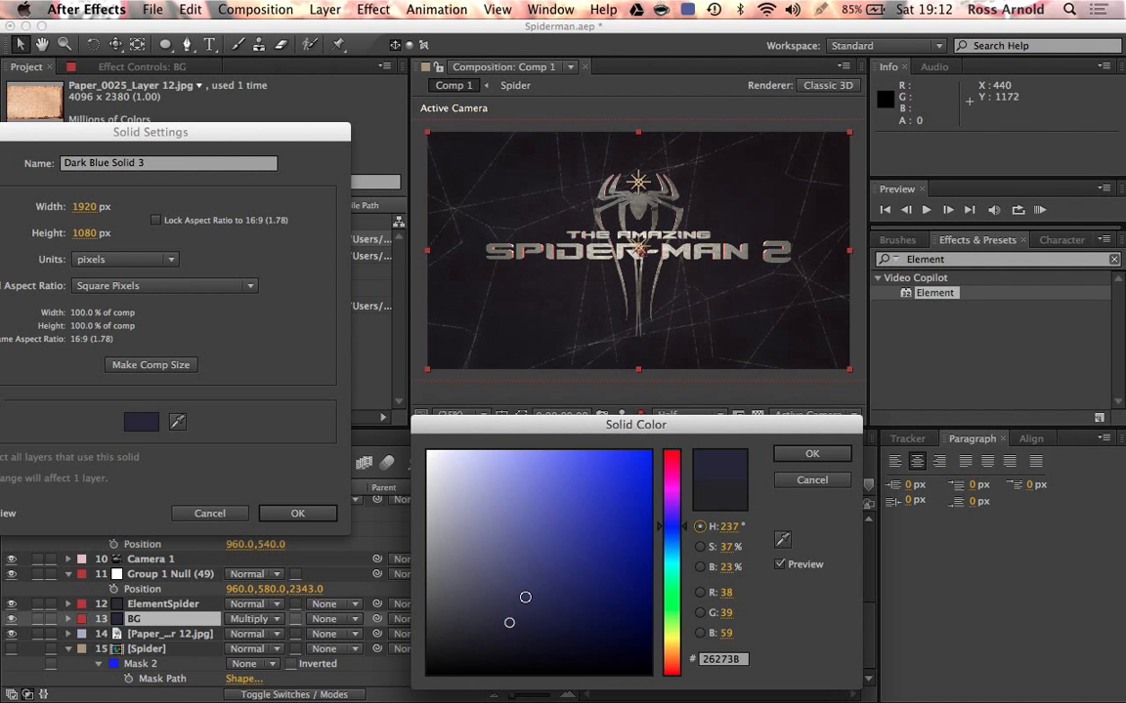
left_click(525, 597)
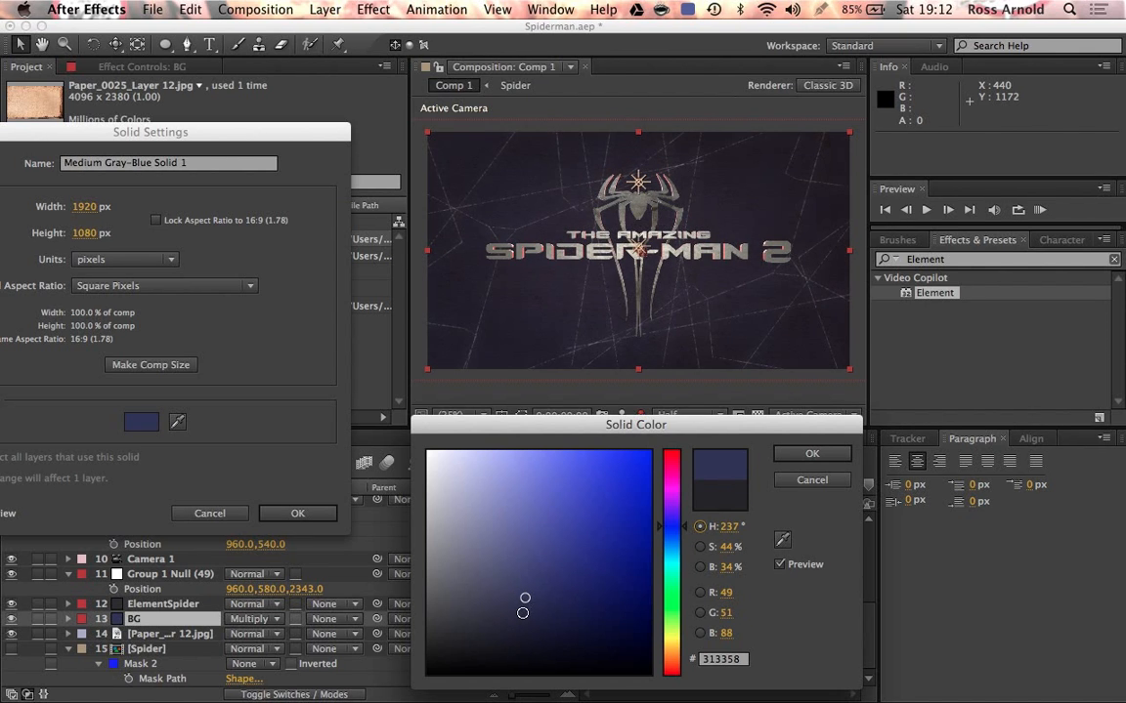
left_click(521, 605)
left_click(817, 454)
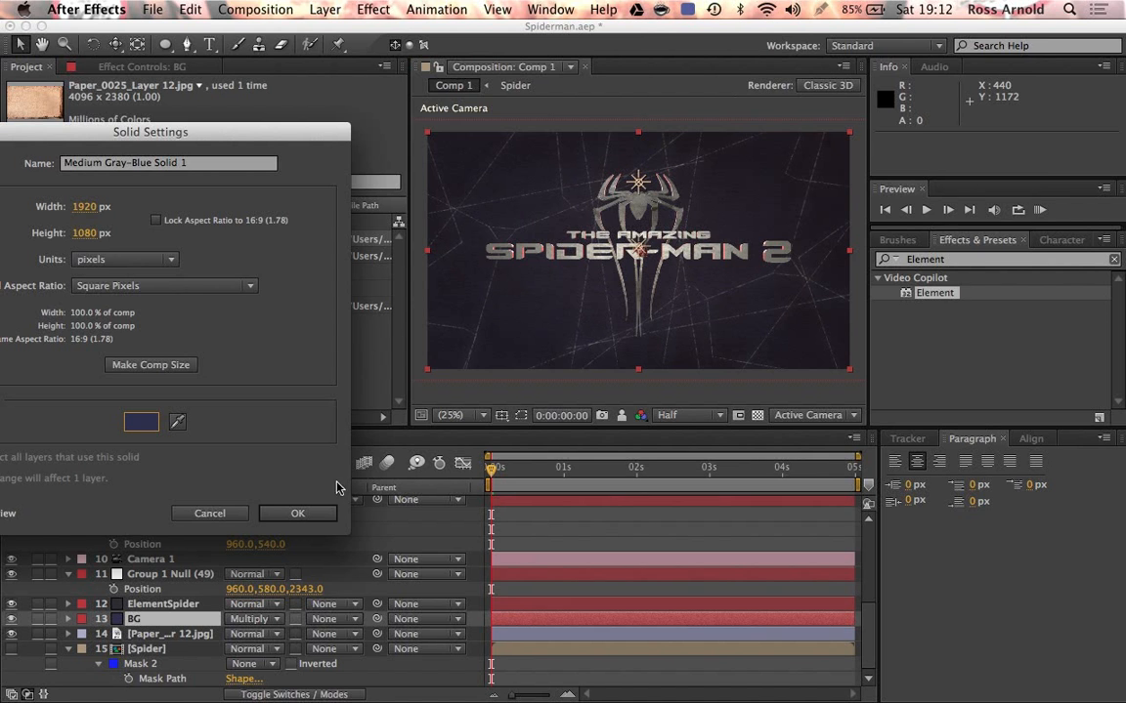
left_click(311, 513)
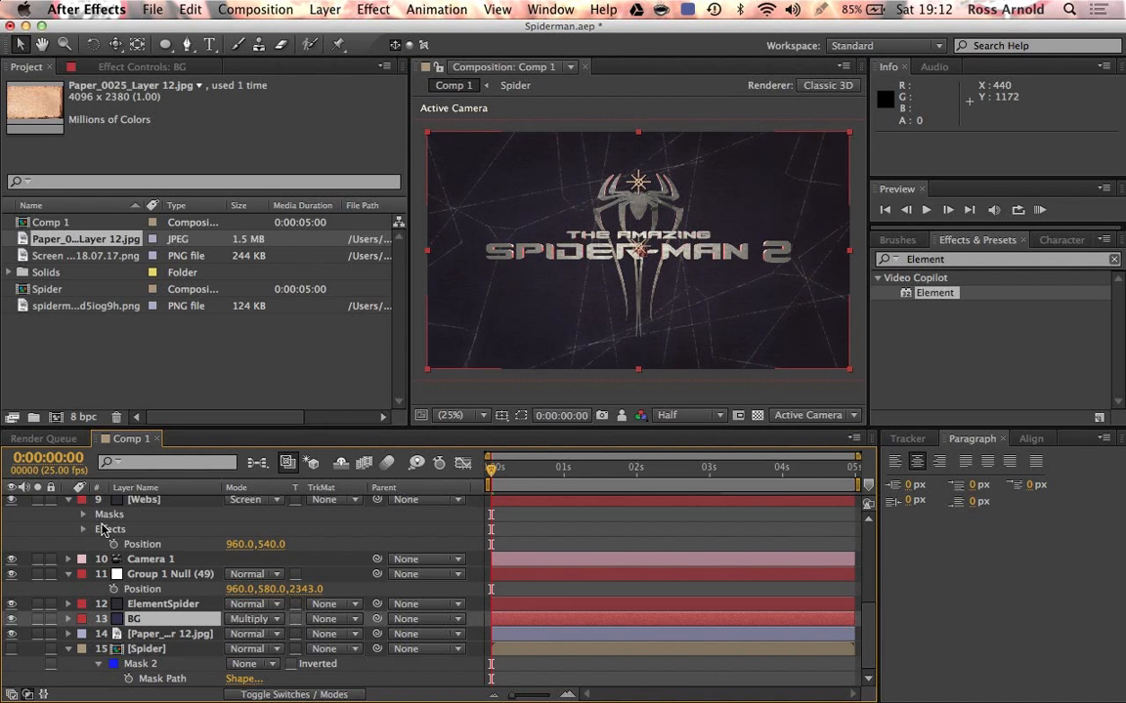
Find the Hue/Saturation effect with the search term "hue" and apply it to the BG layer
left_click(223, 621)
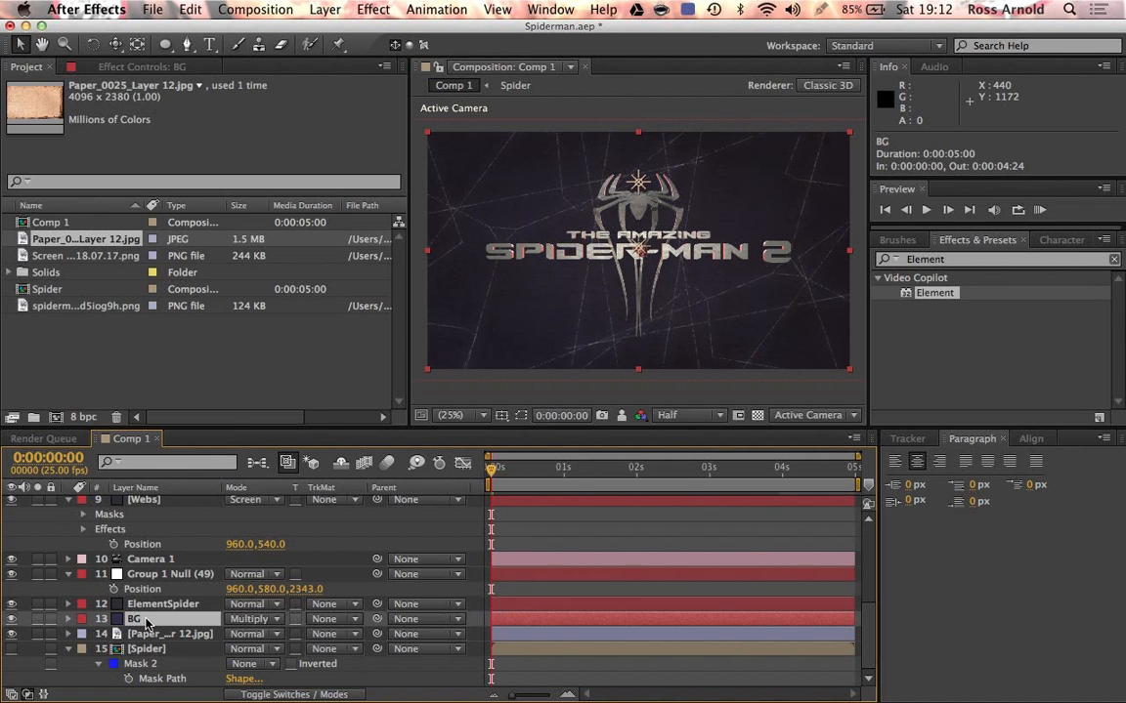
left_click(931, 261)
double_click(931, 261)
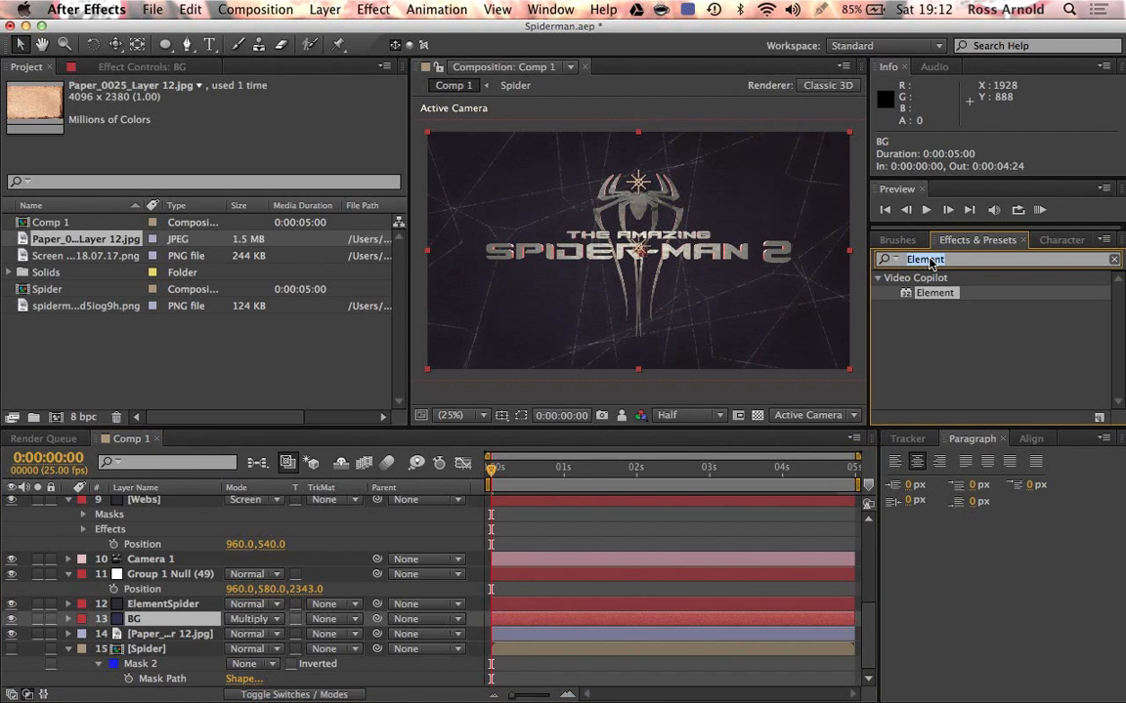
type("hue")
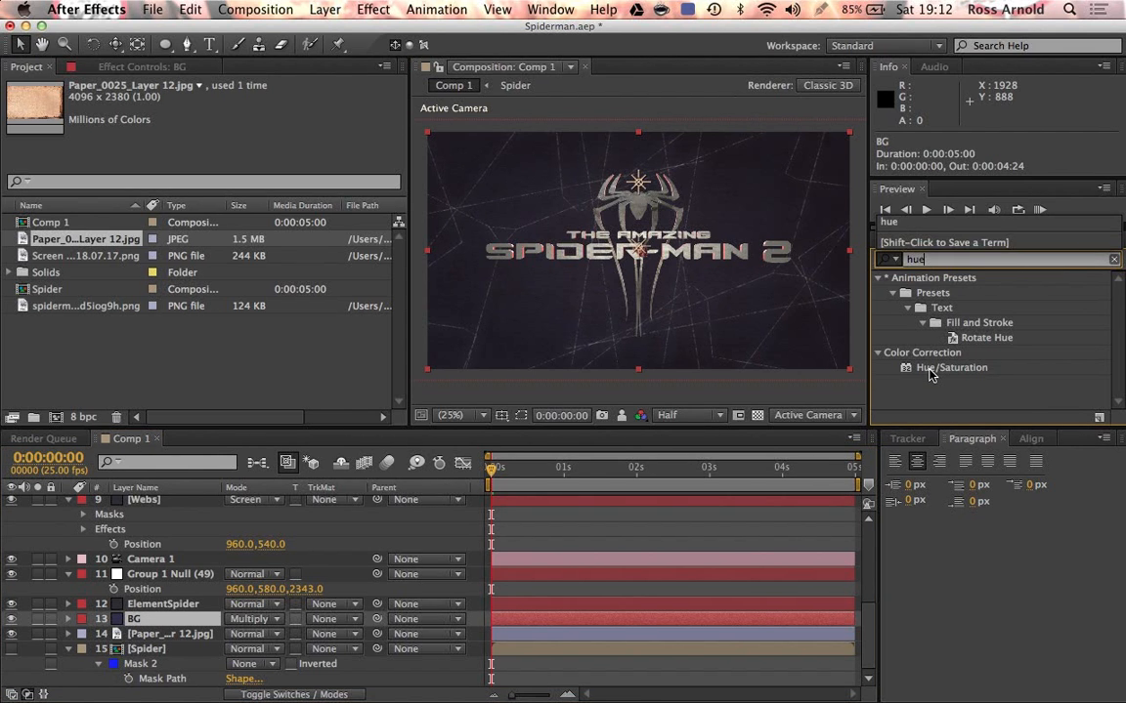
double_click(930, 371)
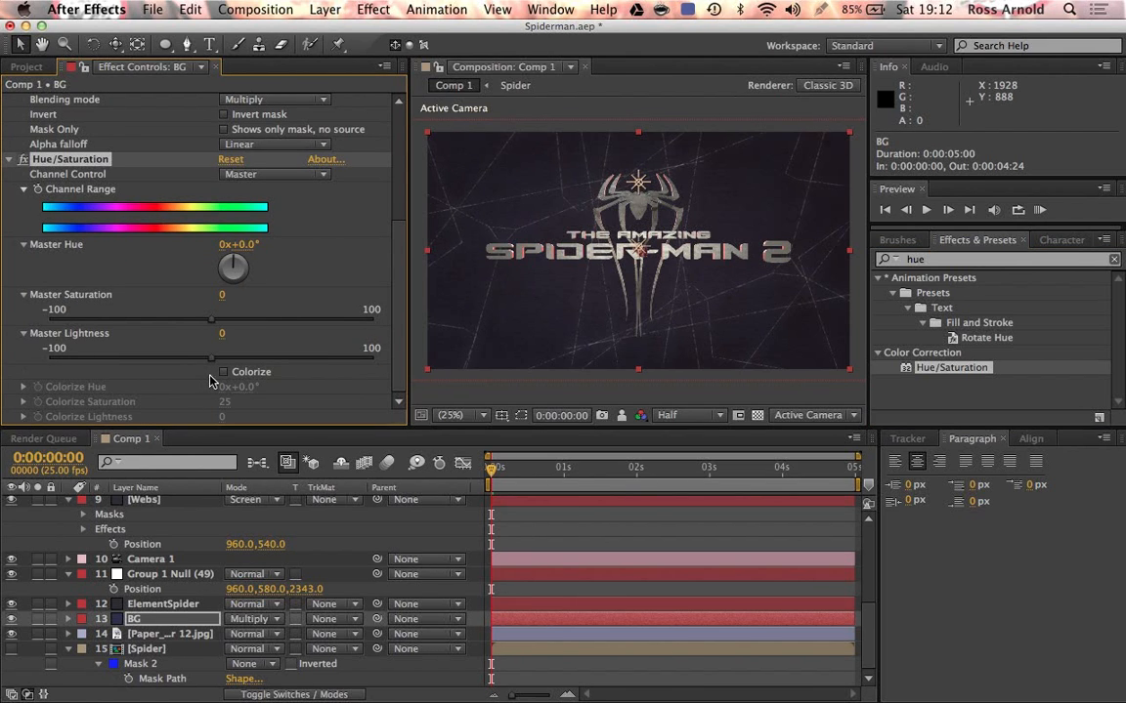
Lower the BG layer's Master Saturation to -28, and enable Colorize with a Colorize Hue of 211°
left_click_drag(212, 322, 166, 322)
left_click(224, 371)
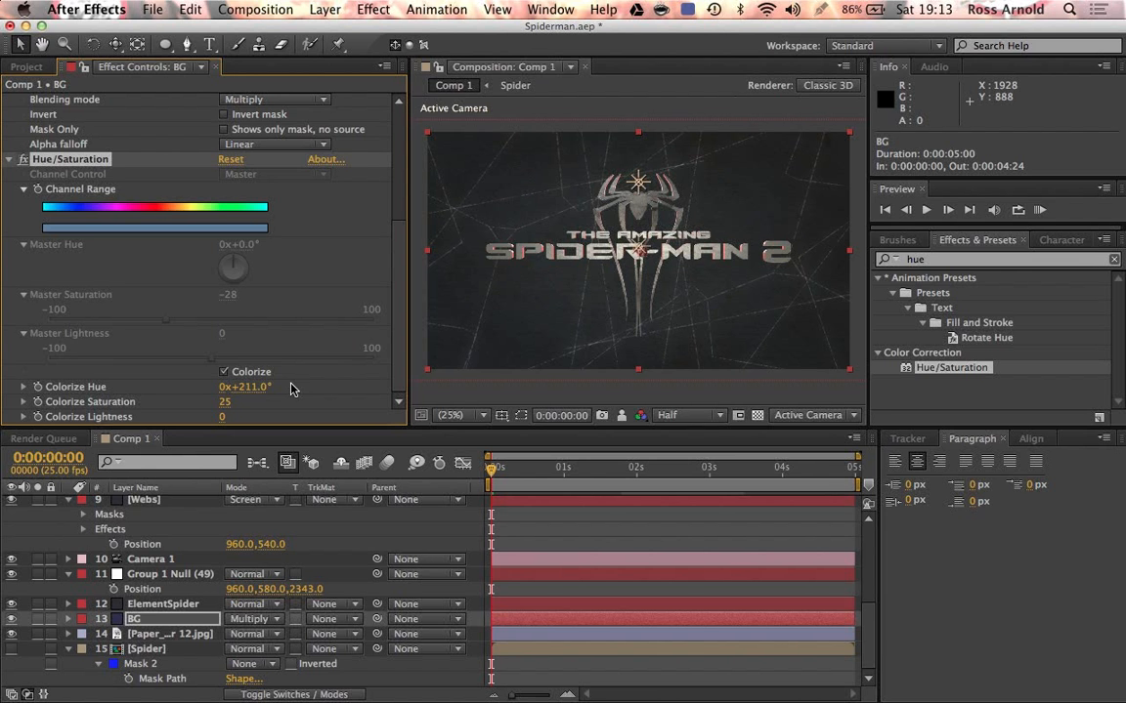
left_click(437, 364)
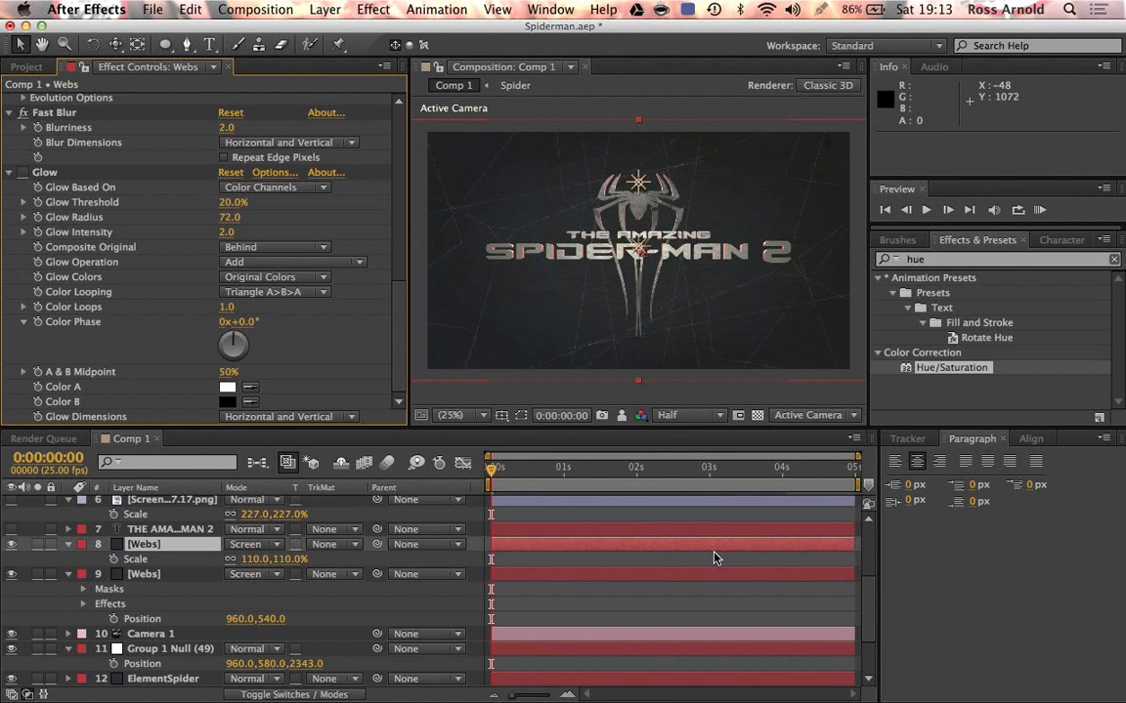
left_click(711, 607)
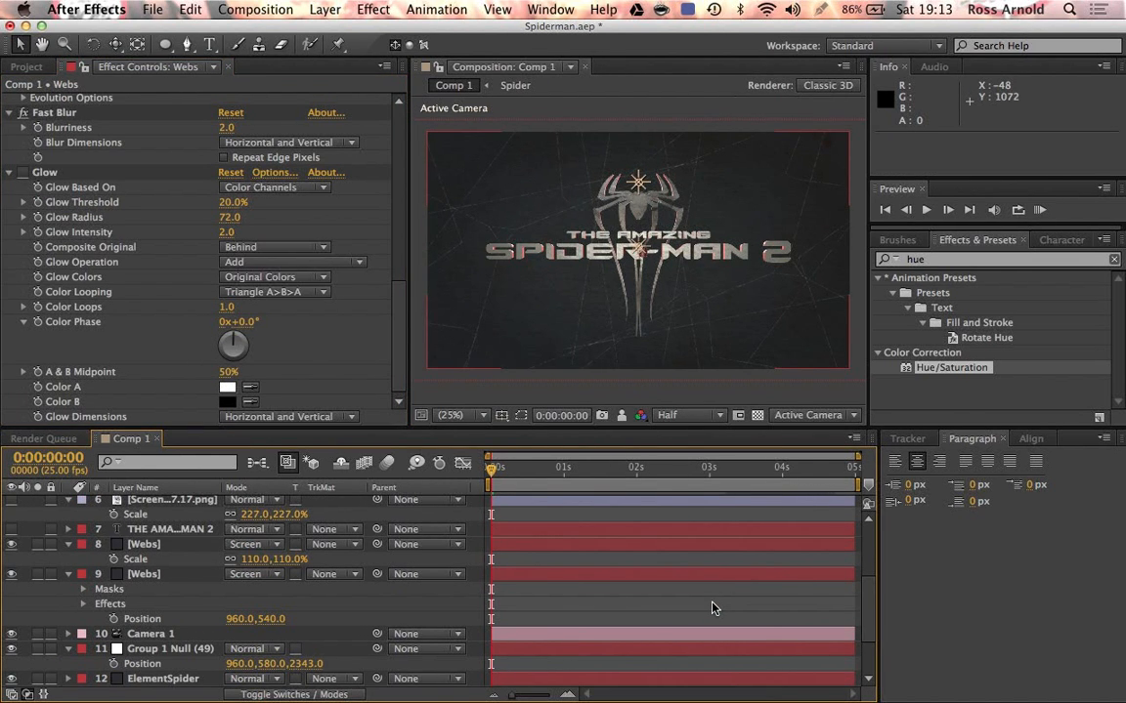
Move the reference screenshot layer to the top of Comp 1 and briefly show it to compare the look, leaving it hidden
scroll(687, 609, "up", 5)
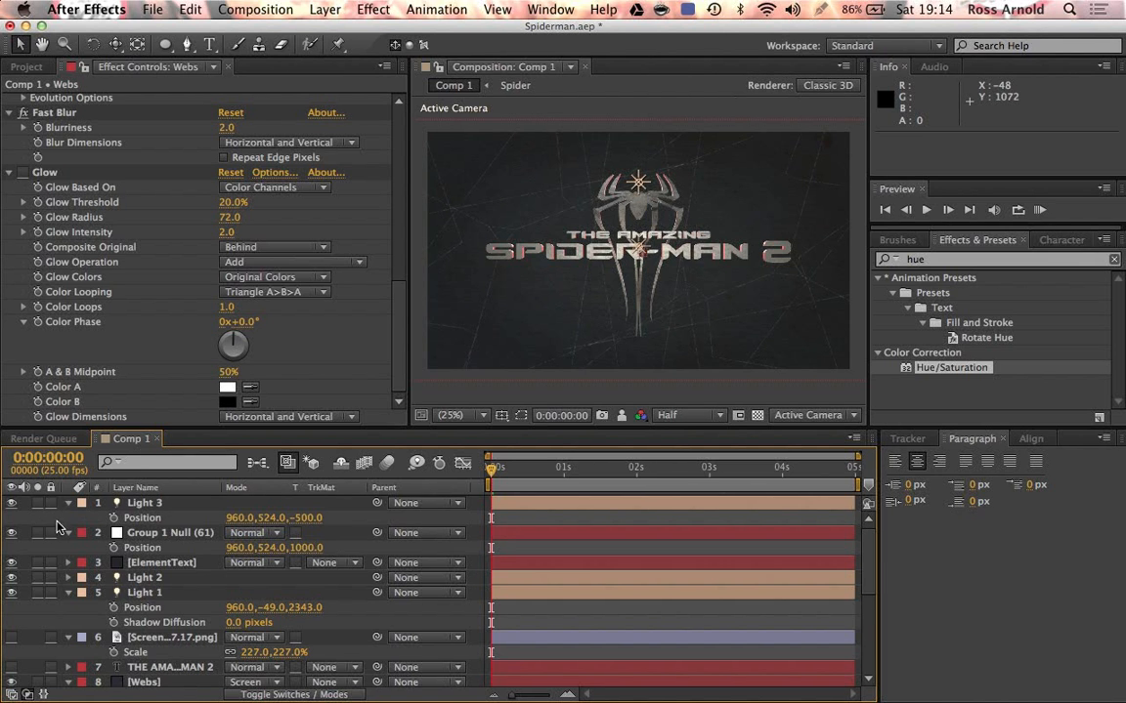
left_click_drag(147, 637, 123, 459)
left_click(13, 503)
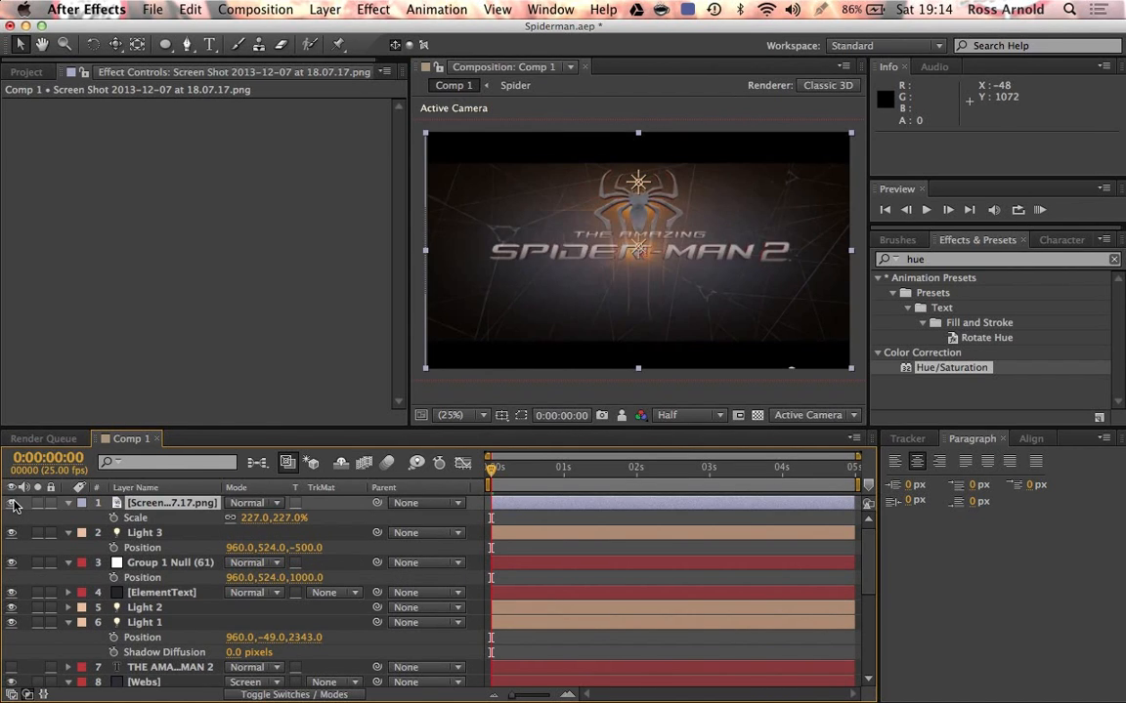
left_click(13, 503)
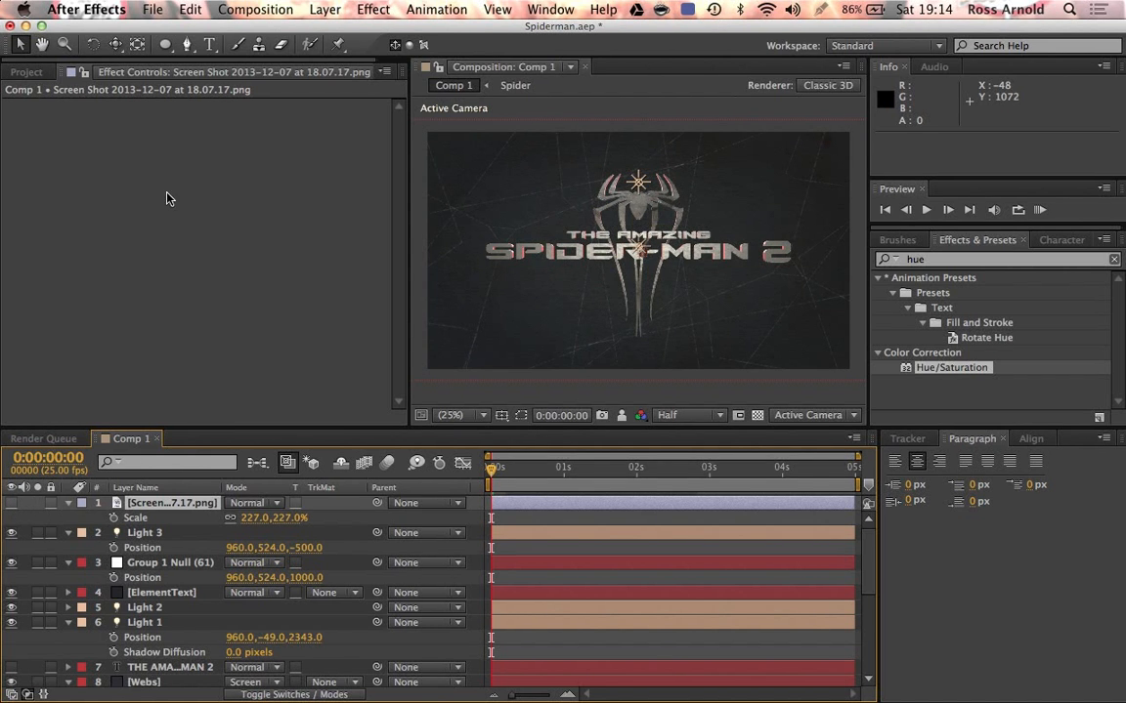
Create a new black (000000) solid of 1920 x 1080 px in Comp 1
left_click(326, 10)
mouse_move(391, 30)
left_click(690, 54)
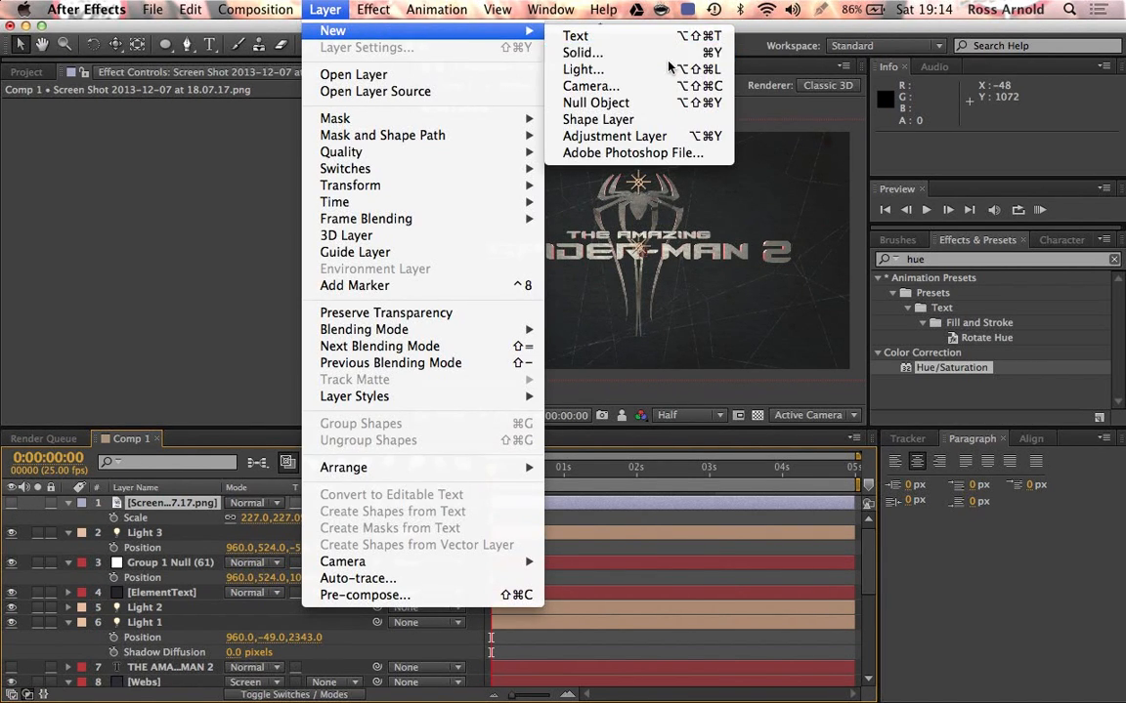
left_click(249, 481)
left_click(428, 672)
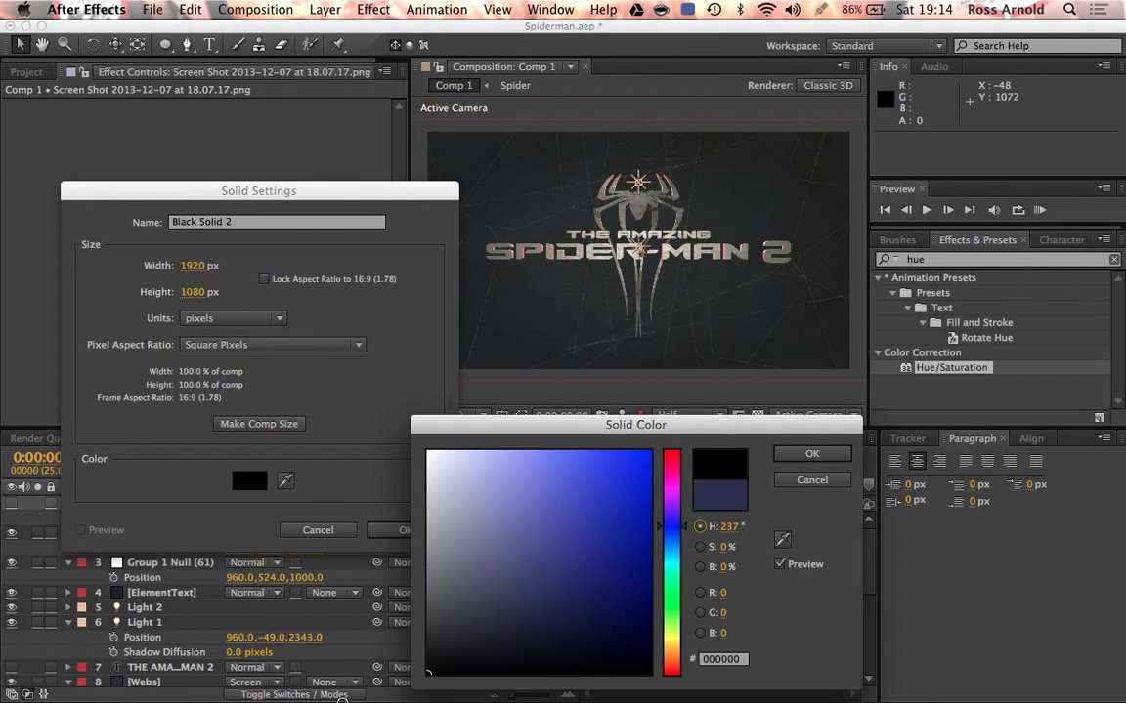
left_click(811, 454)
key("Return")
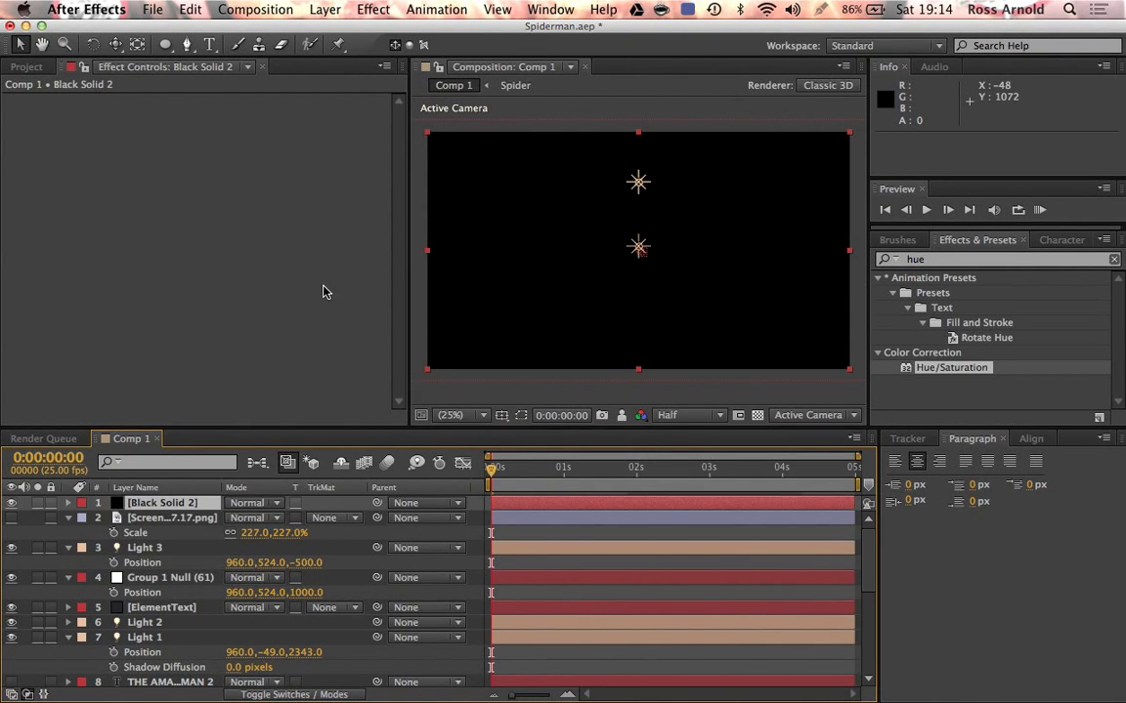
Draw a rectangular mask over the lower half of the black solid and set its feather to 500 pixels
left_click(165, 45)
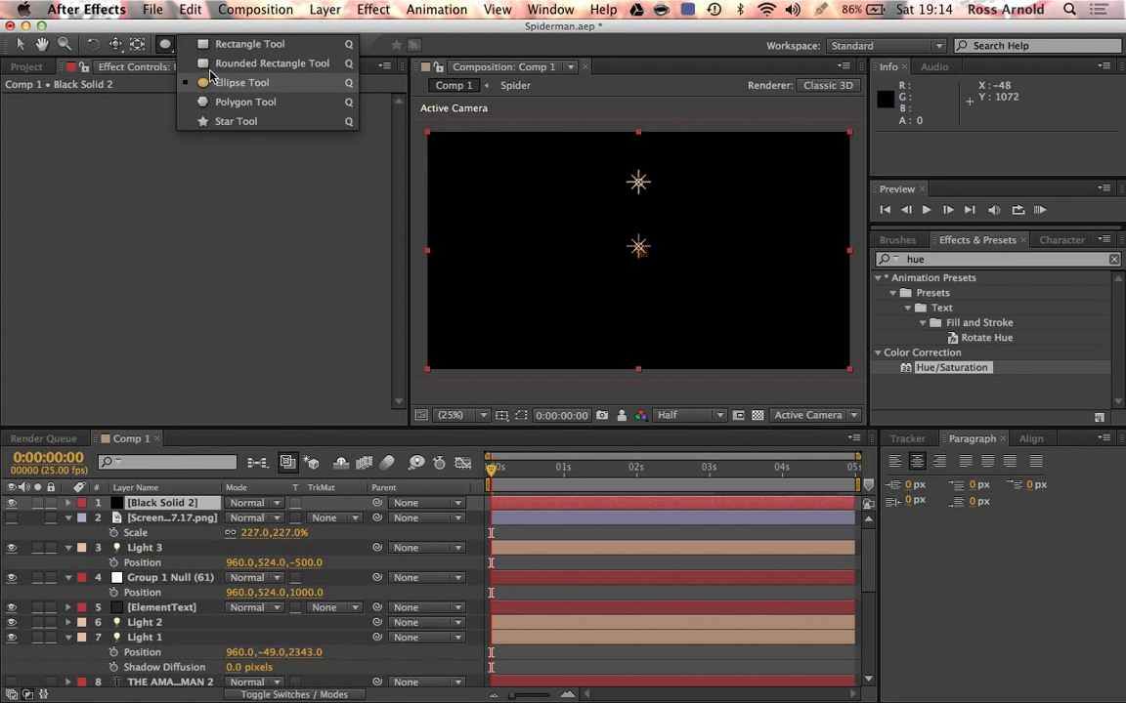
left_click(195, 45)
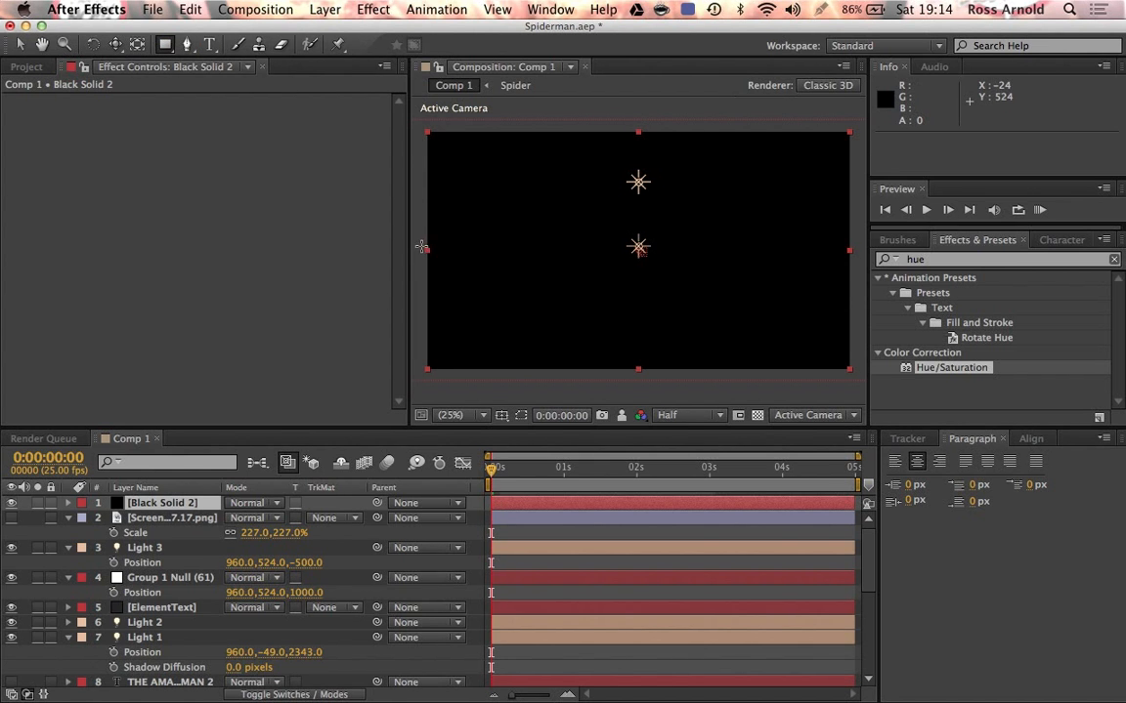
left_click_drag(415, 241, 860, 402)
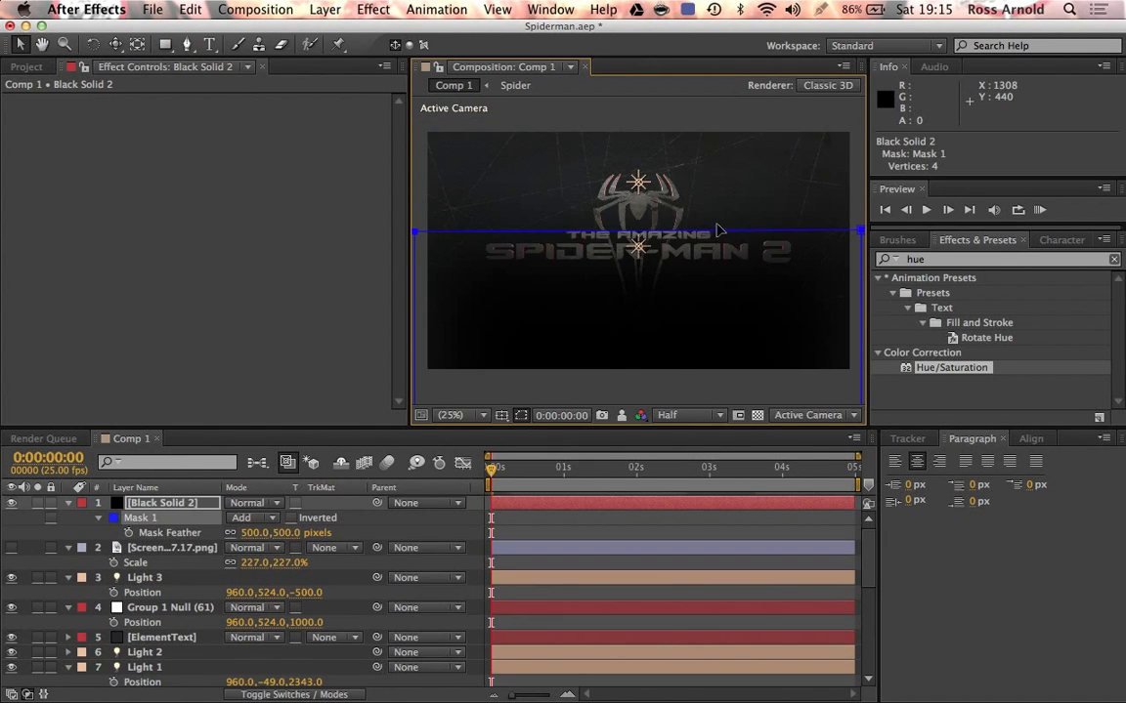
Move the black solid directly above ElementSpider and use it as ElementSpider's Alpha Inverted Matte
left_click_drag(151, 510, 135, 633)
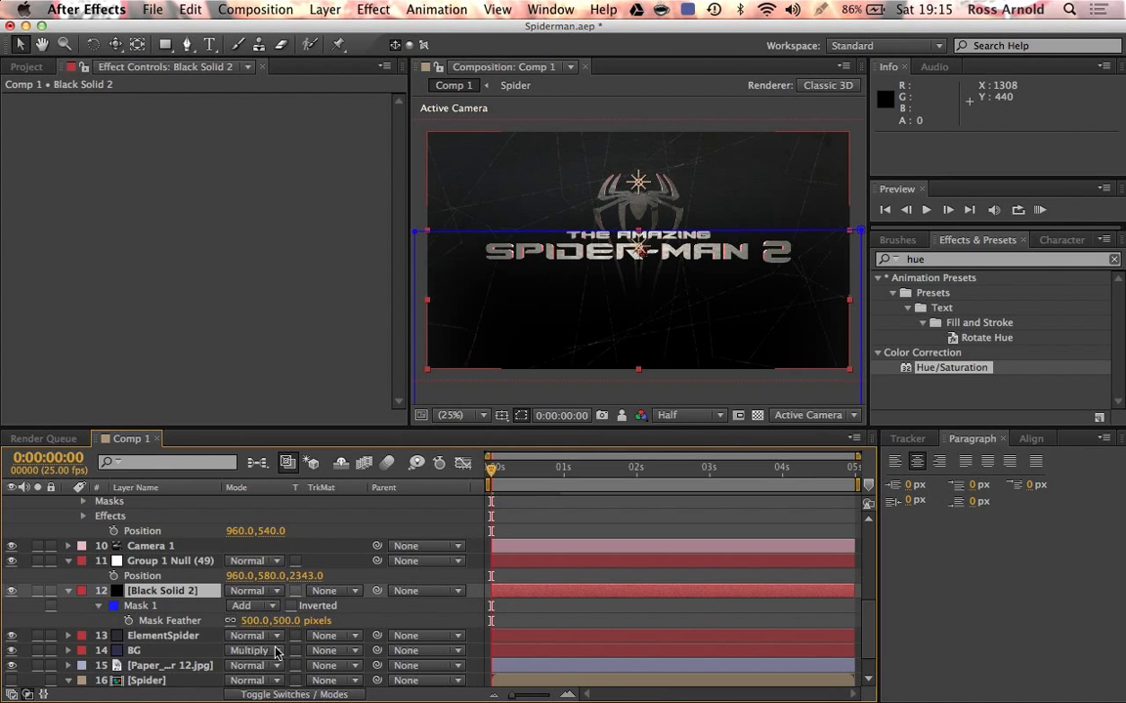
left_click(335, 637)
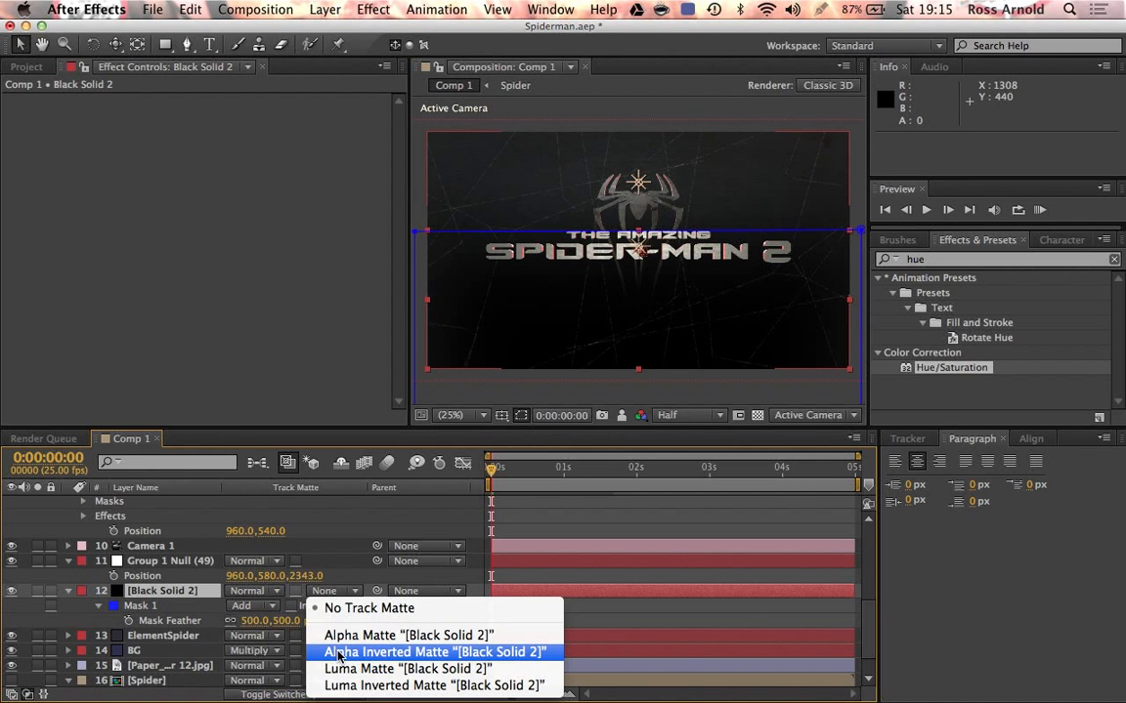
left_click(339, 652)
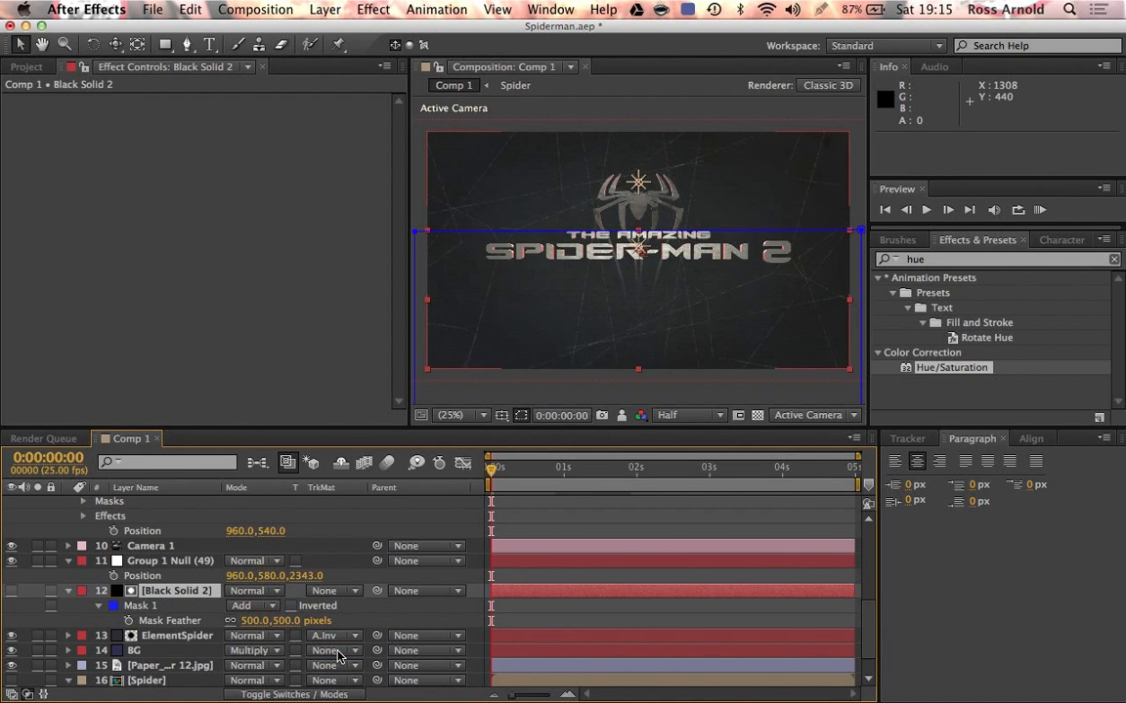
left_click(565, 512)
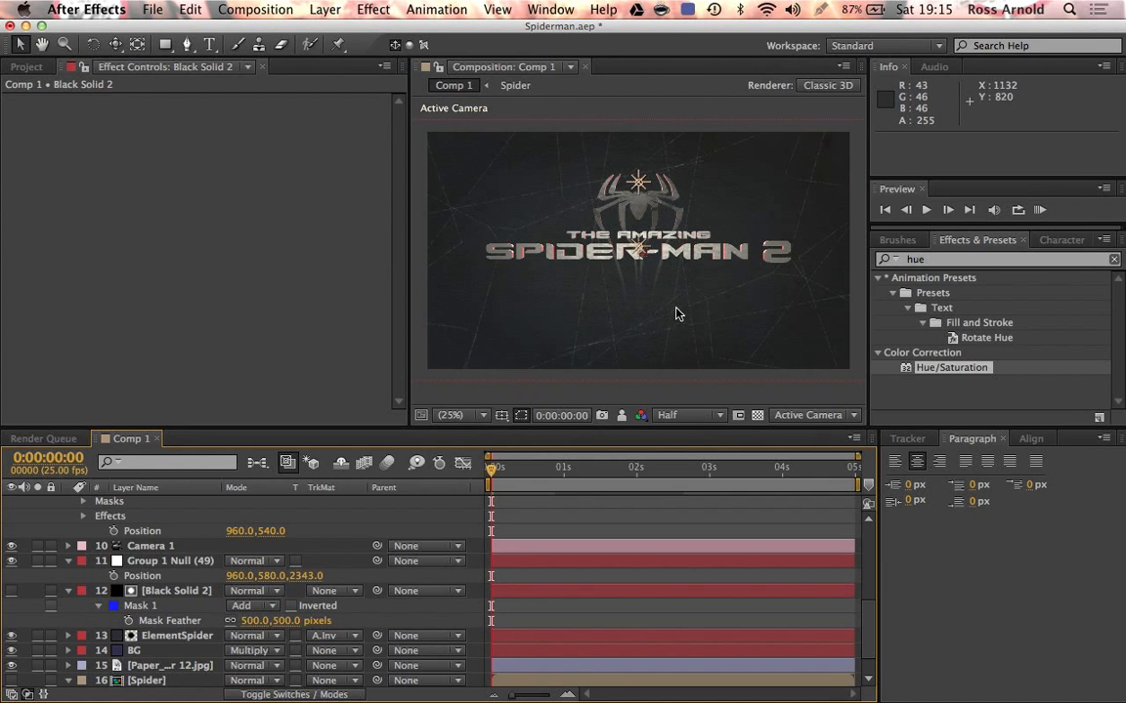
Try a 400-pixel feather on the black solid's mask, then restore the feather to 500 pixels
left_click(728, 293)
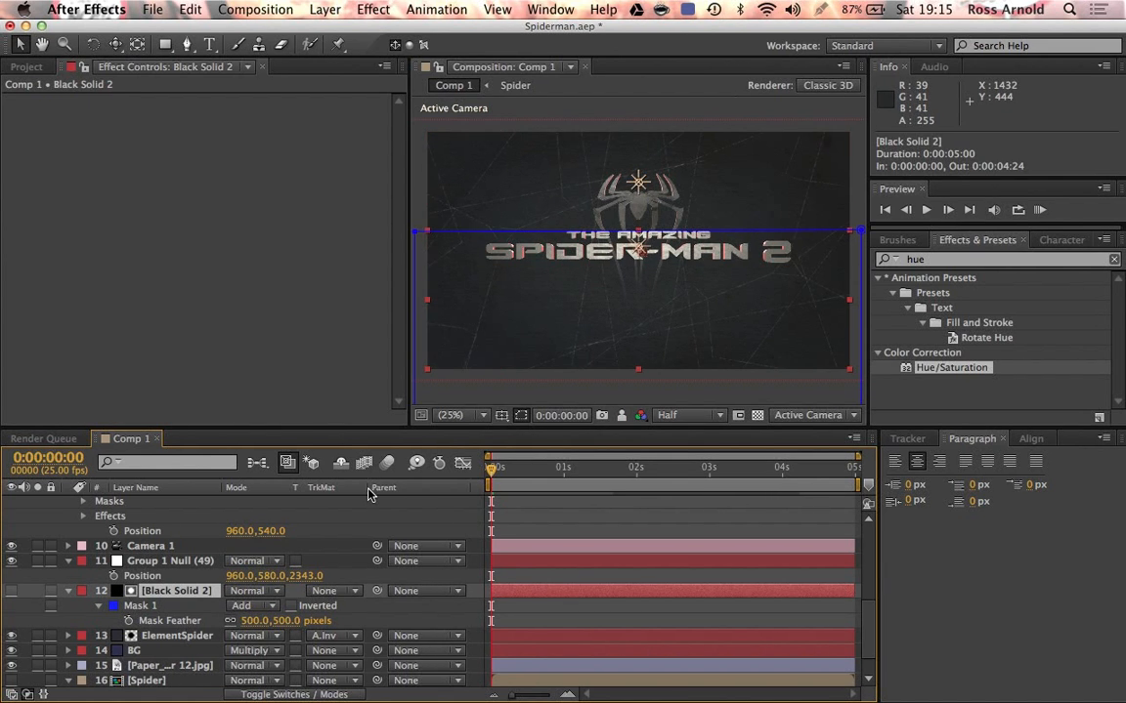
left_click(287, 621)
type("400")
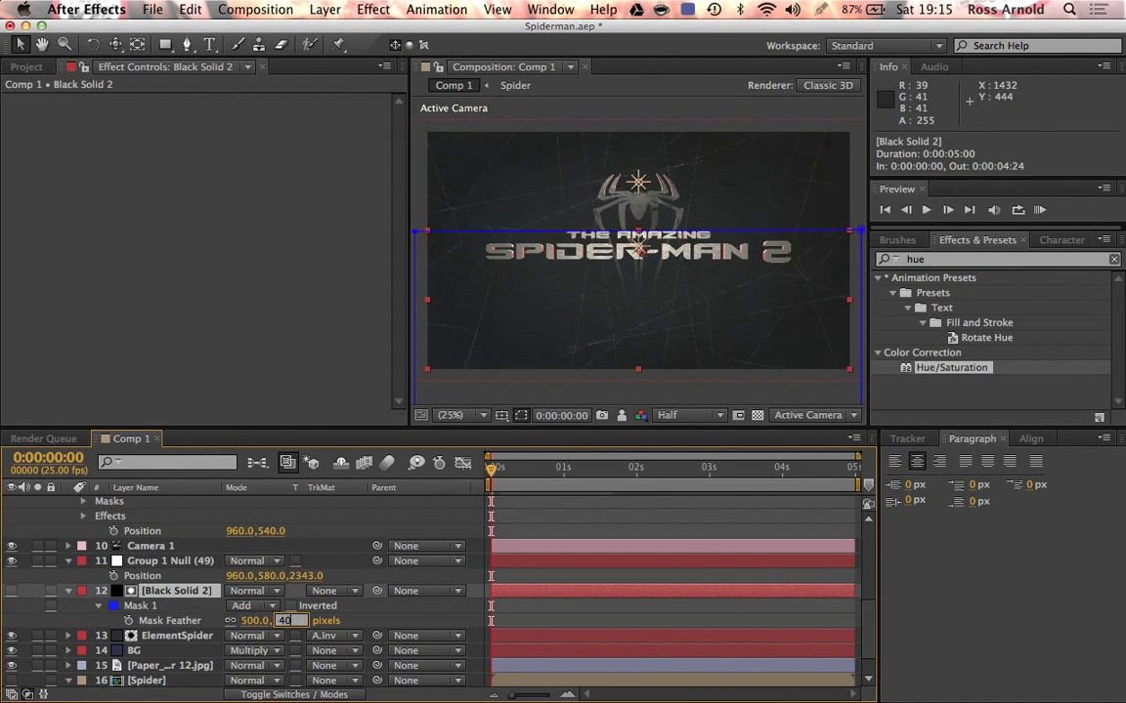
key("Return")
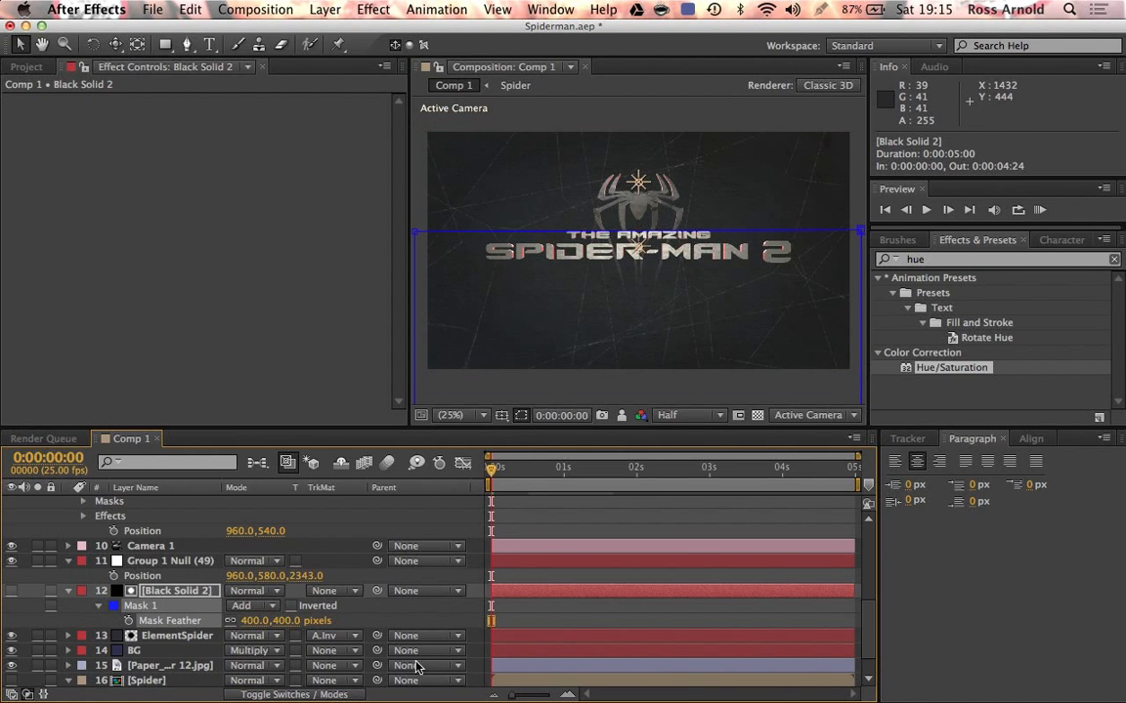
left_click(287, 621)
key("Return")
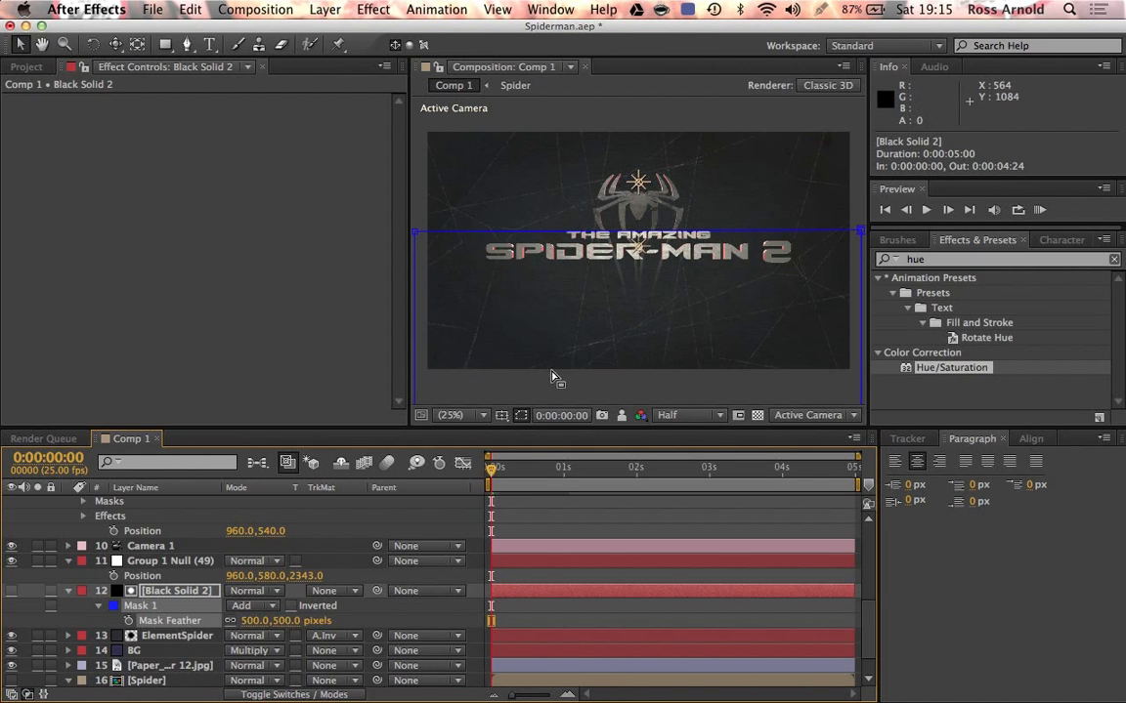
Raise the upper edge of the black solid's mask slightly and set its feather to 600 pixels
left_click(753, 232)
left_click_drag(753, 232, 752, 221)
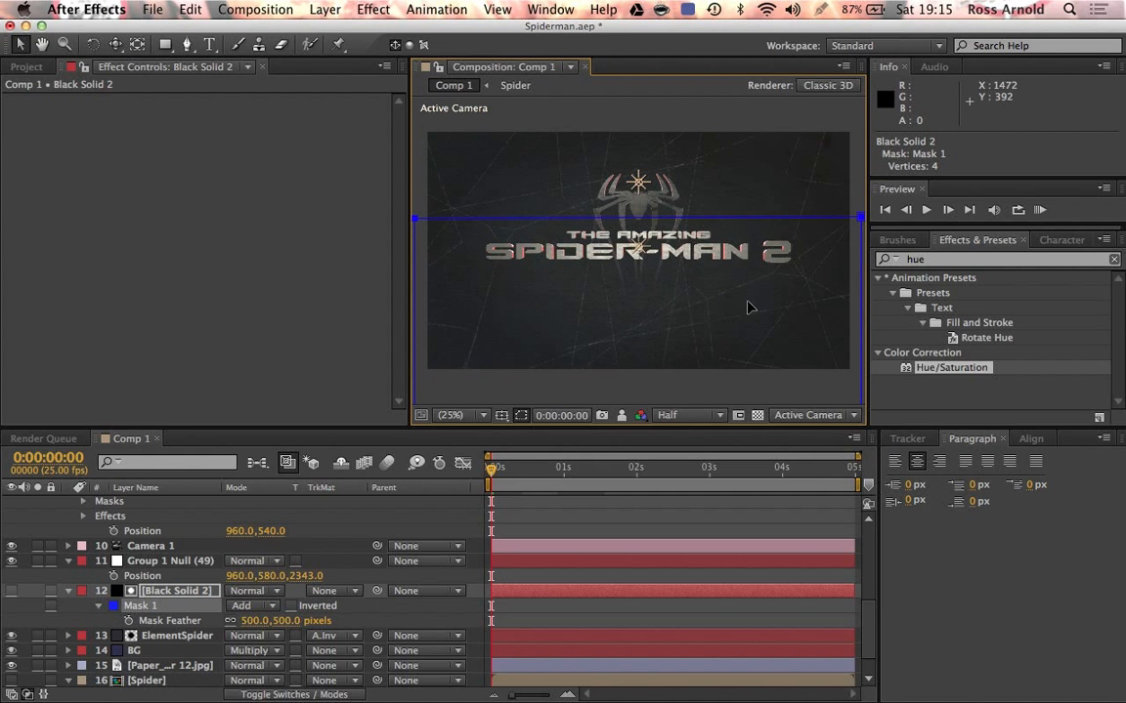
left_click(281, 622)
type("600")
key("Return")
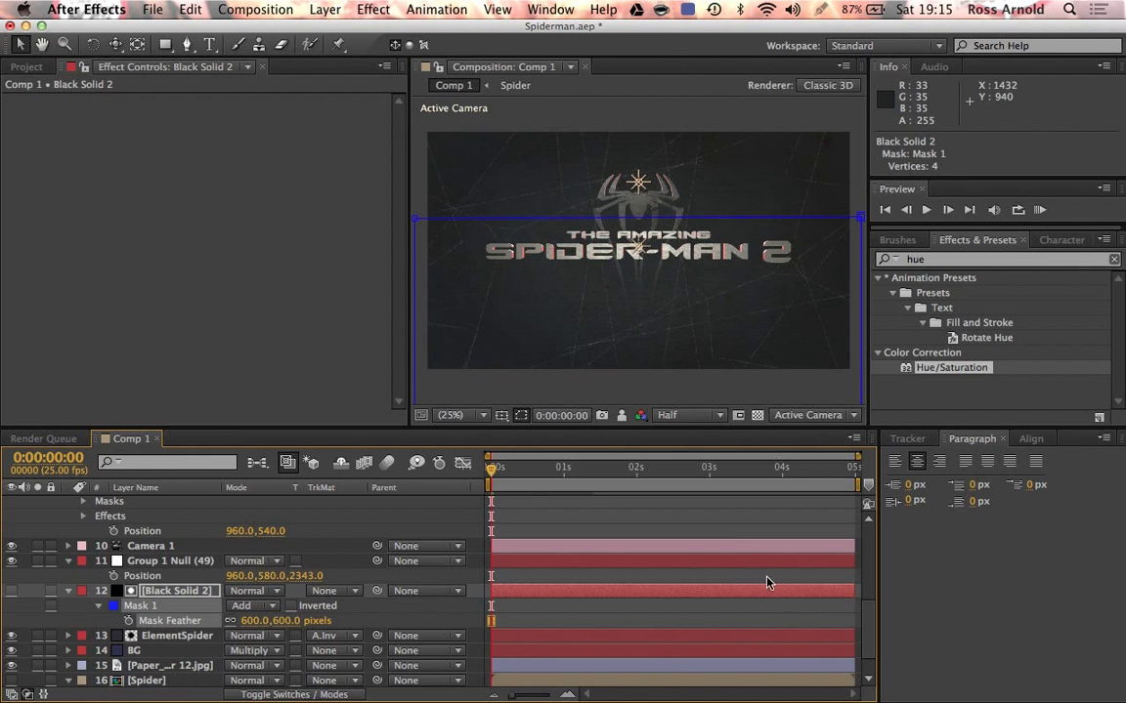
left_click(724, 529)
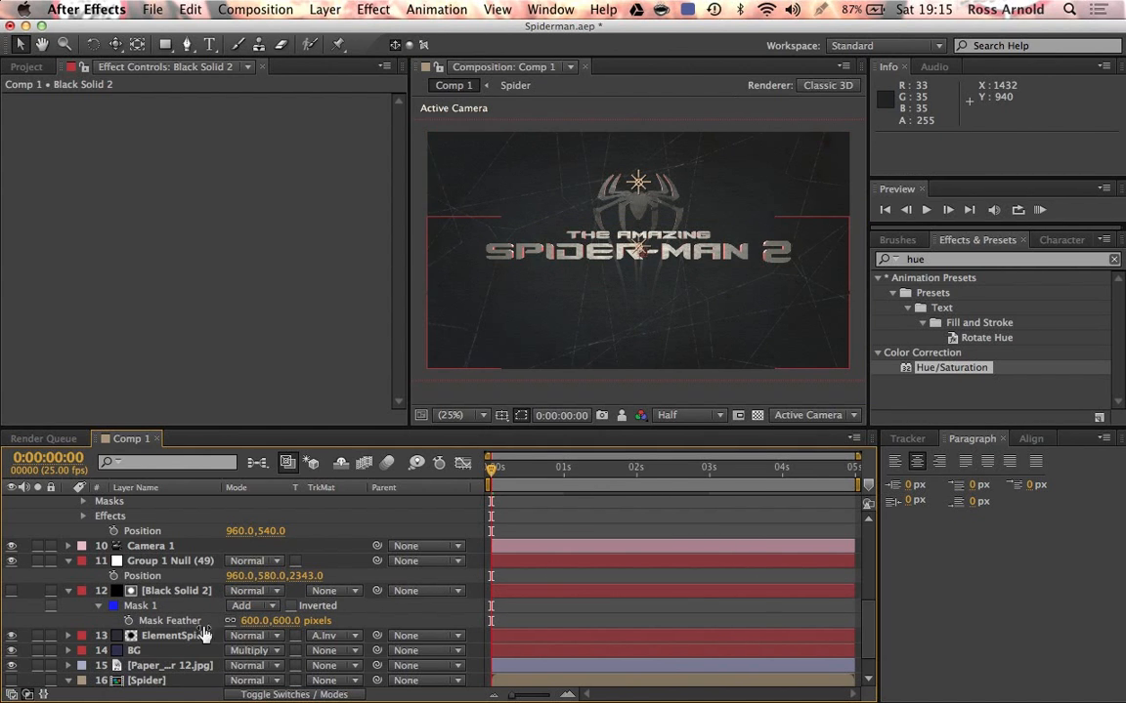
Create a 1920 x 1080 solid in the orange sampled from the glow behind the reference screenshot's spider
left_click(154, 655)
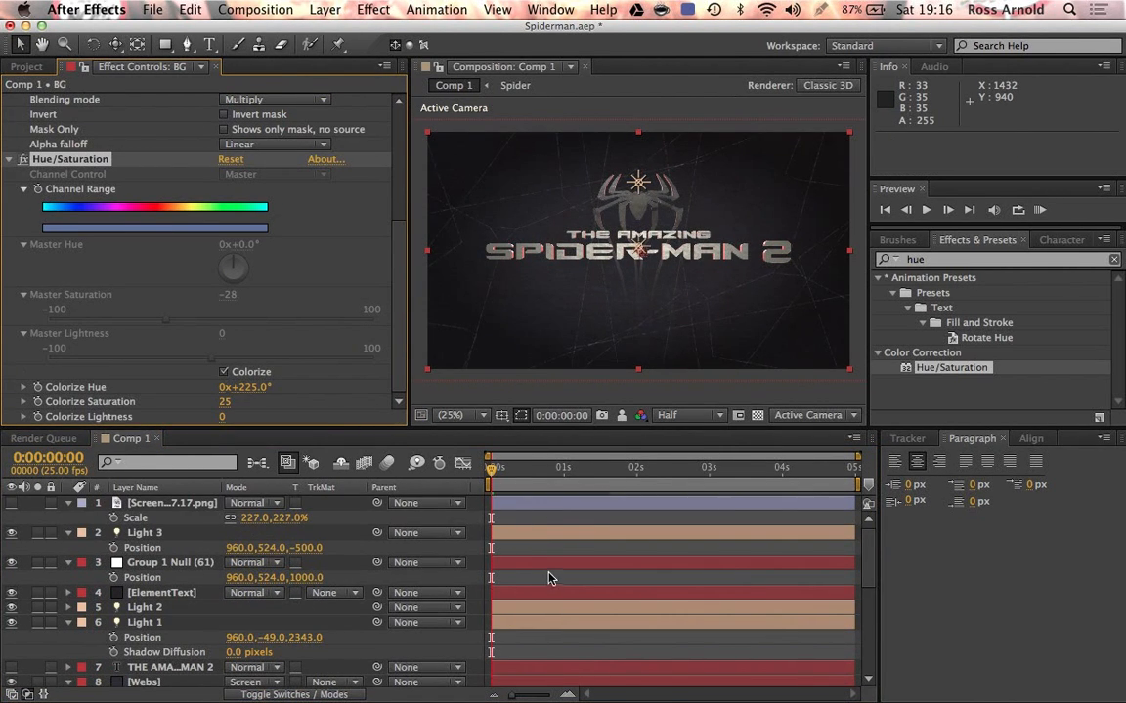
left_click(548, 580)
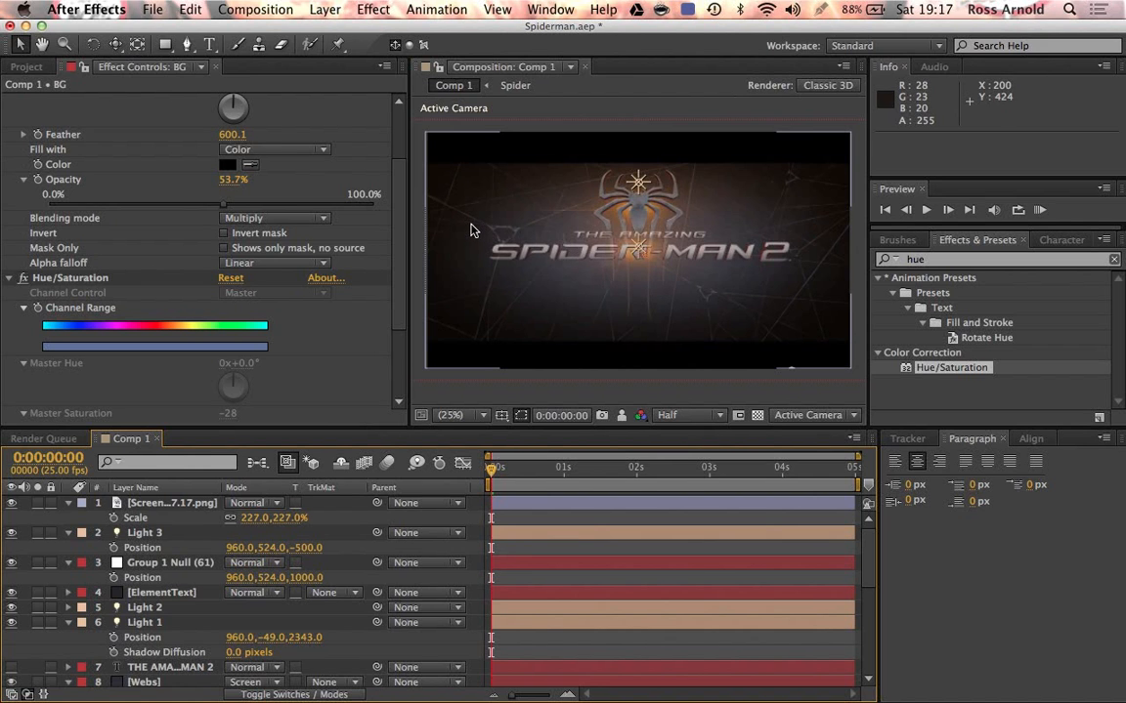
left_click(326, 10)
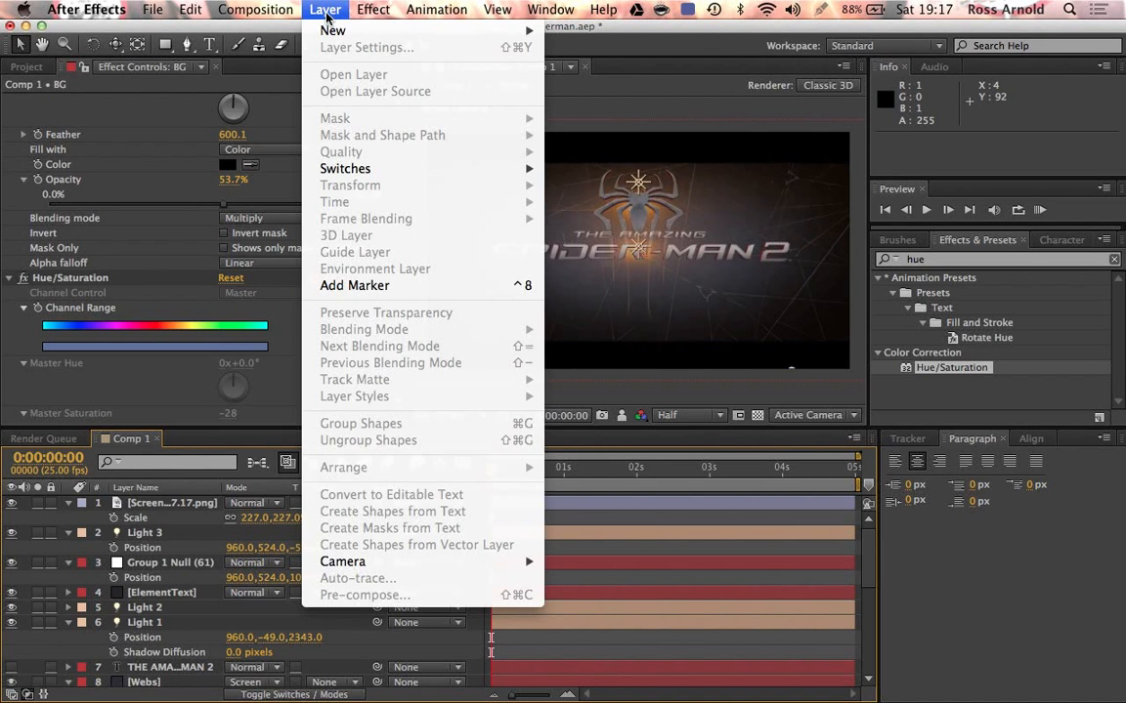
mouse_move(342, 31)
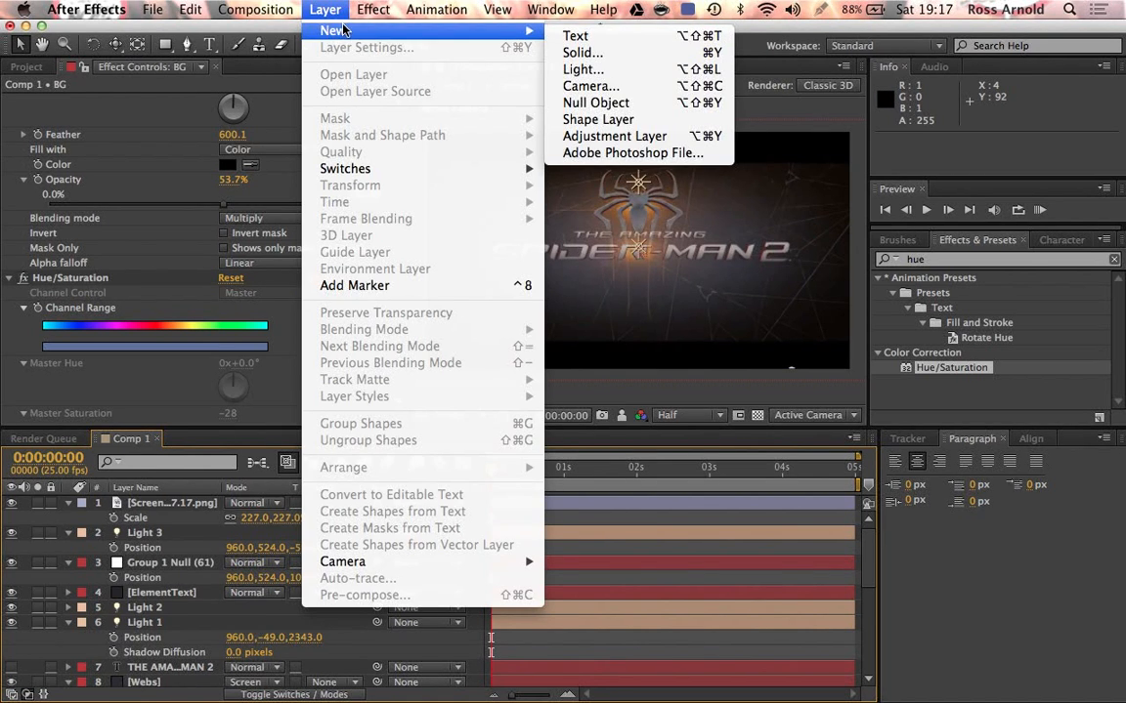
left_click(584, 52)
left_click(285, 480)
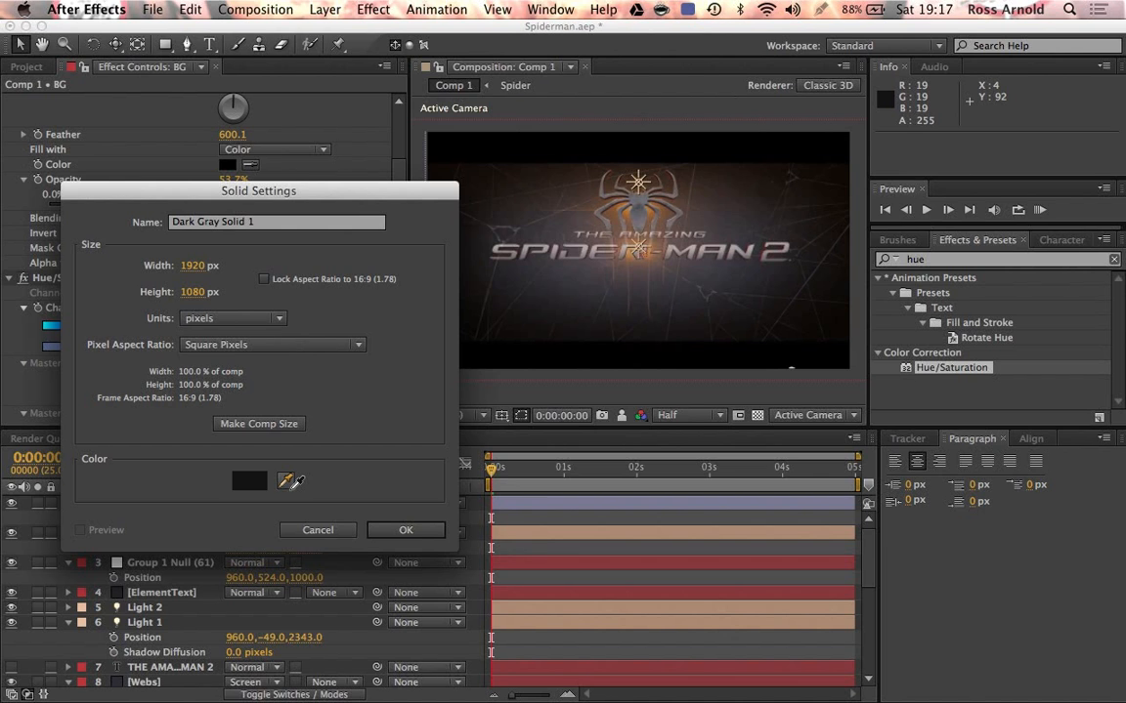
left_click(625, 200)
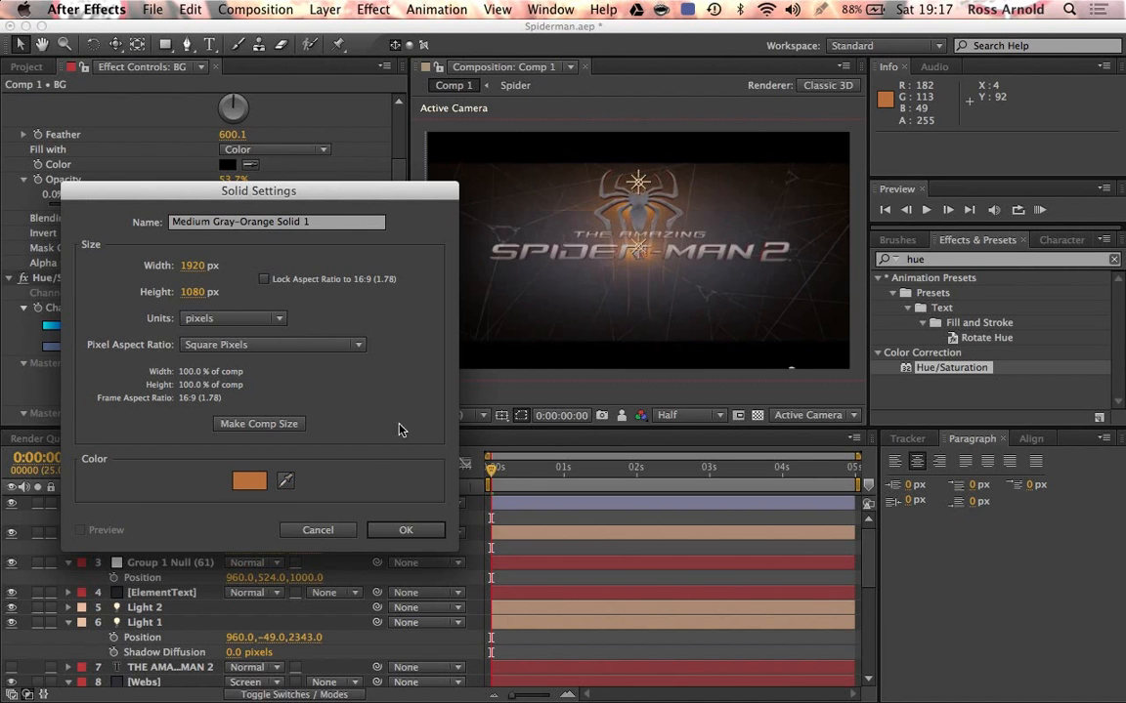
left_click(387, 528)
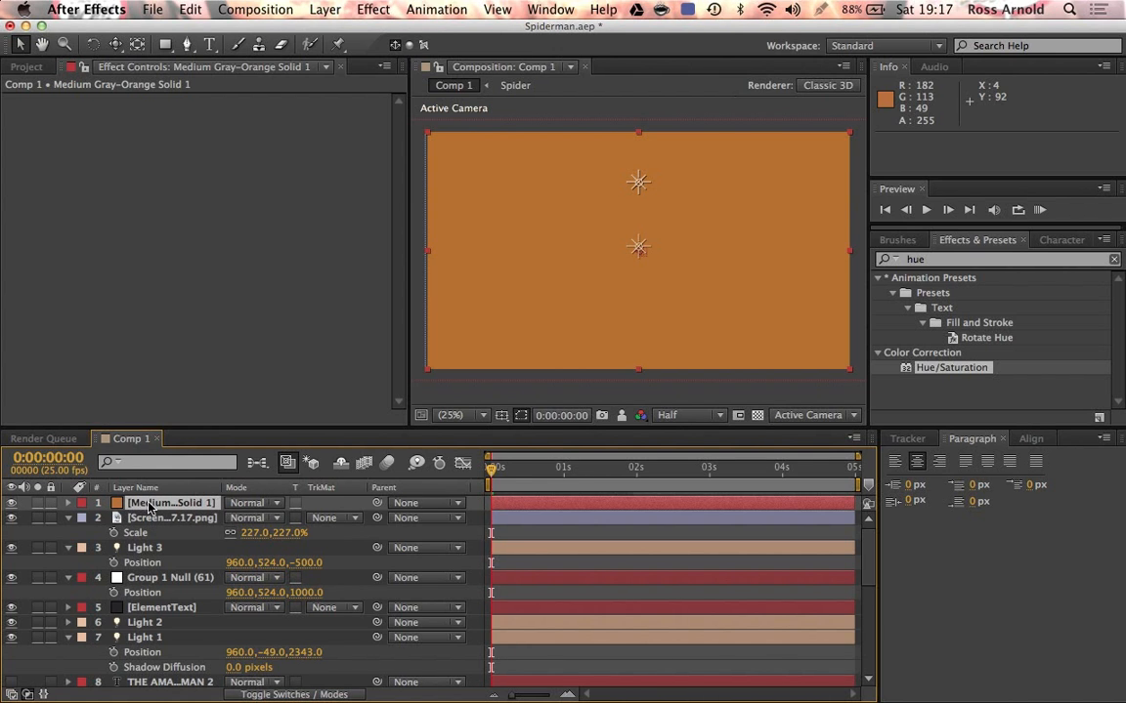
Hide the reference screenshot and place the orange solid directly below the ElementSpider layer
left_click(12, 518)
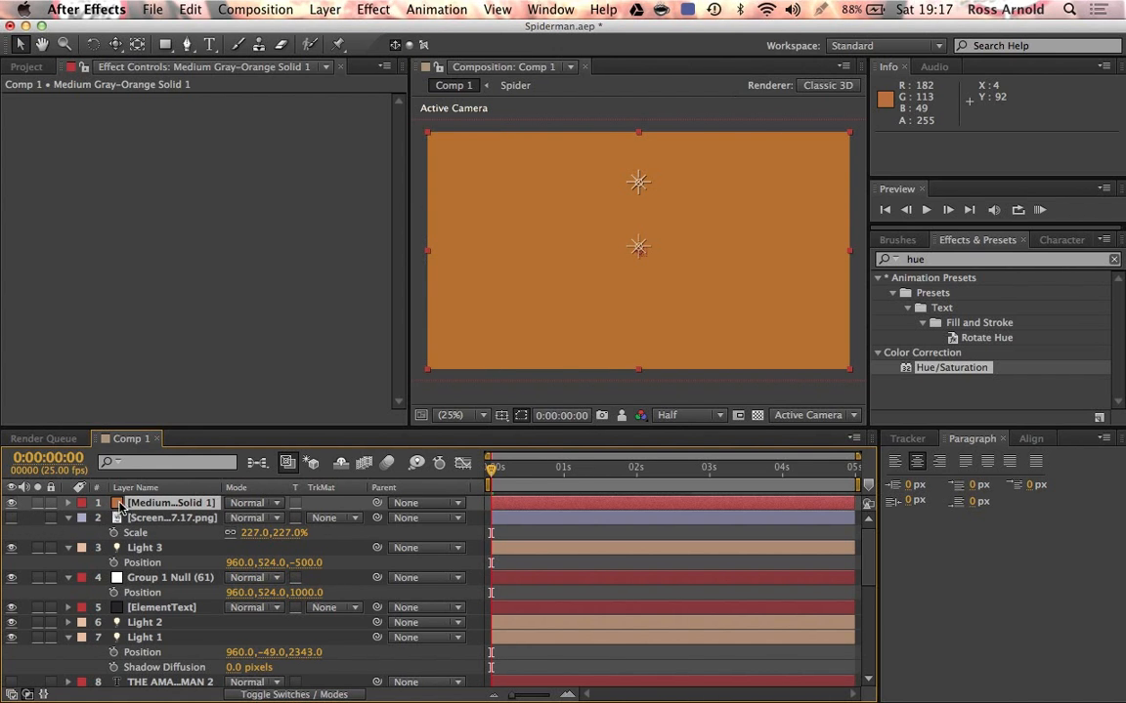
left_click_drag(137, 503, 134, 601)
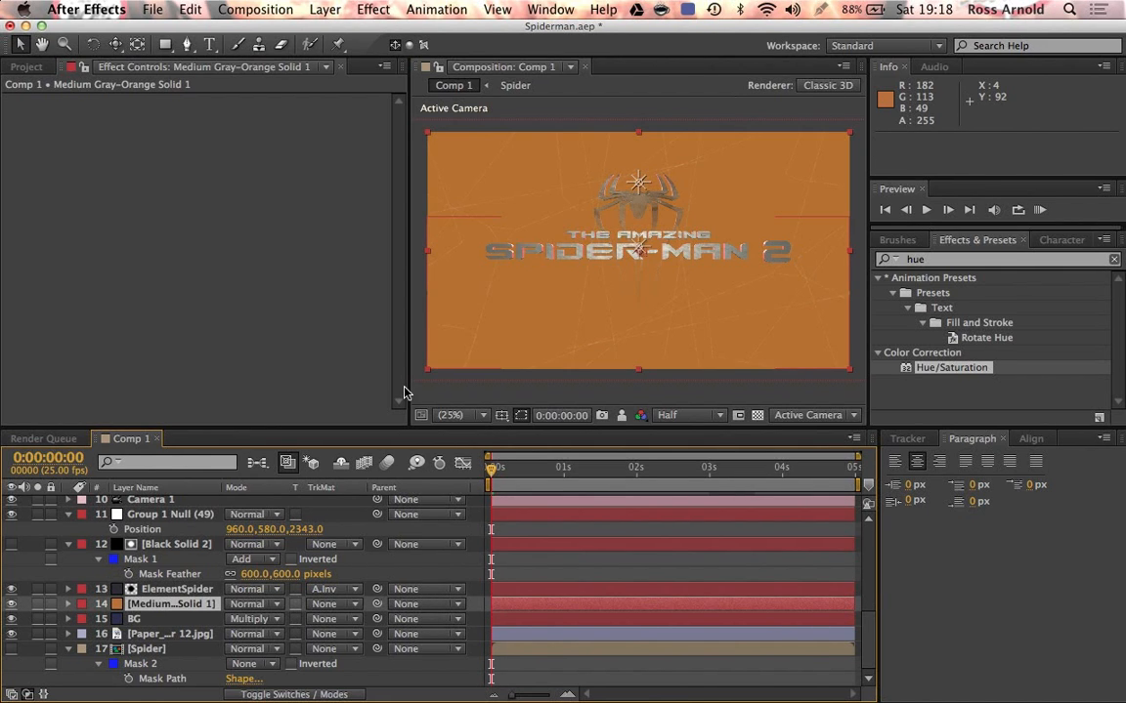
Draw an elliptical mask over the spider's body on the orange solid
left_click_drag(164, 44, 196, 82)
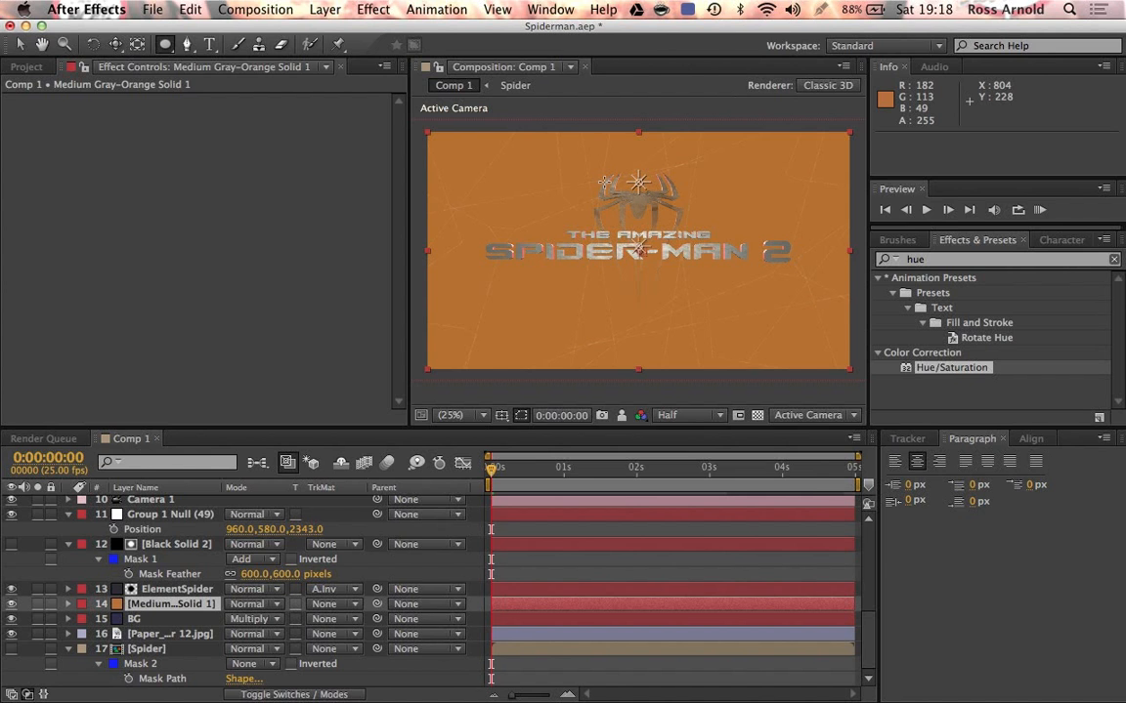
mouse_move(603, 182)
left_mouse_down()
mouse_move(659, 222)
mouse_move(668, 199)
mouse_move(669, 217)
left_mouse_up()
key("v")
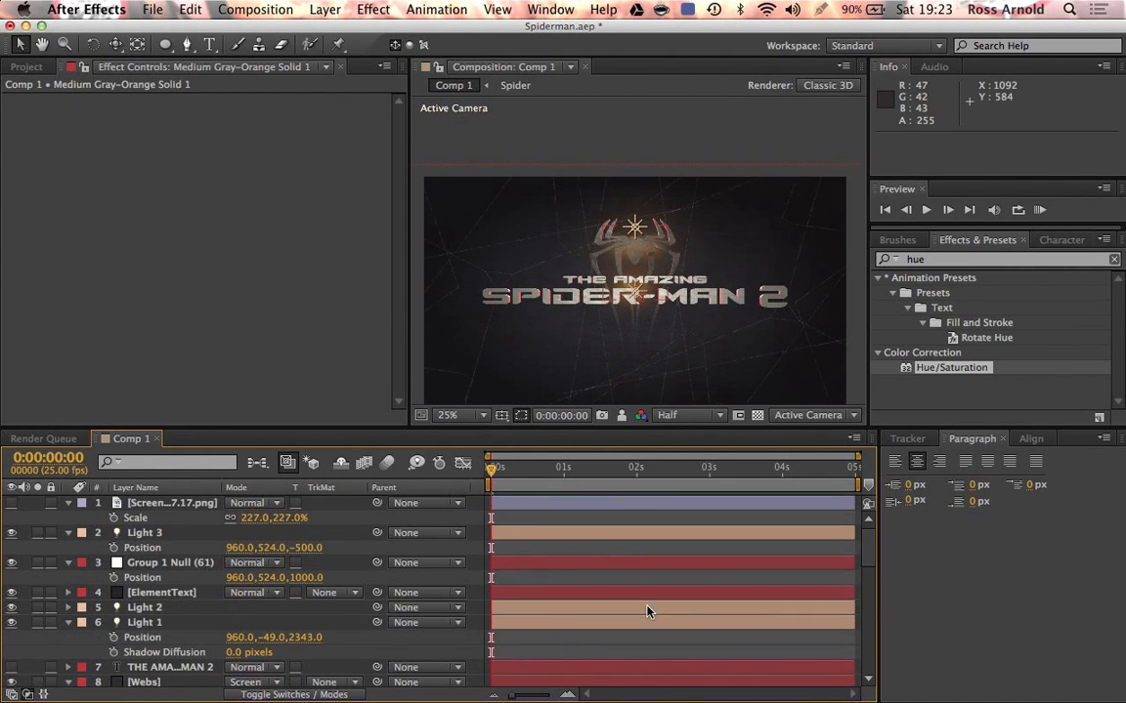
Set the 3D Stroke transform's Z Position to 200 on the uppermost Webs layer
scroll(147, 639, "down", 2)
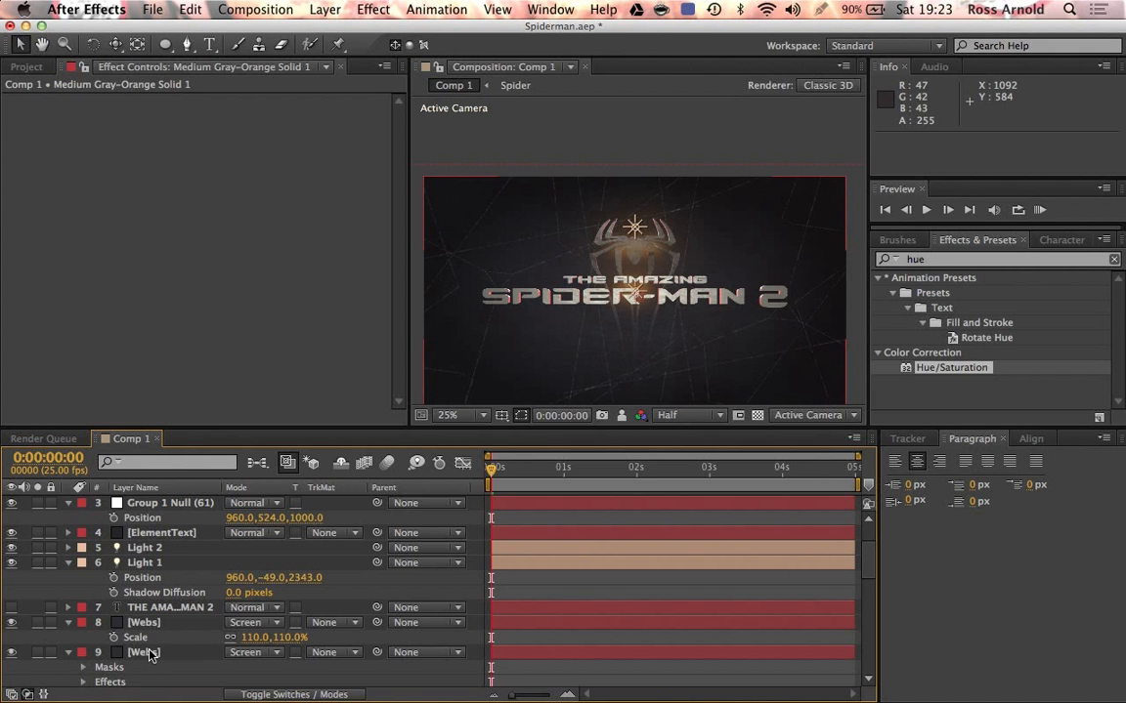
left_click(143, 623)
scroll(352, 284, "down", 10)
scroll(352, 283, "up", 10)
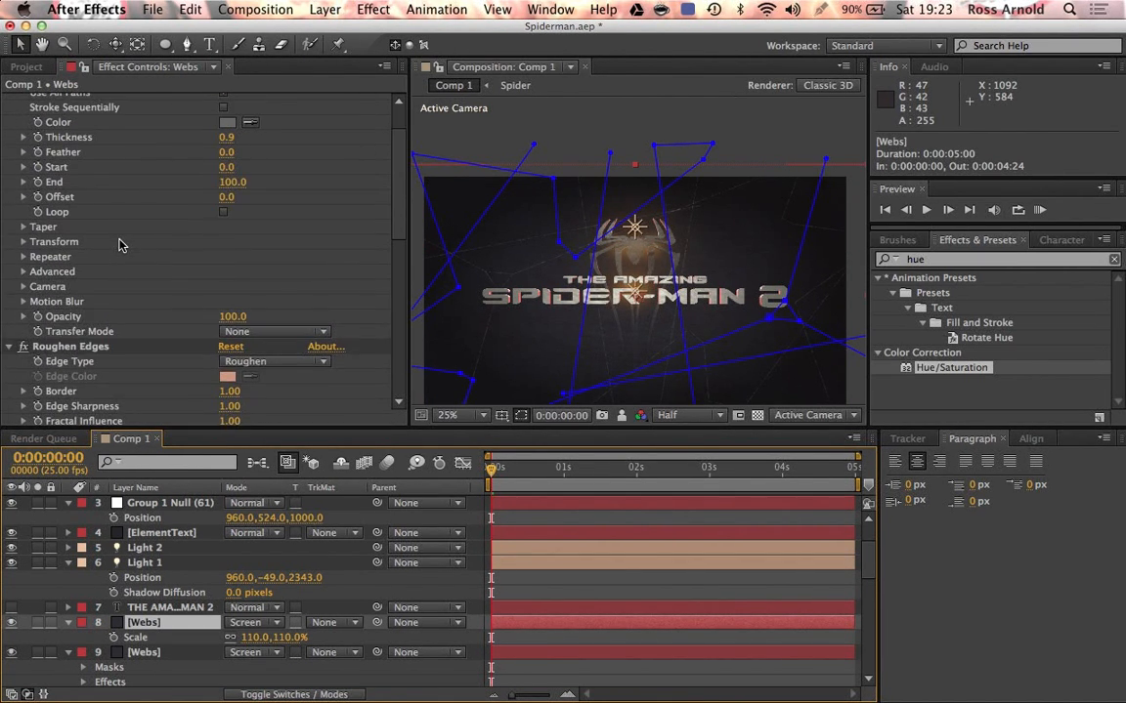
scroll(118, 244, "up", 2)
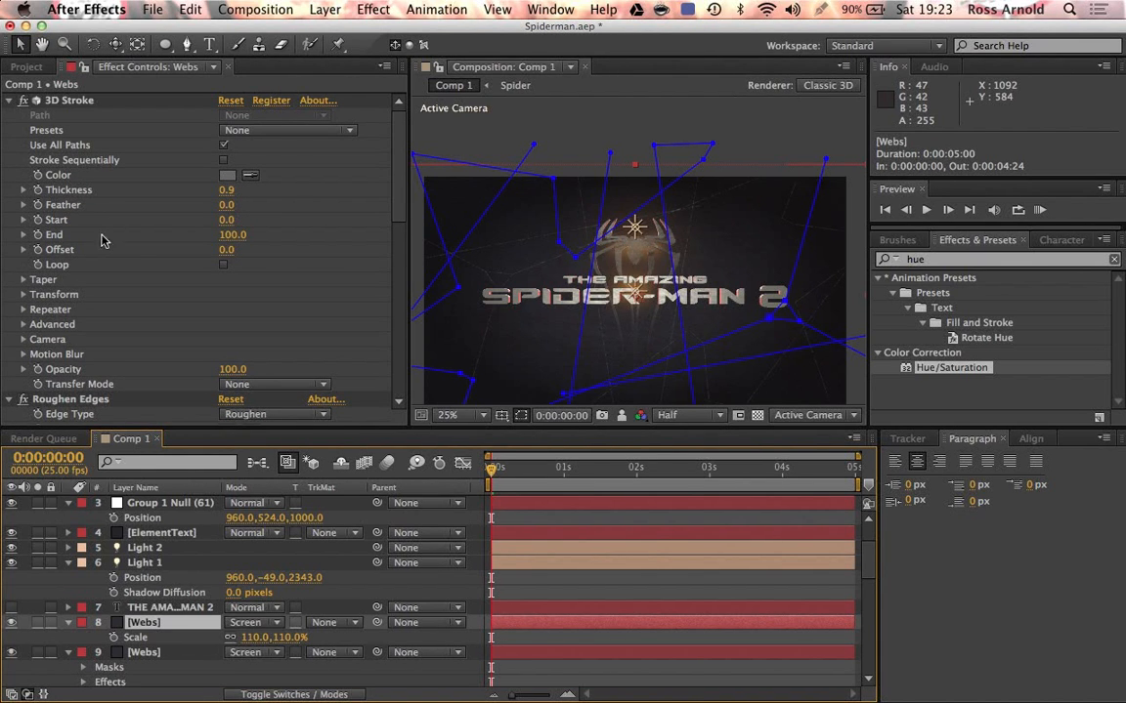
left_click(23, 294)
scroll(30, 288, "down", 1)
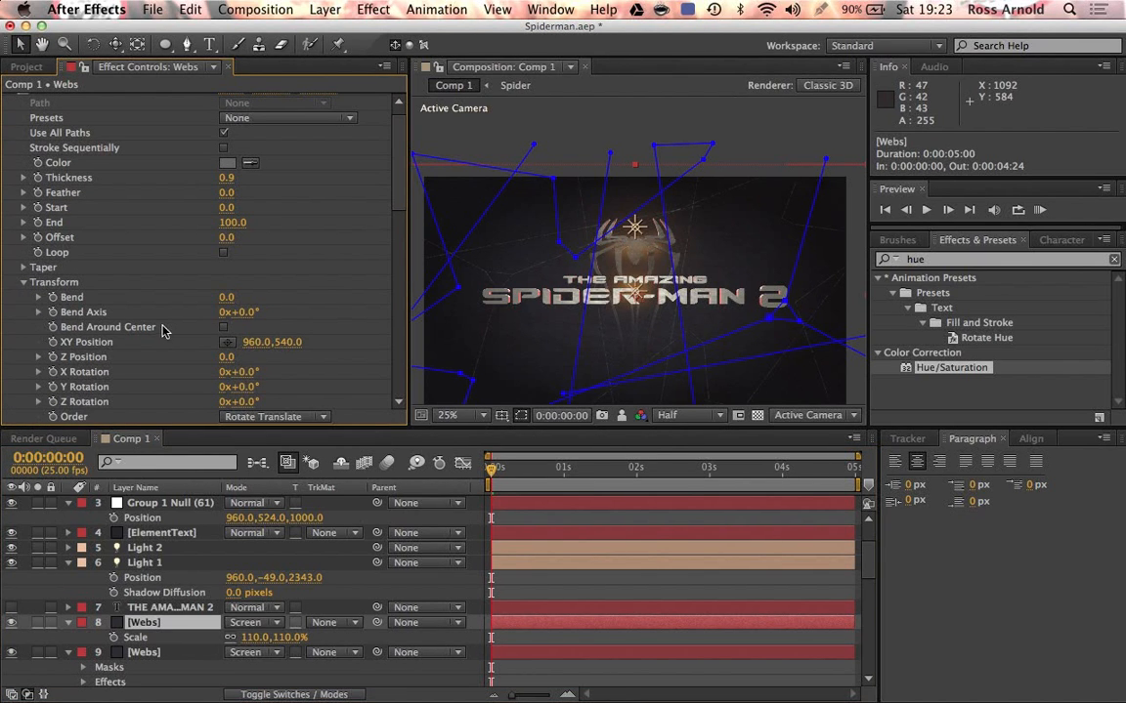
scroll(157, 322, "down", 2)
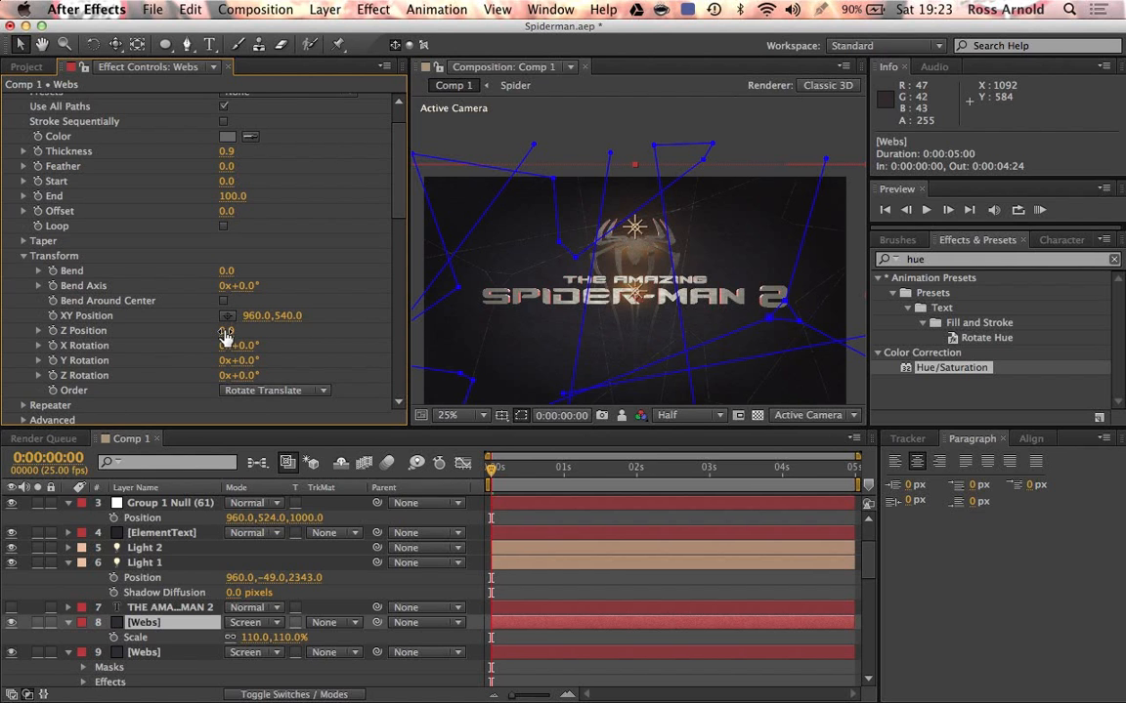
left_click_drag(225, 334, 636, 587)
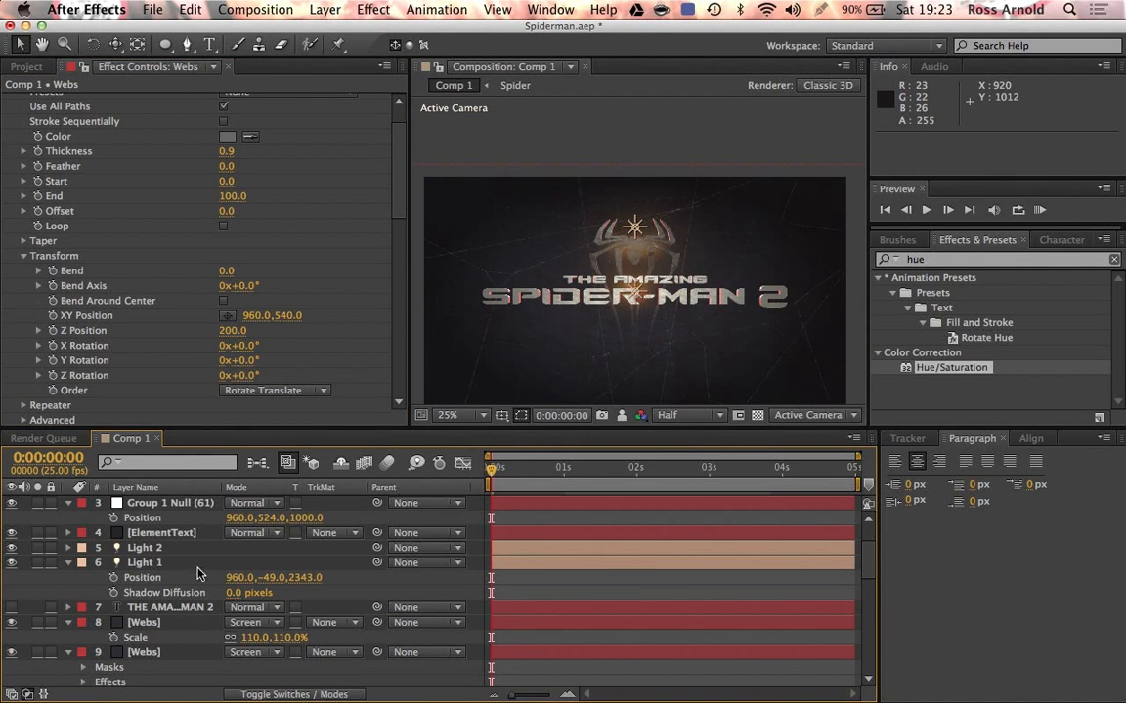
left_click(161, 623)
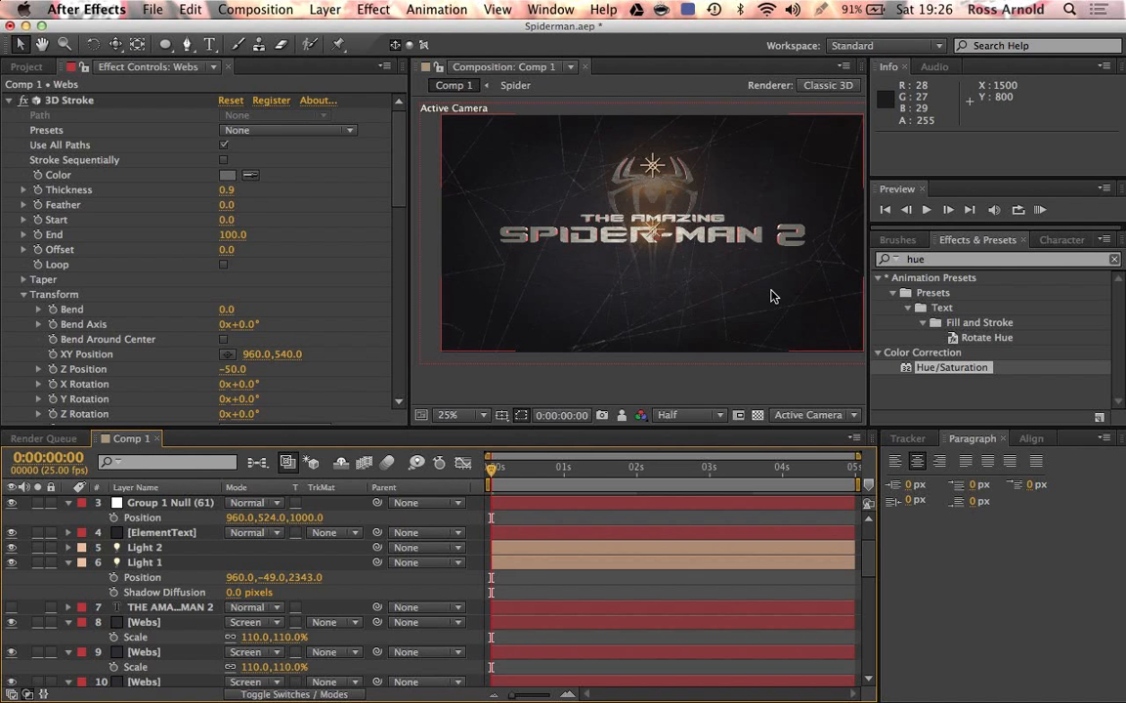
Collapse the layer properties and add a Position keyframe for Camera 1 at the end of the composition
left_click(771, 296)
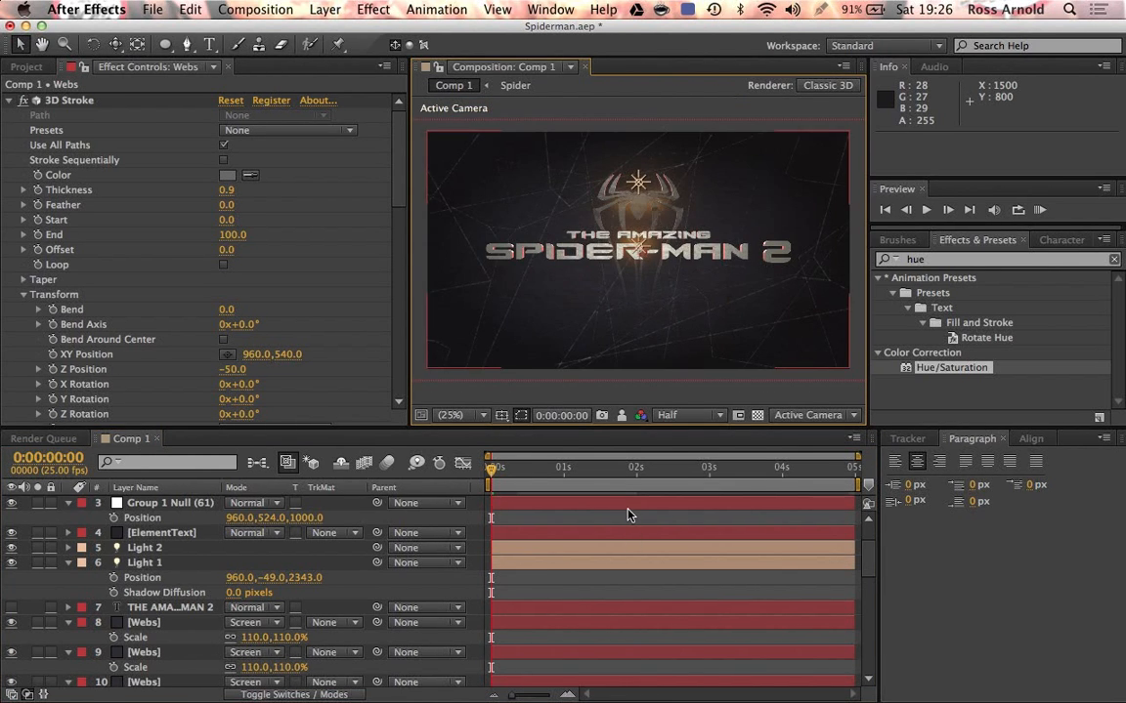
key("u")
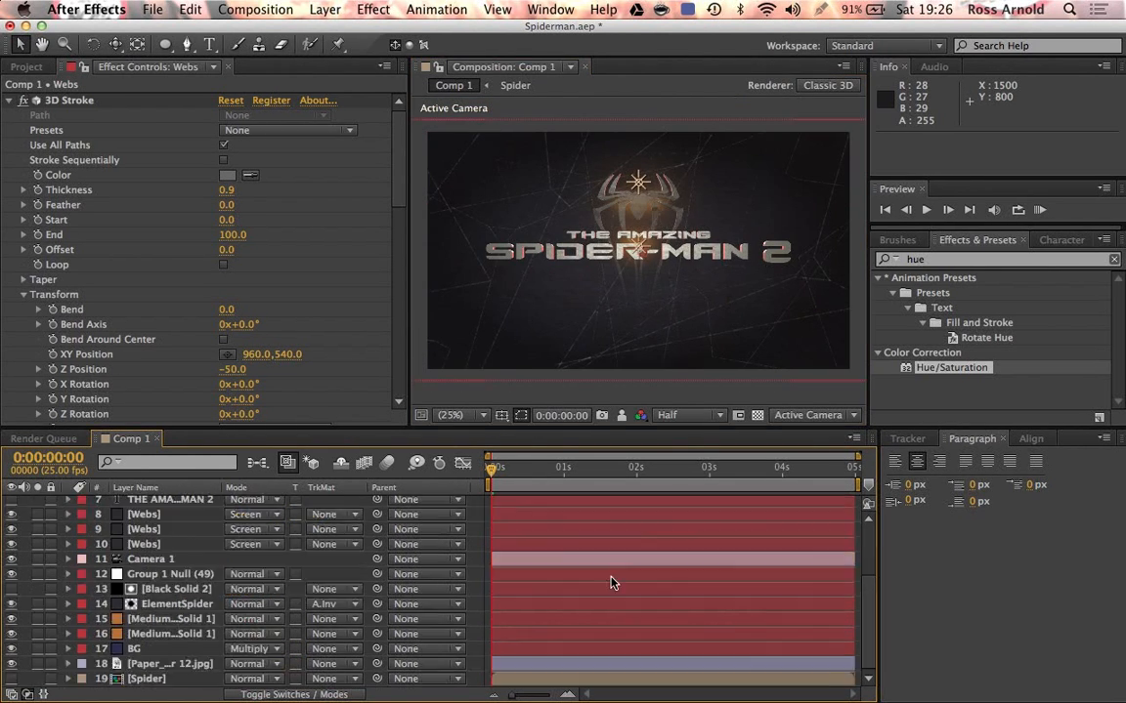
left_click(164, 559)
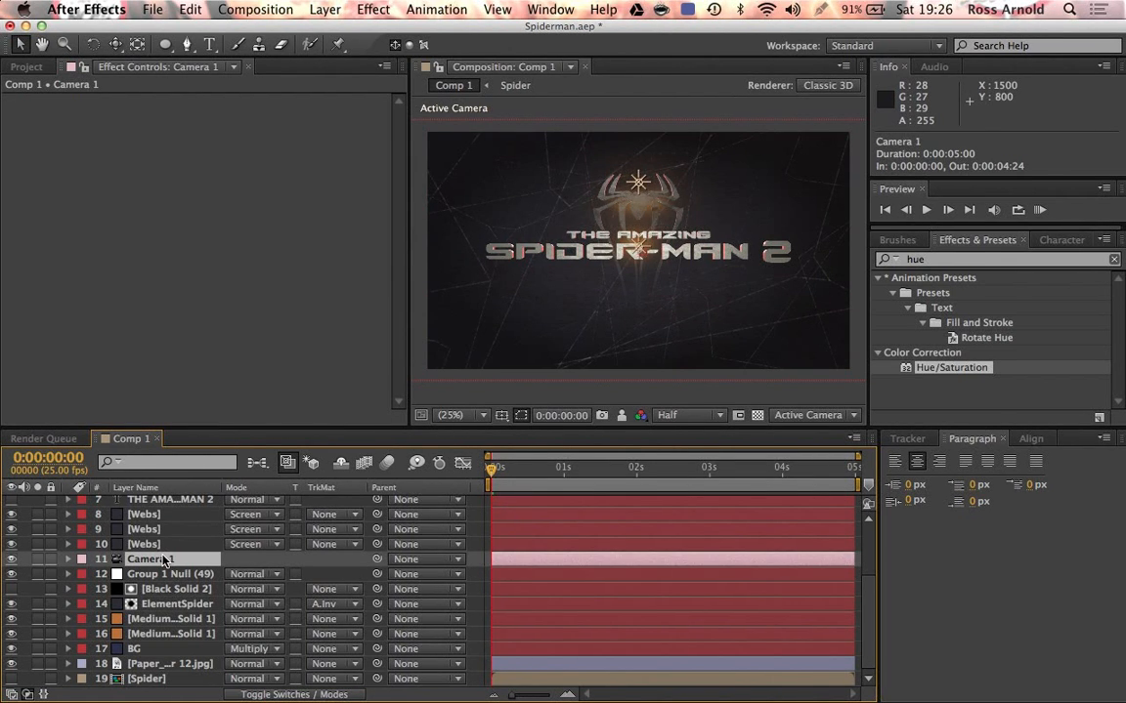
key("p")
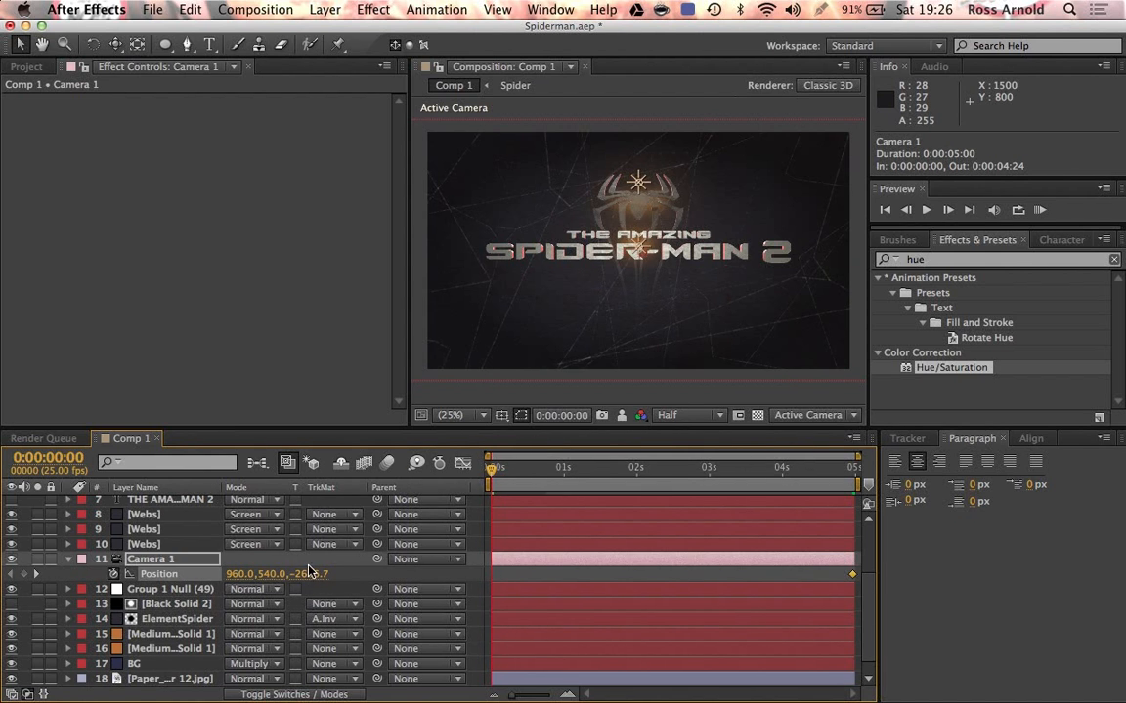
key("End")
key("alt+shift+p")
key("Home")
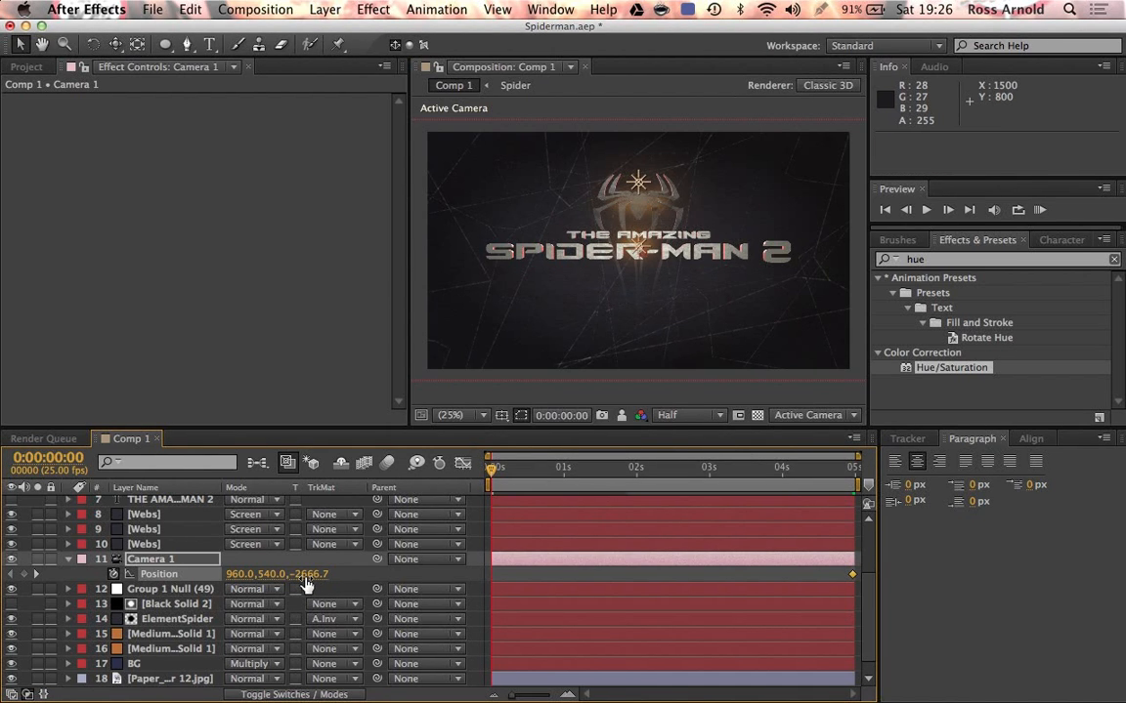
Set Camera 1's Z position to -2800 at the first frame and play the camera move
left_click(306, 576)
type("-2000")
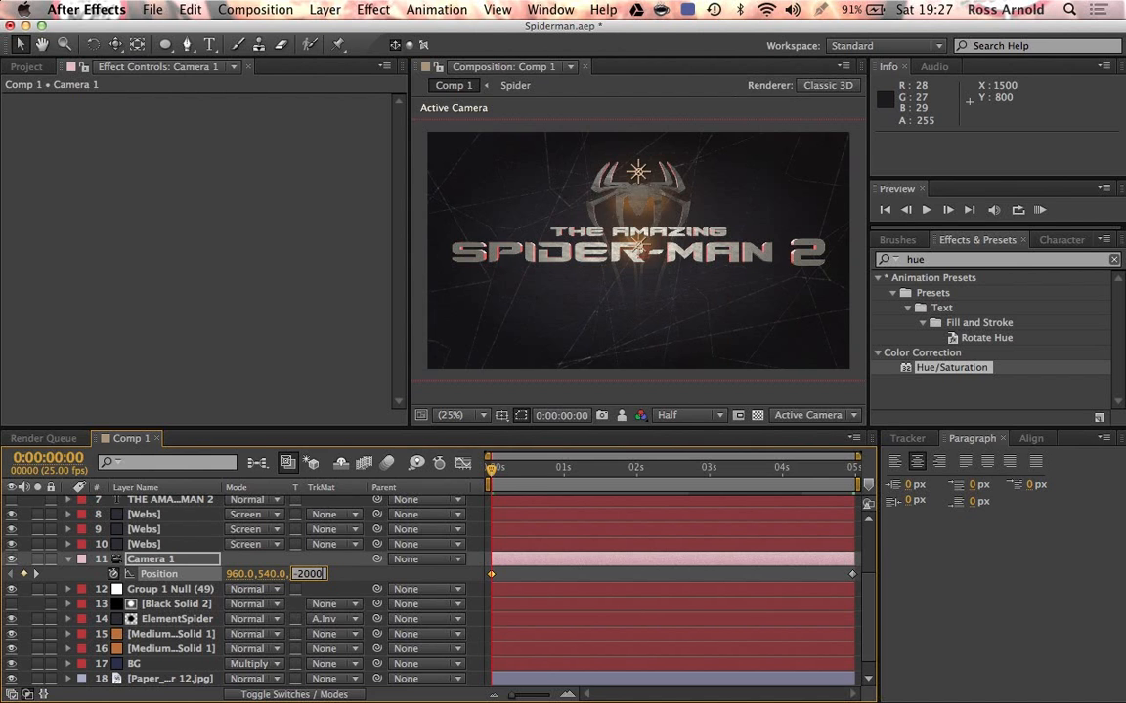
key("BackSpace")
key("BackSpace")
key("BackSpace")
type("800")
key("Return")
key("space")
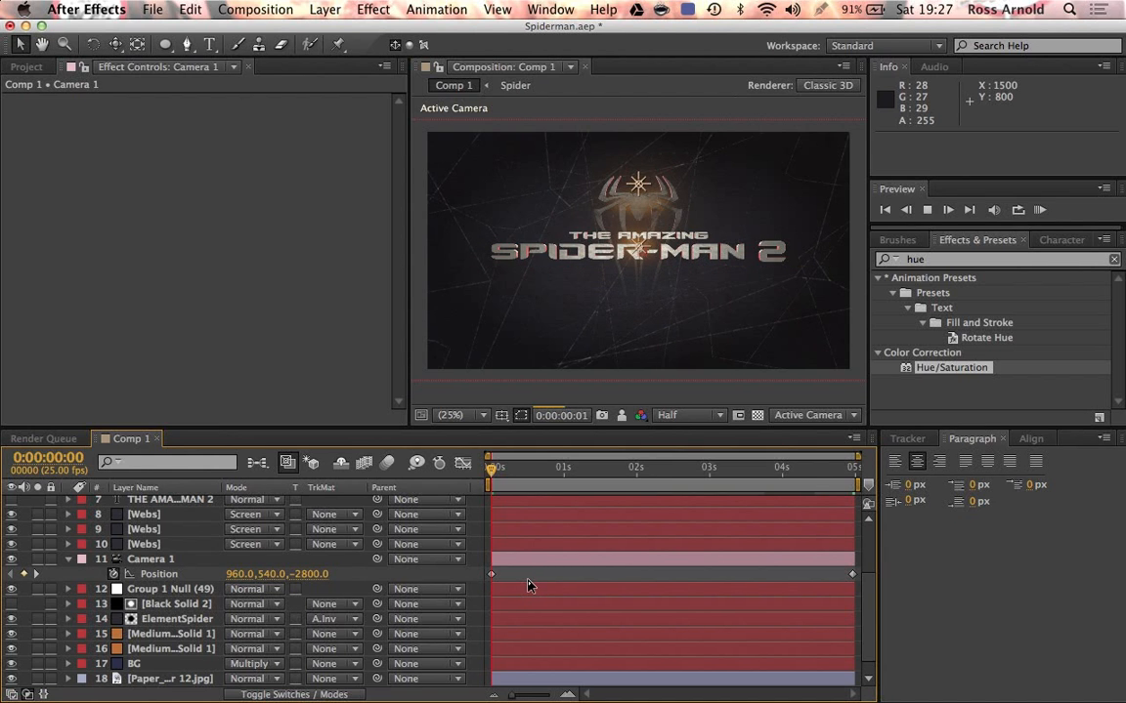
Move Camera 1's final Position keyframe to 0:00:03:00 and apply Easy Ease to it
left_click(606, 559)
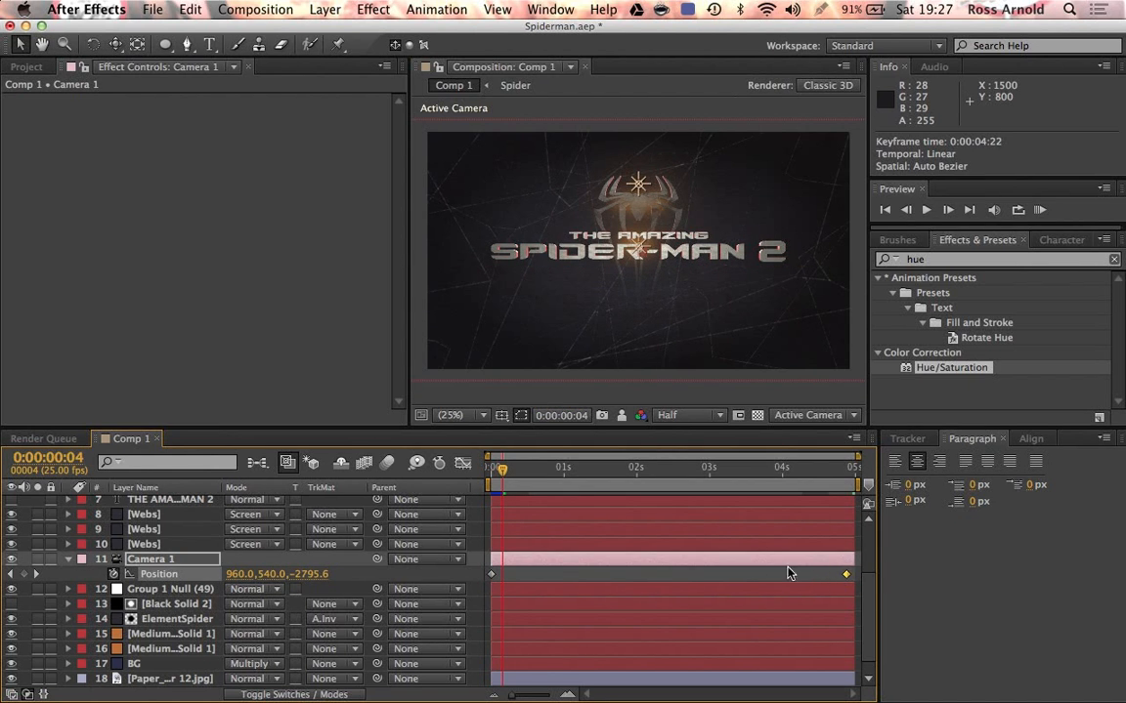
left_click_drag(687, 559, 855, 576)
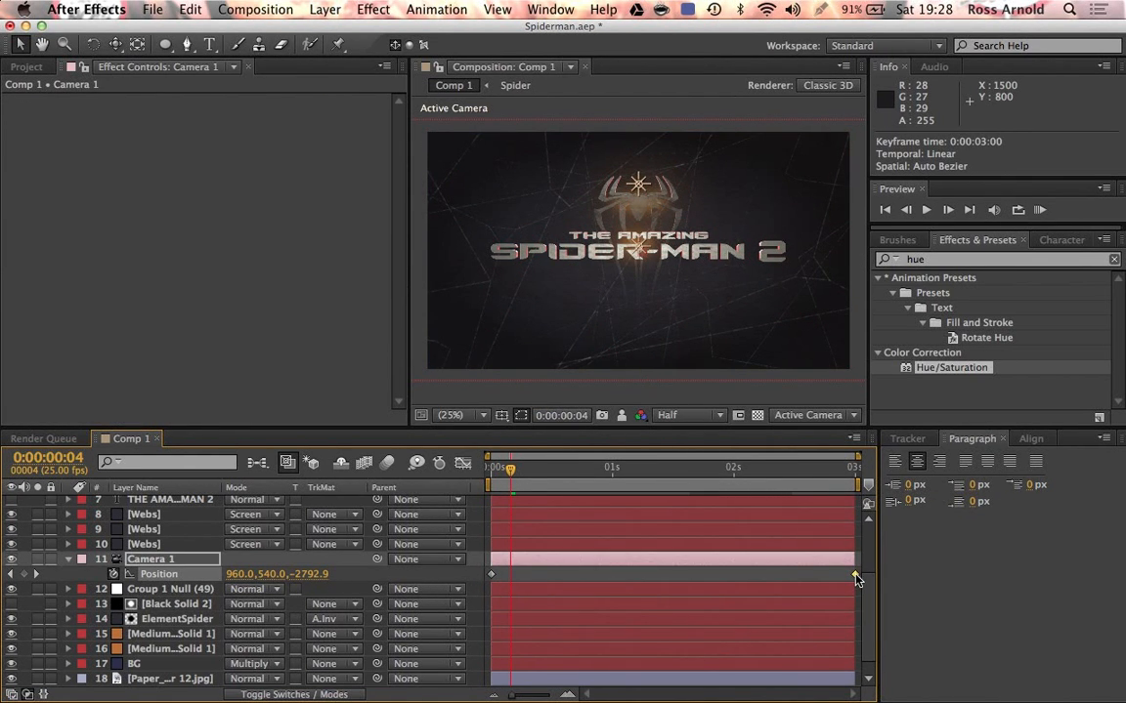
right_click(855, 578)
mouse_move(928, 685)
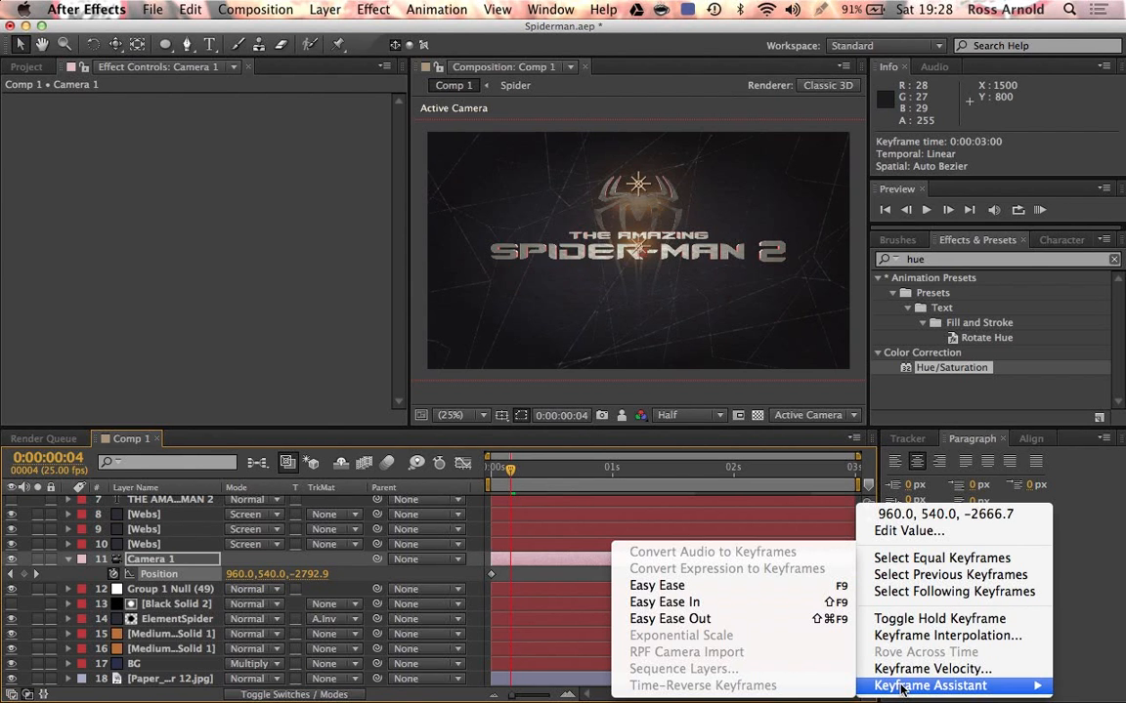
left_click(674, 585)
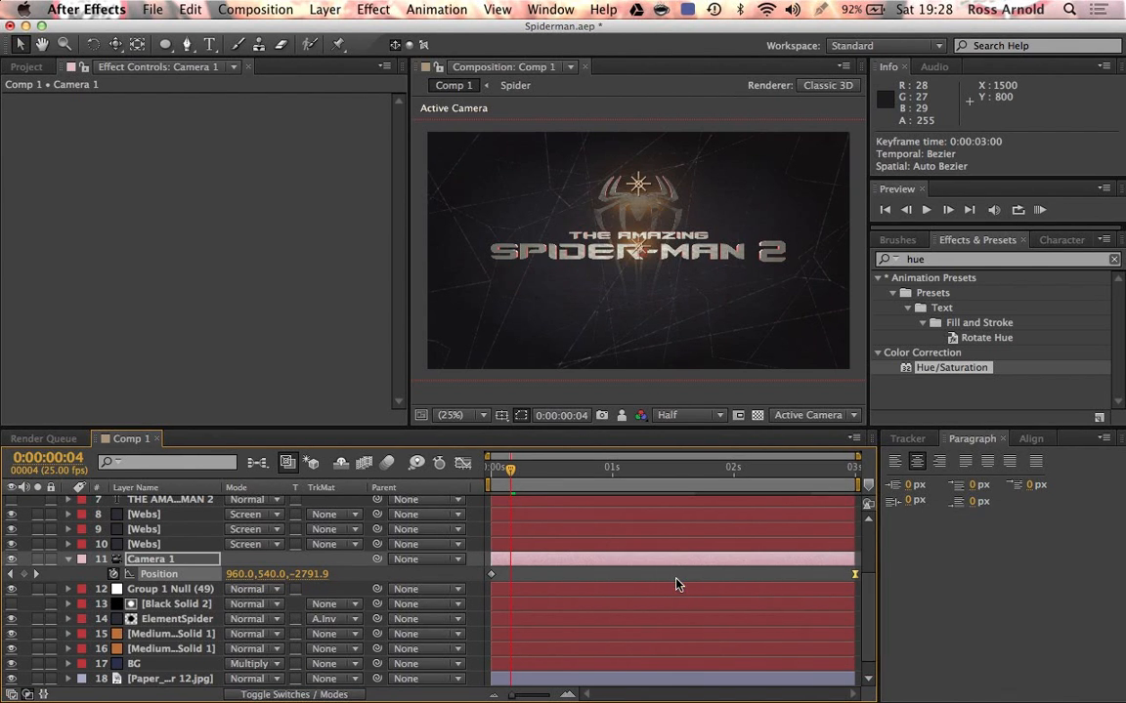
Play a RAM preview of the eased camera move
left_click(1040, 210)
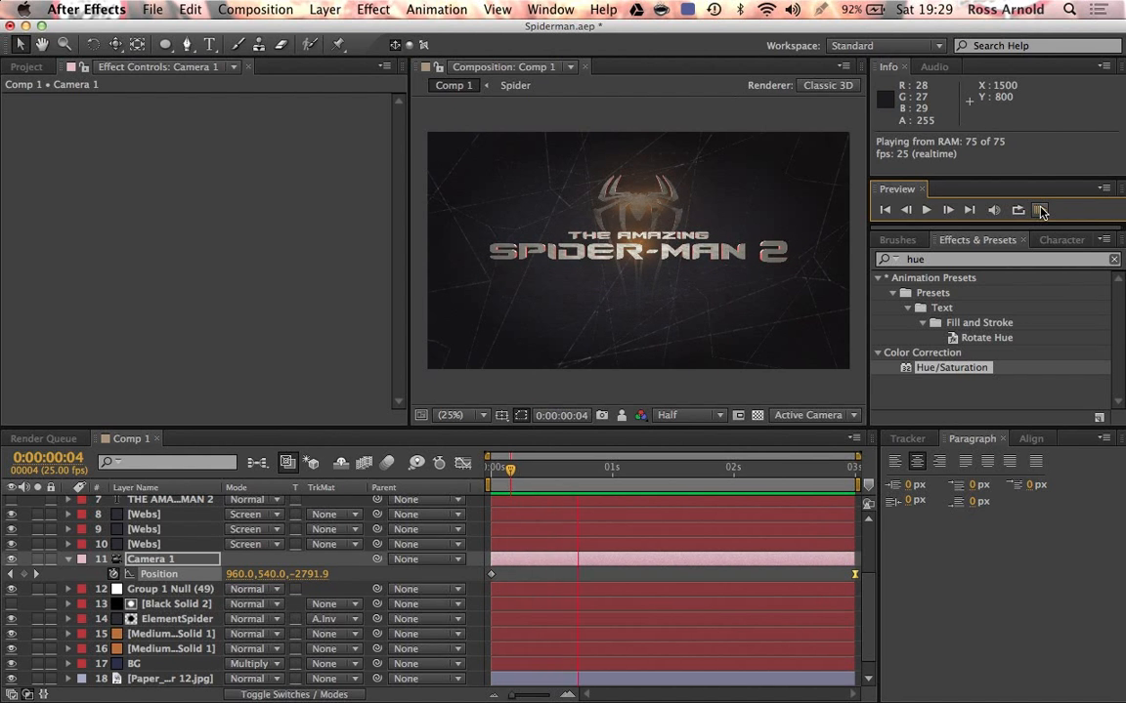
key("space")
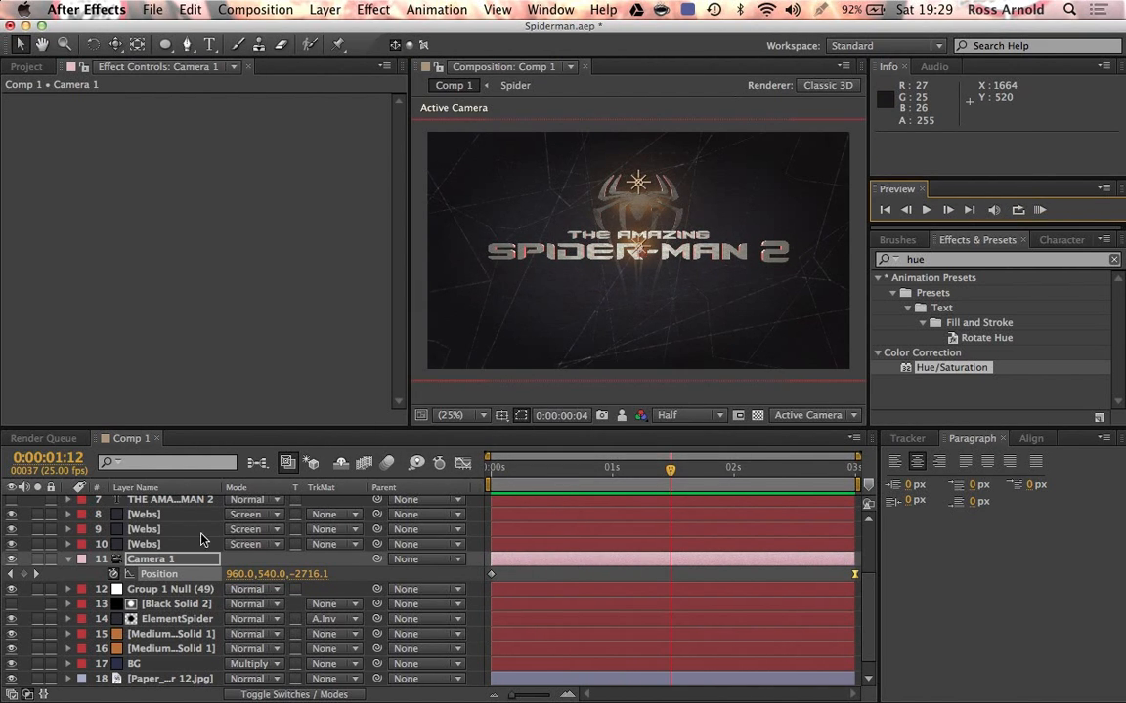
Enable Comp Camera in the 3D Stroke camera settings of the uppermost Webs layer
left_click(145, 514)
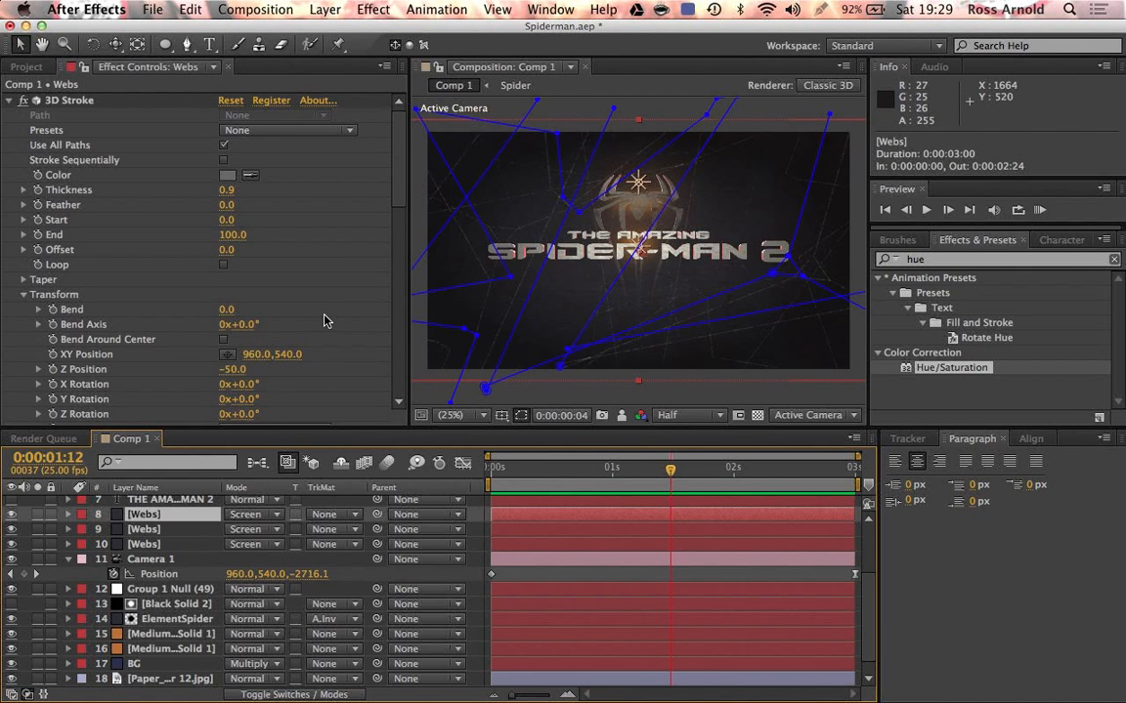
scroll(326, 320, "down", 5)
left_click(28, 283)
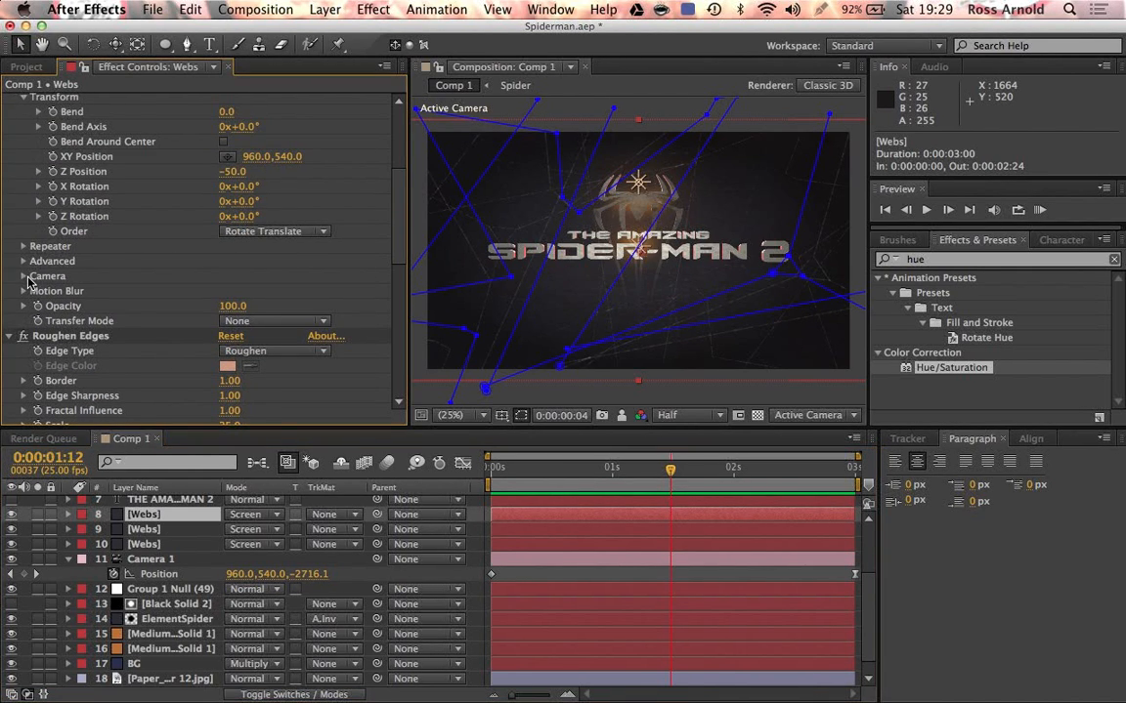
left_click(24, 277)
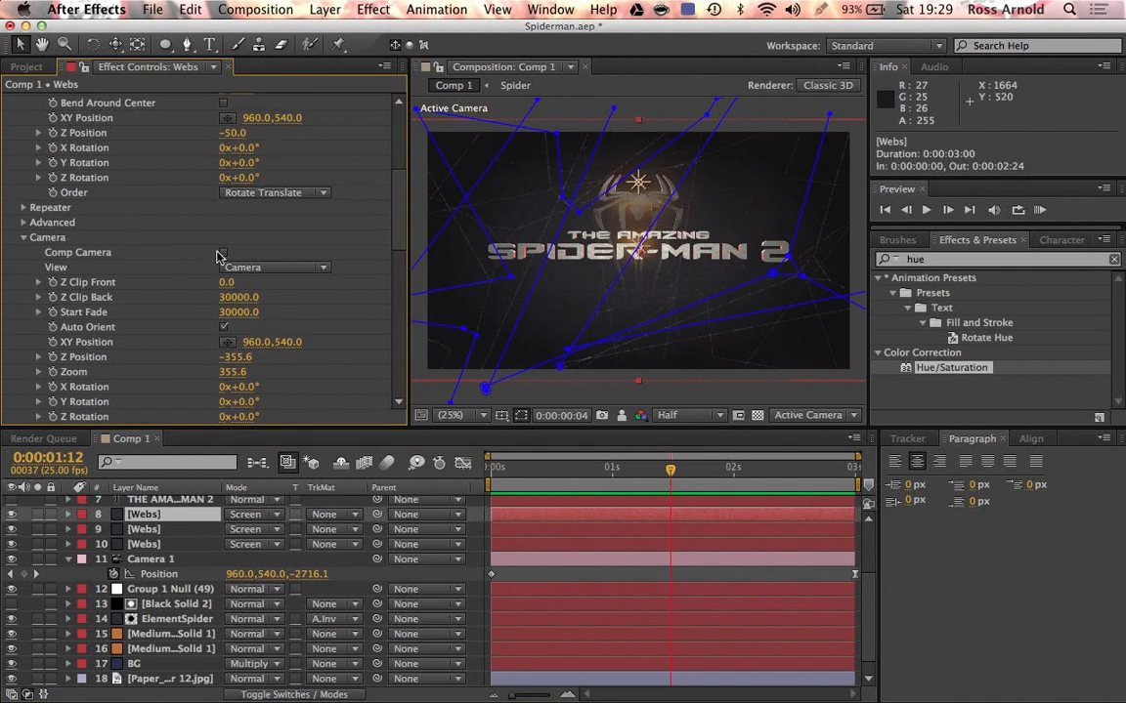
left_click(222, 252)
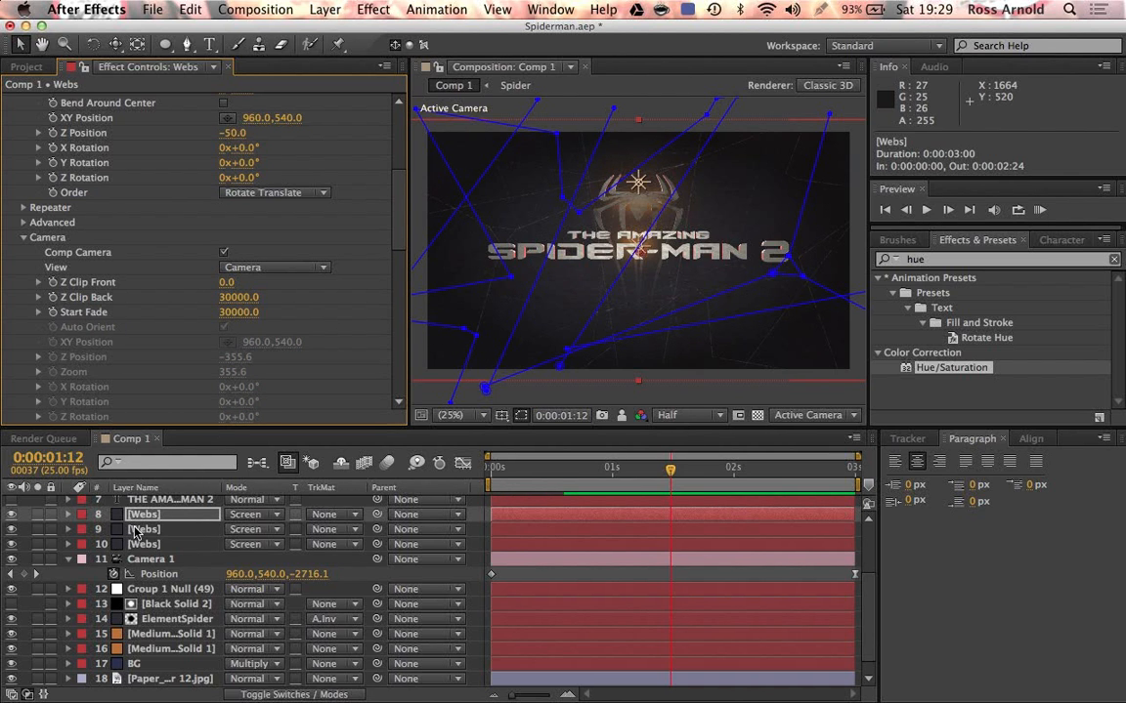
Enable Comp Camera in the 3D Stroke camera settings of the middle Webs layer
key("super+Down")
scroll(146, 312, "down", 5)
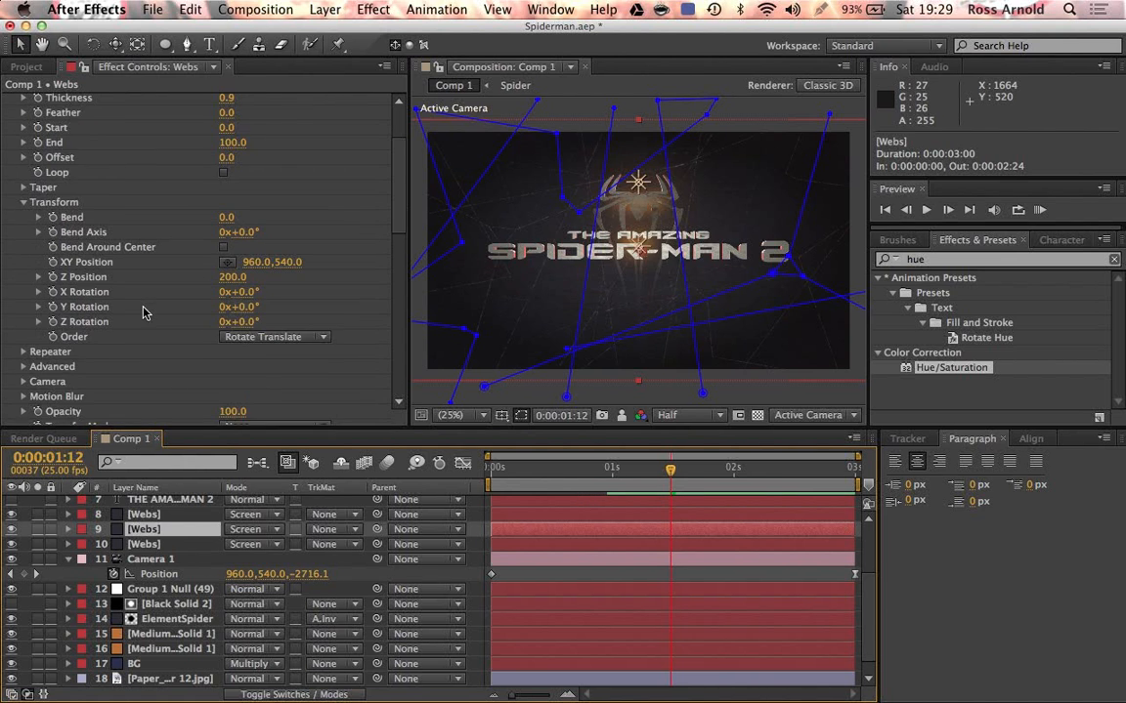
left_click(23, 315)
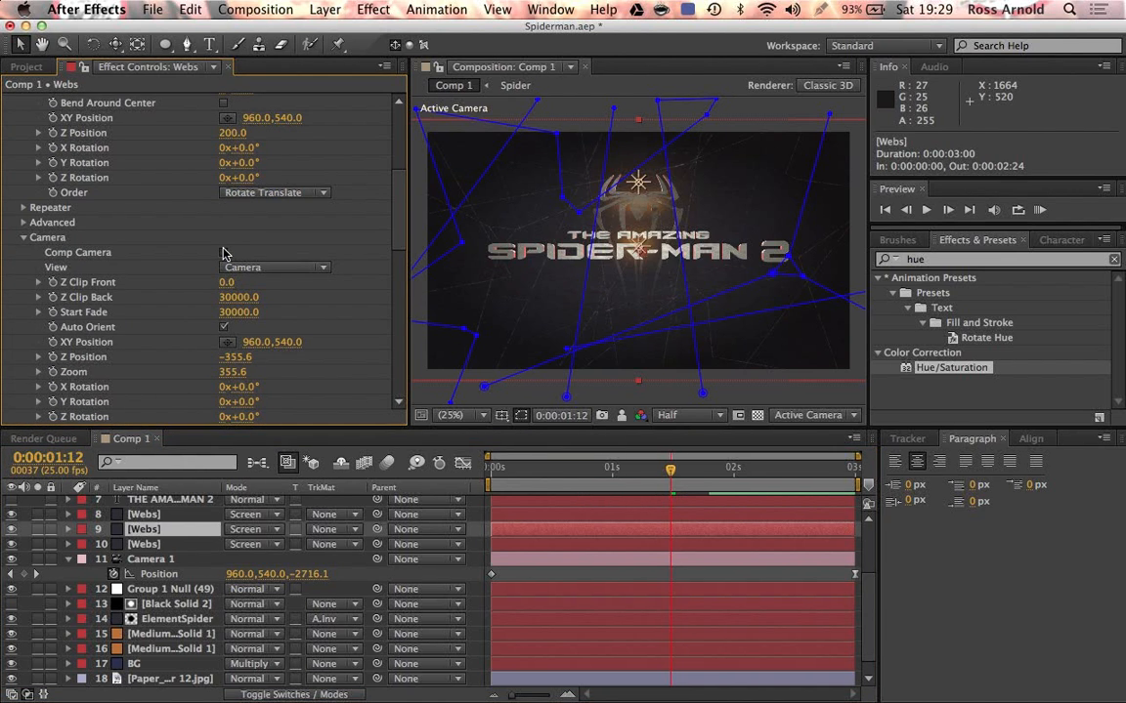
left_click(23, 237)
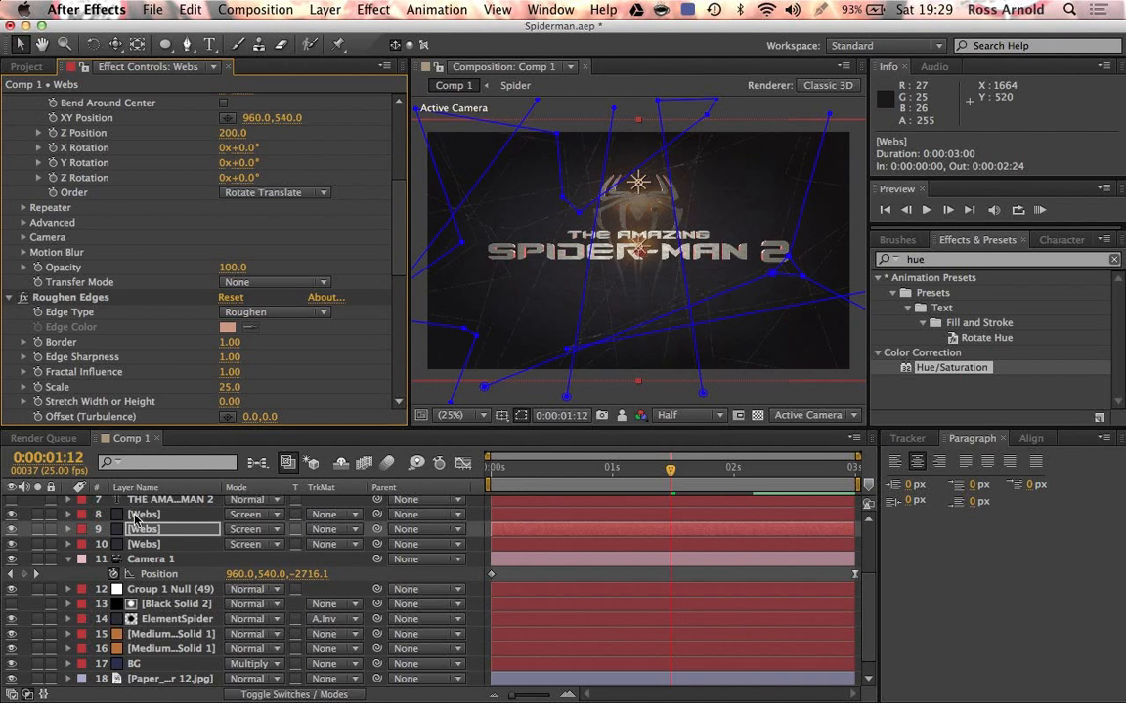
Turn on Comp Camera in the 3D Stroke camera settings of the lowest Webs layer
left_click(138, 545)
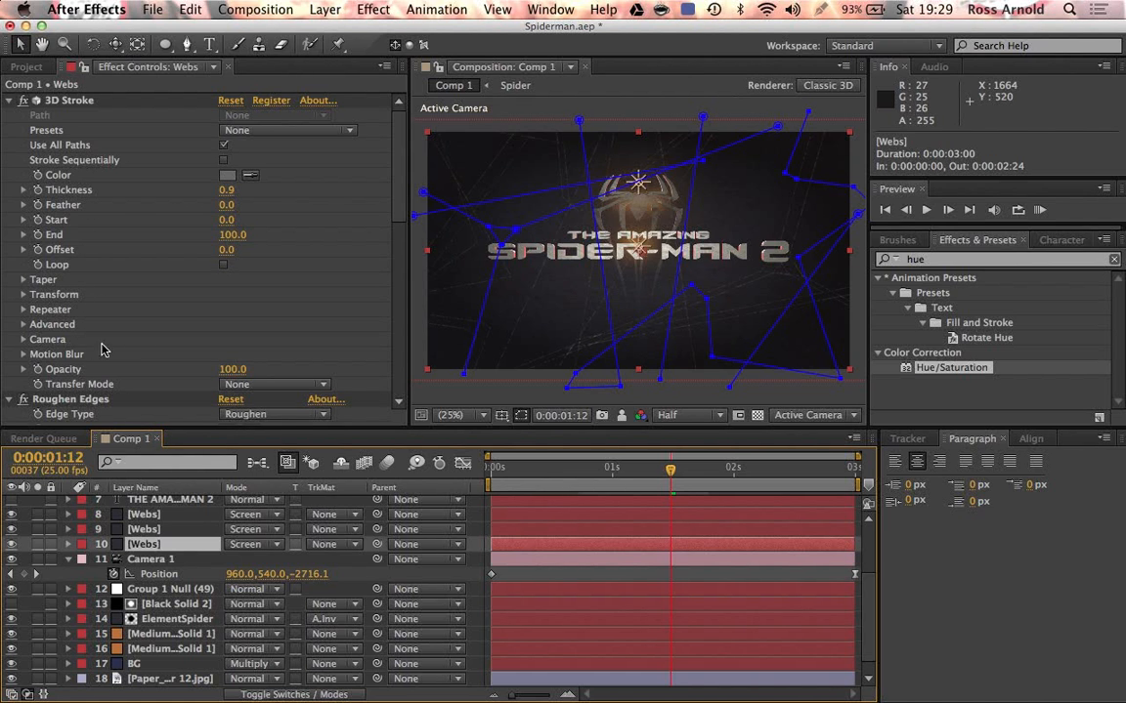
left_click(22, 339)
scroll(57, 356, "down", 3)
left_click(224, 252)
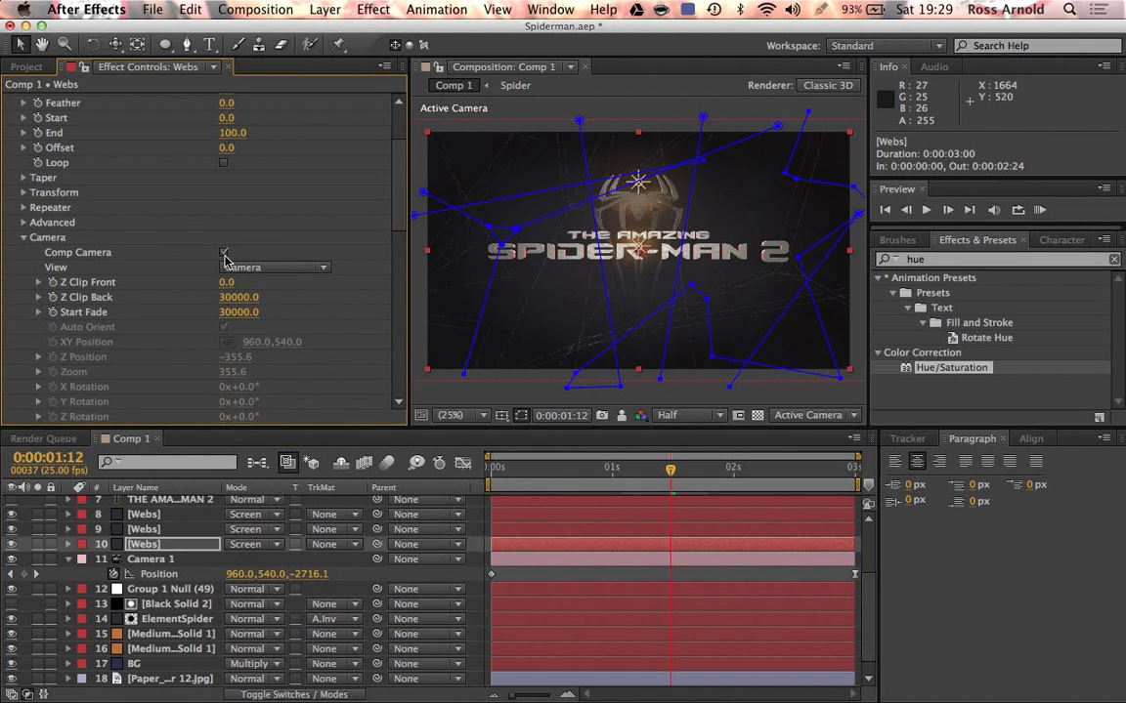
Play a RAM preview of the camera move with all three Webs layers using the comp camera
left_click(1040, 210)
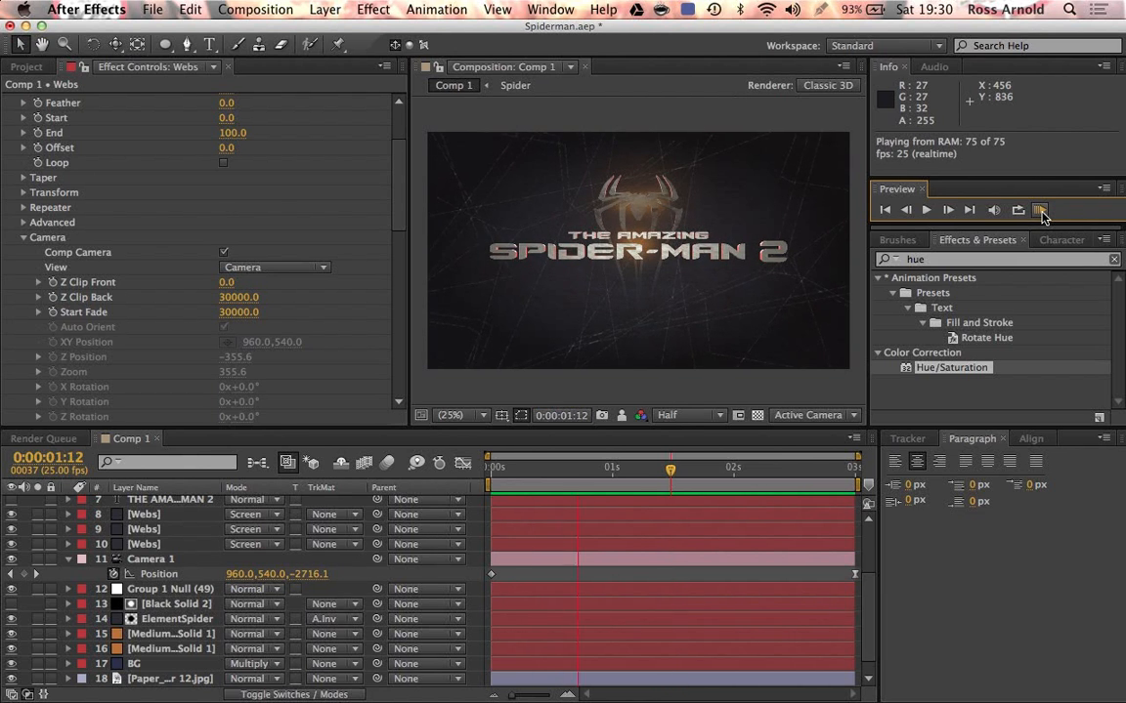
left_click(1040, 210)
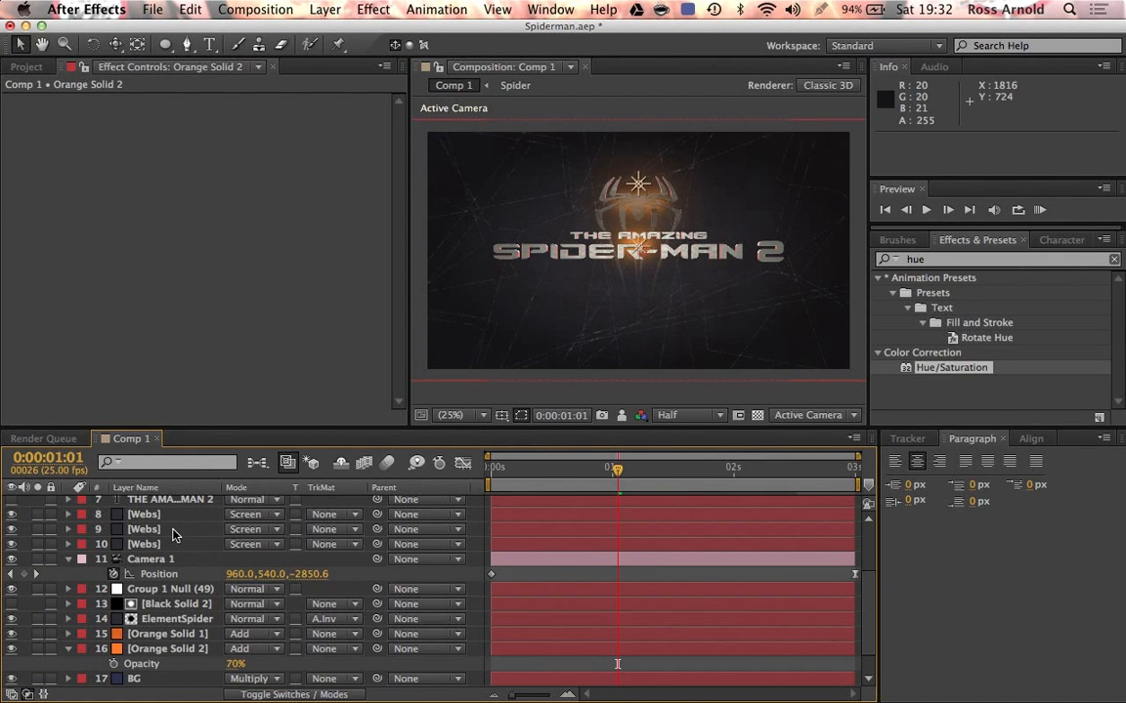
Deselect the ElementSpider layer and play back the composition with the orange glow
scroll(172, 535, "up", 3)
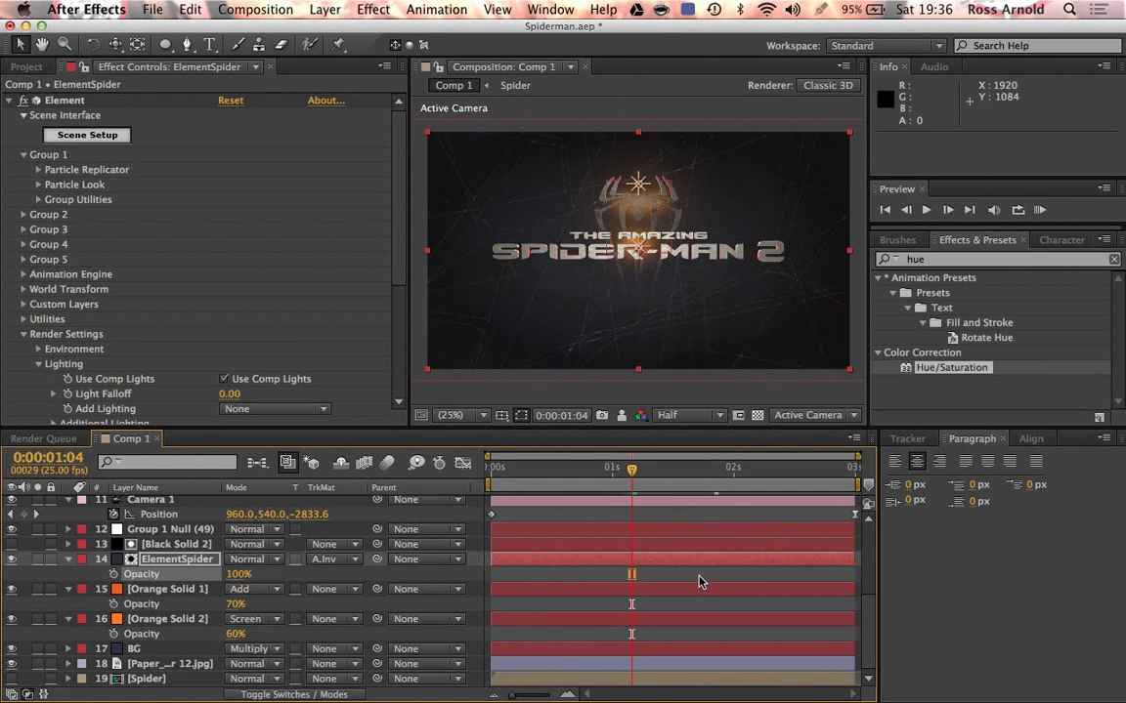
left_click(701, 576)
key("space")
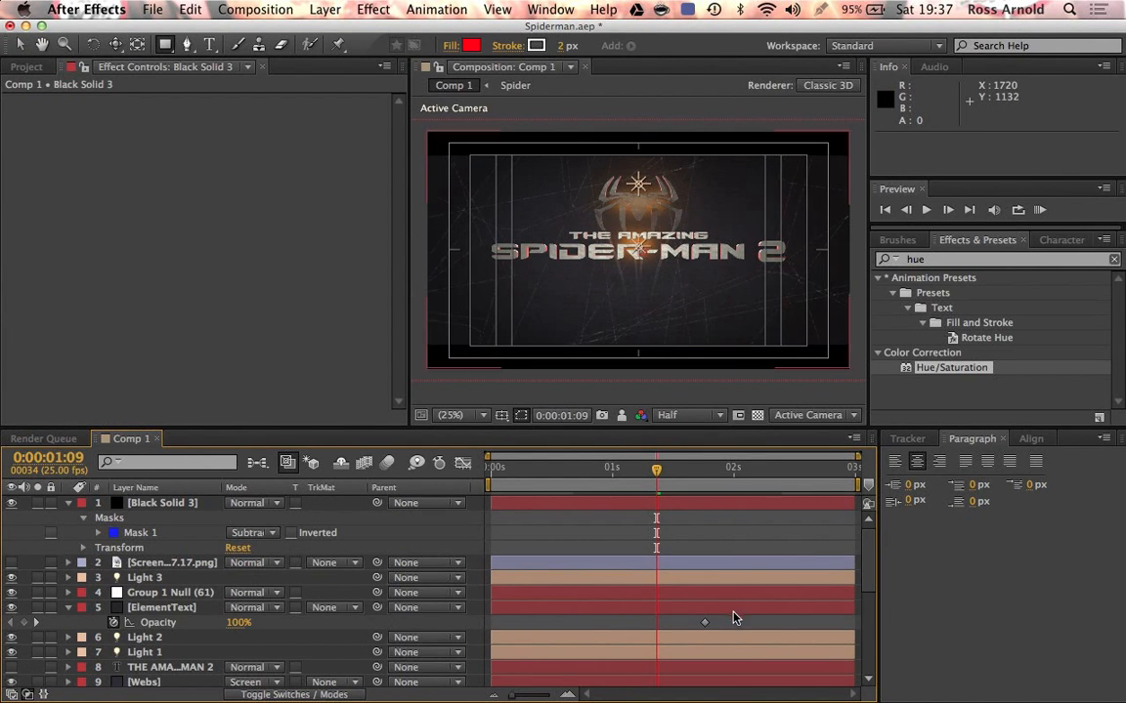
Create an adjustment layer and place it directly below Black Solid 3 in the layer stack
scroll(734, 613, "down", 6)
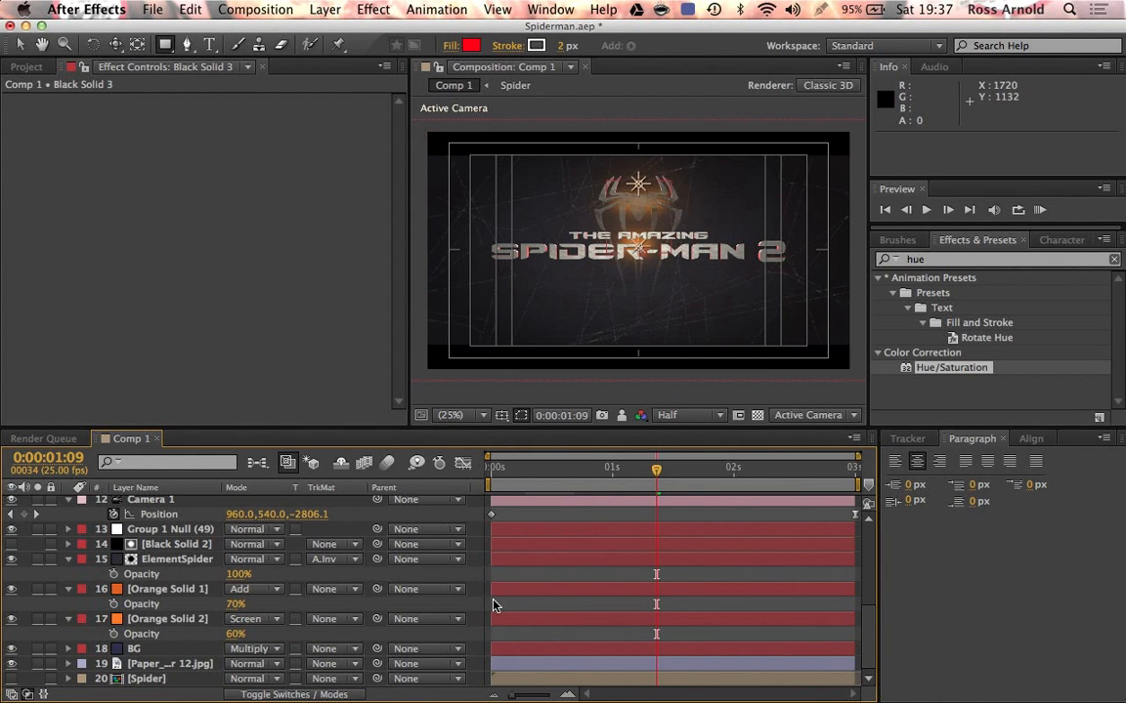
scroll(593, 562, "up", 6)
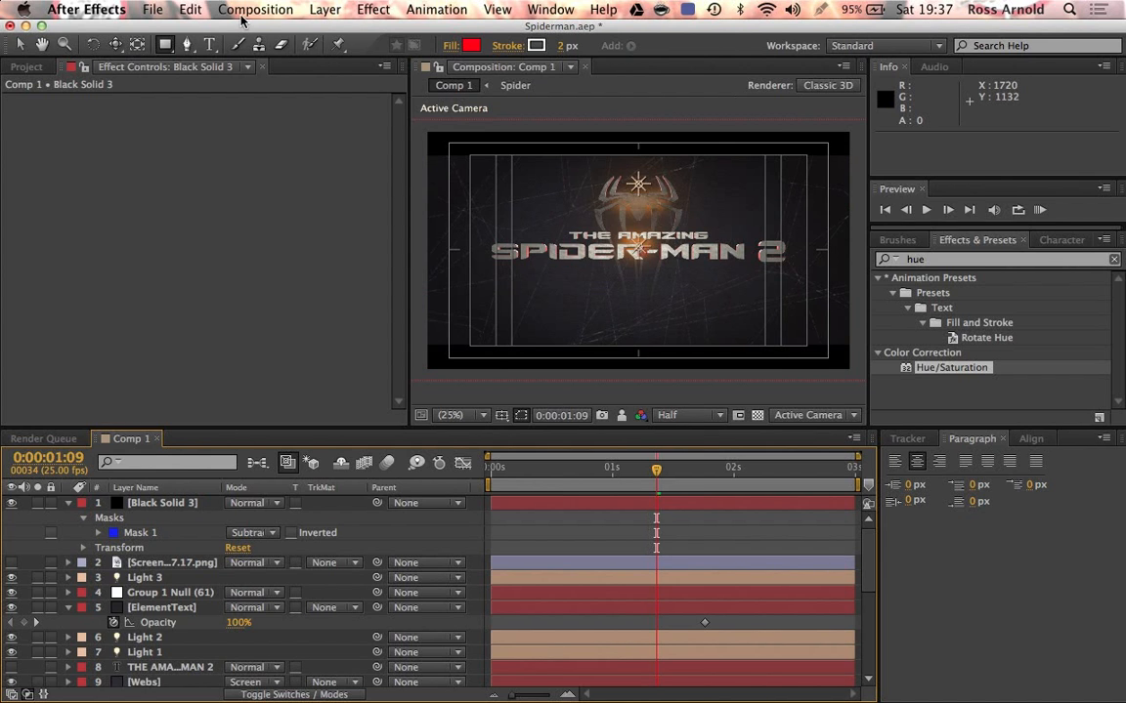
left_click(324, 9)
mouse_move(333, 33)
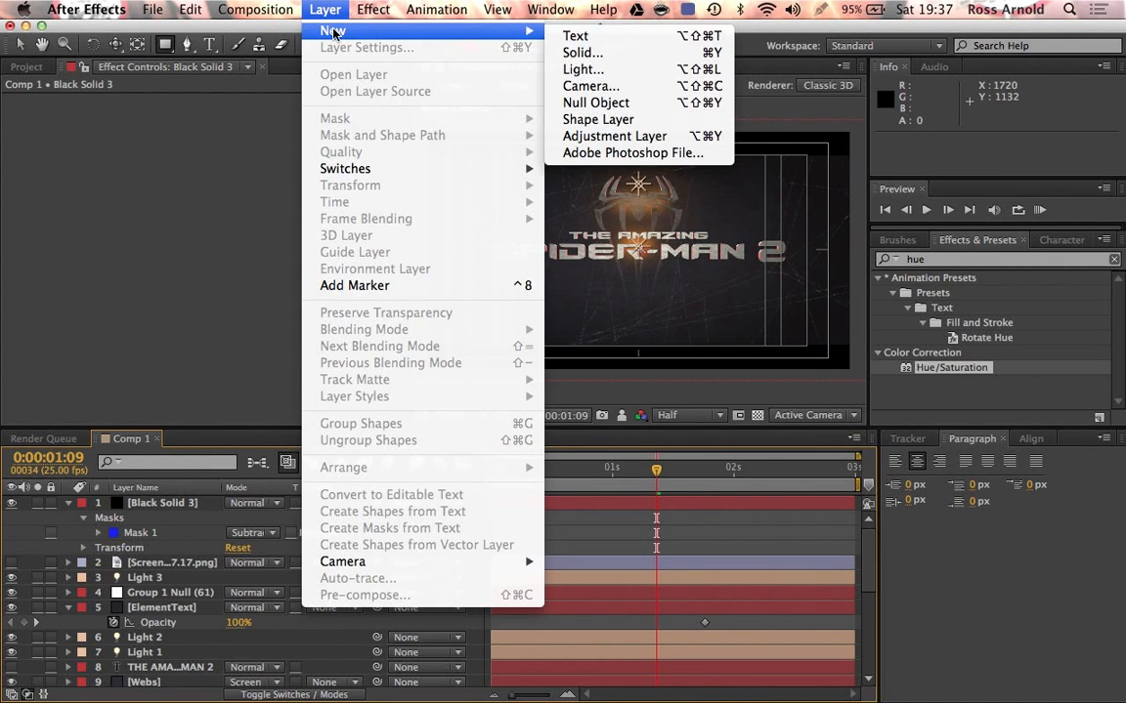
left_click(613, 136)
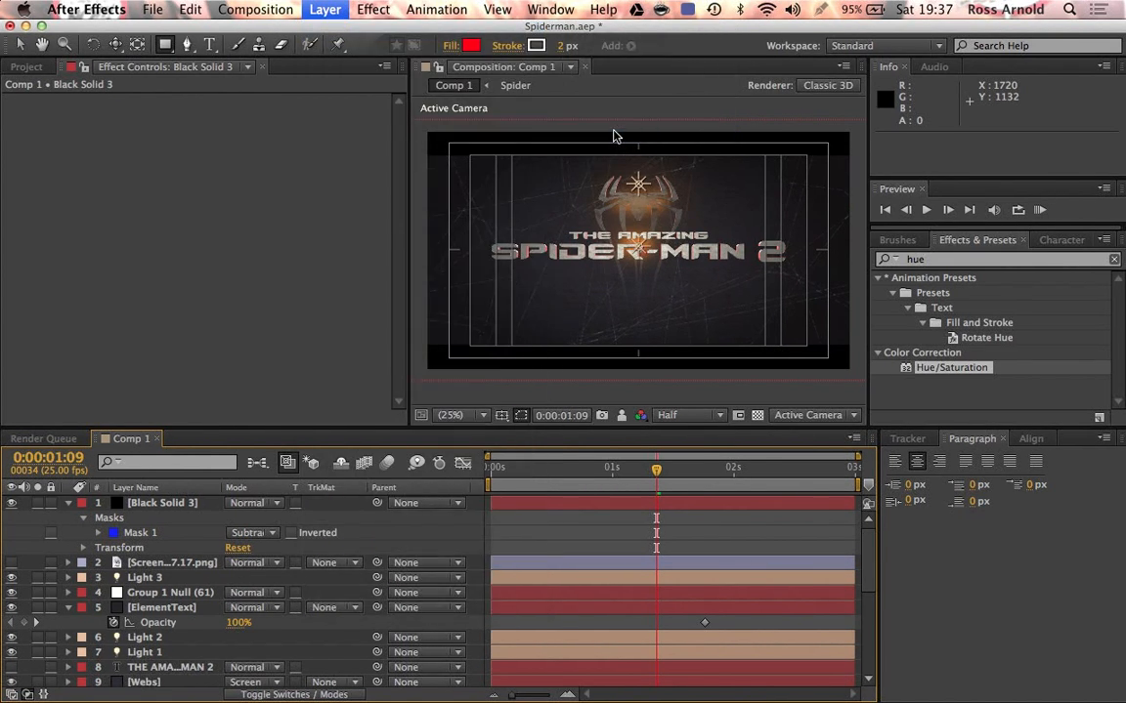
left_click_drag(157, 501, 166, 544)
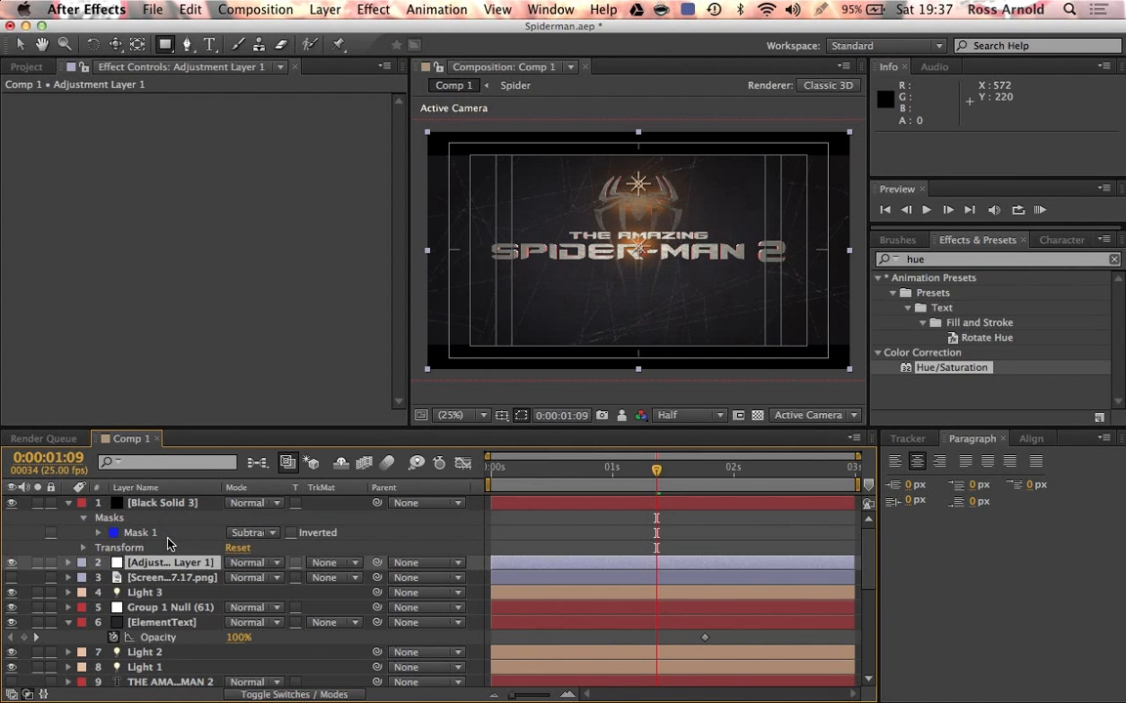
Apply the Curves effect to Adjustment Layer 1 and shape its RGB curve into a gentle S
left_click(923, 261)
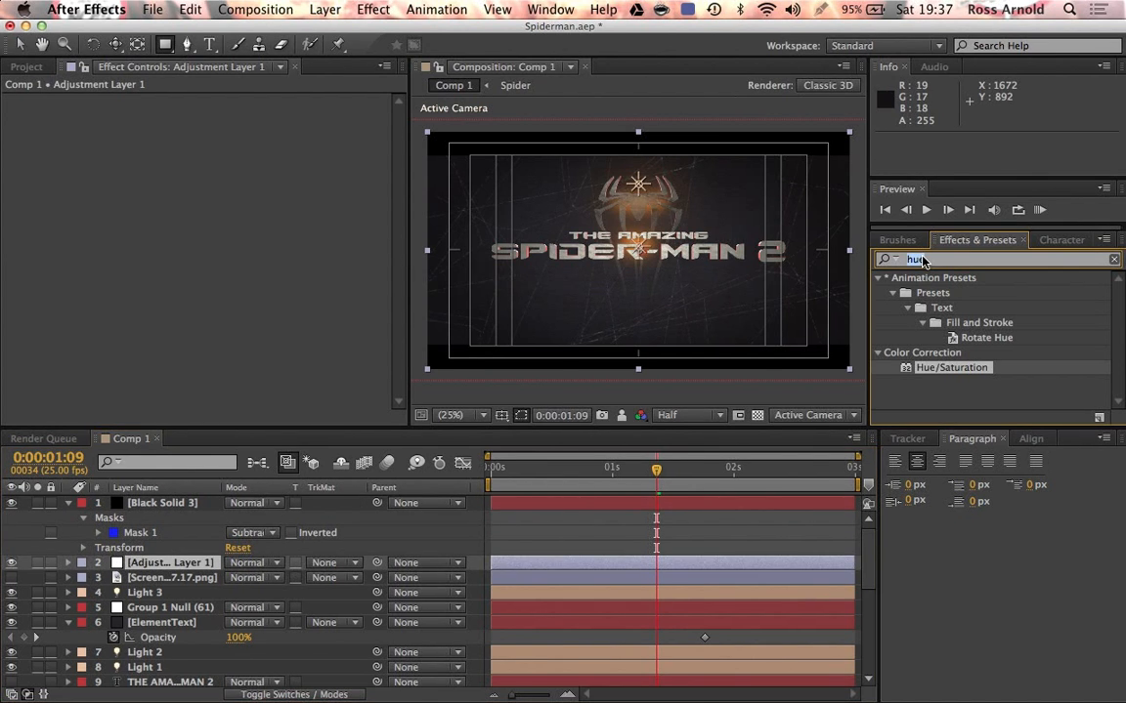
type("curves")
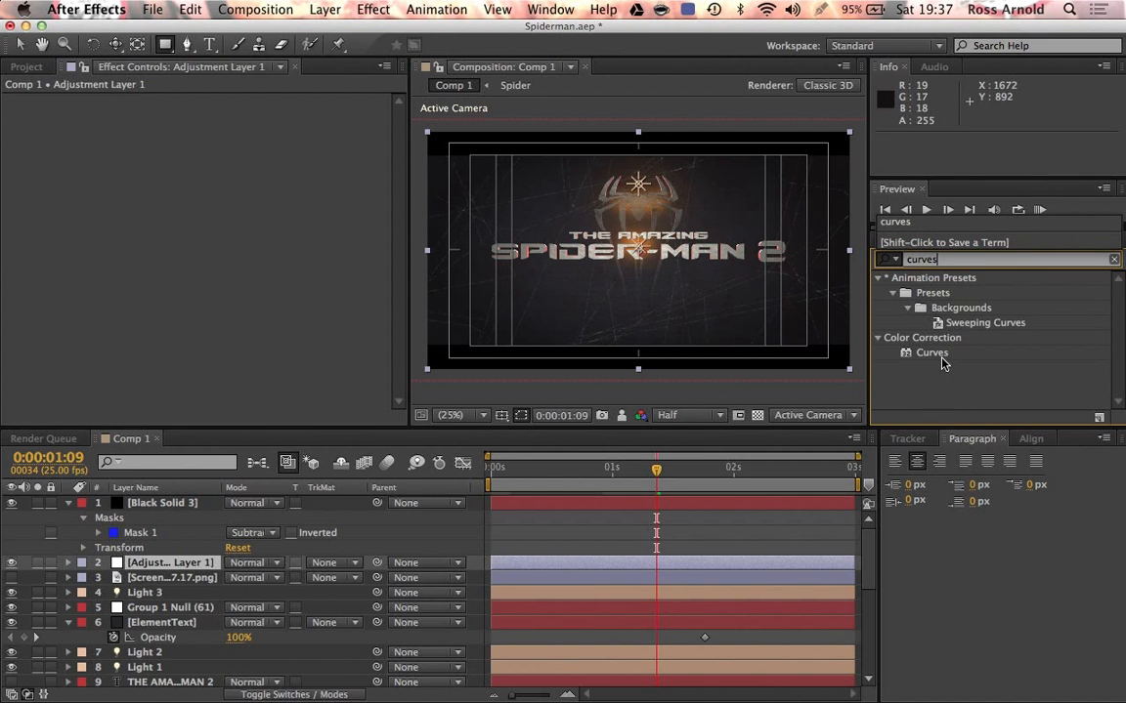
left_click_drag(941, 358, 708, 566)
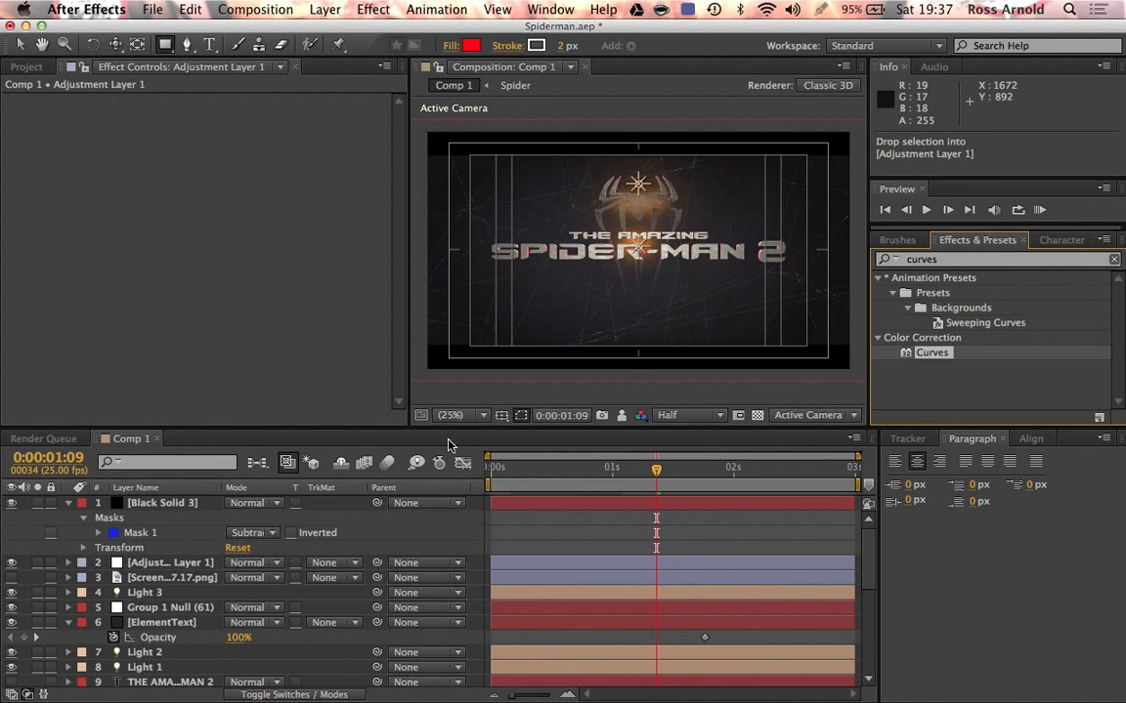
left_click(736, 533)
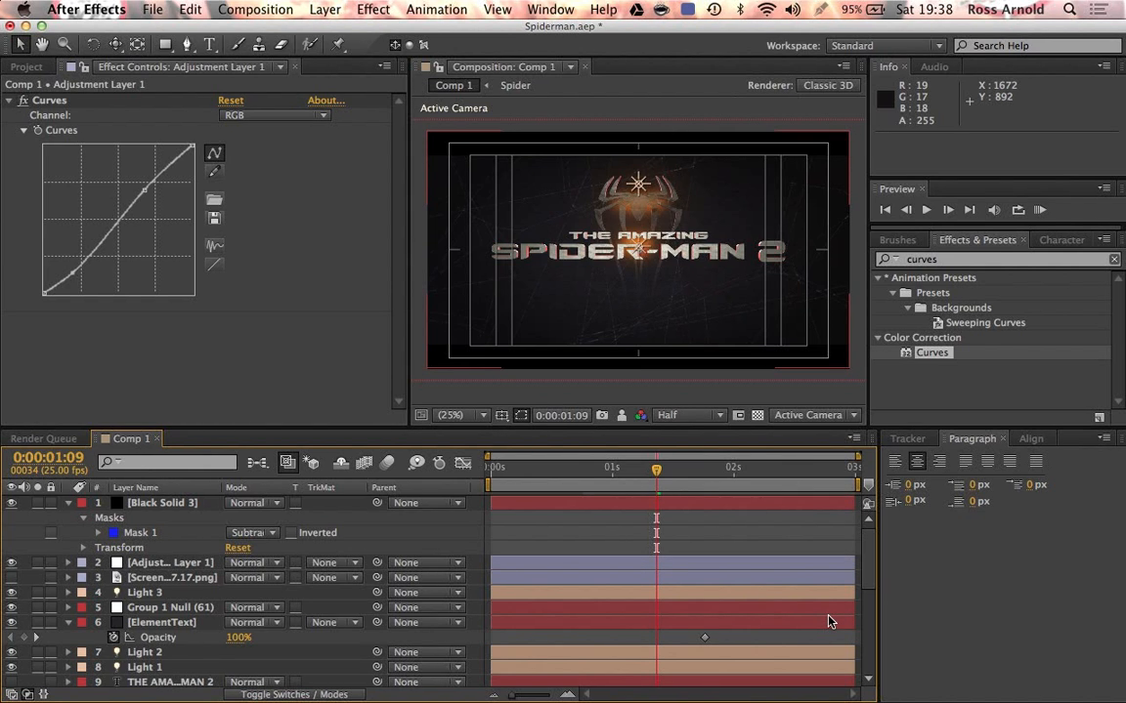
Create a new 1920 x 1080 px solid layer, entering Oran as its name
left_click(324, 8)
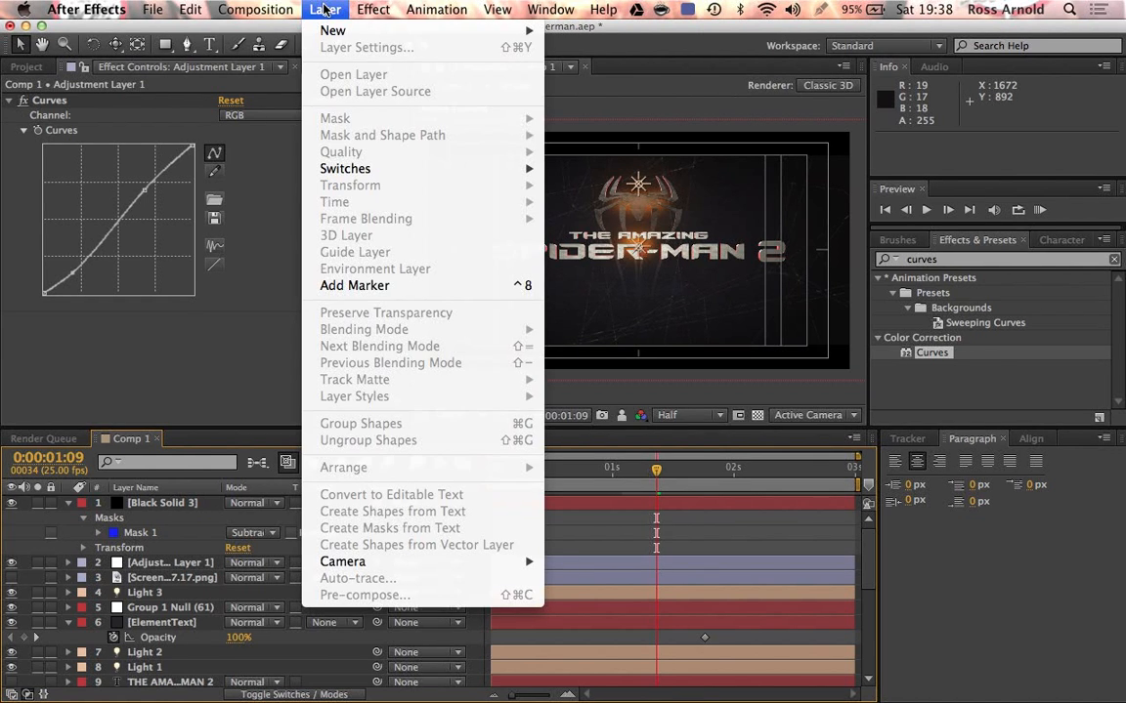
mouse_move(333, 32)
left_click(582, 53)
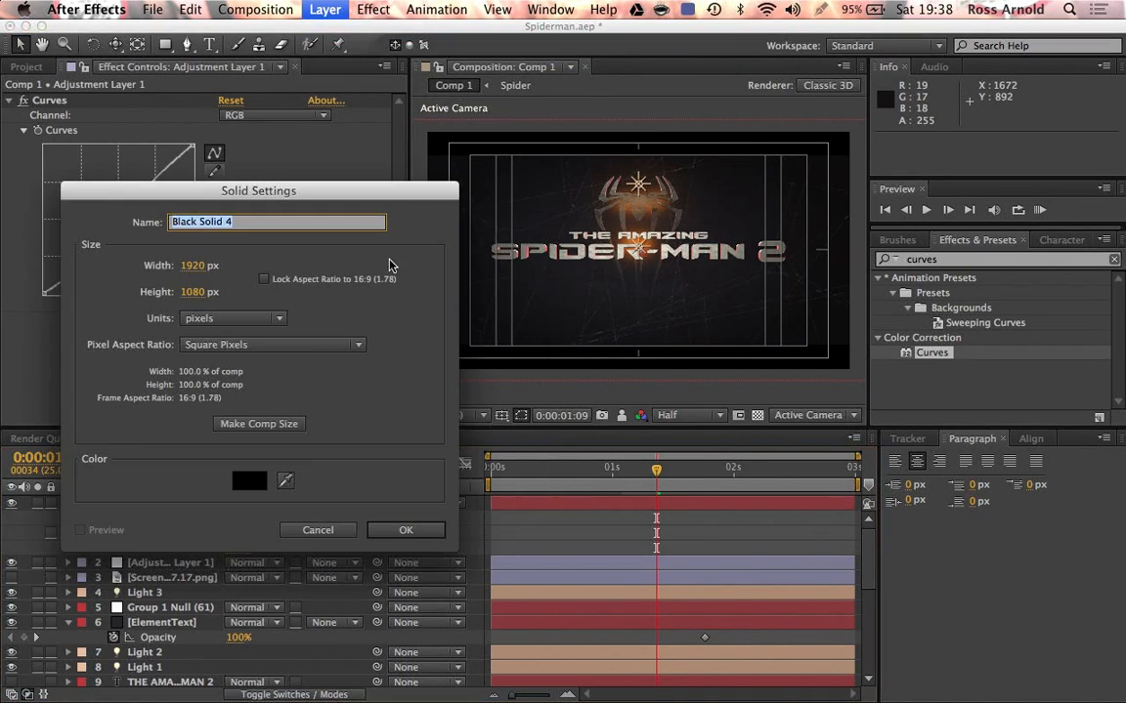
type("Oran")
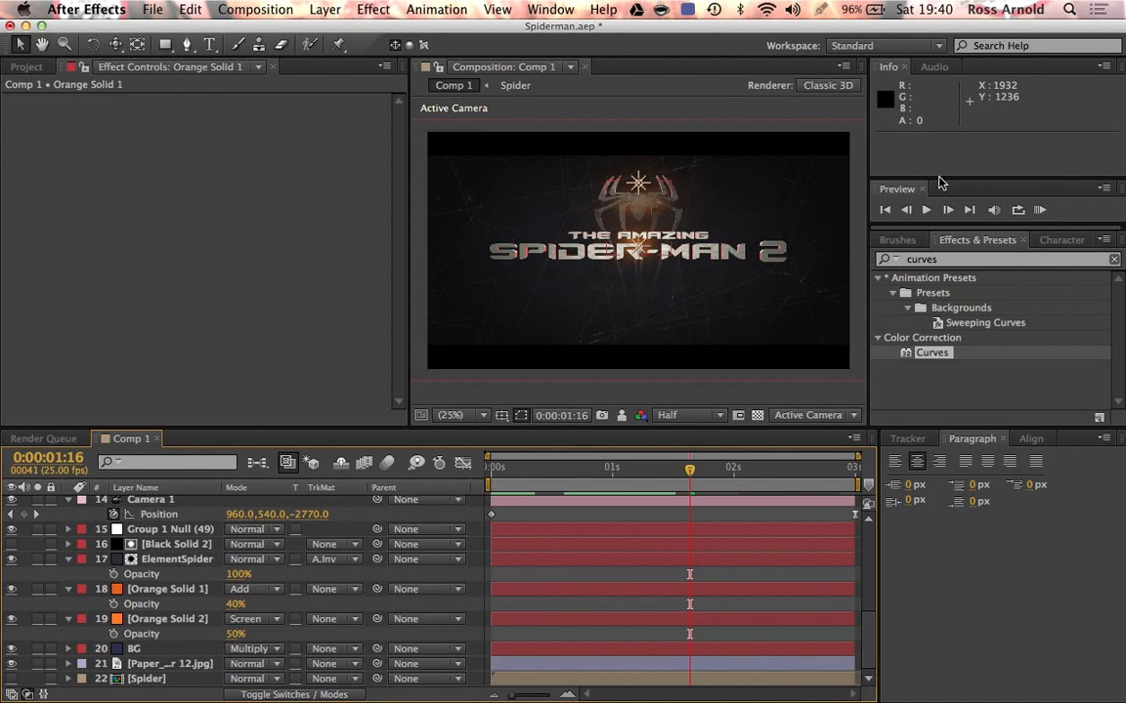
Run a RAM preview of the graded composition and move the playhead to 0:00:00:01
left_click(1039, 211)
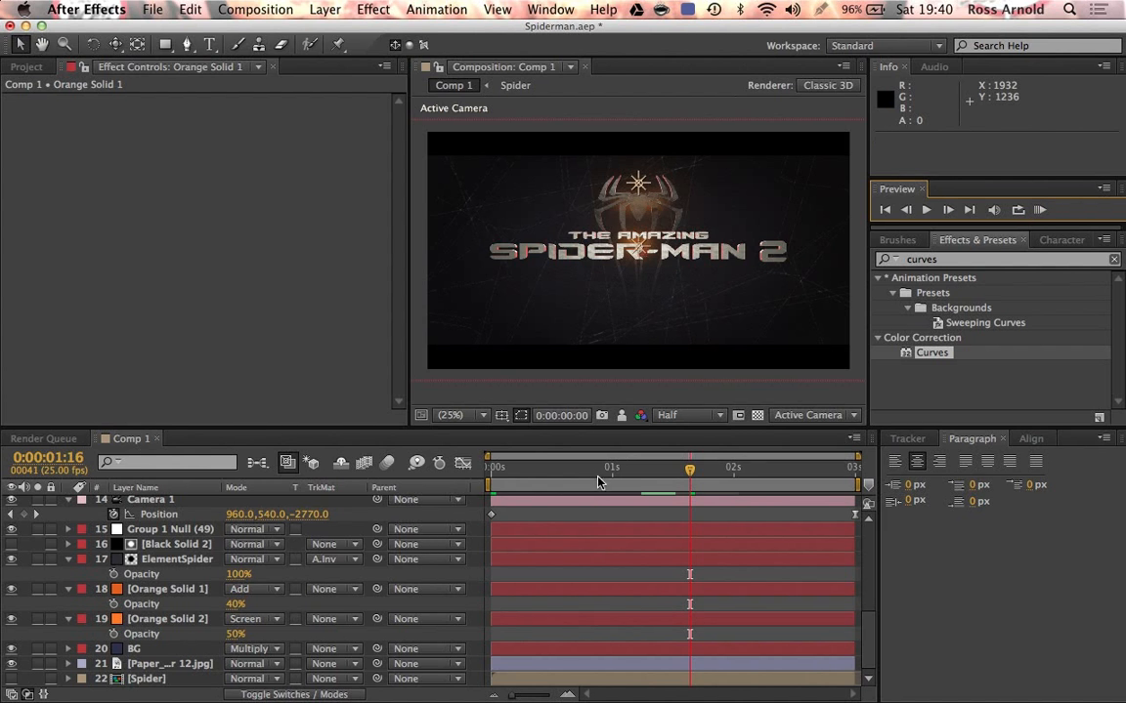
left_click(496, 470)
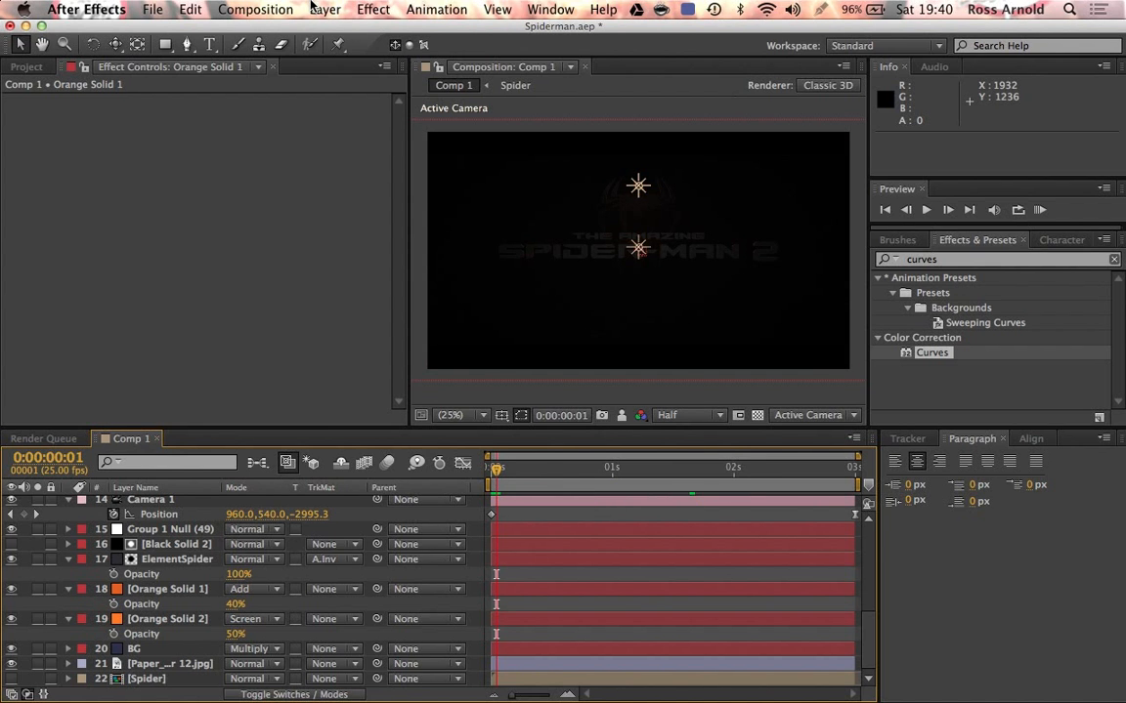
Render Comp 1 through the render queue as a QuickTime movie named Spiderman
left_click(271, 8)
left_click(275, 139)
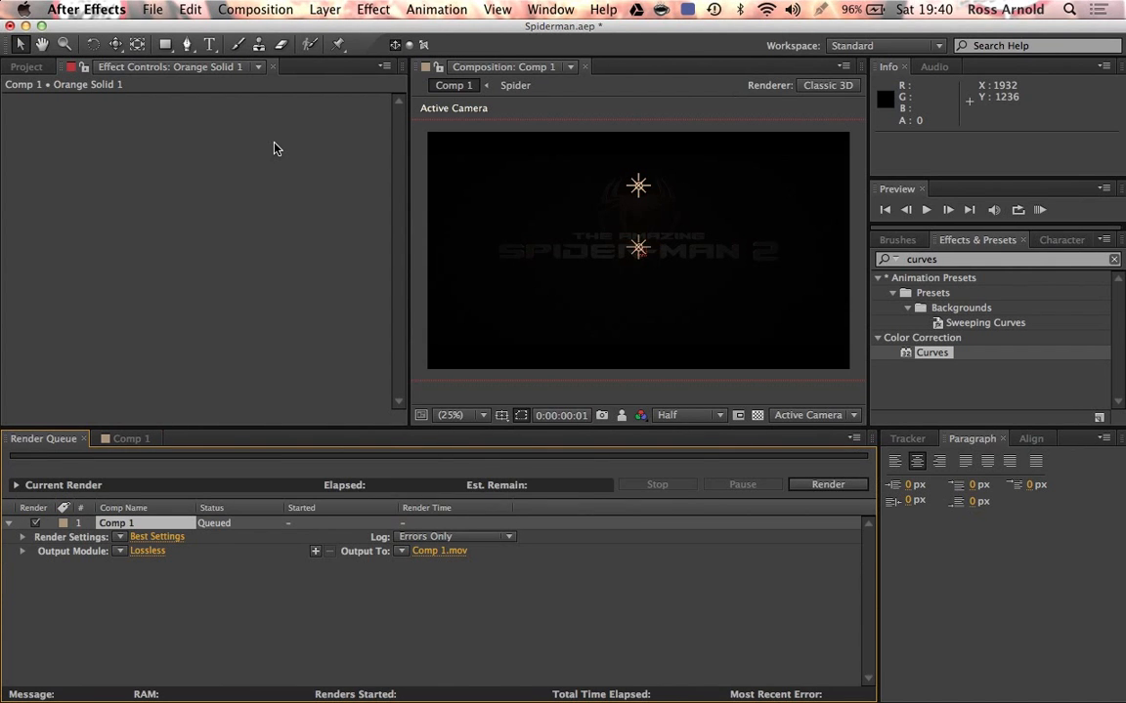
left_click(437, 552)
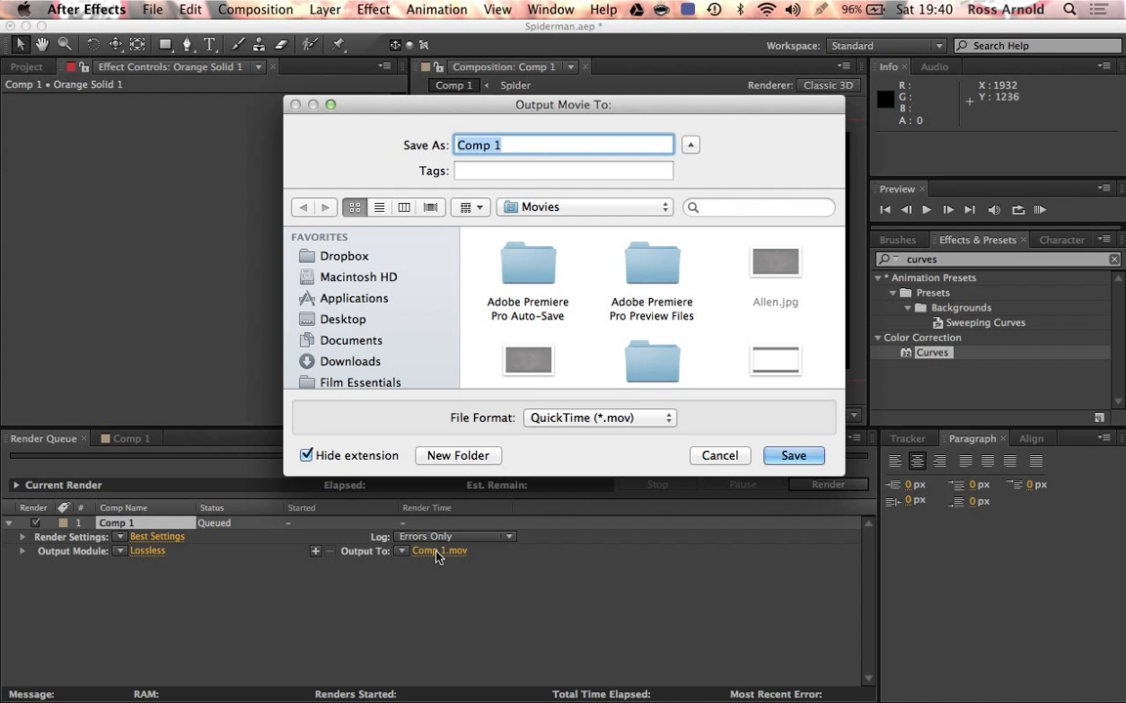
type("Spiderman")
key("Return")
left_click(804, 486)
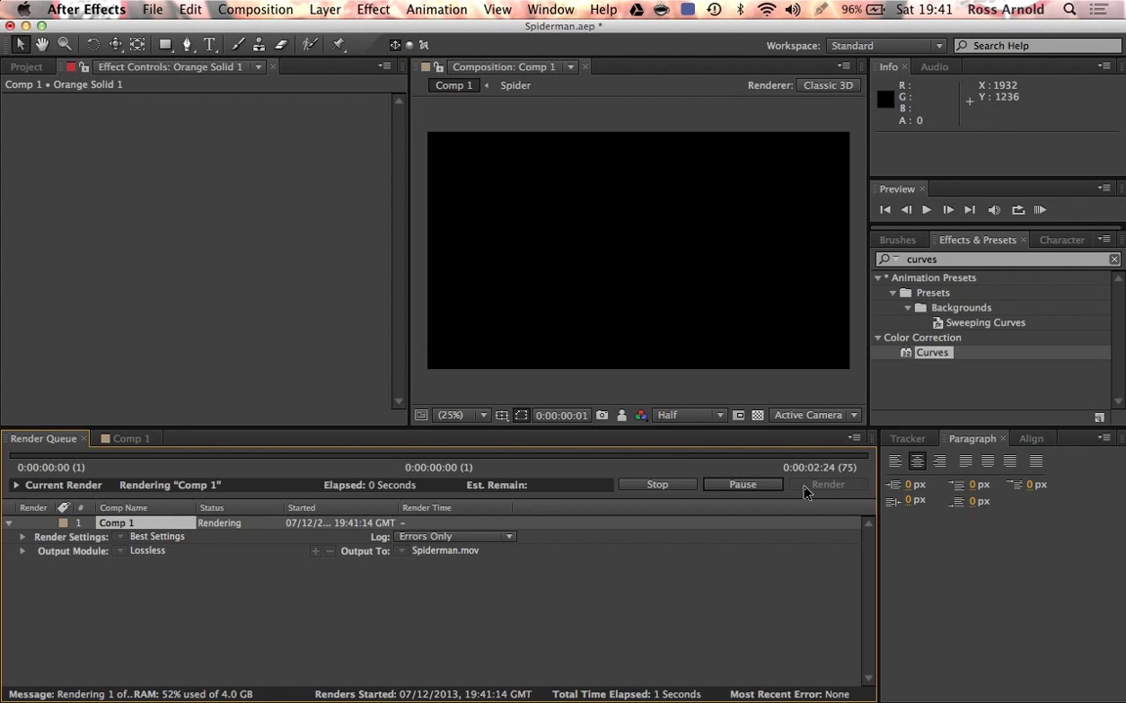